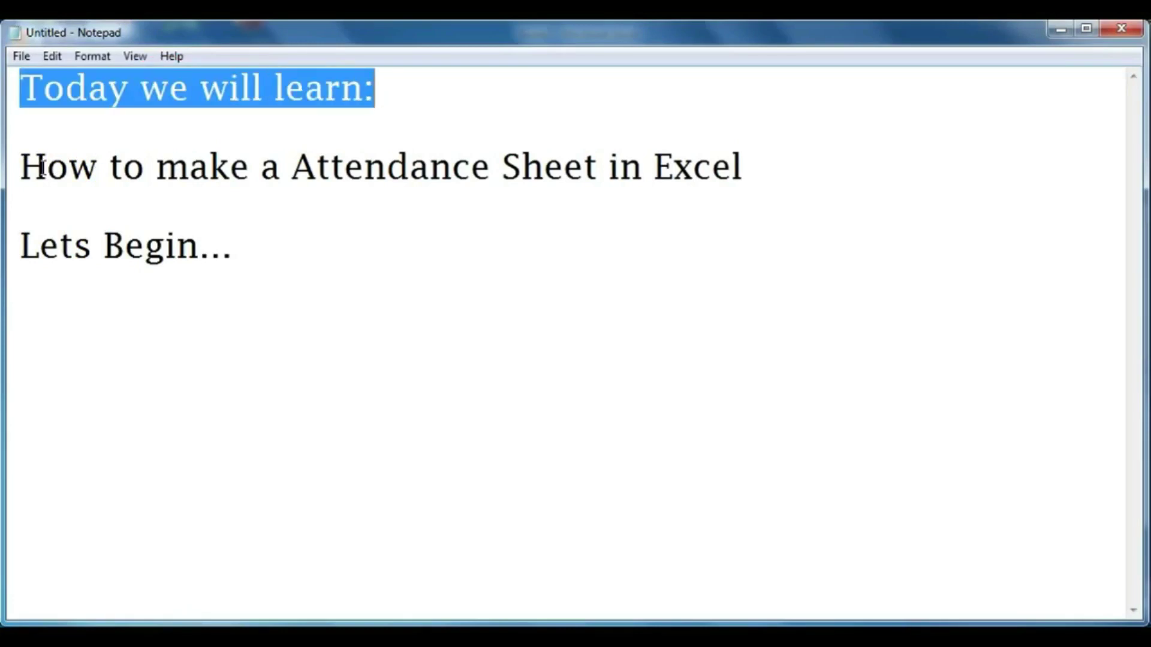
- Highlight the three Notepad intro lines, then switch to the blank Excel workbook Book2
{"action": "left_click_drag", "start_coordinate": [21, 168], "coordinate": [419, 206]}
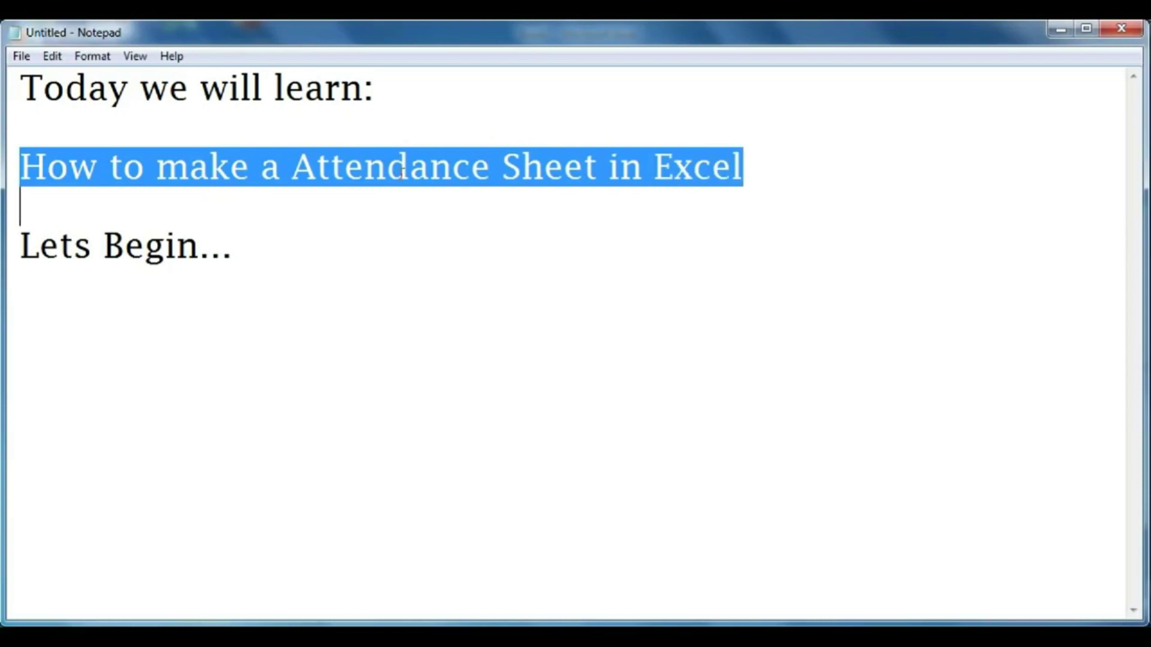
{"action": "left_click_drag", "start_coordinate": [290, 169], "coordinate": [593, 183]}
{"action": "left_click_drag", "start_coordinate": [23, 246], "coordinate": [275, 257]}
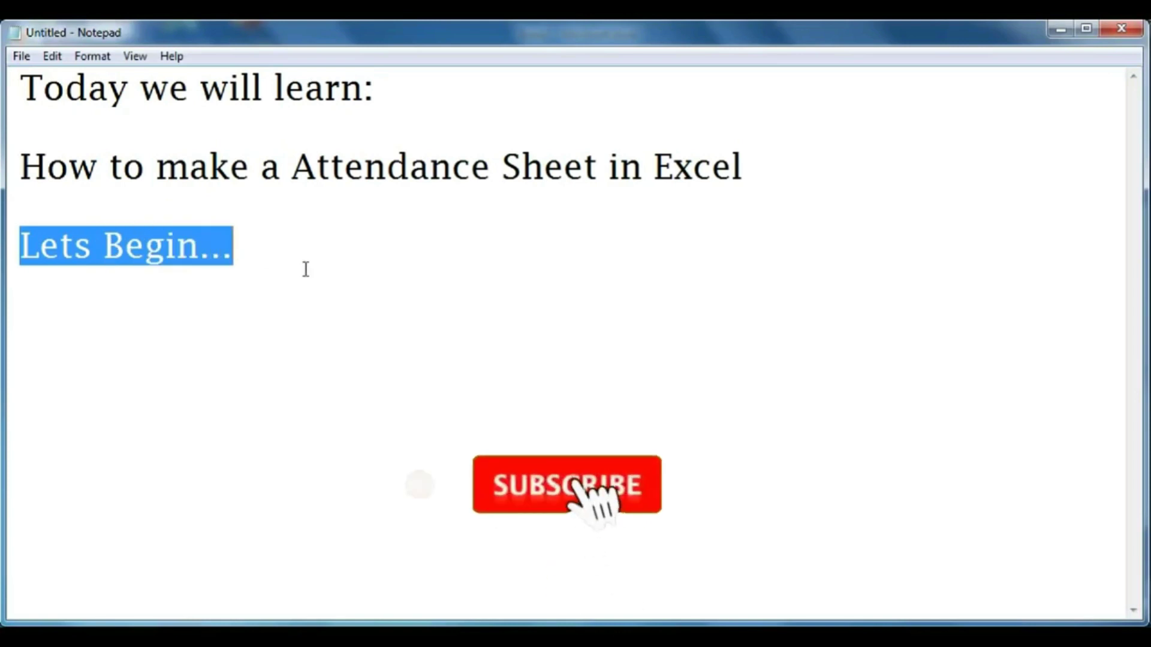
{"action": "left_click", "coordinate": [606, 617]}
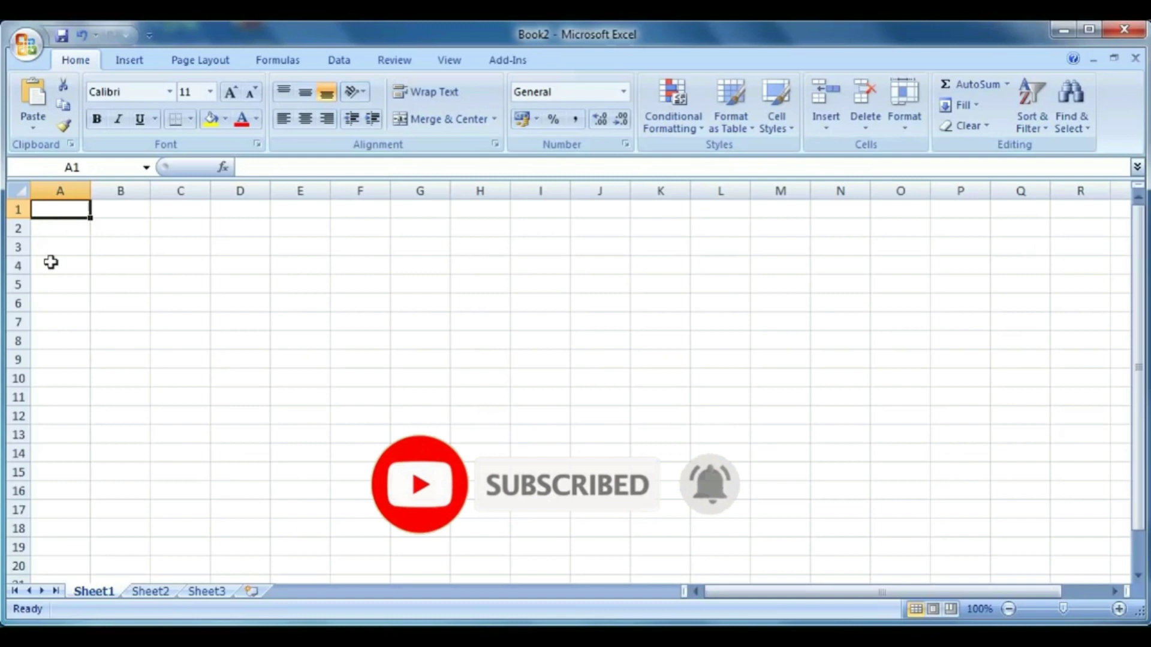
- Enter the title 'Attendance Sheet of the Month' in cell A1
{"action": "left_click", "coordinate": [48, 210]}
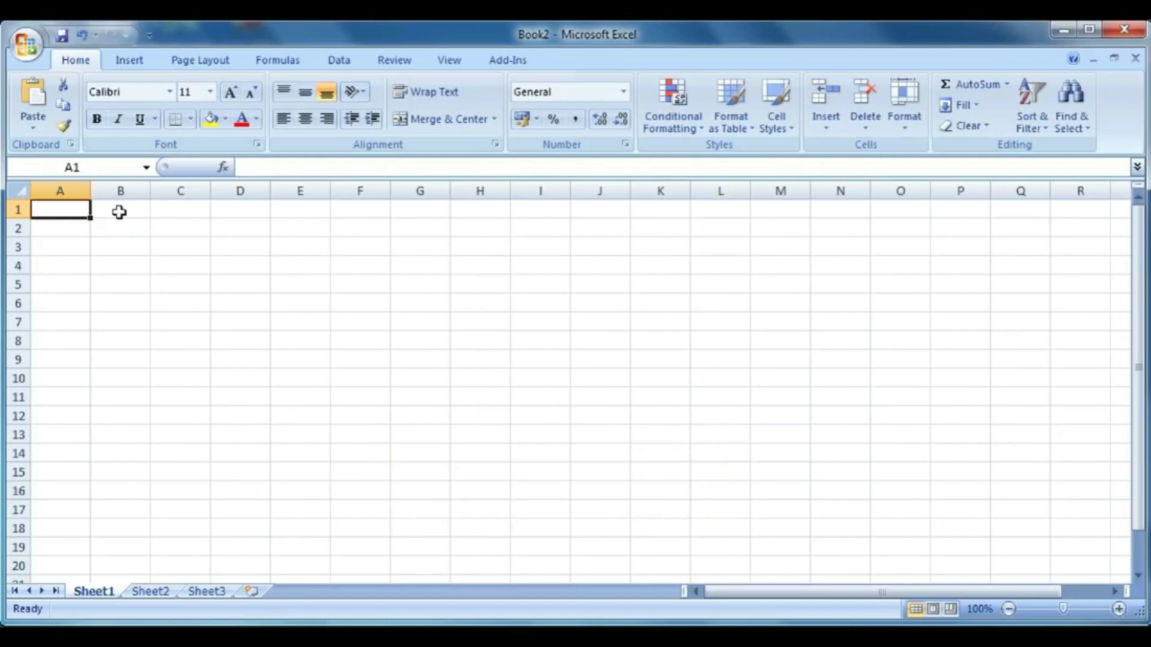
{"action": "type", "text": "Name"}
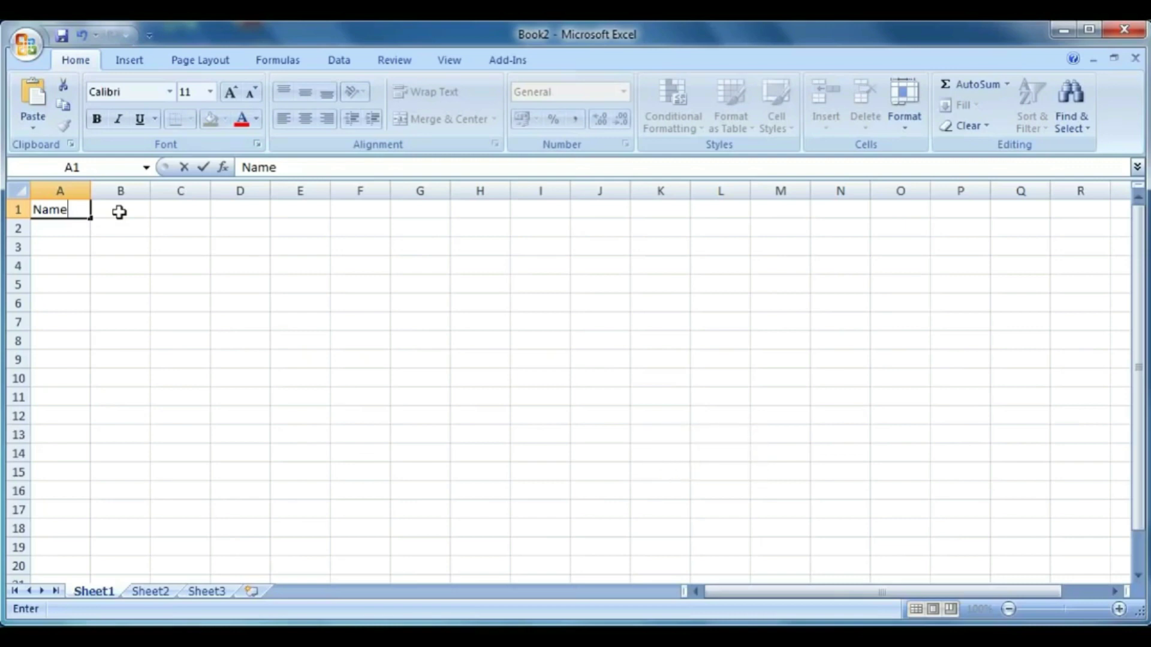
{"action": "key", "text": "BackSpace"}
{"action": "key", "text": "BackSpace"}
{"action": "key", "text": "BackSpace"}
{"action": "type", "text": "Attendance"}
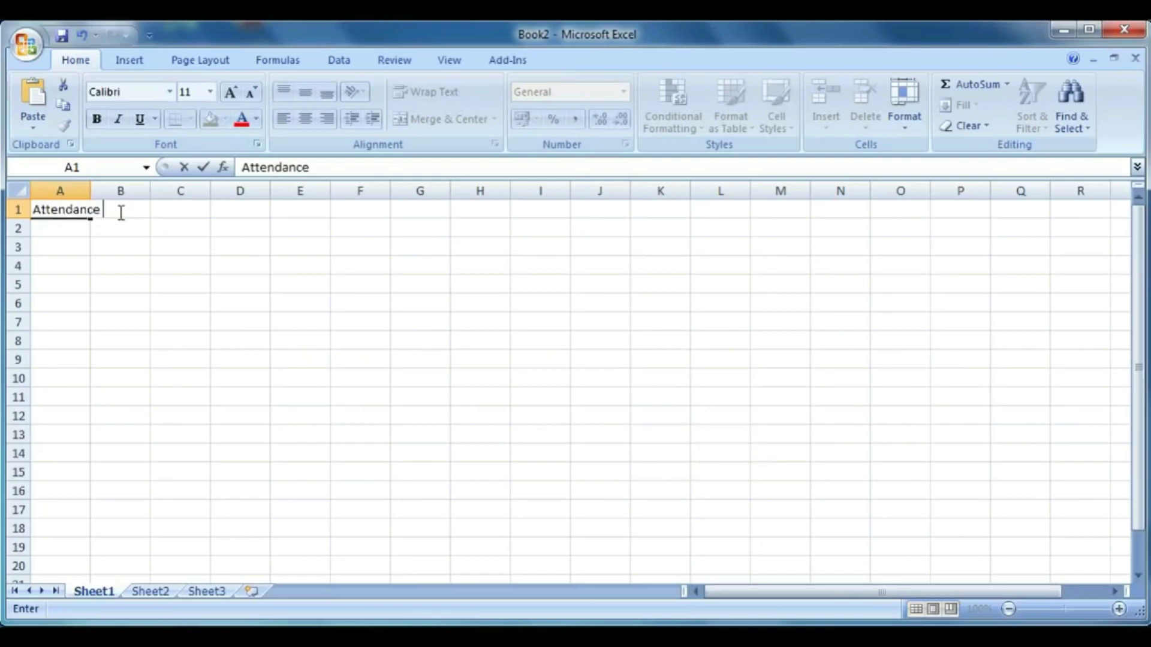
{"action": "type", "text": " Sheet of the"}
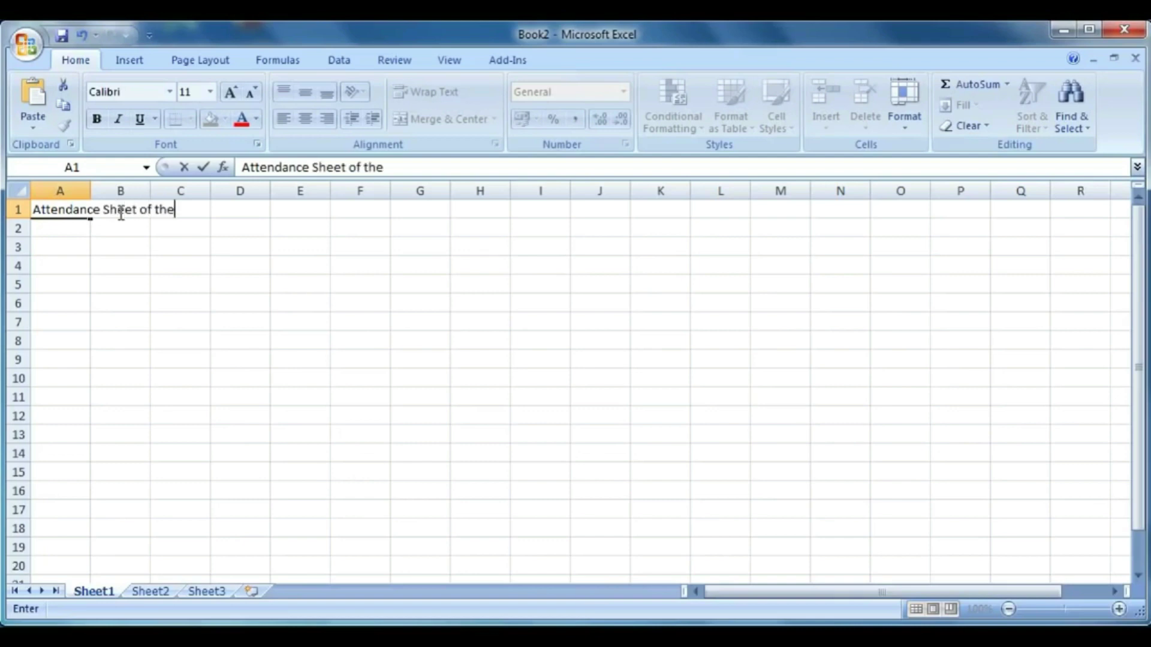
{"action": "type", "text": " Month of"}
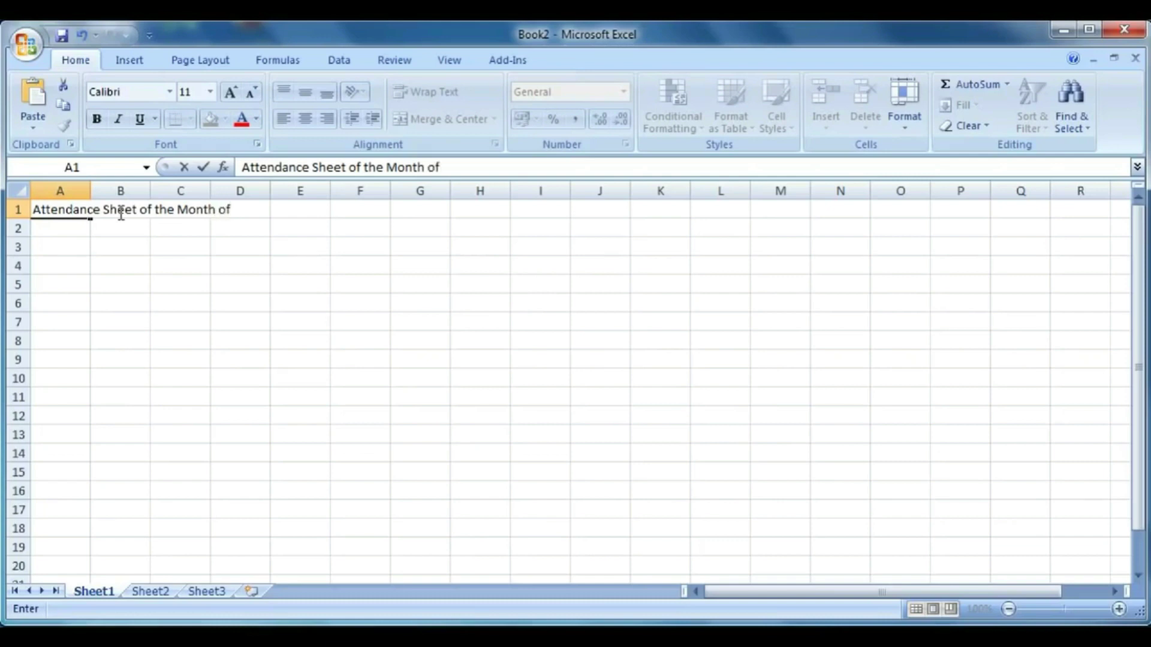
{"action": "key", "text": "Return"}
{"action": "key", "text": "Return"}
{"action": "key", "text": "Return"}
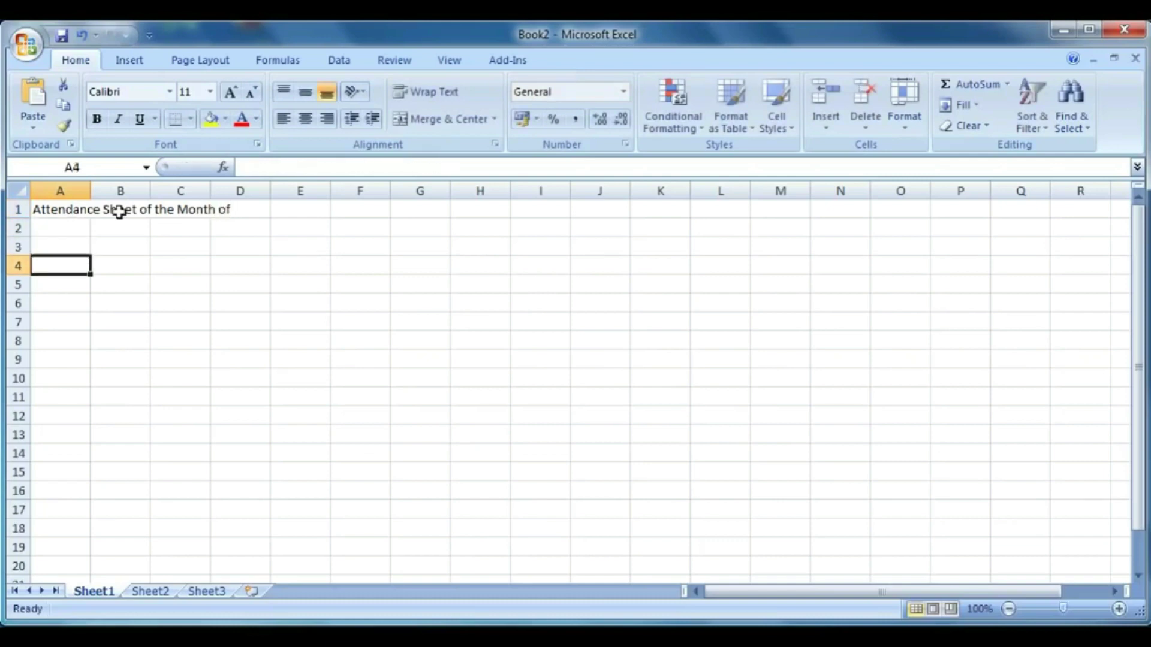
- Add row 4 headings Emp. Code, Name of the Employee and the date 01-01-2018
{"action": "type", "text": "Emp"}
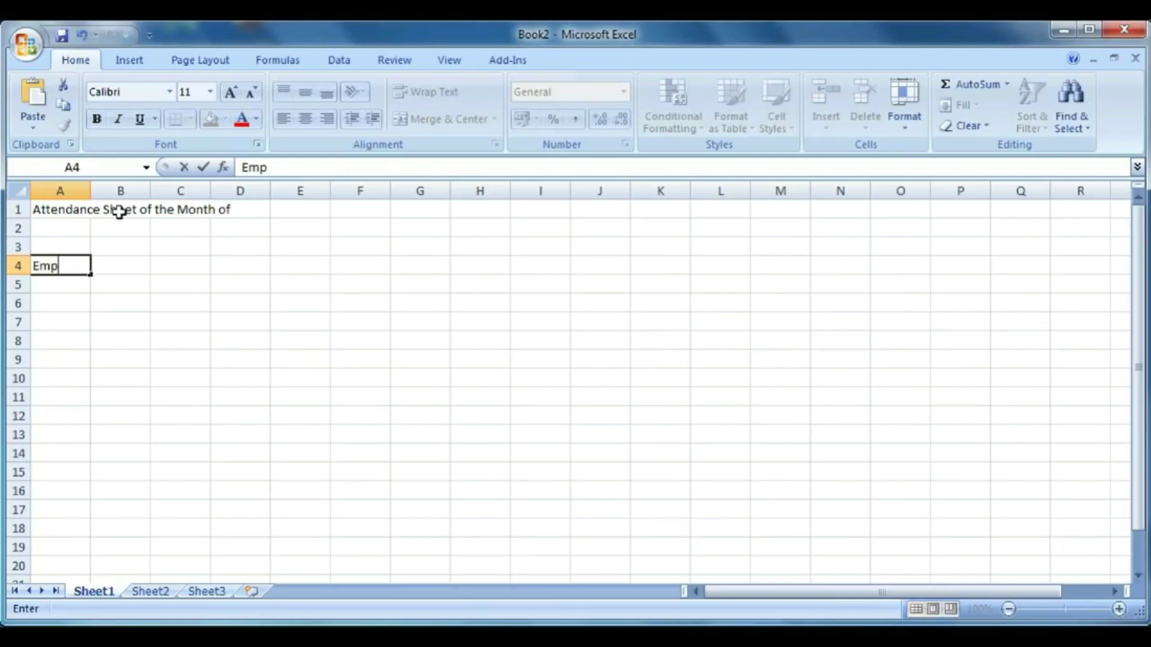
{"action": "type", "text": ". Code"}
{"action": "key", "text": "Tab"}
{"action": "type", "text": "Name o"}
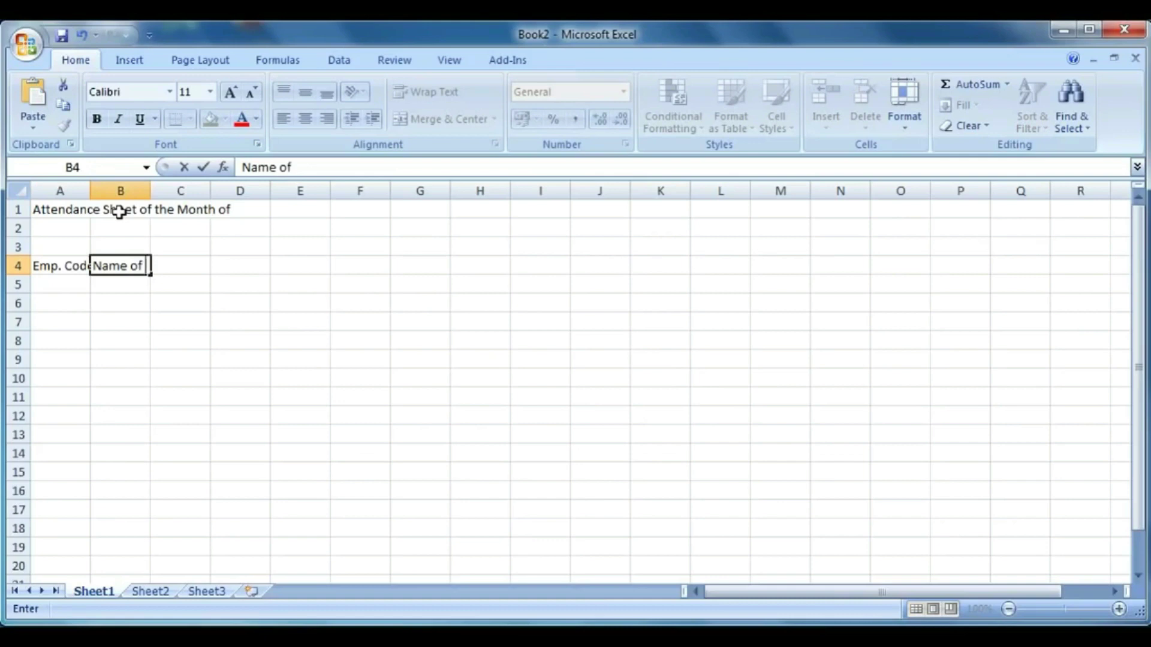
{"action": "type", "text": "f the Employee"}
{"action": "key", "text": "Tab"}
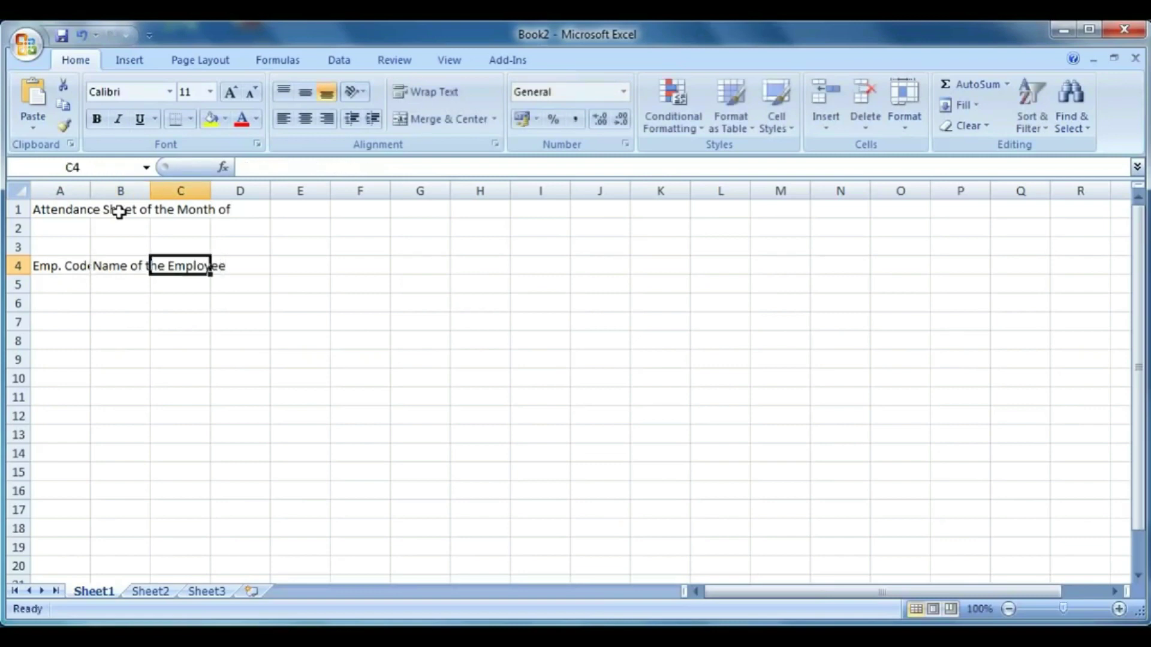
{"action": "type", "text": "01-"}
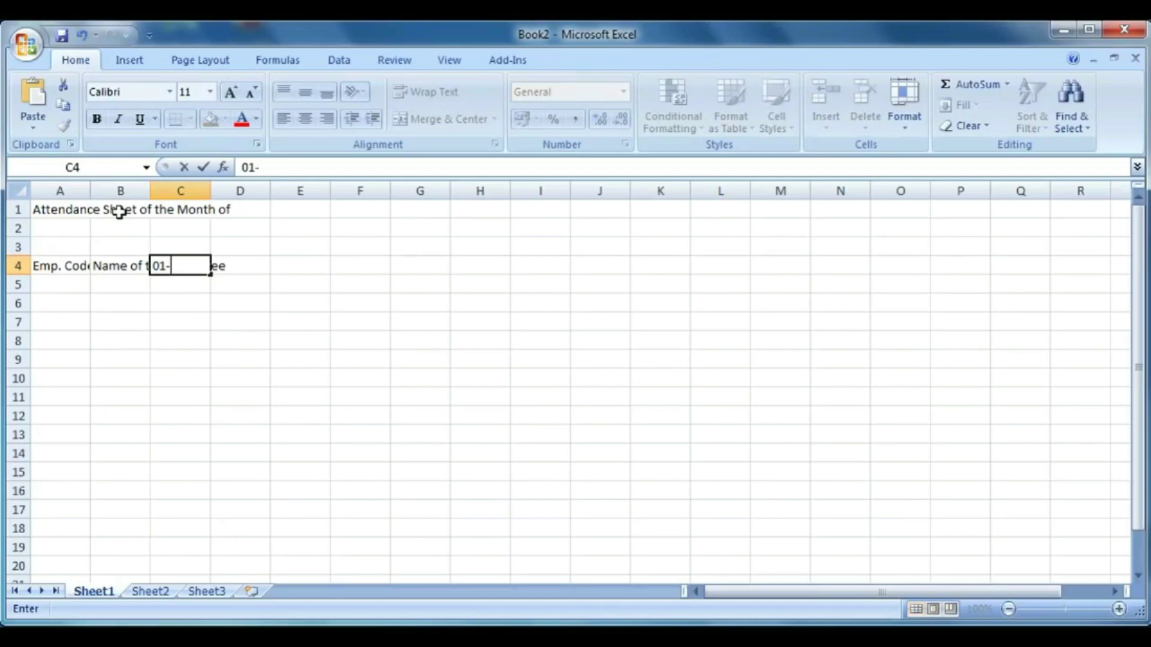
{"action": "type", "text": "01-2018"}
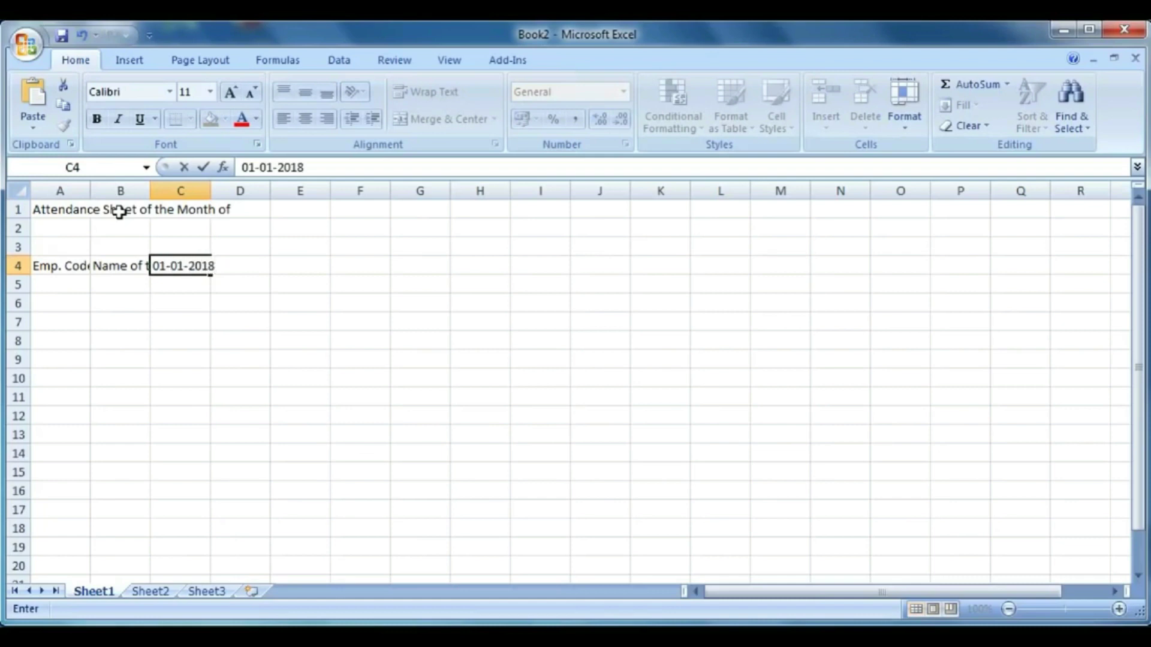
{"action": "key", "text": "Tab"}
{"action": "left_click", "coordinate": [167, 268]}
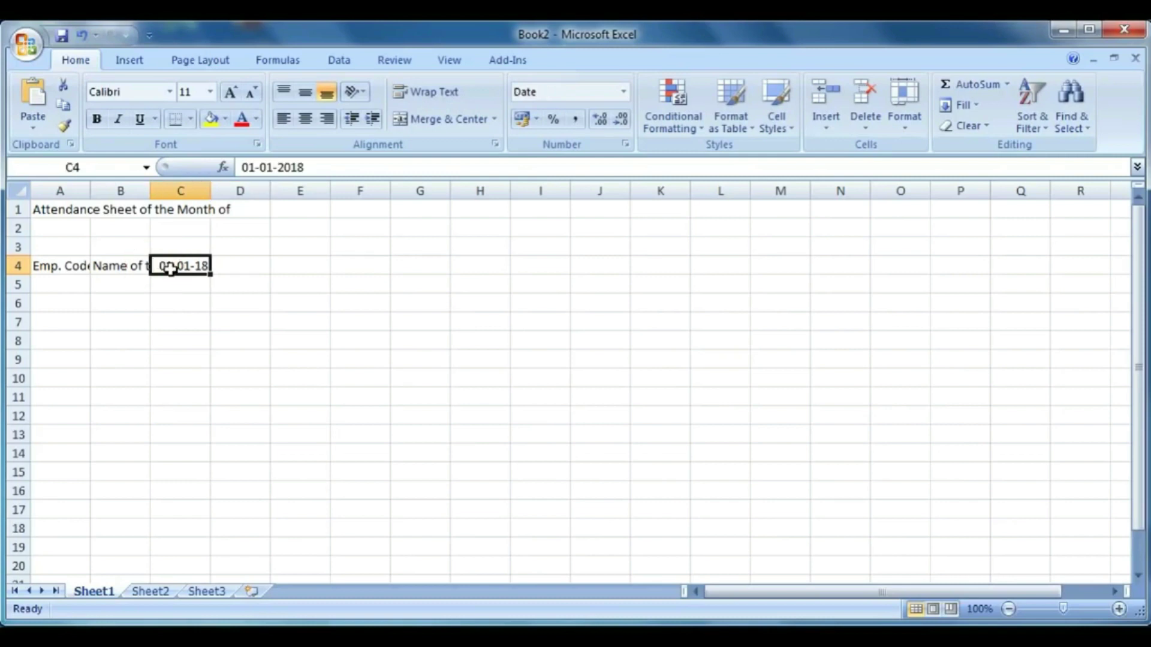
- Give C4 the custom number format dd so it displays just 01
{"action": "right_click", "coordinate": [183, 265]}
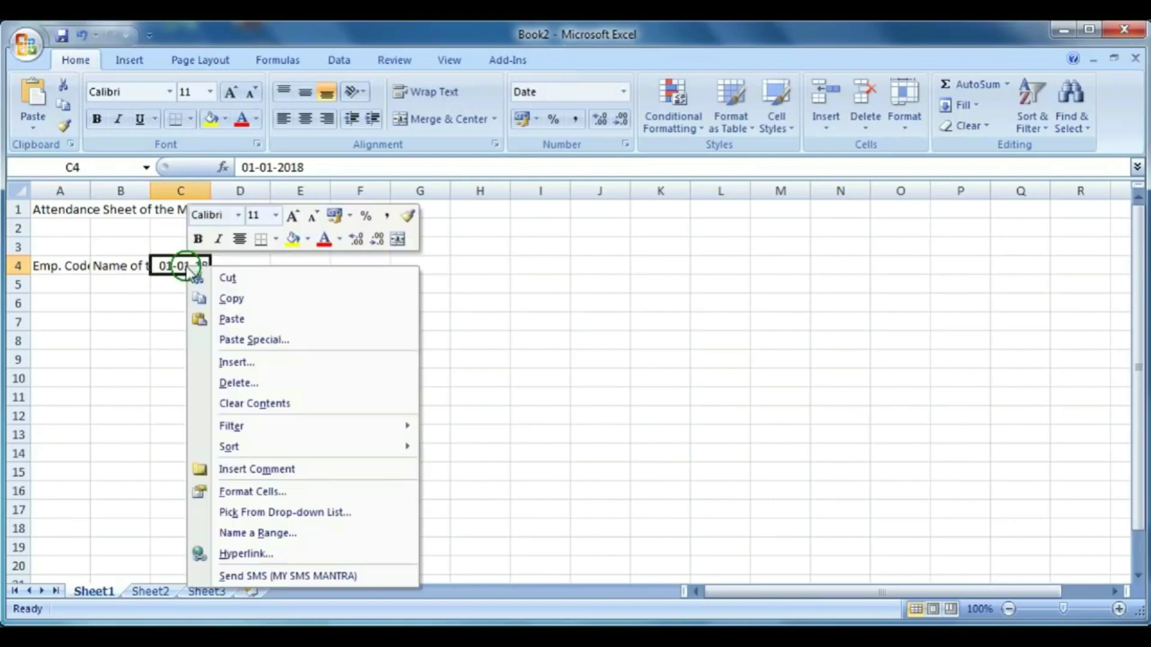
{"action": "left_click", "coordinate": [251, 492]}
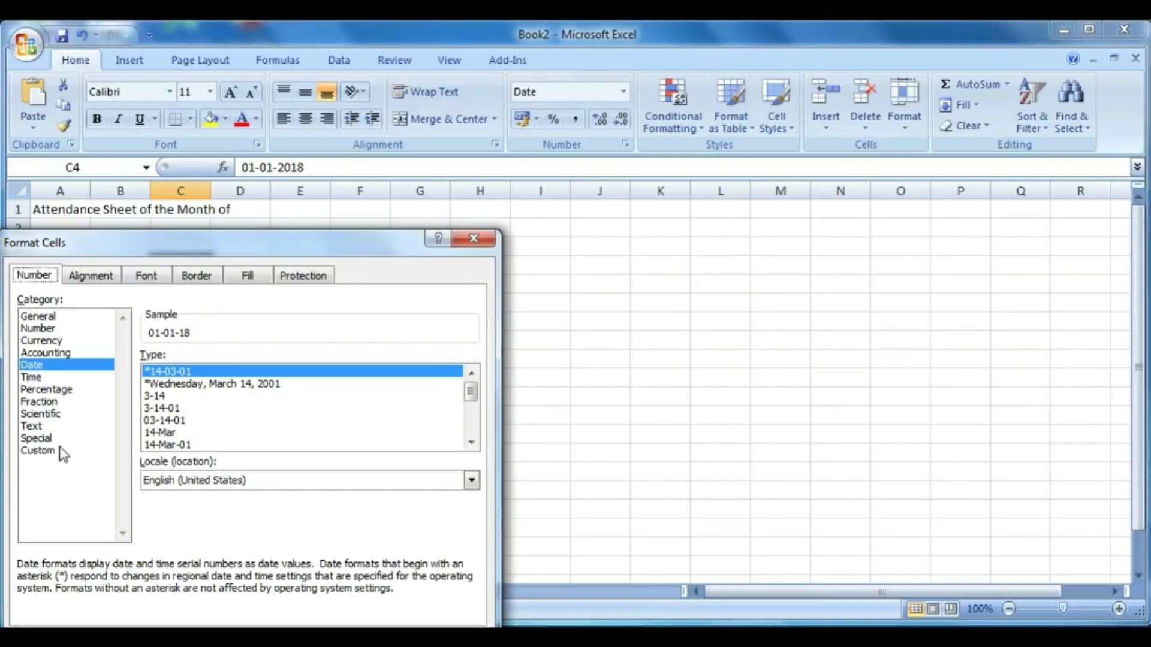
{"action": "left_click_drag", "start_coordinate": [132, 250], "coordinate": [343, 106]}
{"action": "left_click", "coordinate": [243, 308]}
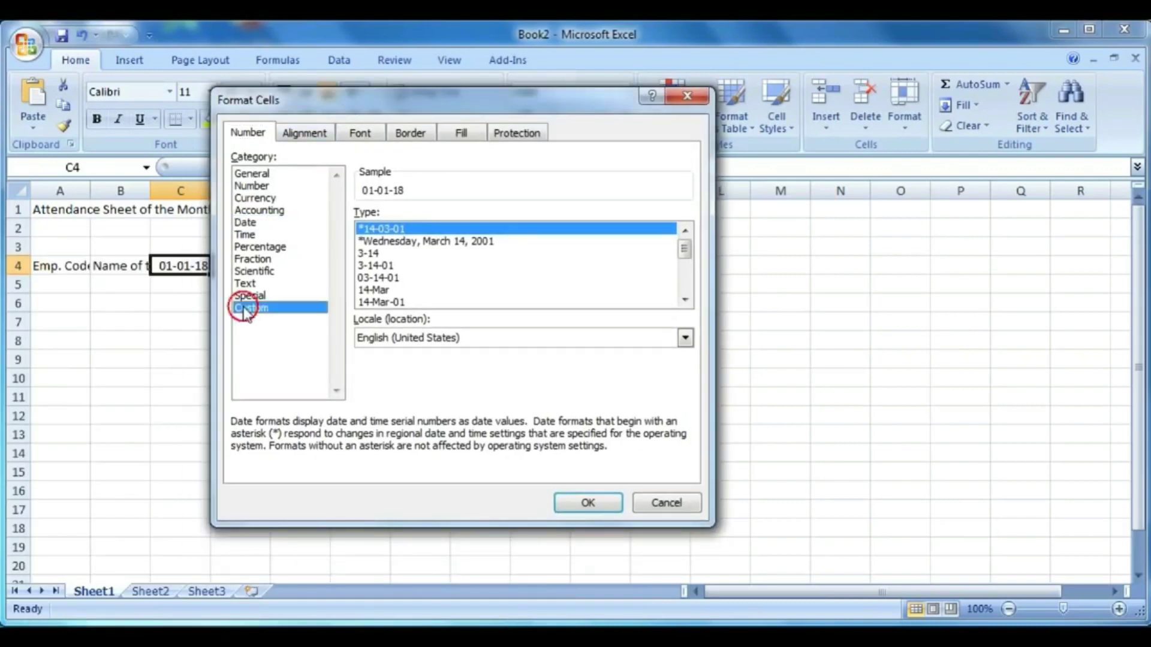
{"action": "left_click_drag", "start_coordinate": [404, 230], "coordinate": [348, 233]}
{"action": "type", "text": "dd"}
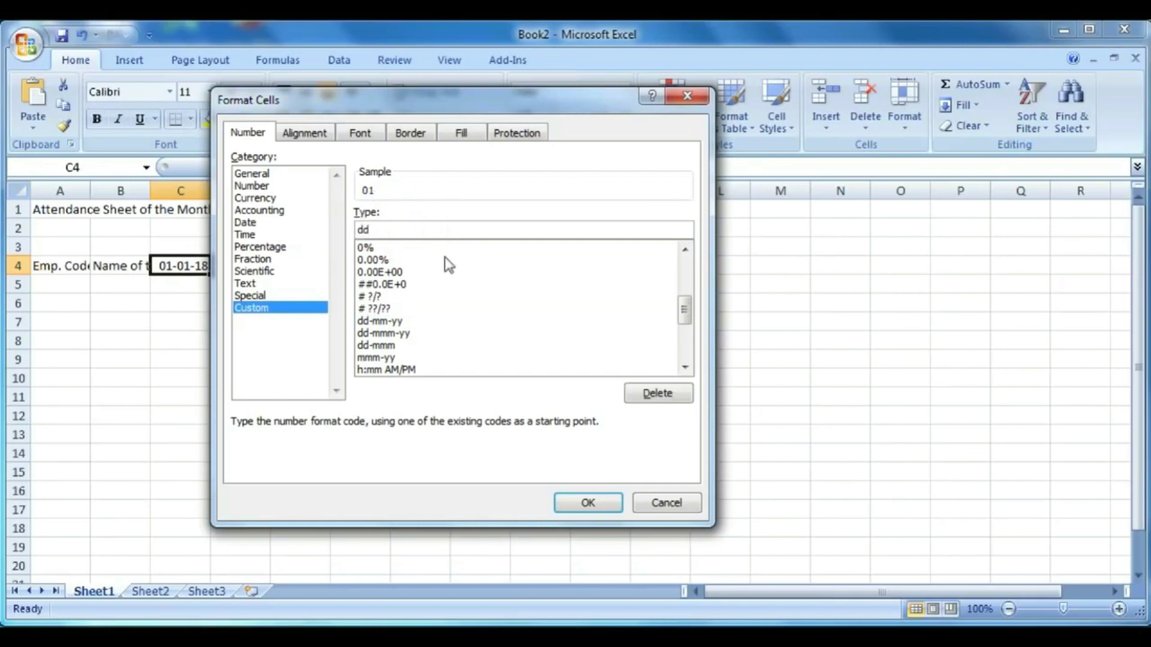
{"action": "left_click", "coordinate": [560, 502]}
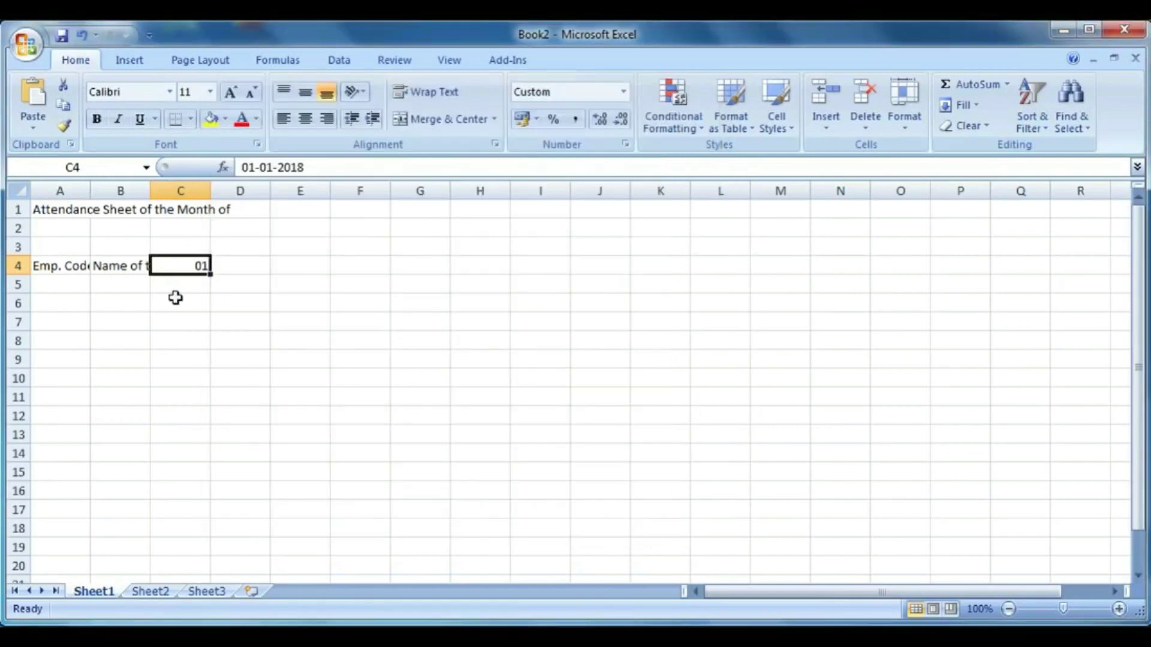
{"action": "left_click", "coordinate": [171, 267]}
- Fill row 4 with a daily date series from C4 to stop value 31-01-2018
{"action": "left_click", "coordinate": [962, 105]}
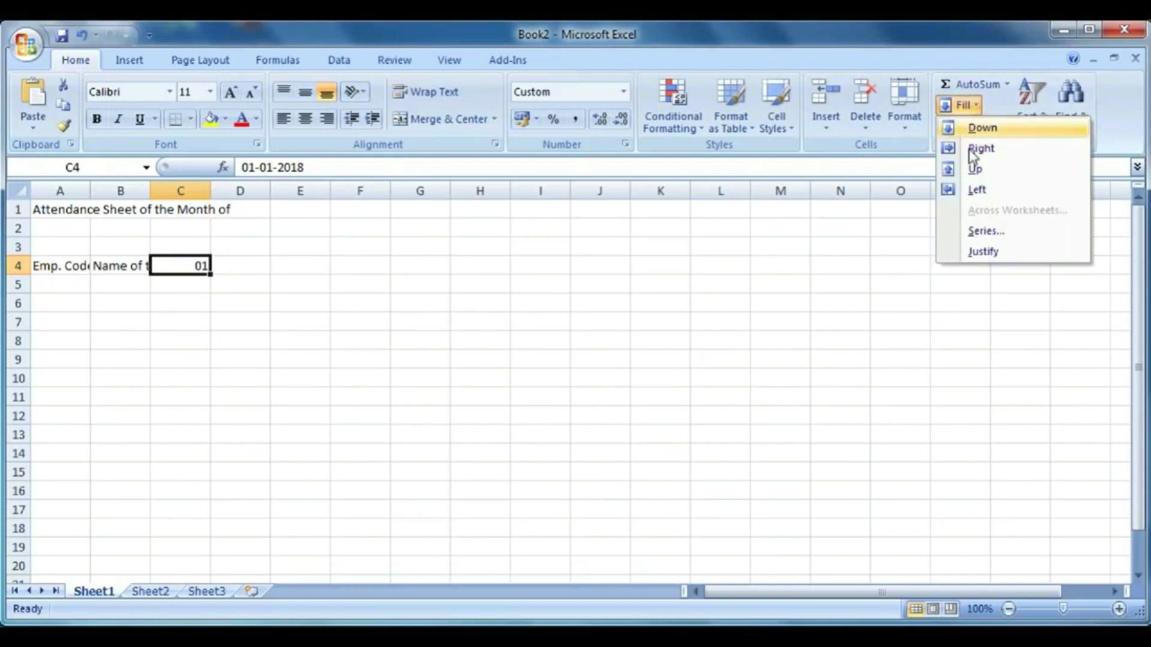
{"action": "left_click", "coordinate": [974, 231]}
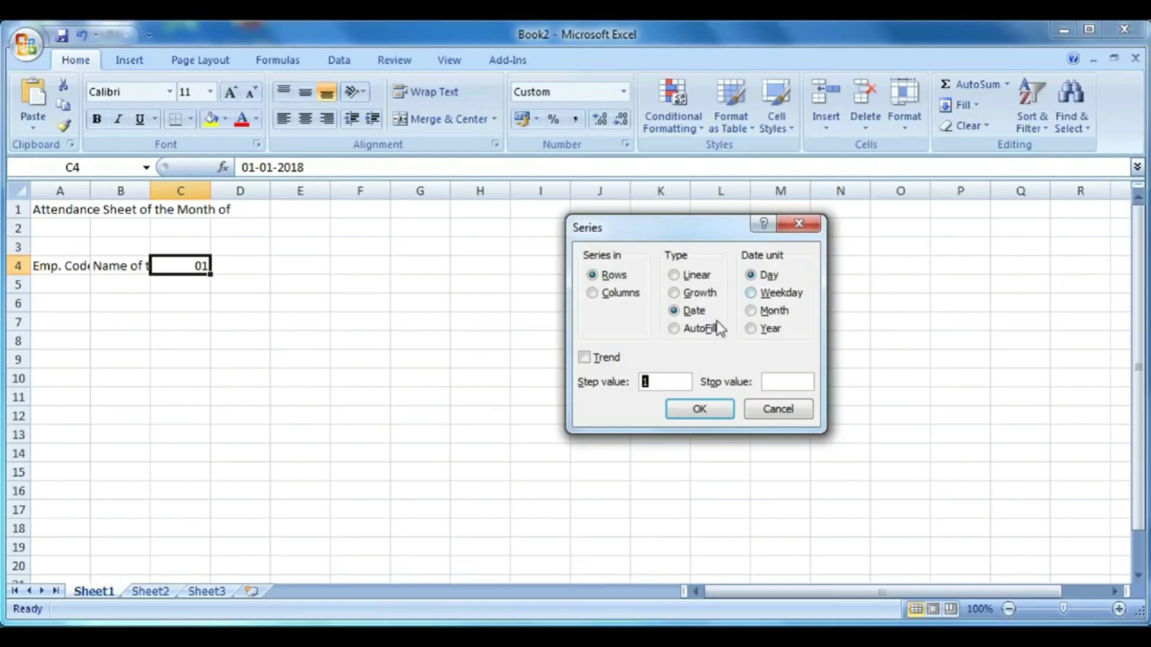
{"action": "left_click", "coordinate": [779, 381]}
{"action": "type", "text": "31-01-201"}
{"action": "left_click", "coordinate": [695, 411]}
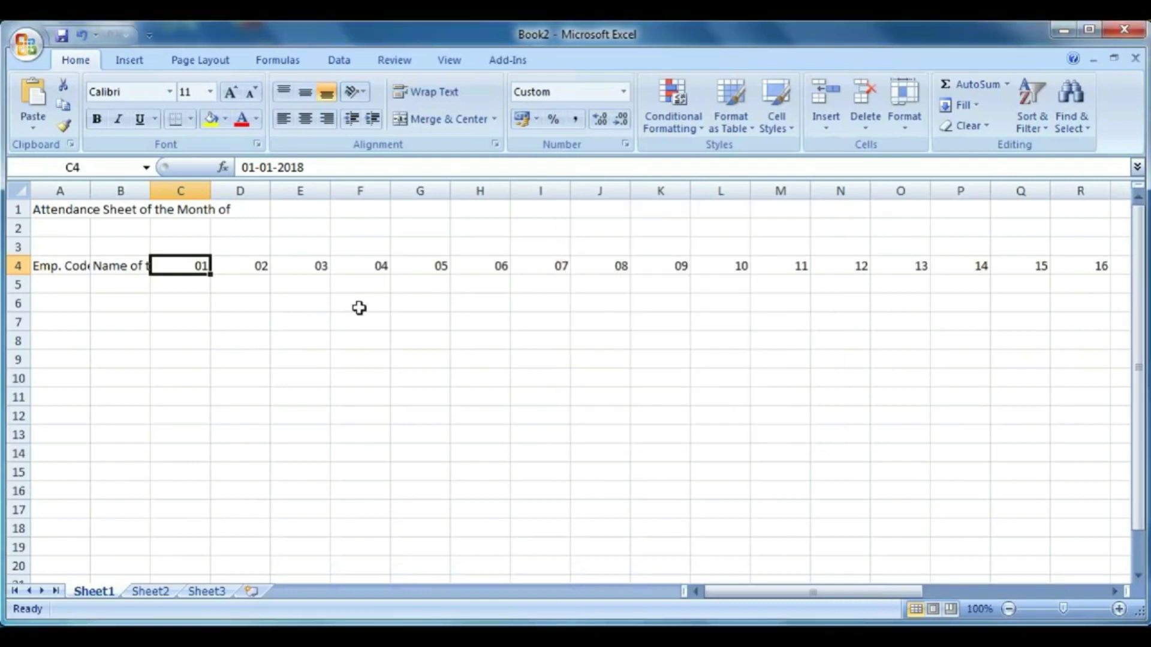
{"action": "left_click_drag", "start_coordinate": [180, 192], "coordinate": [1048, 193]}
- Narrow columns C:AG to 2.71 width and copy the row 4 day numbers into row 3
{"action": "left_click_drag", "start_coordinate": [1048, 193], "coordinate": [1009, 198]}
{"action": "left_click_drag", "start_coordinate": [806, 593], "coordinate": [716, 588]}
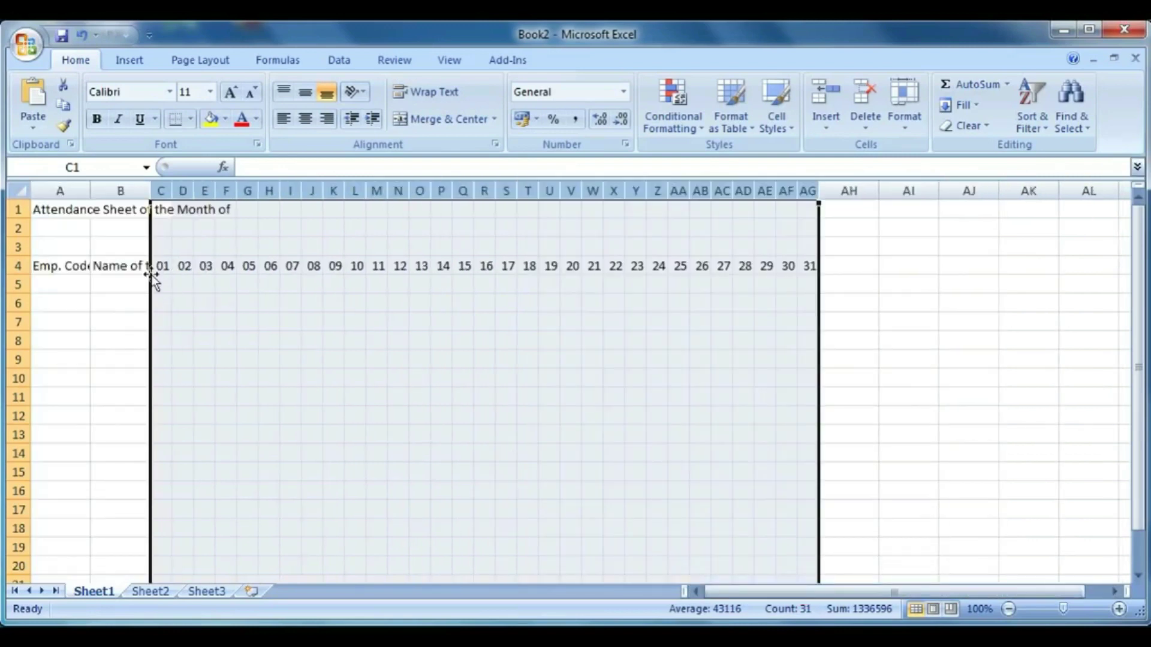
{"action": "left_click_drag", "start_coordinate": [157, 267], "coordinate": [806, 265]}
{"action": "key", "text": "ctrl+c"}
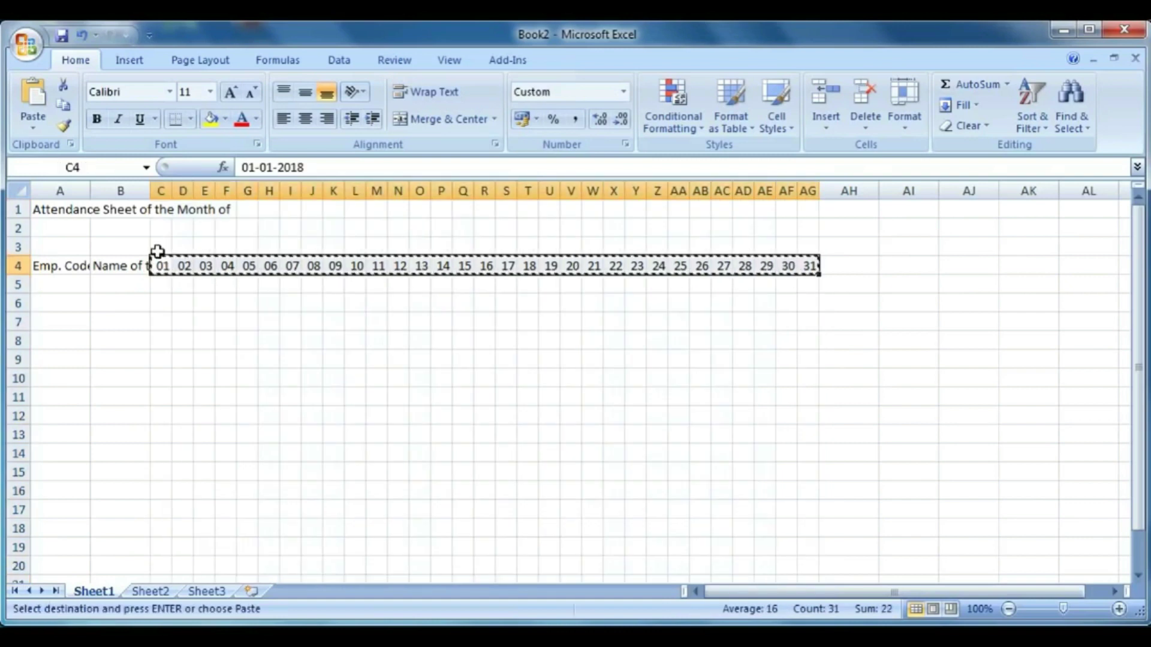
{"action": "left_click", "coordinate": [157, 247]}
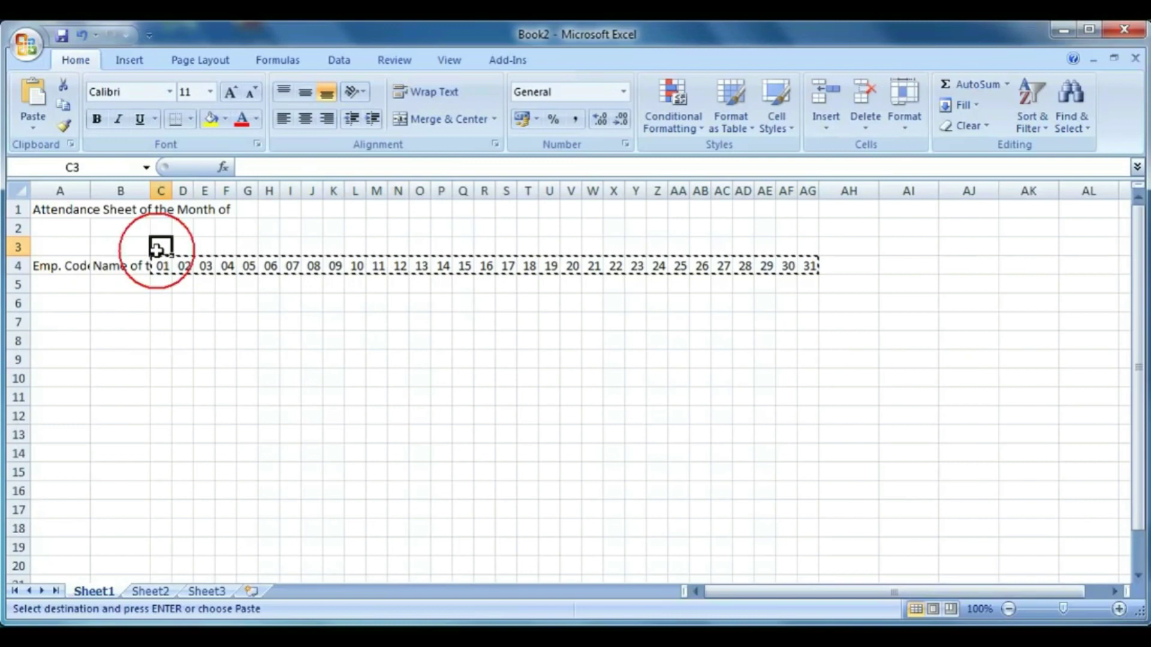
{"action": "key", "text": "ctrl+v"}
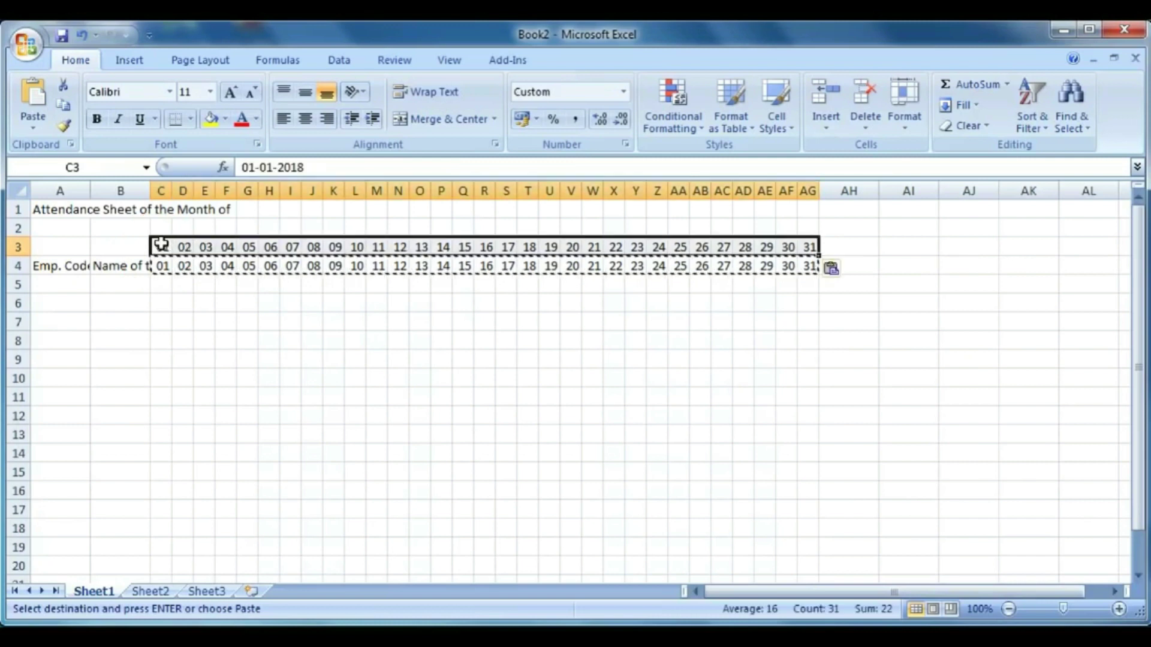
{"action": "left_click_drag", "start_coordinate": [157, 246], "coordinate": [807, 246]}
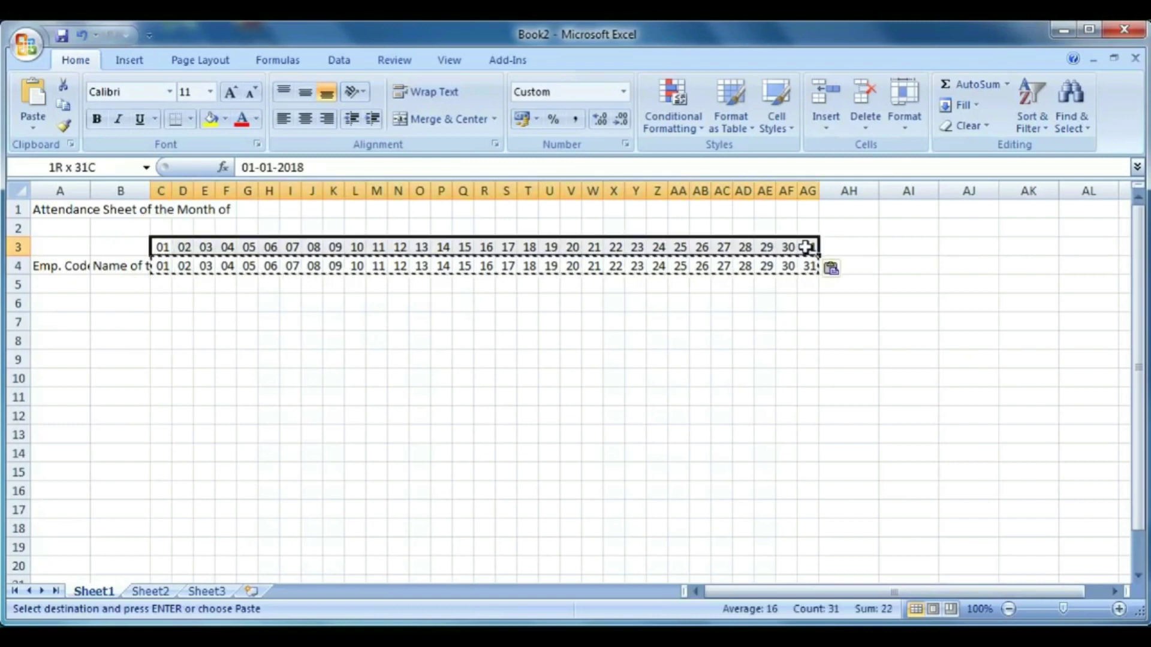
- Apply the custom format ddd to C3:AG3 so row 3 shows weekday abbreviations
{"action": "right_click", "coordinate": [576, 247]}
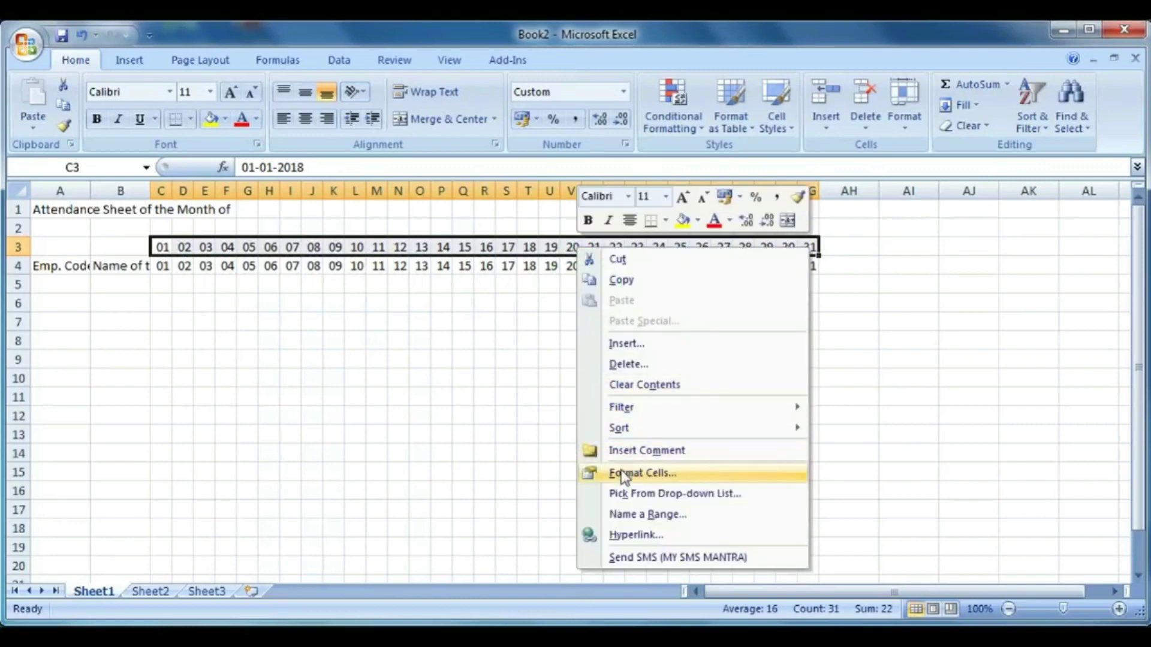
{"action": "left_click", "coordinate": [621, 473]}
{"action": "left_click_drag", "start_coordinate": [532, 255], "coordinate": [533, 114]}
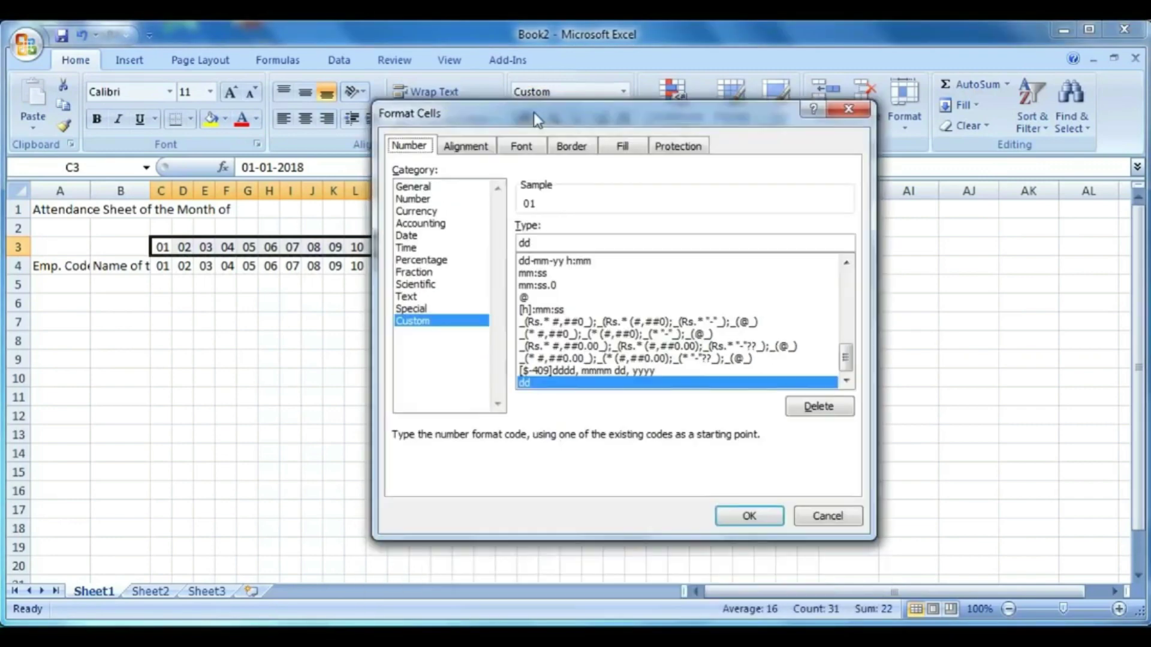
{"action": "left_click_drag", "start_coordinate": [539, 240], "coordinate": [504, 238]}
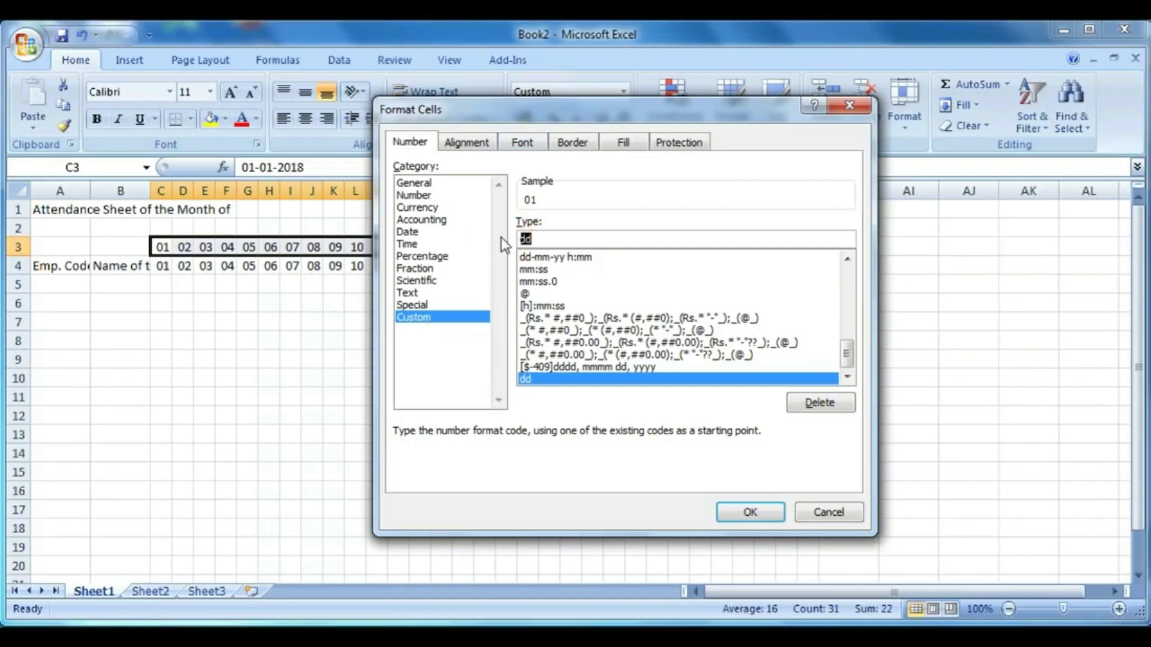
{"action": "type", "text": "mm"}
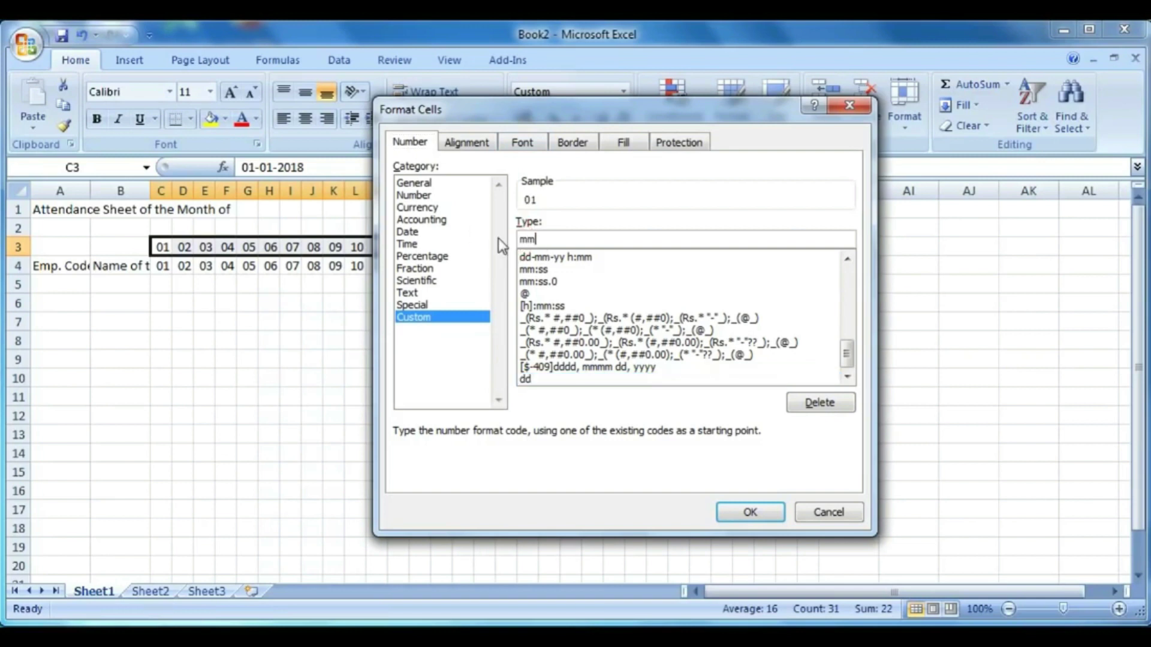
{"action": "type", "text": "m"}
{"action": "double_click", "coordinate": [544, 240]}
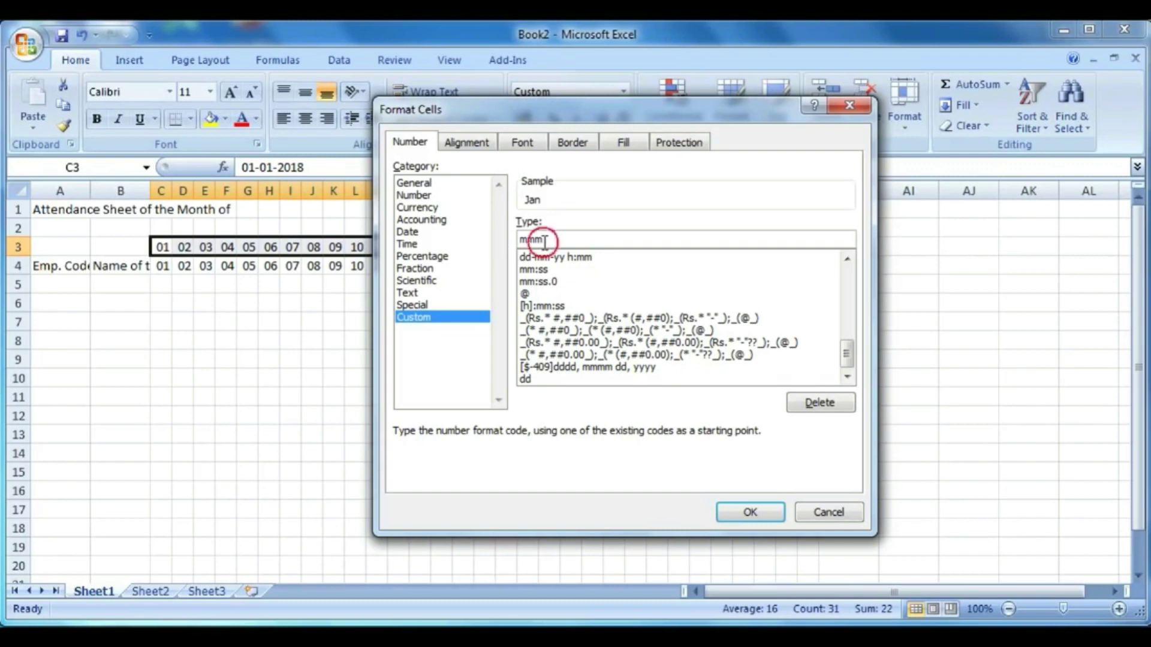
{"action": "type", "text": "ddd"}
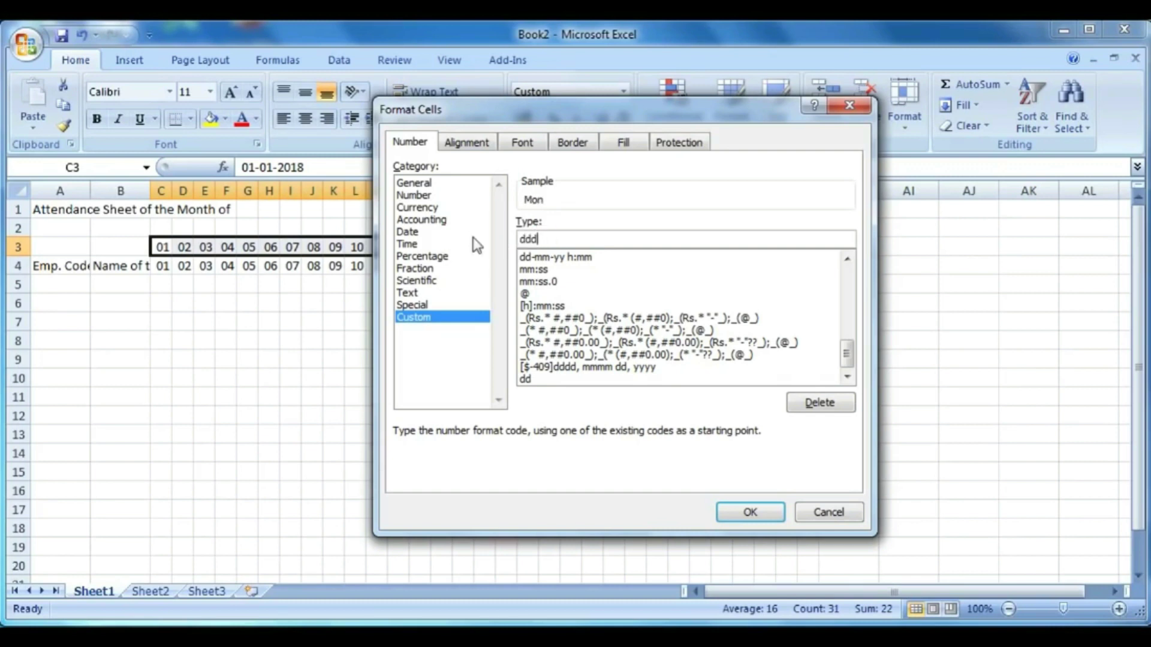
{"action": "left_click", "coordinate": [729, 503]}
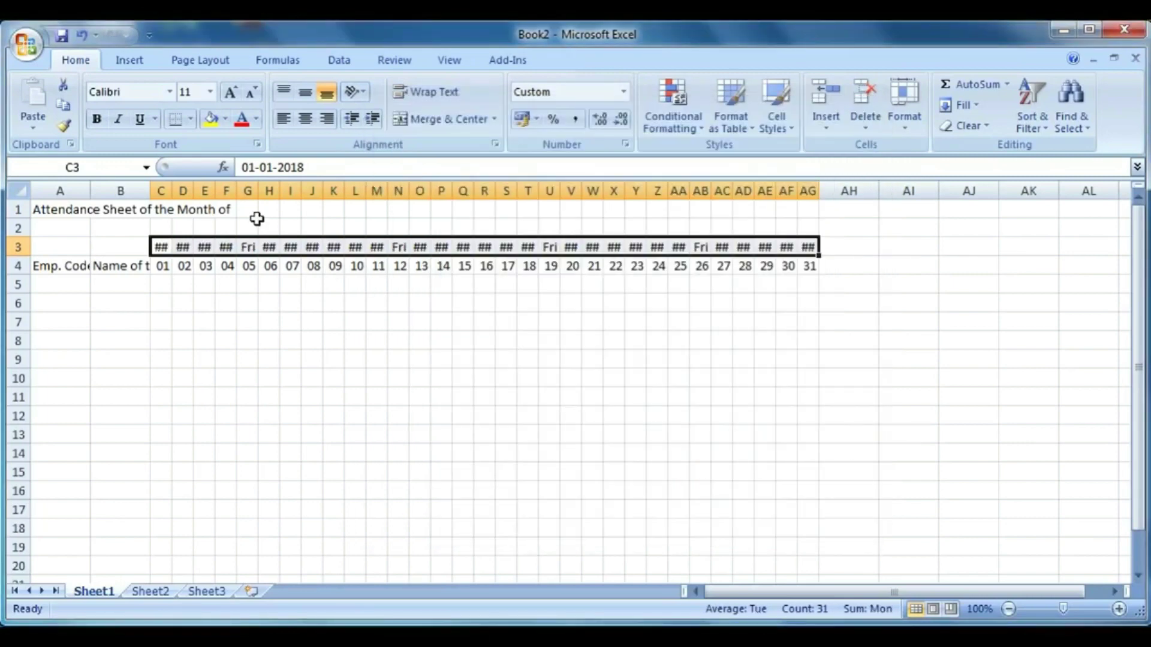
{"action": "left_click_drag", "start_coordinate": [235, 191], "coordinate": [237, 191]}
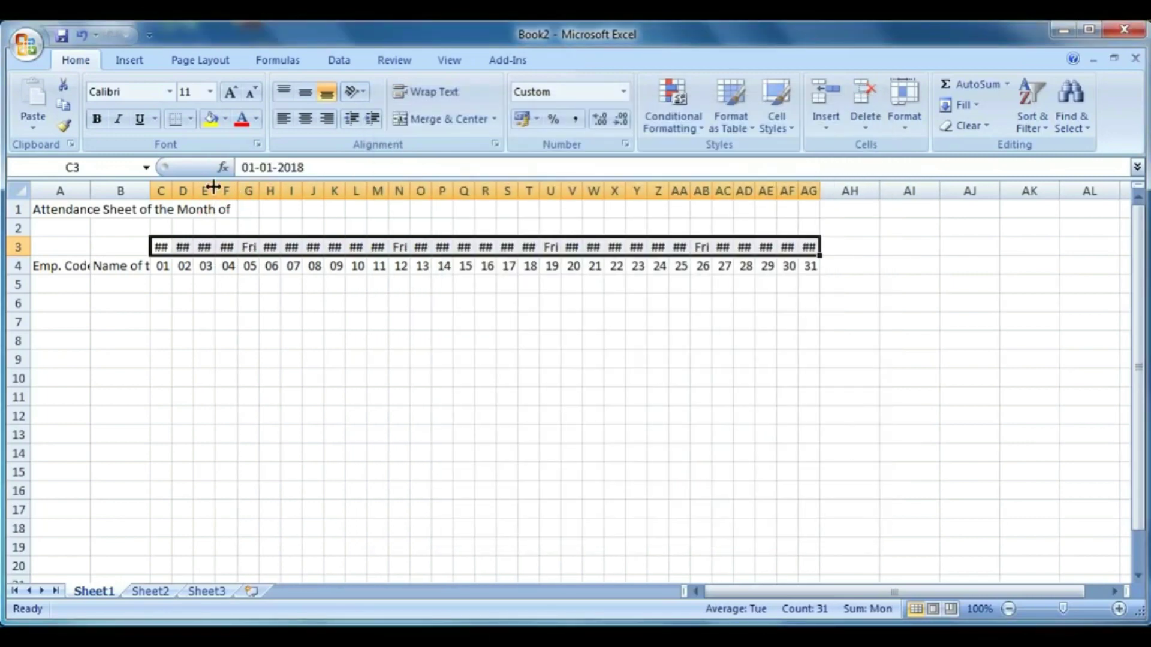
- Set a common width on columns C–AG to show weekday names, and widen column B for Name of the Employee
{"action": "left_click_drag", "start_coordinate": [160, 191], "coordinate": [809, 190]}
{"action": "left_click_drag", "start_coordinate": [214, 190], "coordinate": [245, 191]}
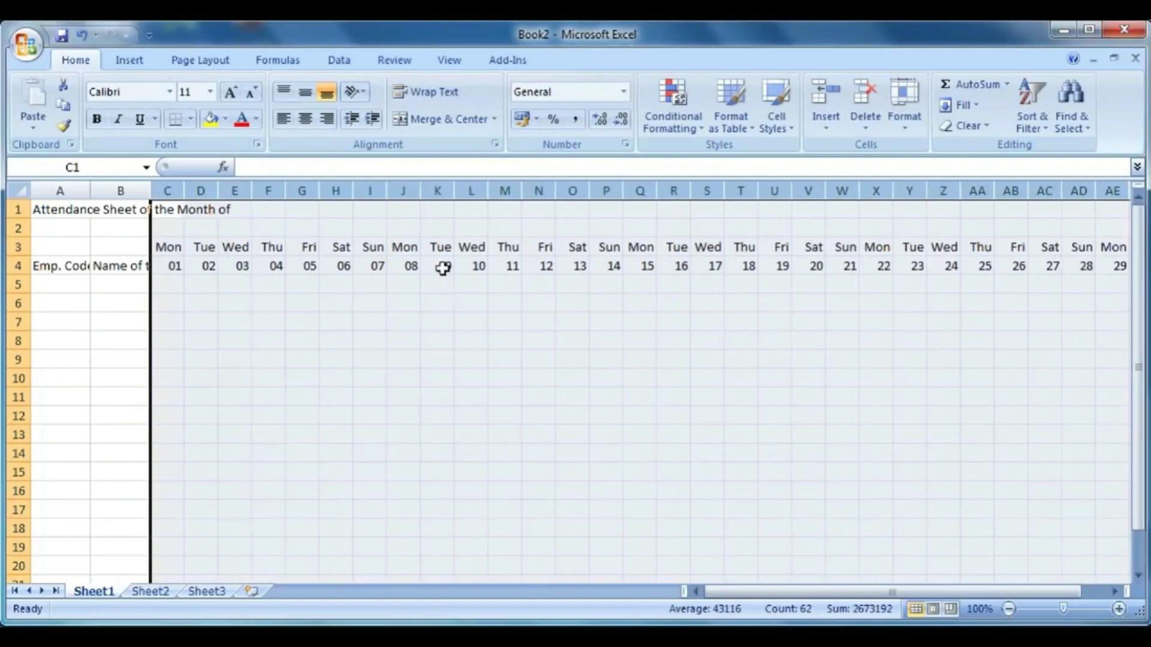
{"action": "left_click_drag", "start_coordinate": [251, 189], "coordinate": [242, 190]}
{"action": "left_click", "coordinate": [226, 303]}
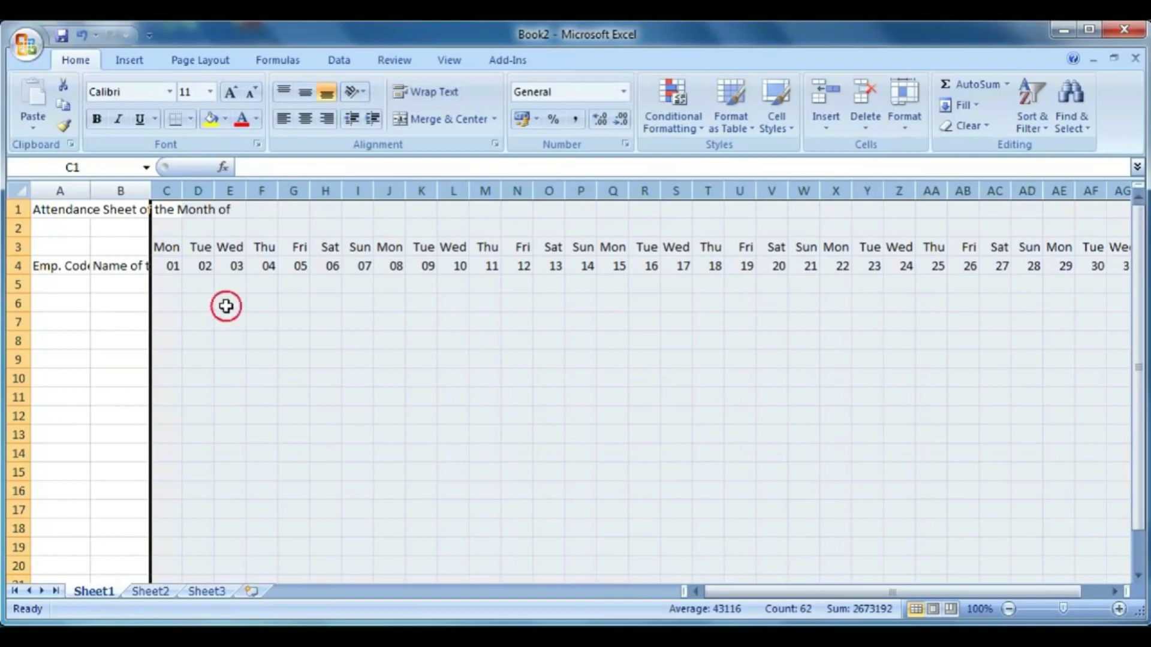
{"action": "left_click_drag", "start_coordinate": [151, 191], "coordinate": [232, 196]}
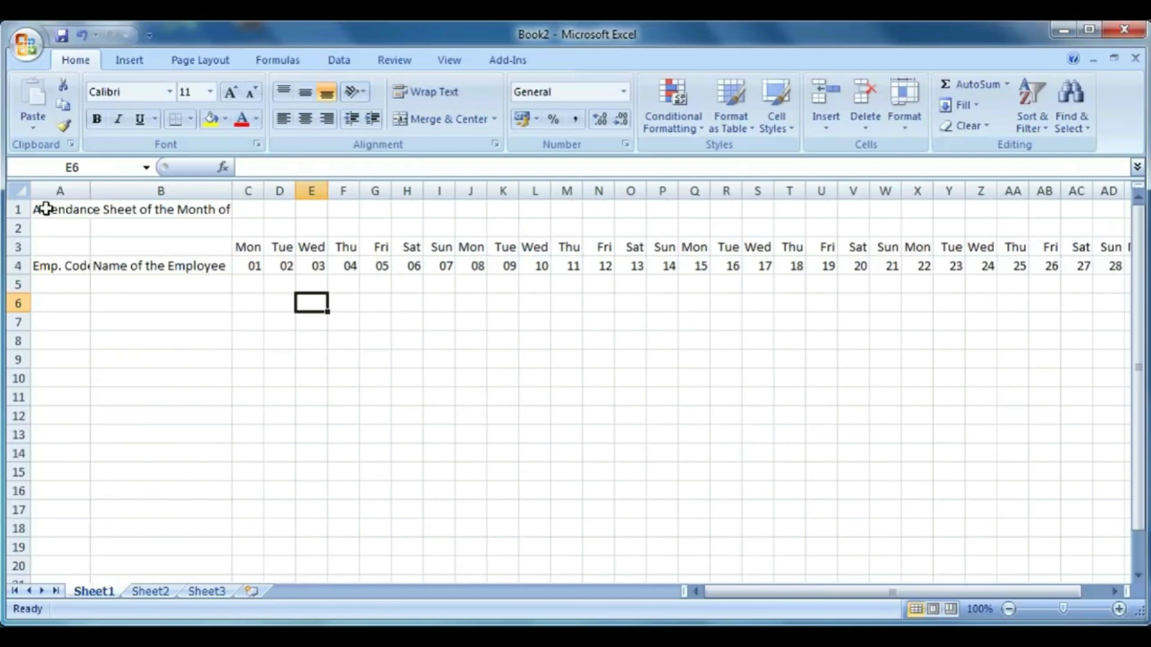
- Merge the title across A1:L1 and set it in Algerian, sized to 22 point
{"action": "left_click_drag", "start_coordinate": [49, 211], "coordinate": [154, 208]}
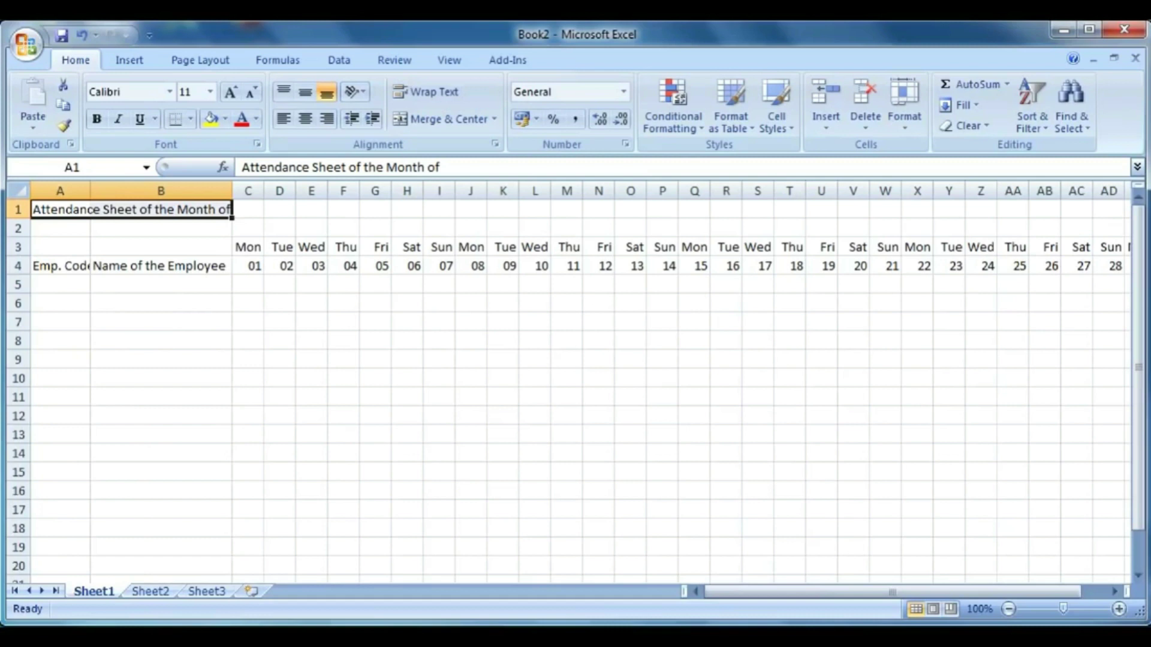
{"action": "left_click_drag", "start_coordinate": [47, 208], "coordinate": [525, 206]}
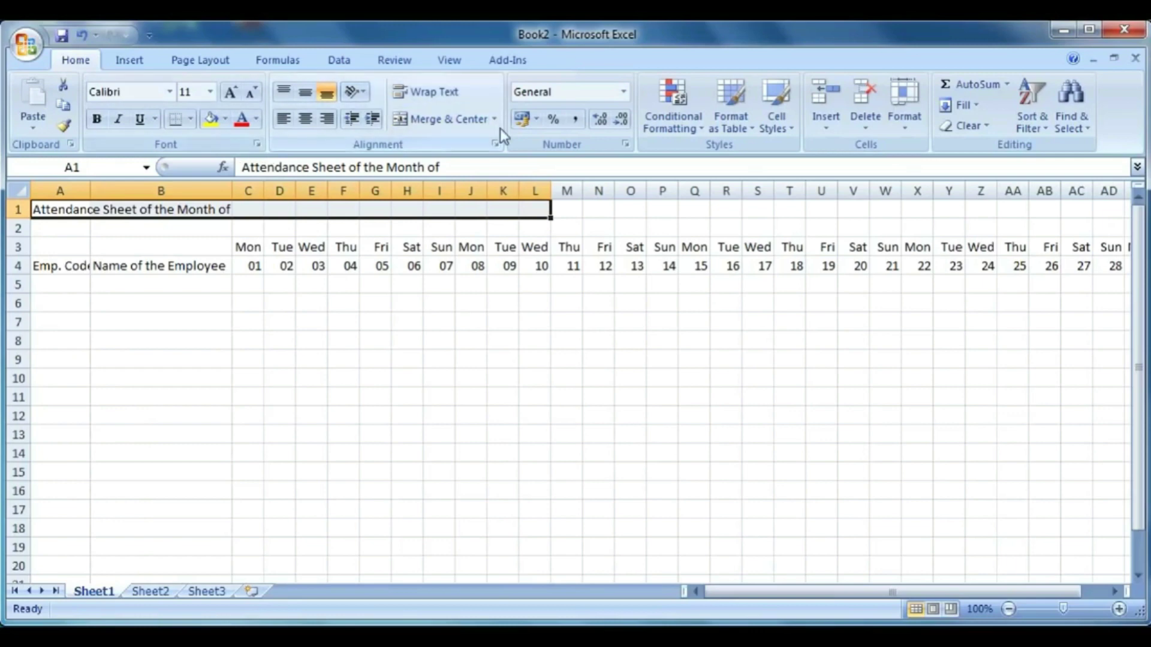
{"action": "left_click", "coordinate": [453, 119]}
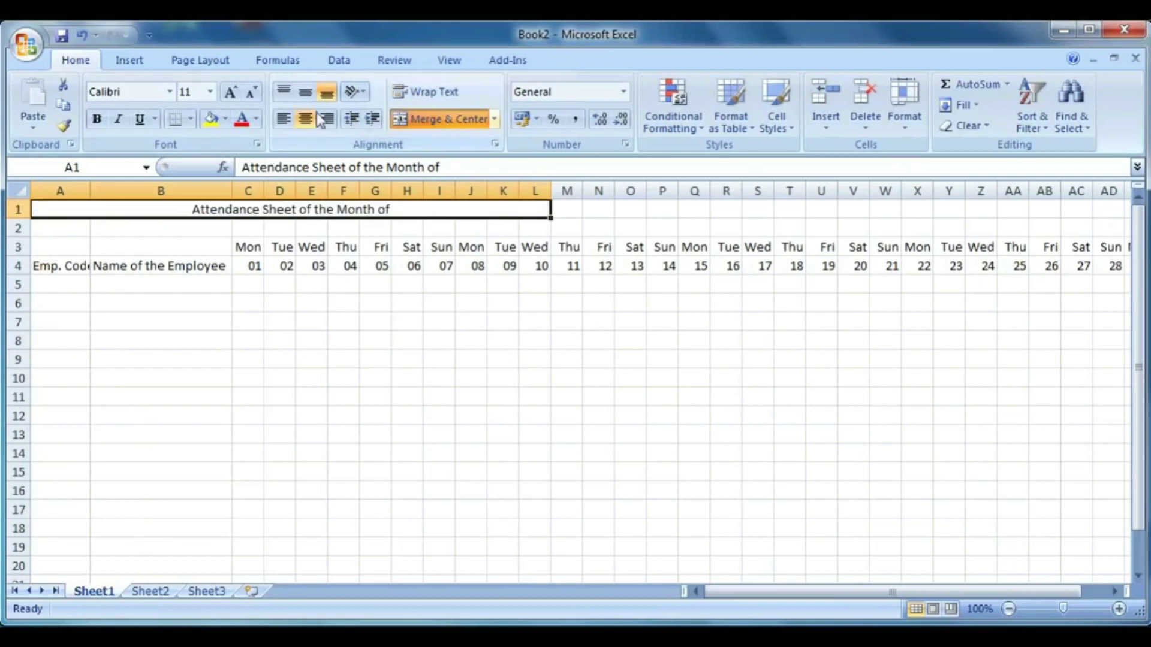
{"action": "left_click", "coordinate": [170, 92]}
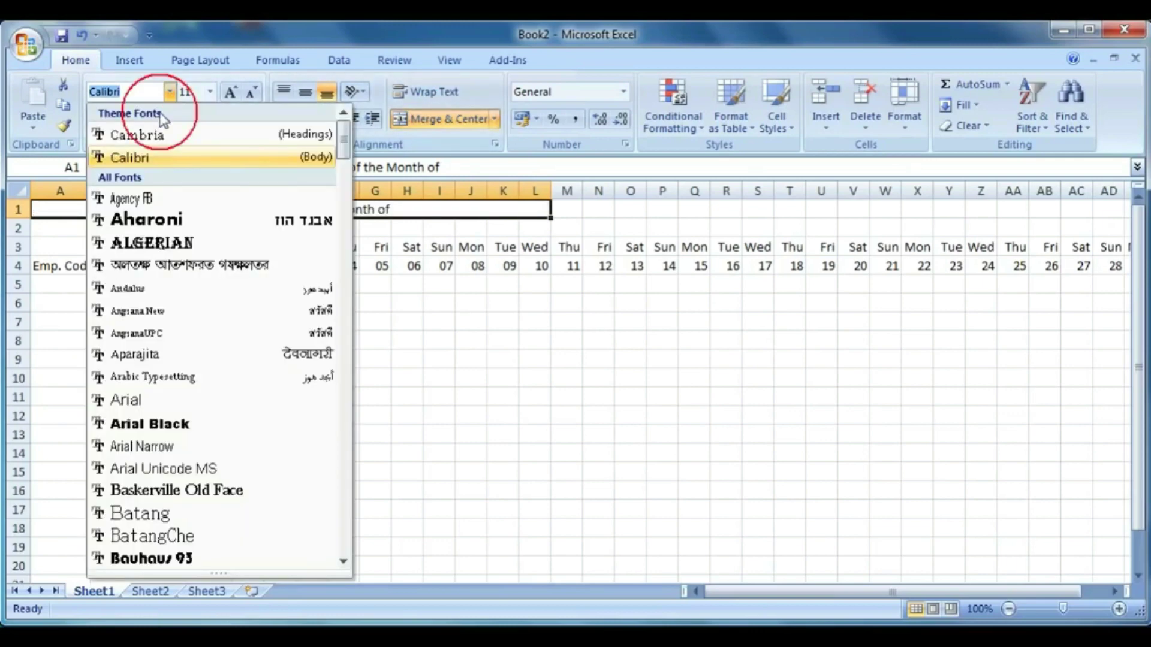
{"action": "left_click", "coordinate": [144, 245]}
{"action": "left_click", "coordinate": [230, 92]}
{"action": "left_click", "coordinate": [230, 92]}
{"action": "left_click", "coordinate": [230, 92]}
{"action": "left_click", "coordinate": [230, 92]}
{"action": "left_click", "coordinate": [230, 91]}
{"action": "left_click", "coordinate": [230, 92]}
{"action": "left_click", "coordinate": [230, 92]}
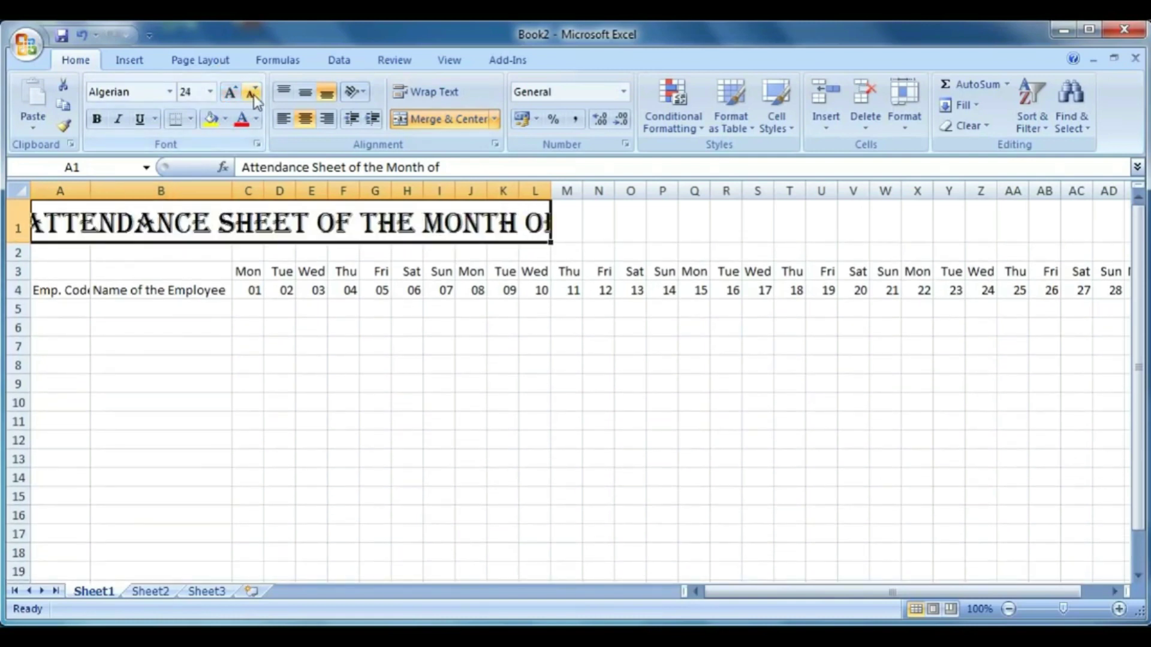
{"action": "left_click", "coordinate": [254, 95]}
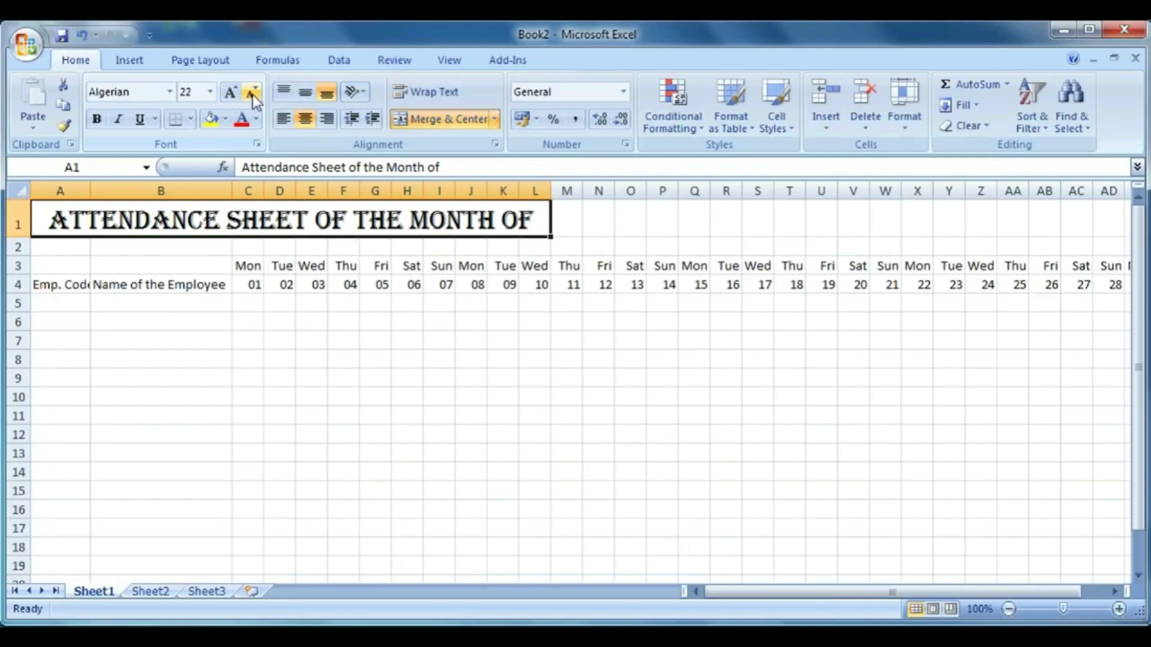
{"action": "left_click", "coordinate": [567, 219]}
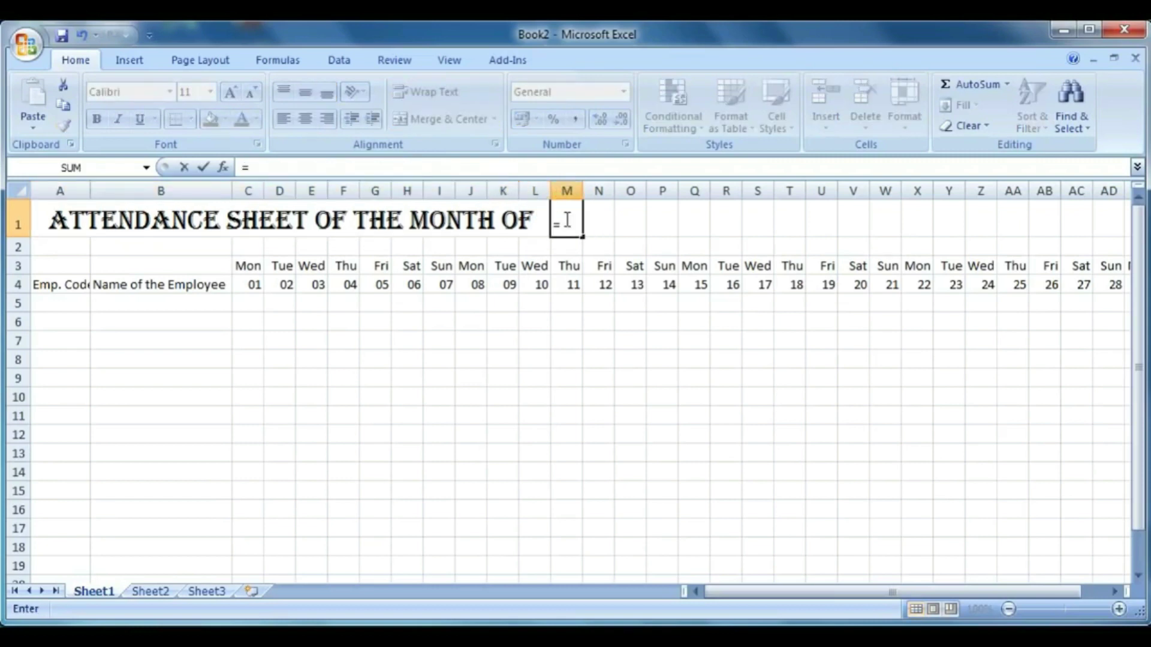
- Link M1 to C4 with =C4 and give it custom format mmmm to show JANUARY
{"action": "left_click", "coordinate": [248, 283]}
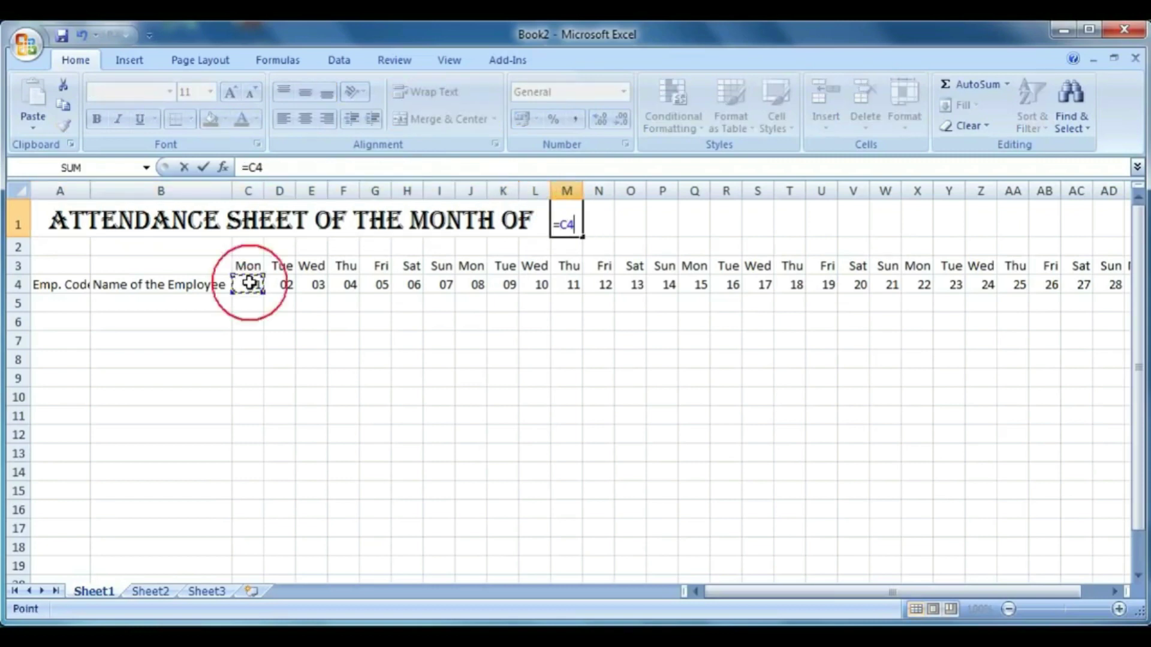
{"action": "key", "text": "Return"}
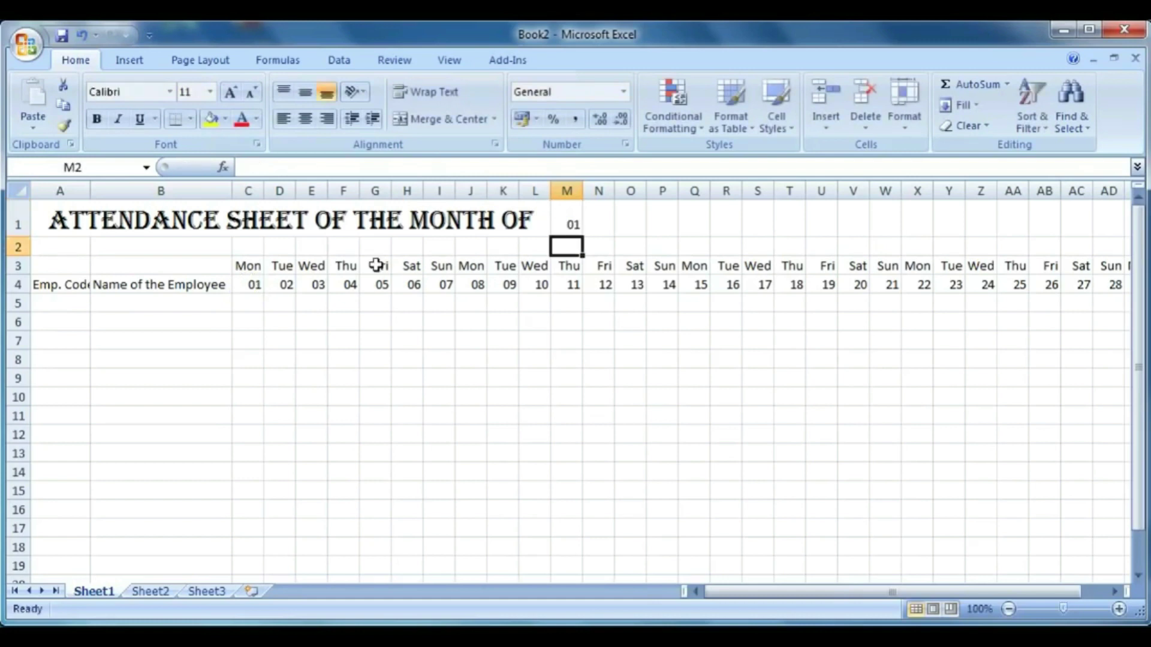
{"action": "right_click", "coordinate": [571, 221]}
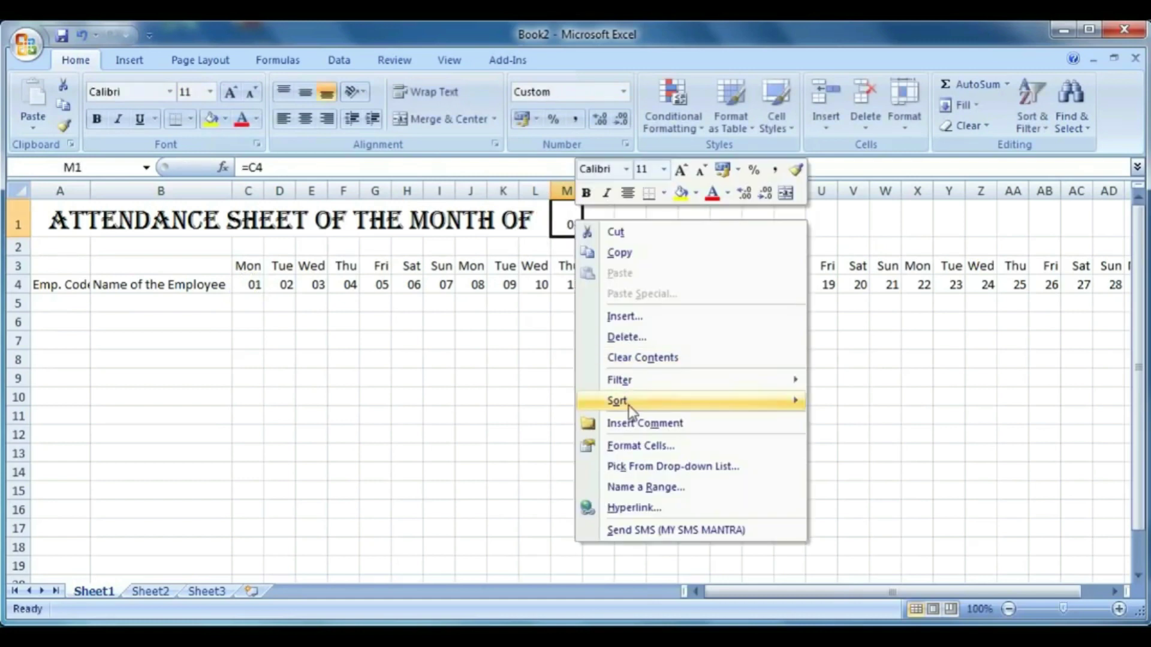
{"action": "left_click", "coordinate": [627, 450]}
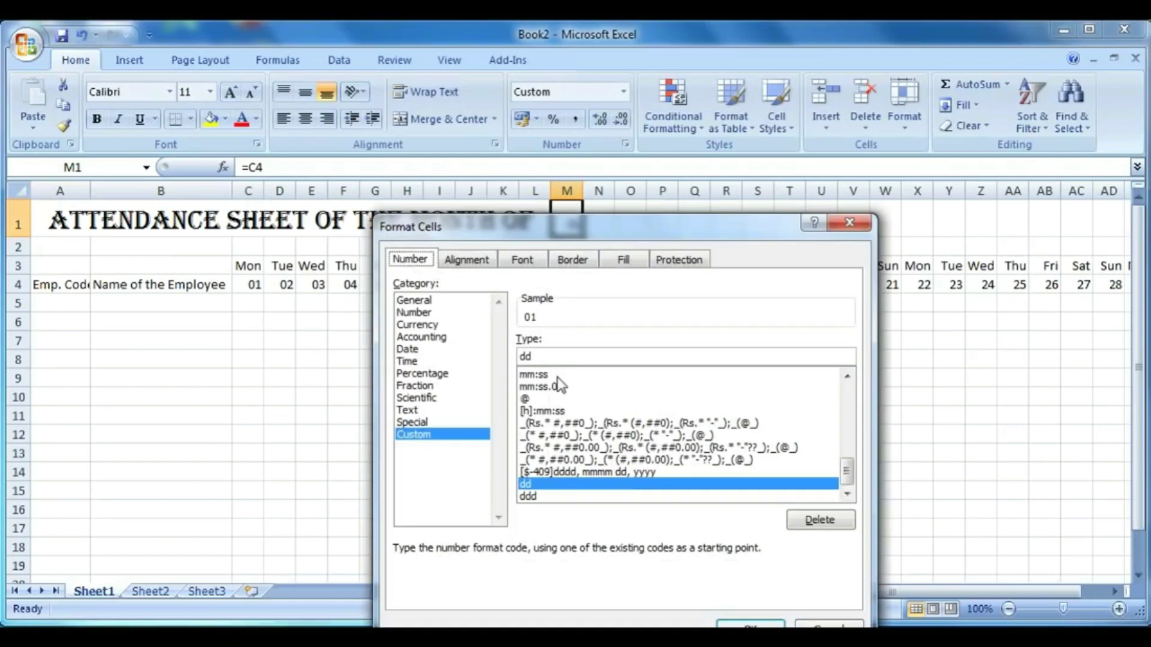
{"action": "type", "text": "mmmm"}
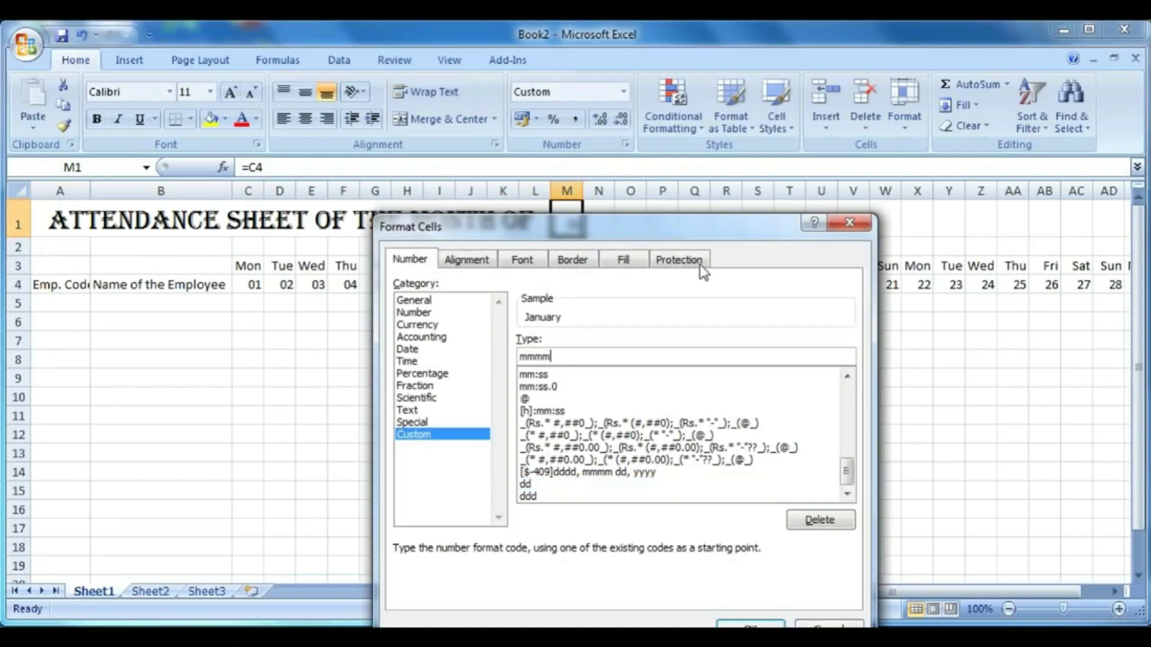
{"action": "left_click_drag", "start_coordinate": [642, 227], "coordinate": [617, 115]}
{"action": "left_click", "coordinate": [709, 519]}
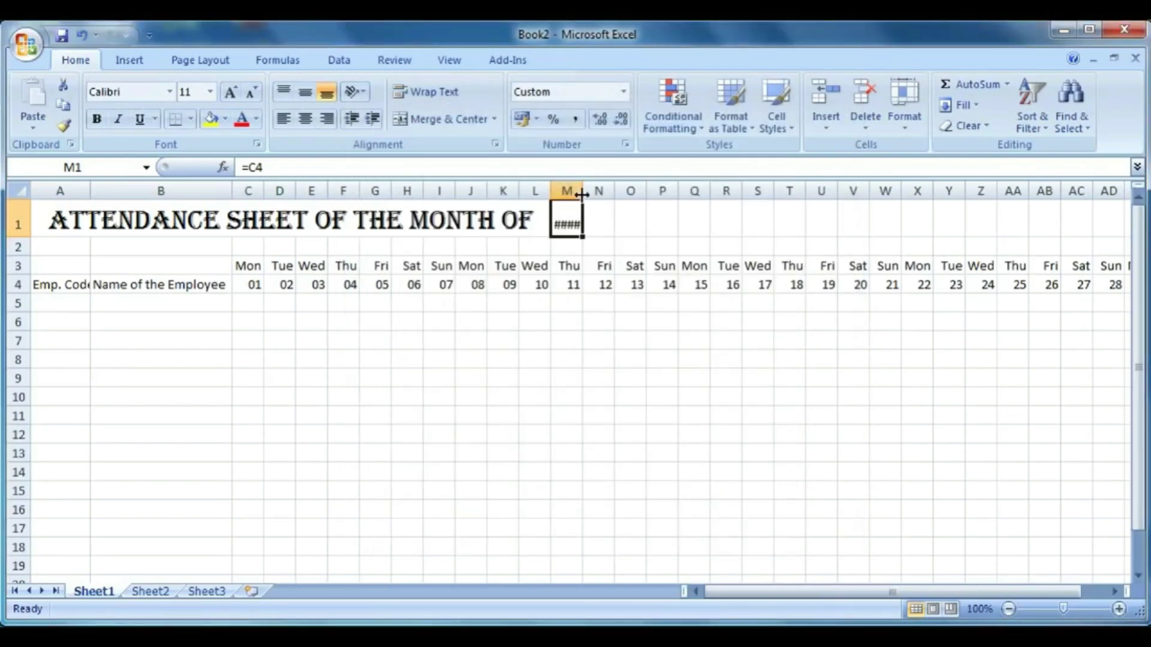
- Merge and centre the month across M1:S1 in an enlarged Algerian font
{"action": "left_click_drag", "start_coordinate": [567, 216], "coordinate": [745, 213]}
{"action": "left_click", "coordinate": [412, 120]}
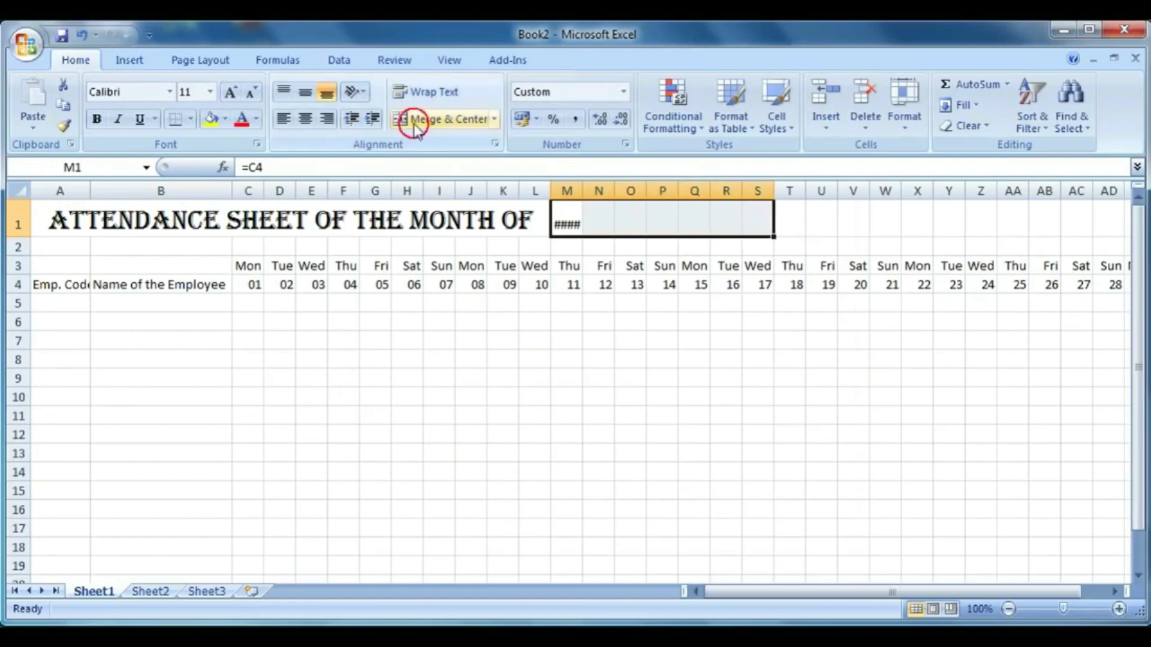
{"action": "left_click", "coordinate": [169, 92]}
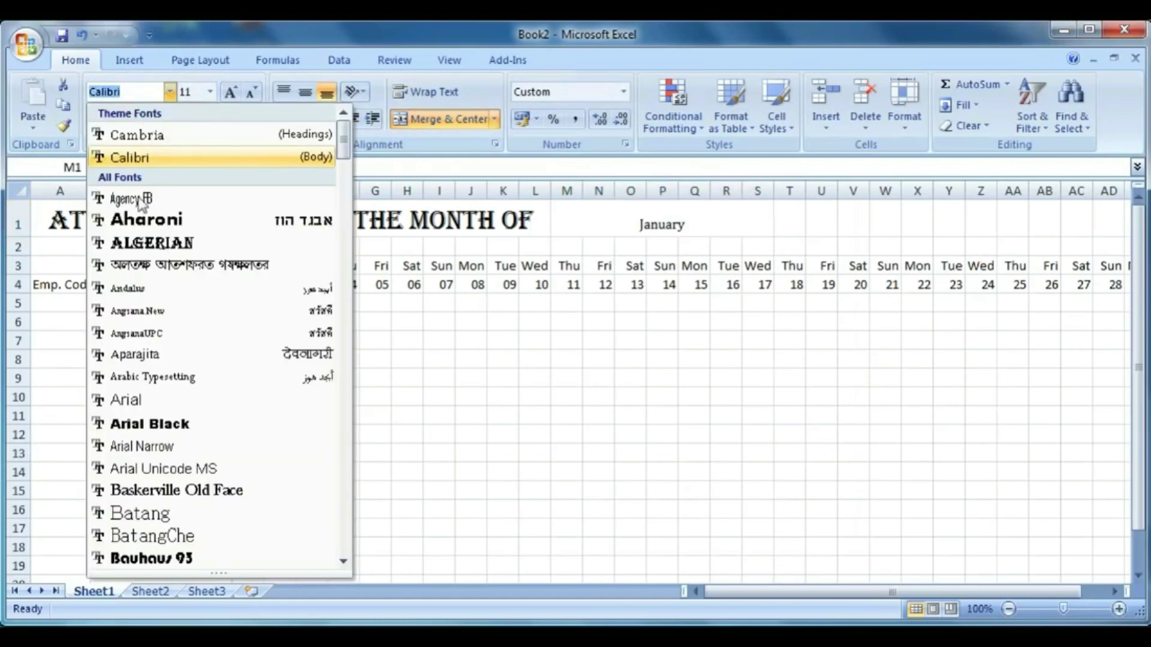
{"action": "left_click", "coordinate": [144, 244]}
{"action": "left_click", "coordinate": [231, 93]}
{"action": "left_click", "coordinate": [231, 93]}
{"action": "left_click", "coordinate": [230, 93]}
{"action": "left_click", "coordinate": [230, 93]}
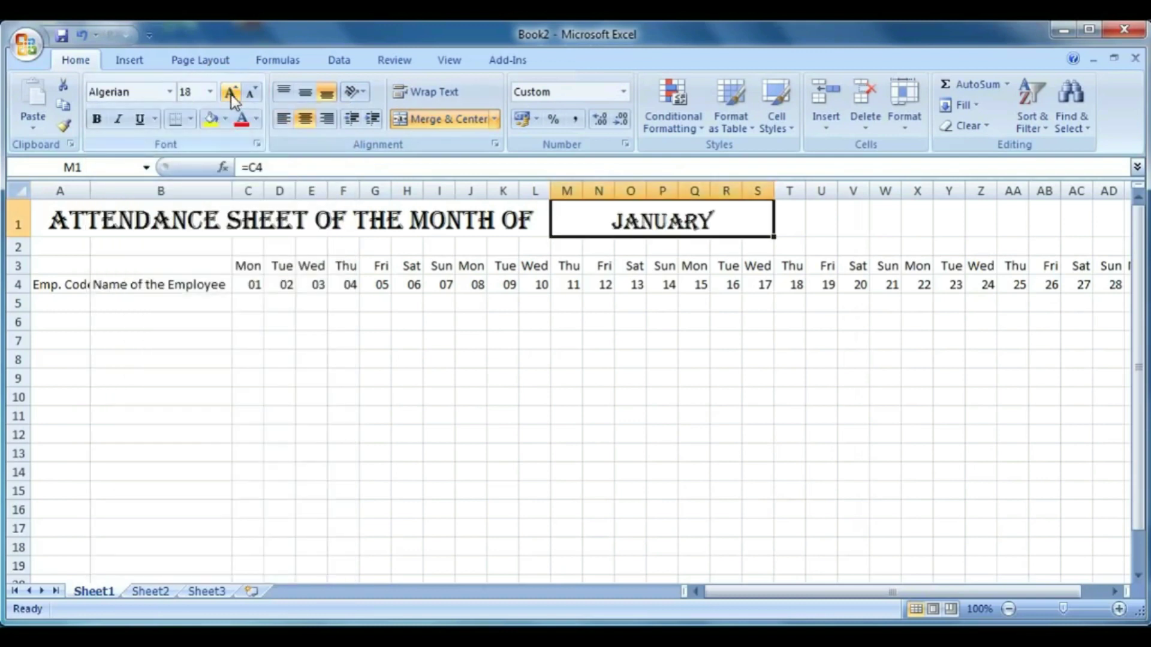
{"action": "left_click", "coordinate": [231, 94]}
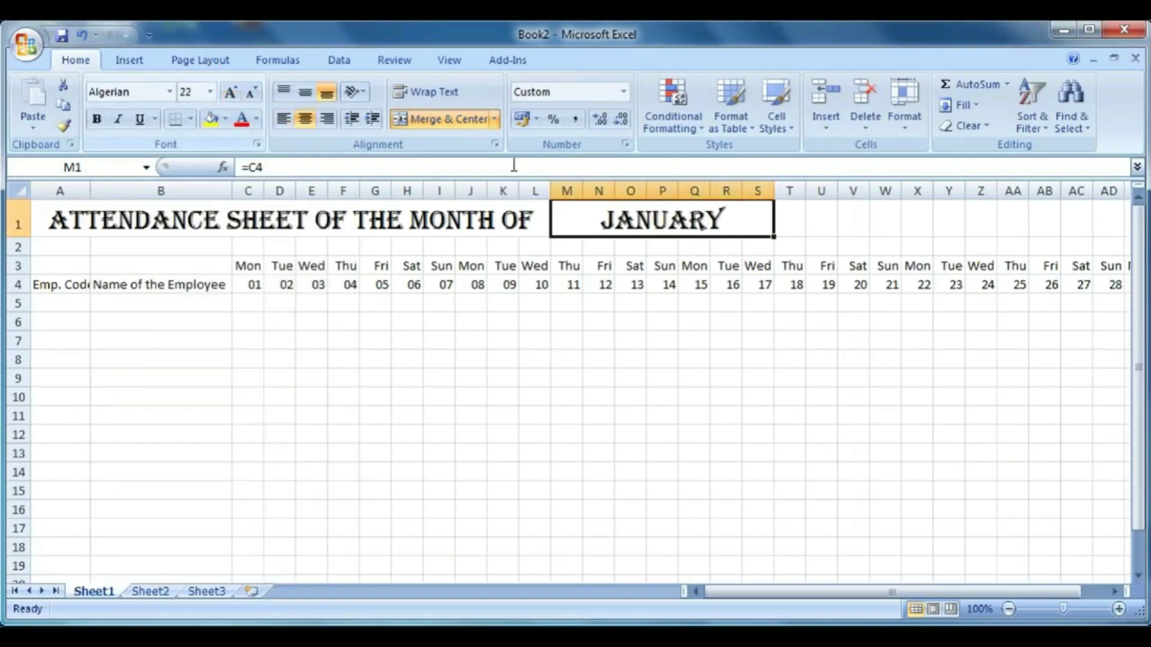
{"action": "left_click", "coordinate": [824, 224]}
- Enter =C4 in U1 and give it custom format yyyy to show 2018
{"action": "type", "text": "="}
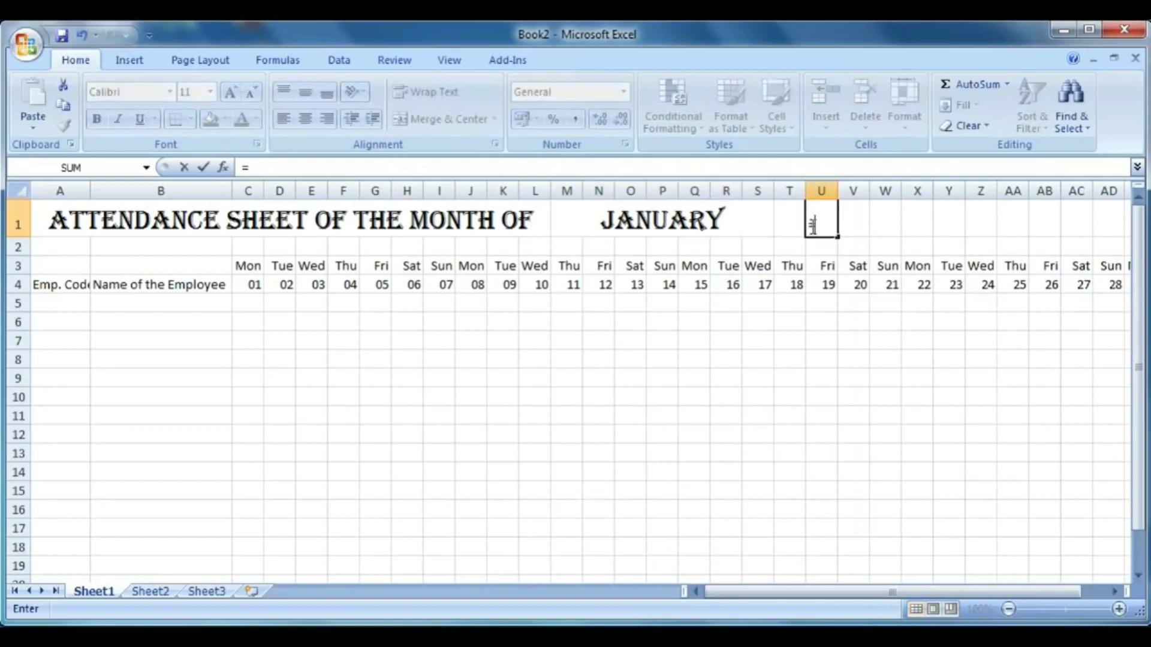
{"action": "left_click", "coordinate": [256, 282]}
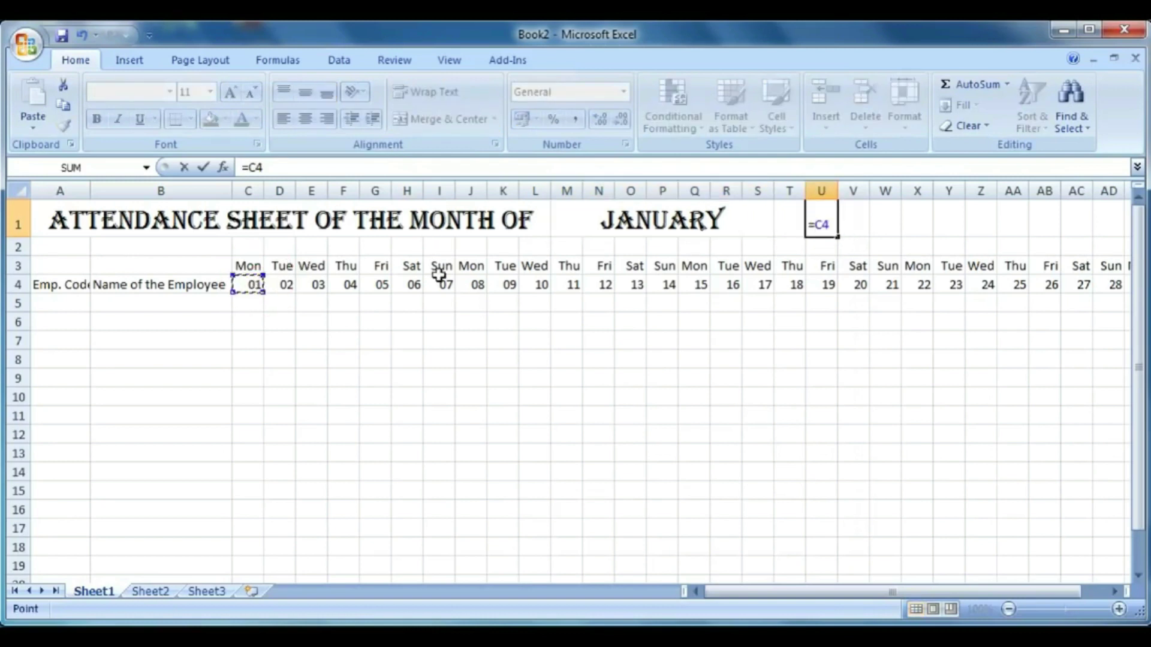
{"action": "key", "text": "Return"}
{"action": "left_click", "coordinate": [826, 224]}
{"action": "right_click", "coordinate": [825, 224]}
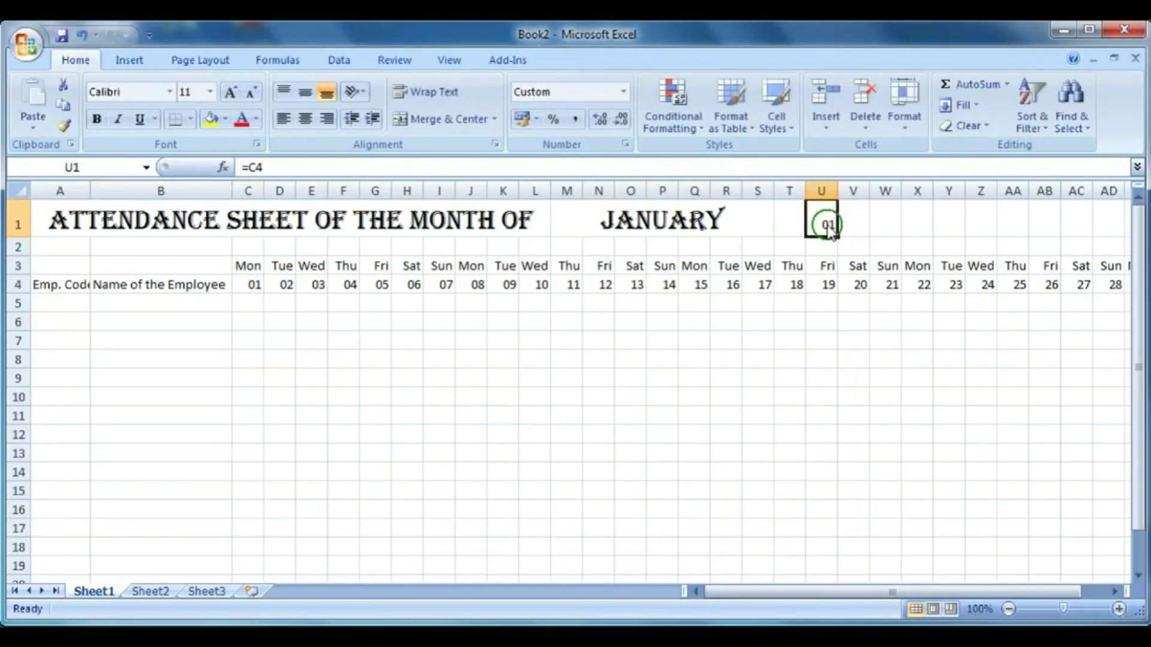
{"action": "left_click", "coordinate": [897, 451]}
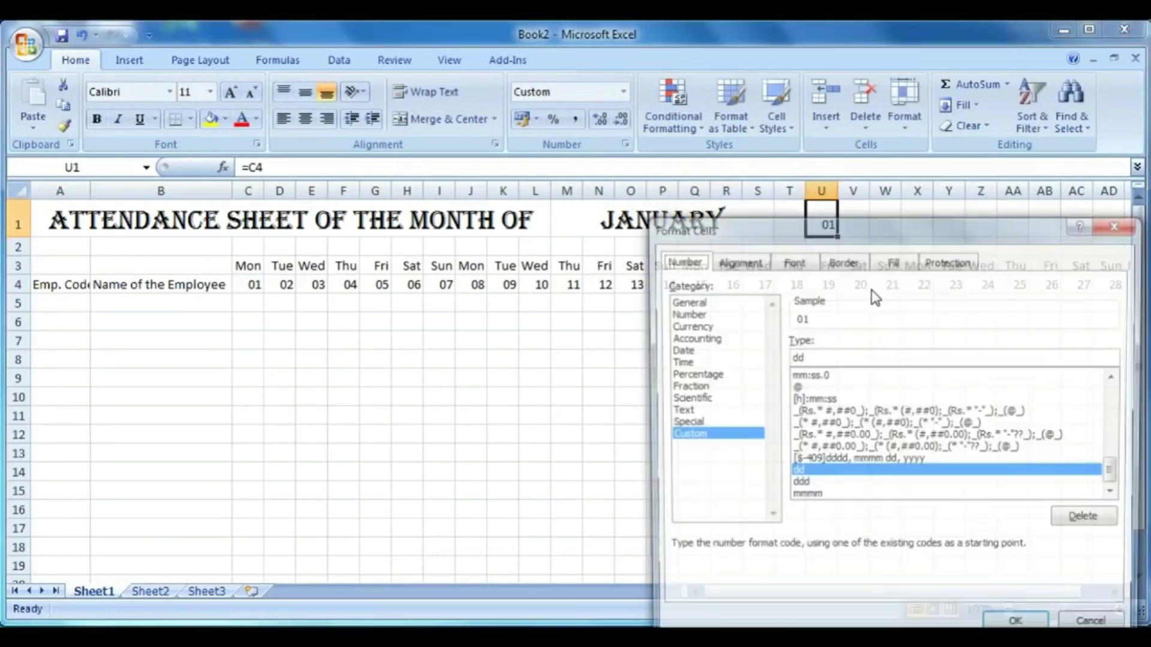
{"action": "left_click_drag", "start_coordinate": [845, 205], "coordinate": [645, 124]}
{"action": "left_click_drag", "start_coordinate": [623, 256], "coordinate": [575, 248]}
{"action": "type", "text": "yyyy"}
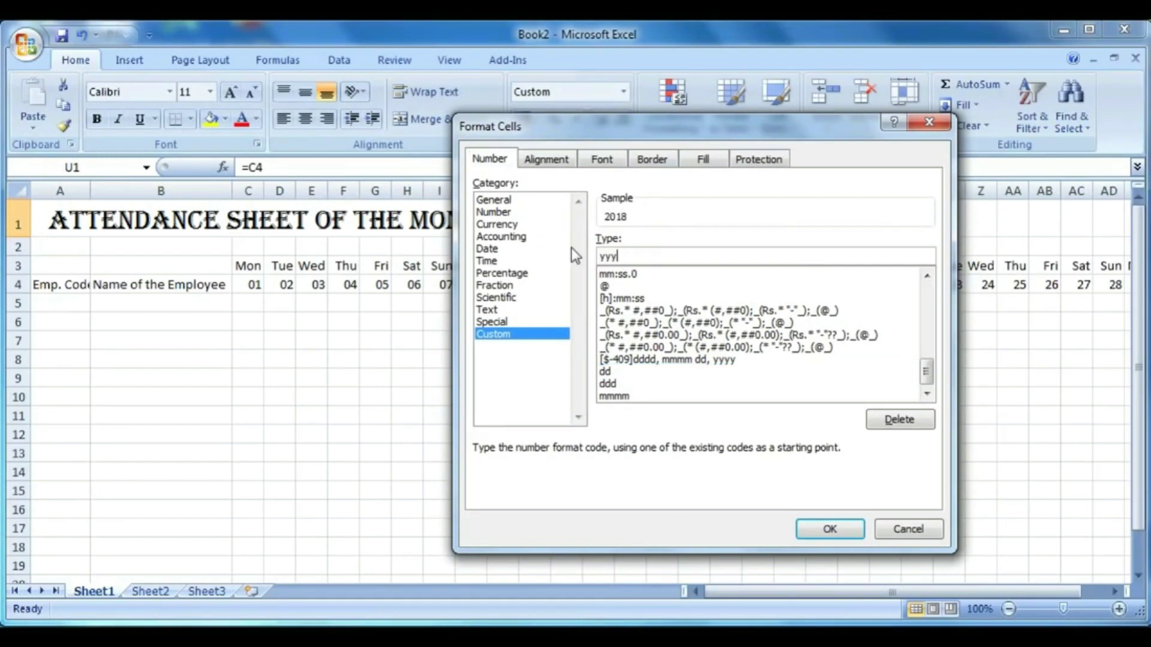
{"action": "left_click", "coordinate": [806, 529]}
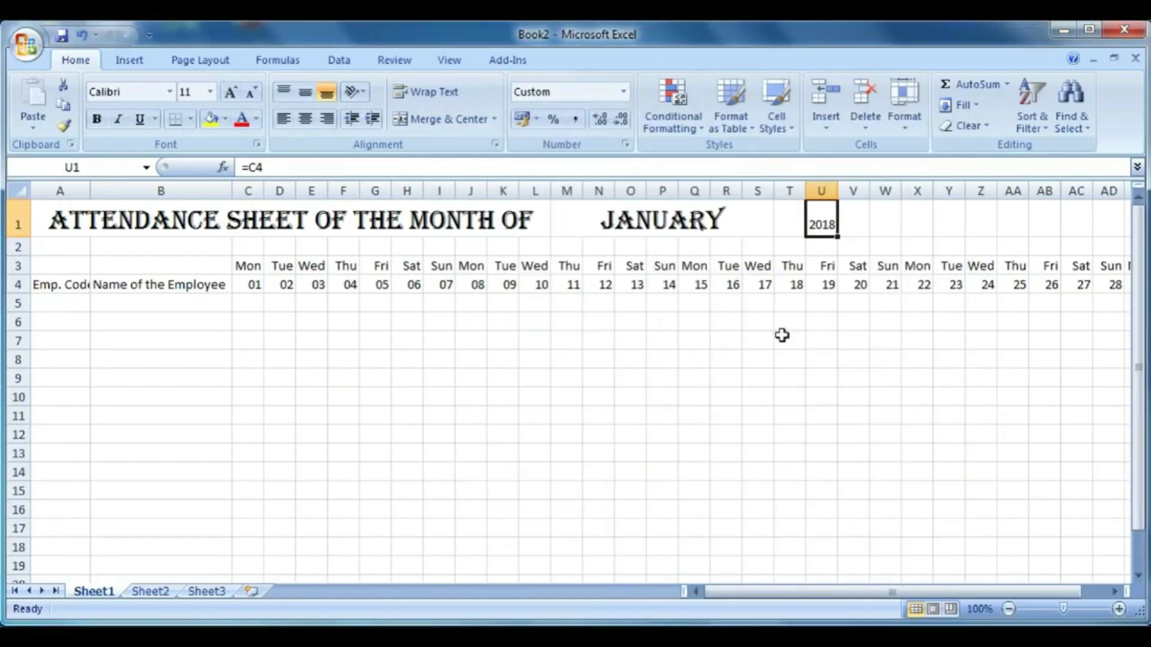
- Set the year in Algerian at 22 point and merge-centre it across U1:X1
{"action": "left_click", "coordinate": [169, 91]}
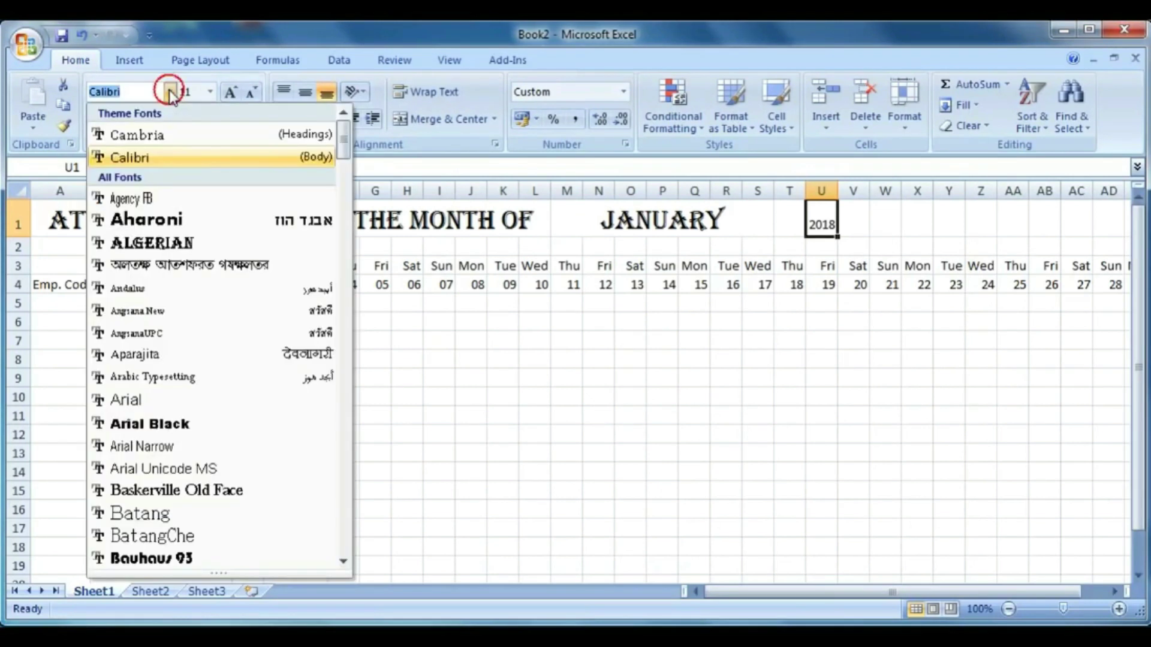
{"action": "left_click", "coordinate": [154, 245]}
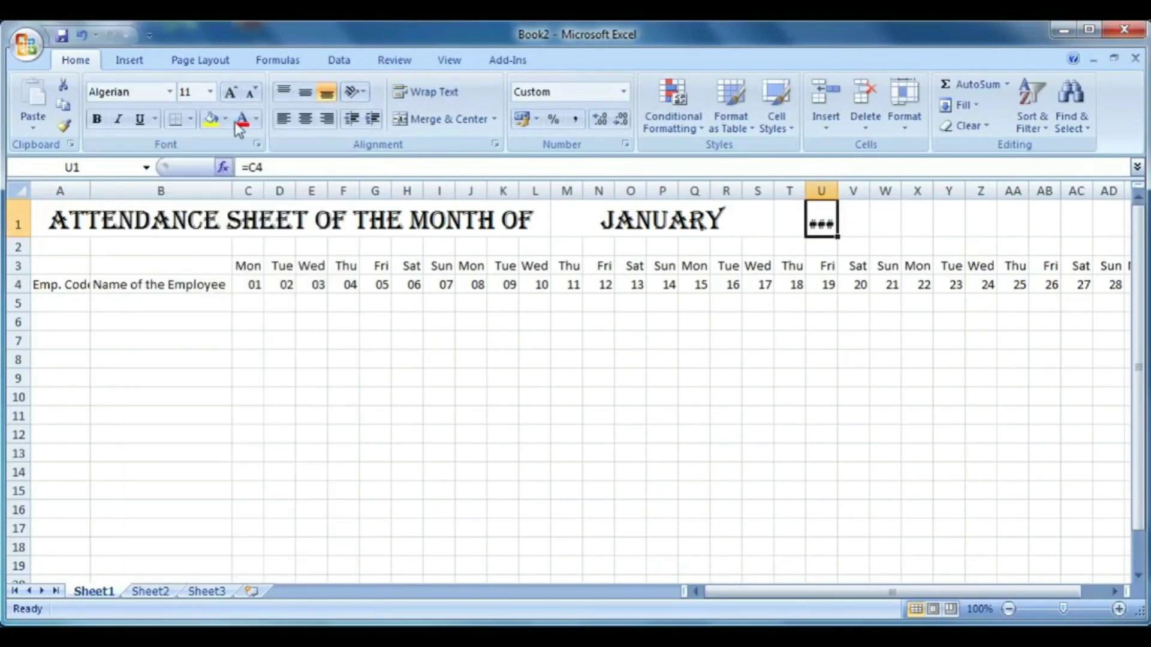
{"action": "left_click", "coordinate": [231, 93]}
{"action": "left_click", "coordinate": [231, 93]}
{"action": "left_click", "coordinate": [231, 93]}
{"action": "left_click", "coordinate": [231, 93]}
{"action": "left_click", "coordinate": [232, 94]}
{"action": "left_click", "coordinate": [232, 95]}
{"action": "left_click_drag", "start_coordinate": [822, 221], "coordinate": [927, 226]}
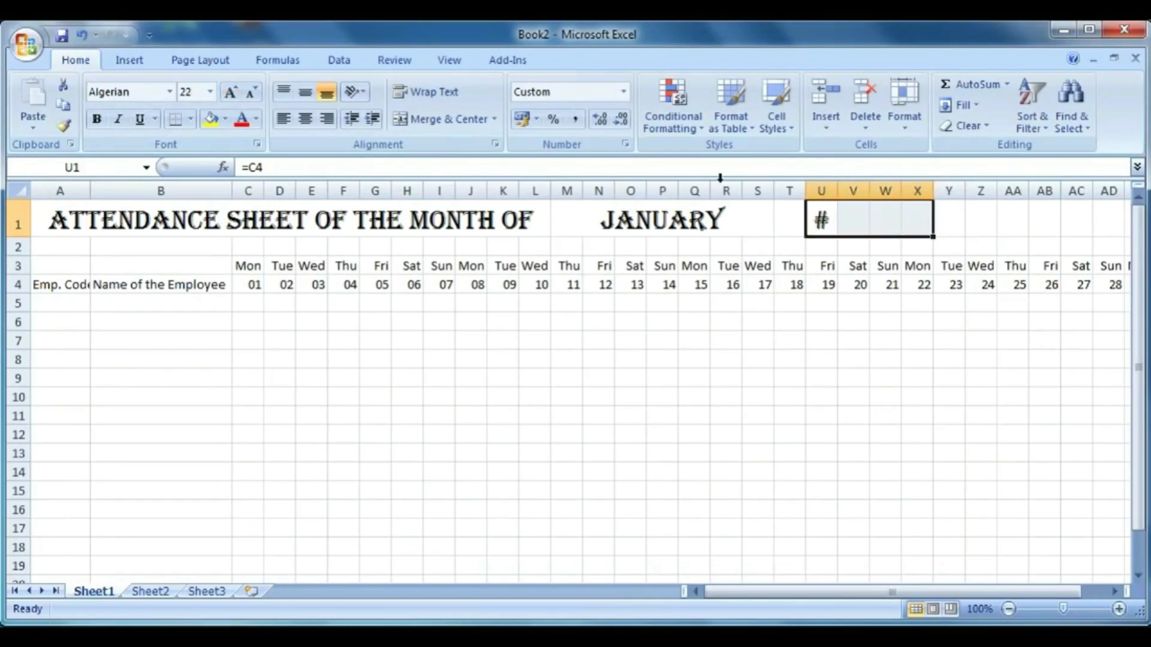
{"action": "left_click", "coordinate": [462, 121]}
{"action": "left_click", "coordinate": [489, 359]}
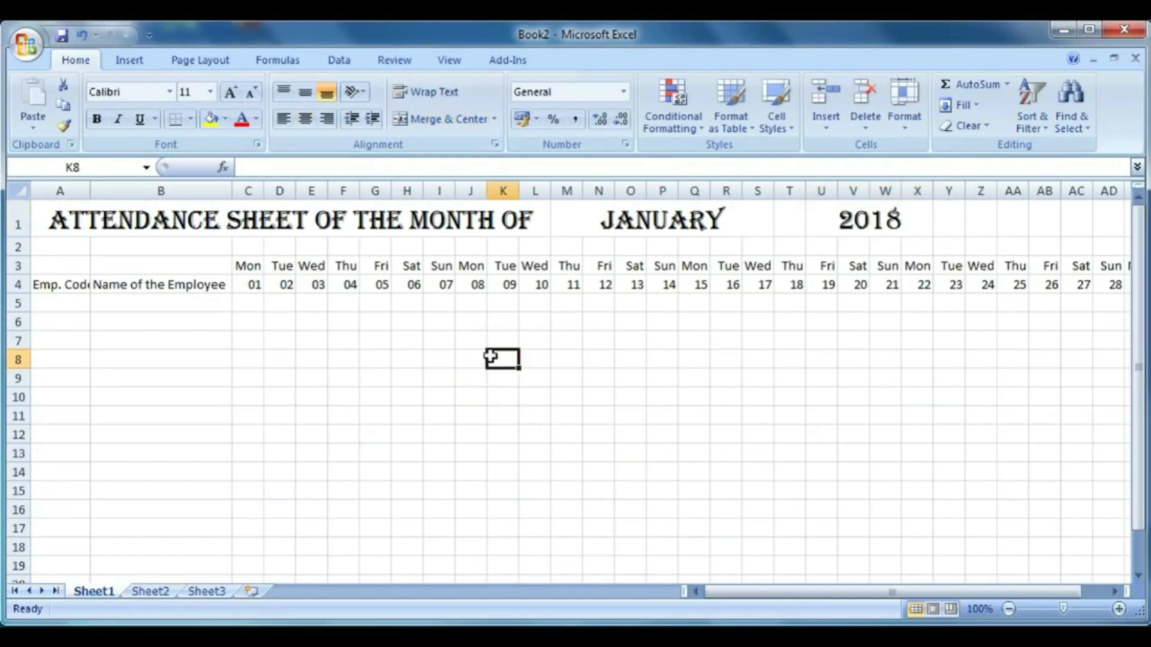
- Colour the title row A1:X1 light blue
{"action": "left_click_drag", "start_coordinate": [80, 226], "coordinate": [854, 225]}
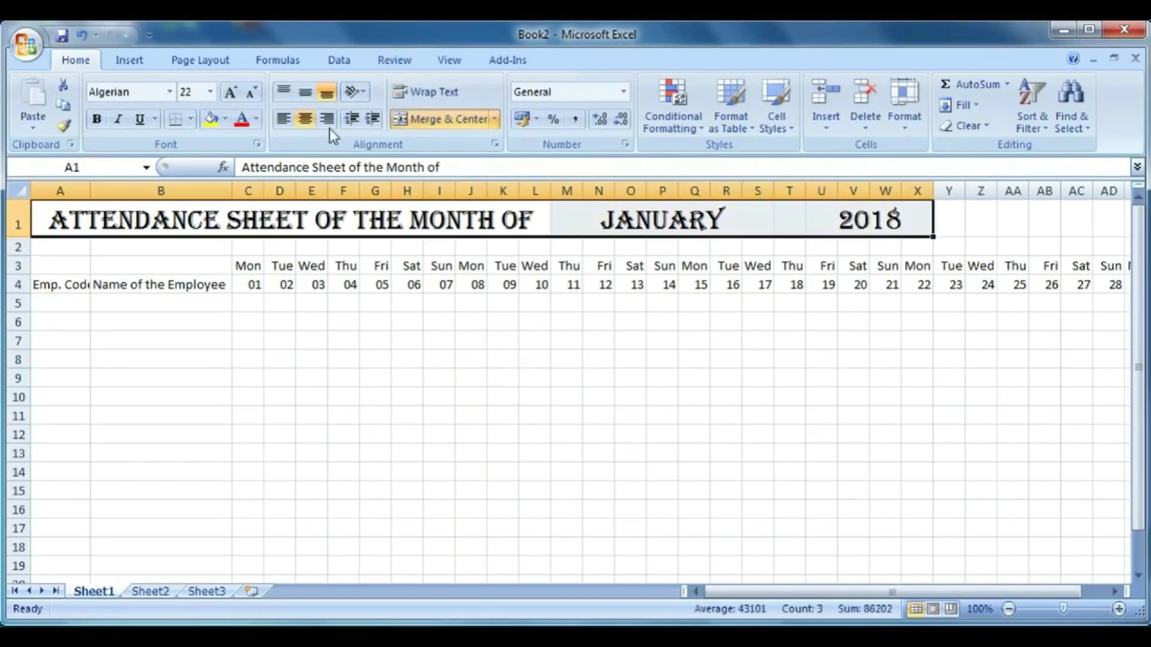
{"action": "left_click", "coordinate": [256, 119]}
{"action": "left_click", "coordinate": [338, 283]}
{"action": "left_click", "coordinate": [187, 302]}
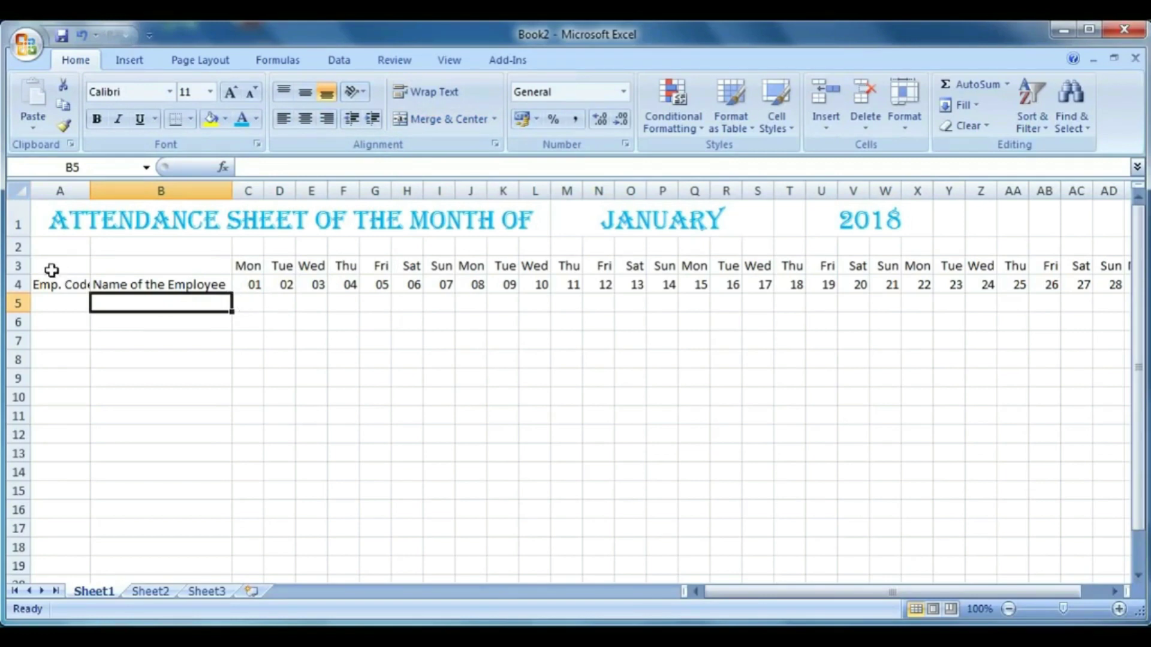
- Centre the day names and dates in C3:AG4 horizontally and vertically
{"action": "left_click_drag", "start_coordinate": [246, 265], "coordinate": [993, 287]}
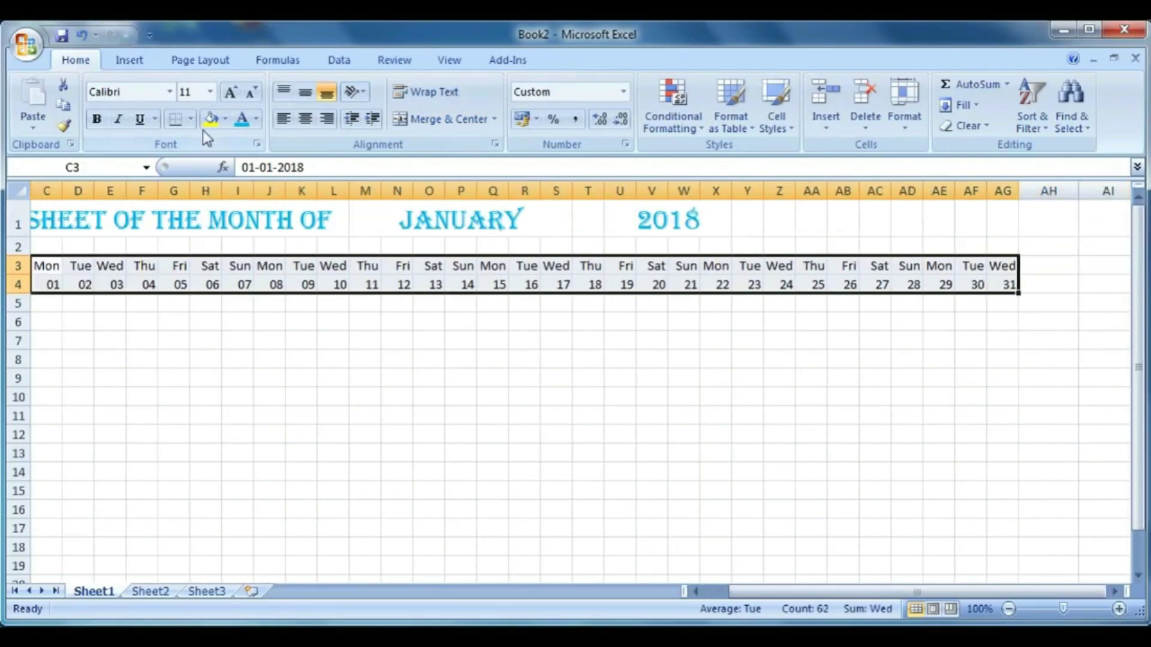
{"action": "left_click", "coordinate": [305, 119]}
{"action": "left_click", "coordinate": [306, 94]}
{"action": "left_click_drag", "start_coordinate": [779, 592], "coordinate": [899, 575]}
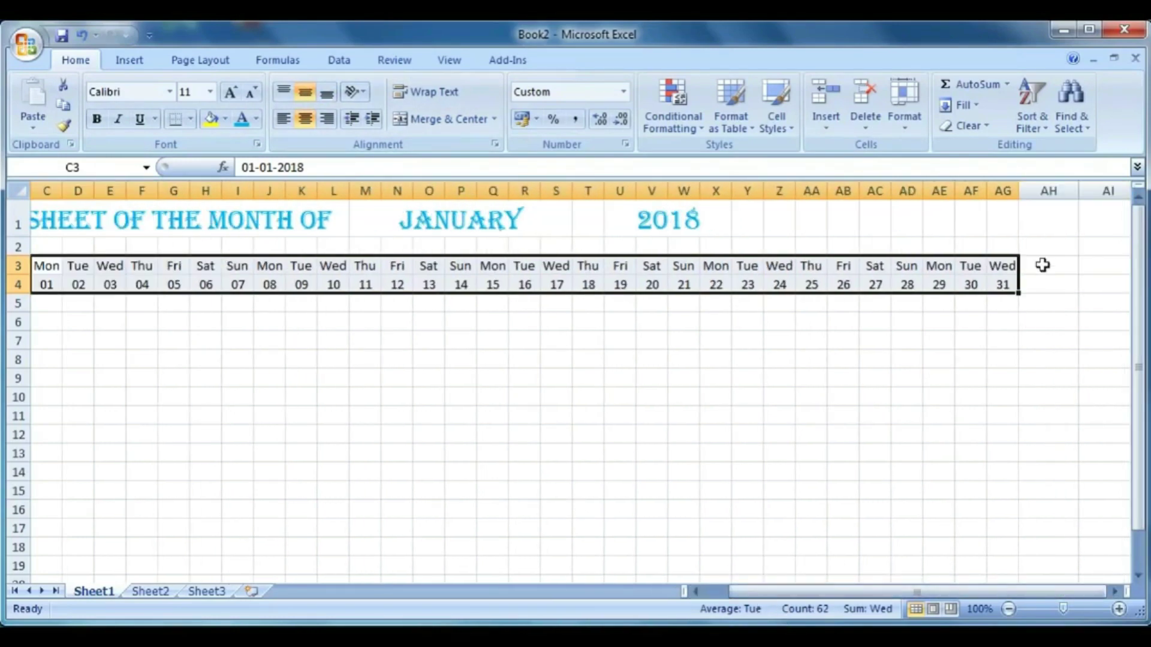
{"action": "left_click", "coordinate": [1042, 265]}
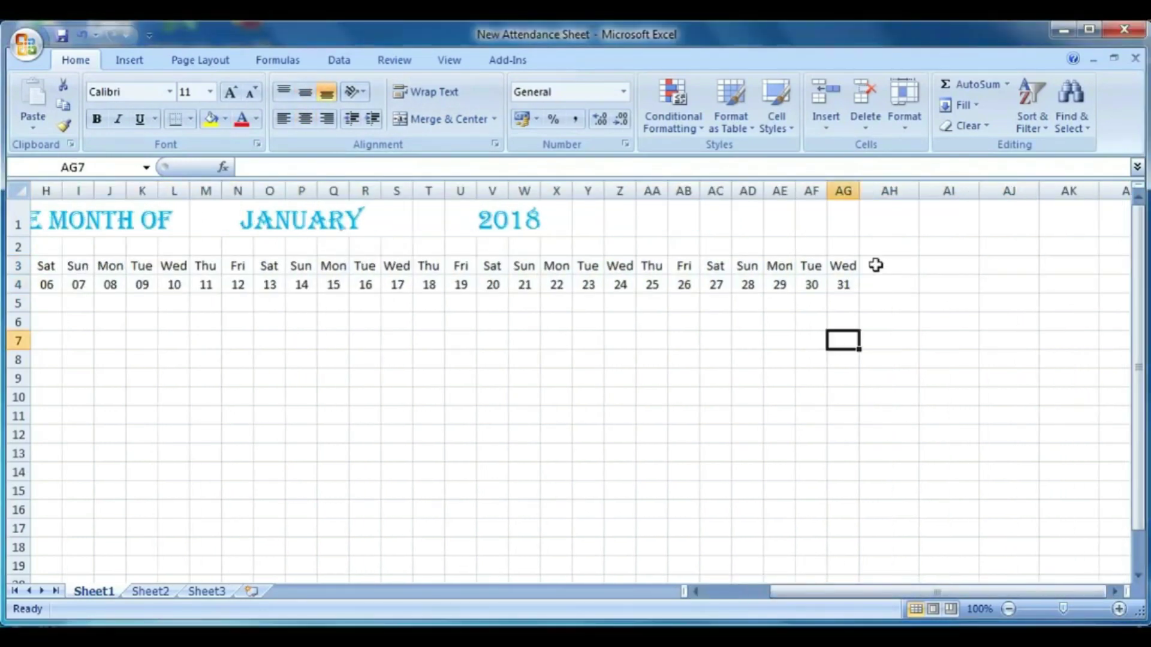
- Type the headings Pr. Days, Ab. Days, Pr. Percent and Ab Percent into AH3:AK3
{"action": "left_click", "coordinate": [876, 265]}
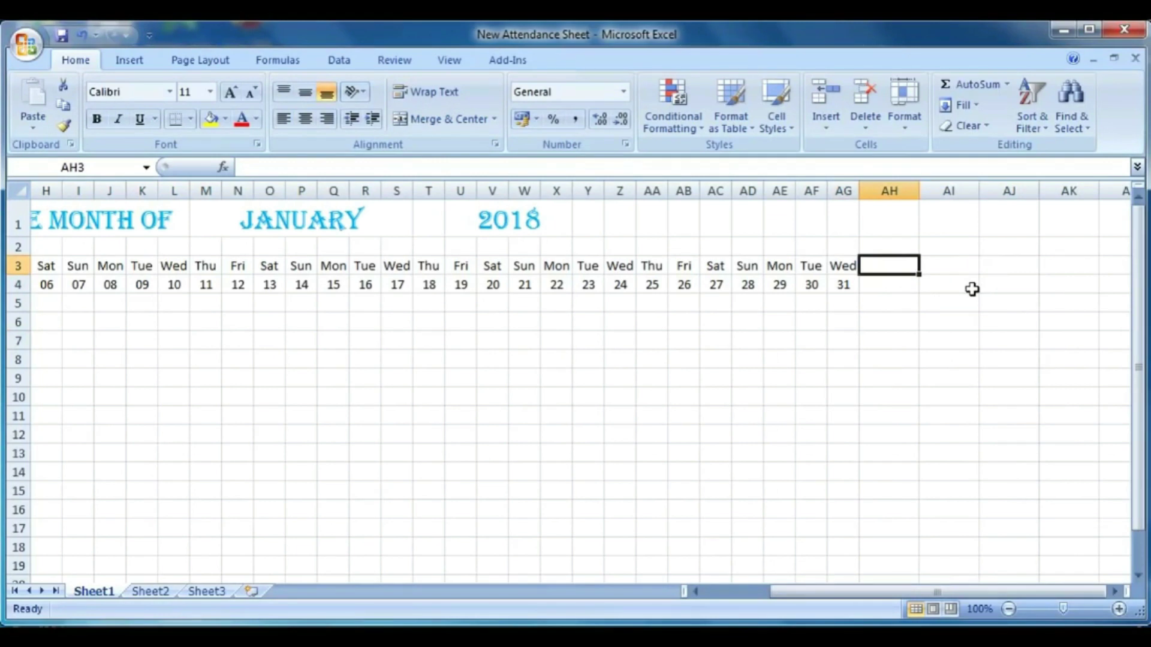
{"action": "type", "text": "Pr. Days"}
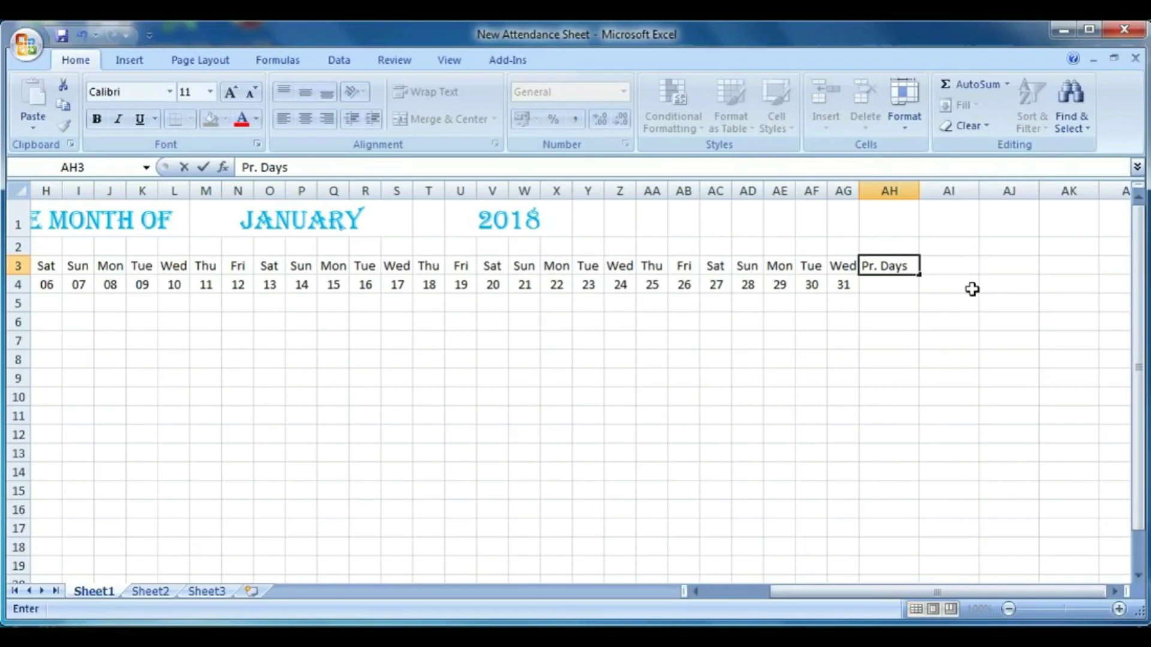
{"action": "key", "text": "Tab"}
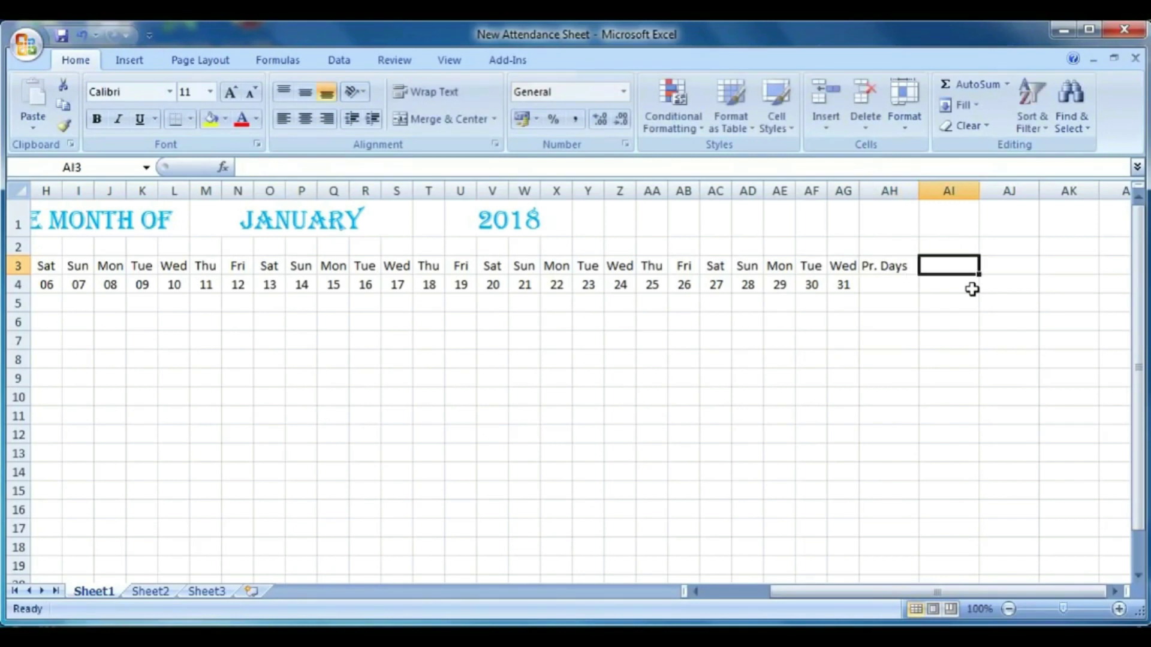
{"action": "type", "text": "Ab. Days"}
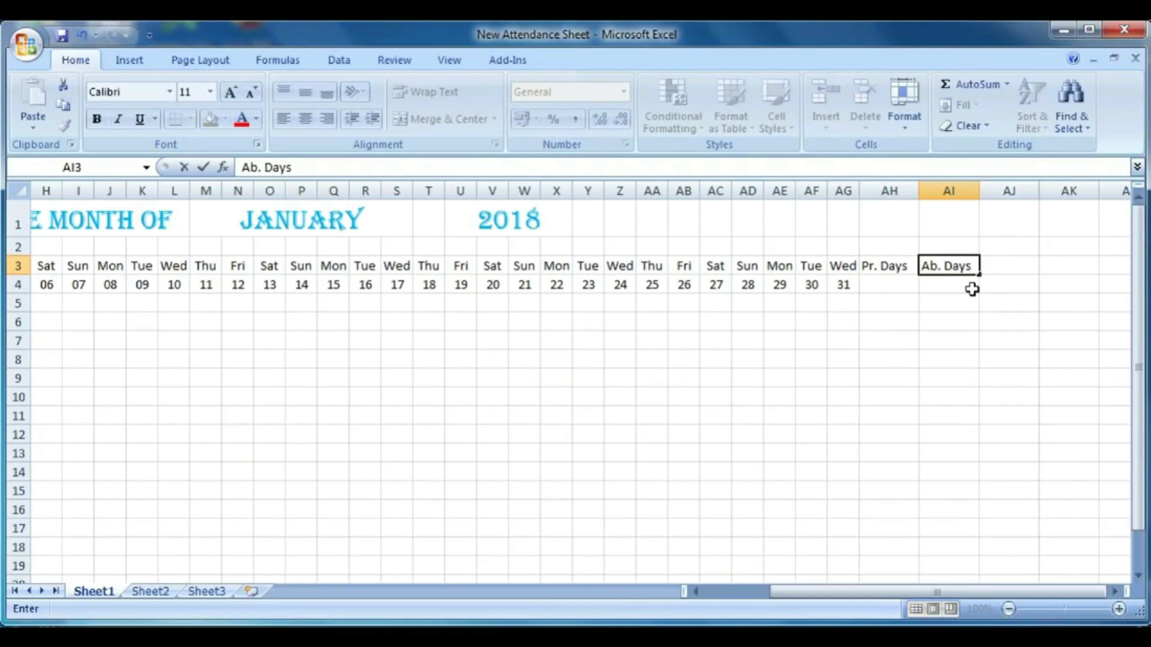
{"action": "key", "text": "Tab"}
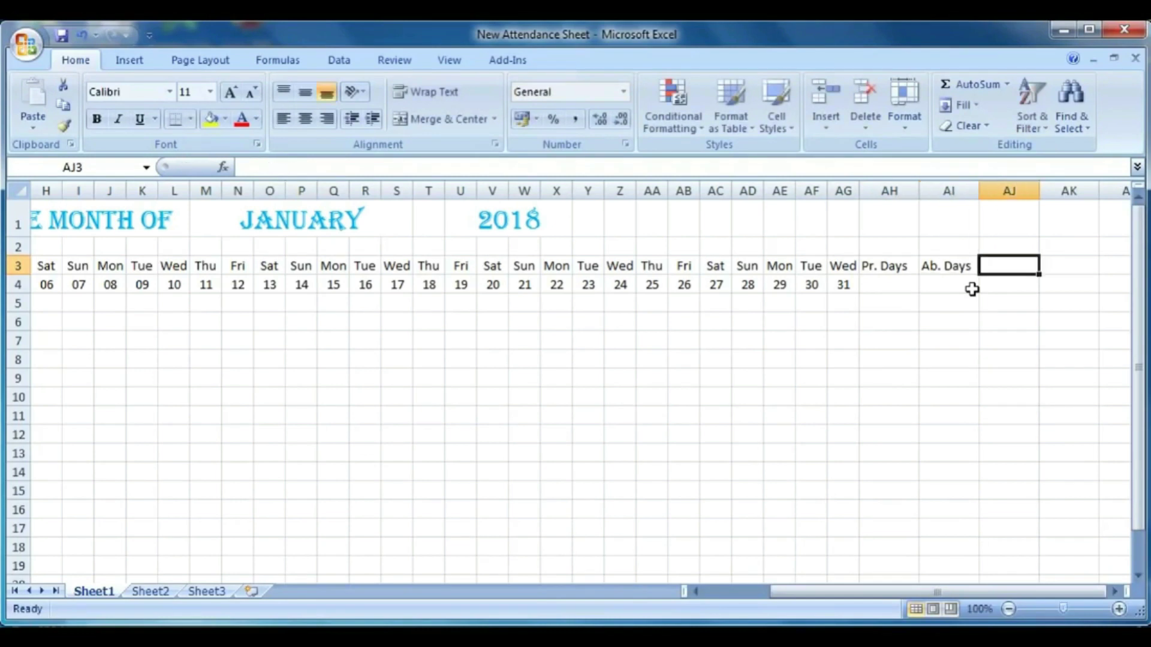
{"action": "type", "text": "Pr"}
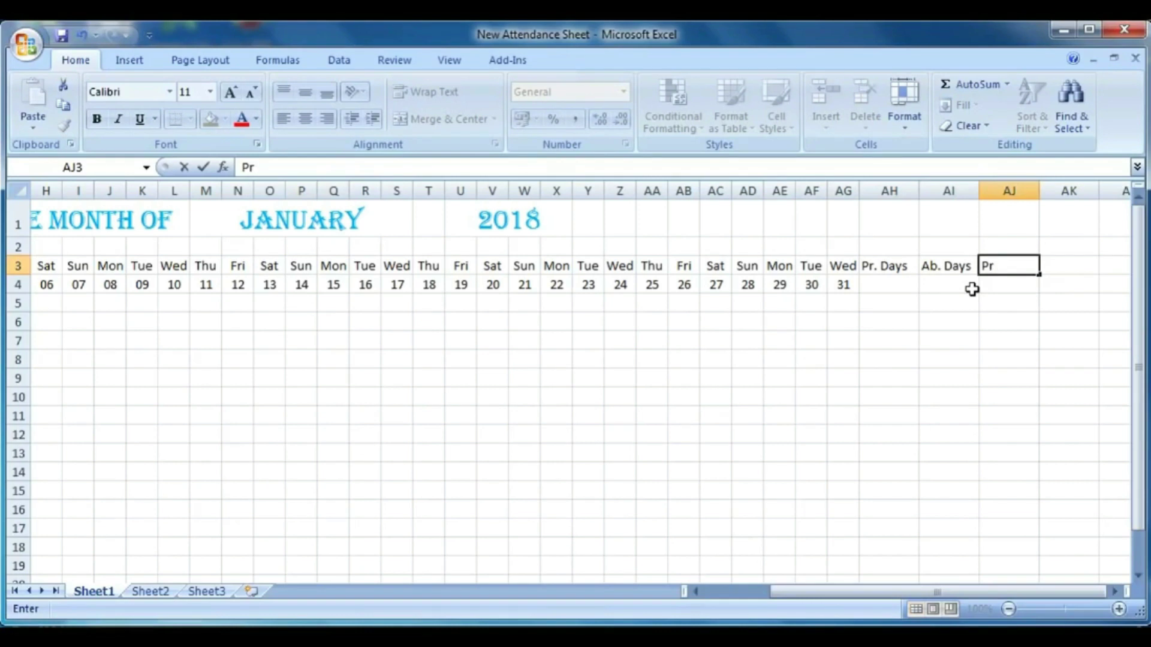
{"action": "type", "text": ". Percent"}
{"action": "key", "text": "Tab"}
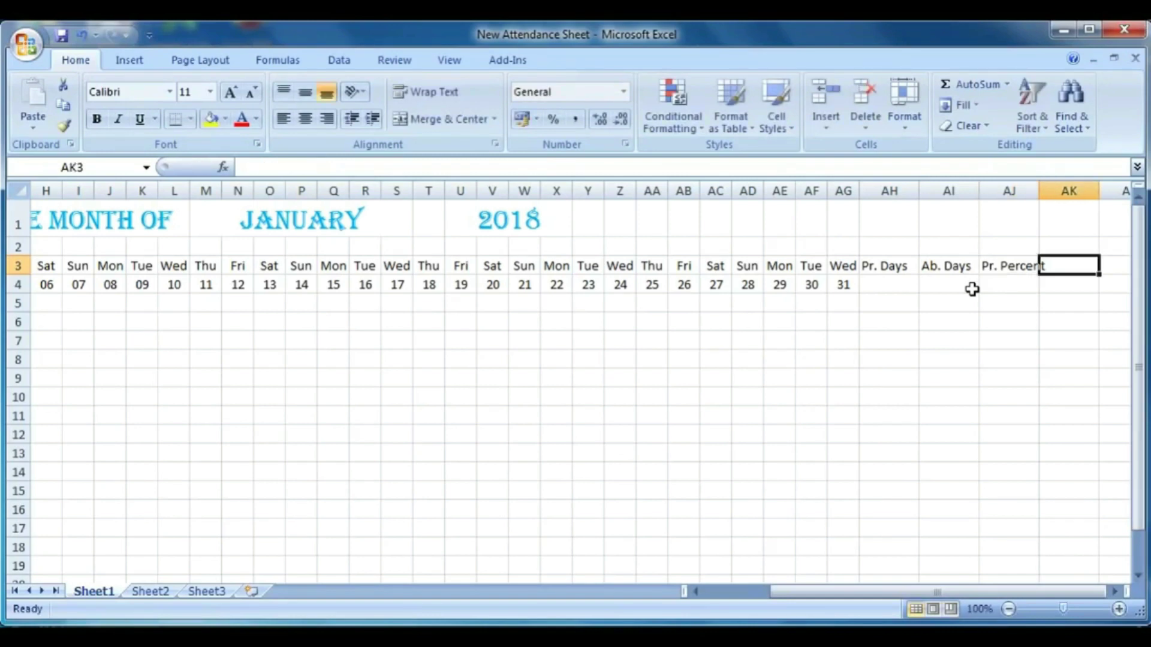
{"action": "type", "text": "P"}
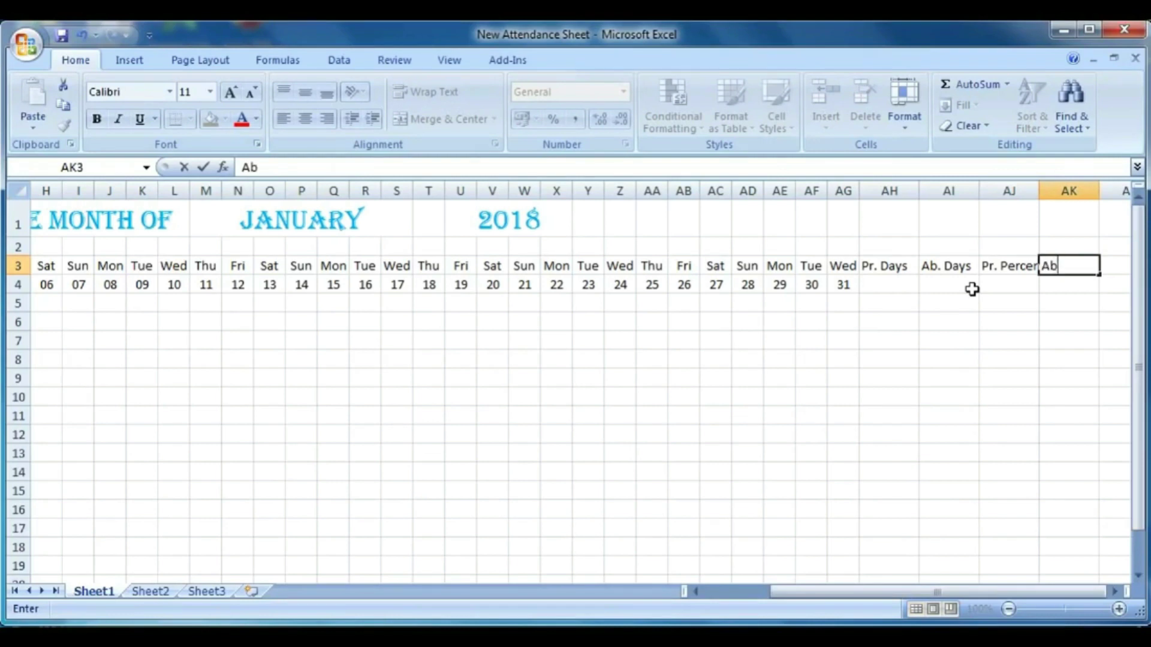
{"action": "type", "text": "b Percent"}
{"action": "key", "text": "Return"}
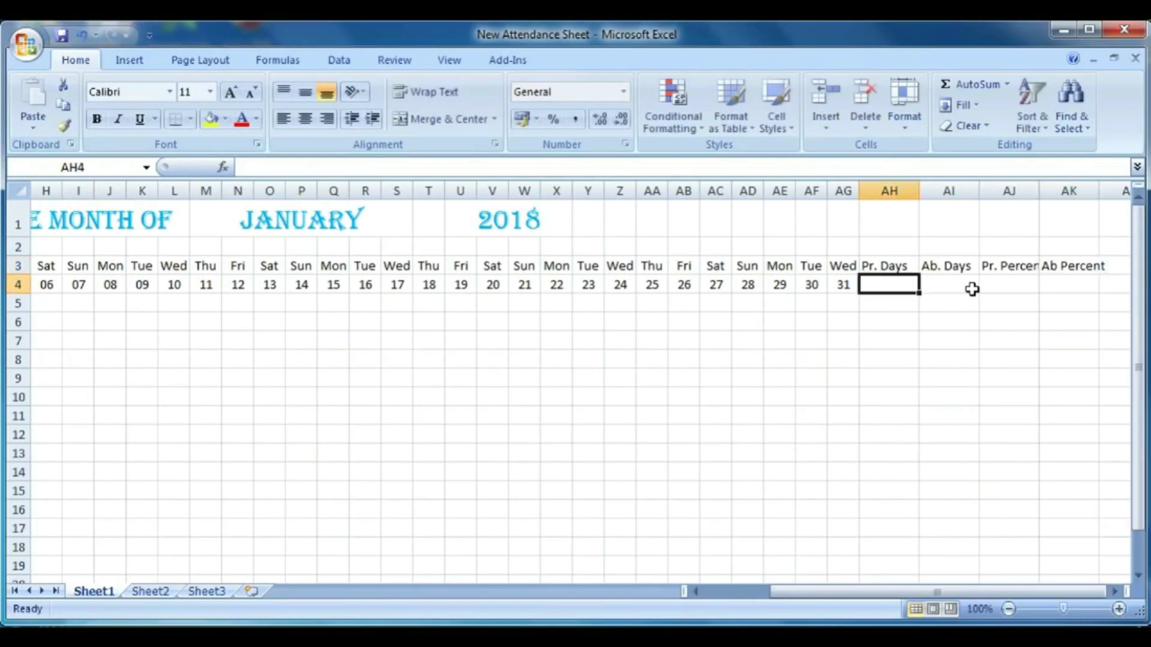
- Merge each summary heading across rows 3–4, then wrap and vertically centre them
{"action": "left_click_drag", "start_coordinate": [947, 264], "coordinate": [893, 286]}
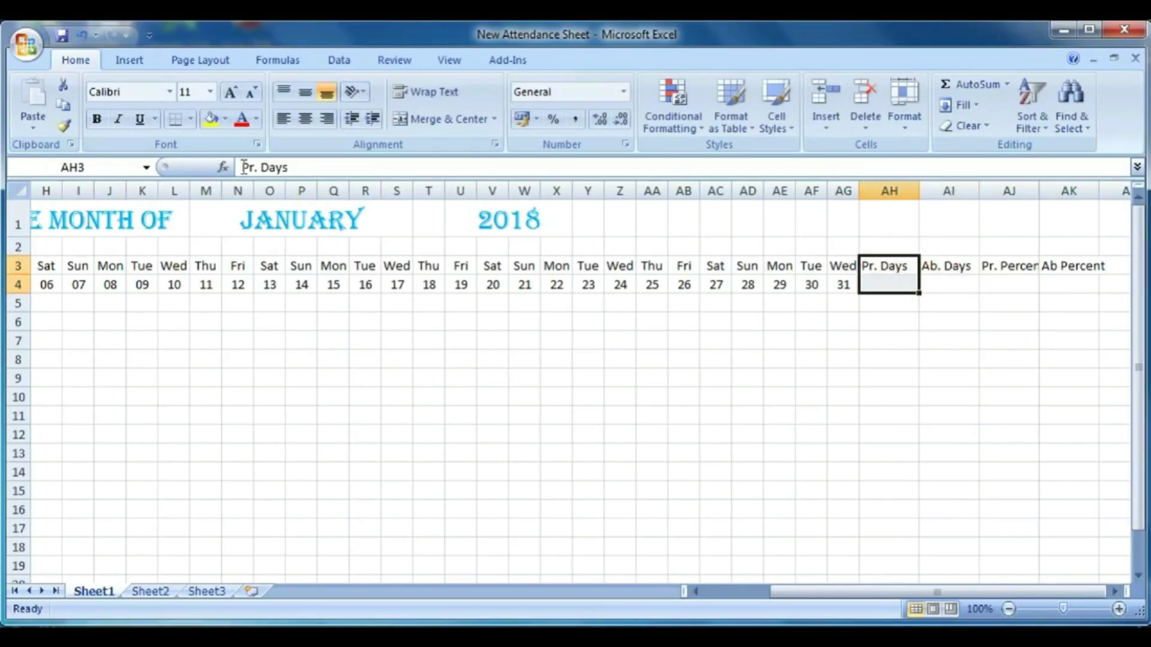
{"action": "left_click", "coordinate": [434, 120]}
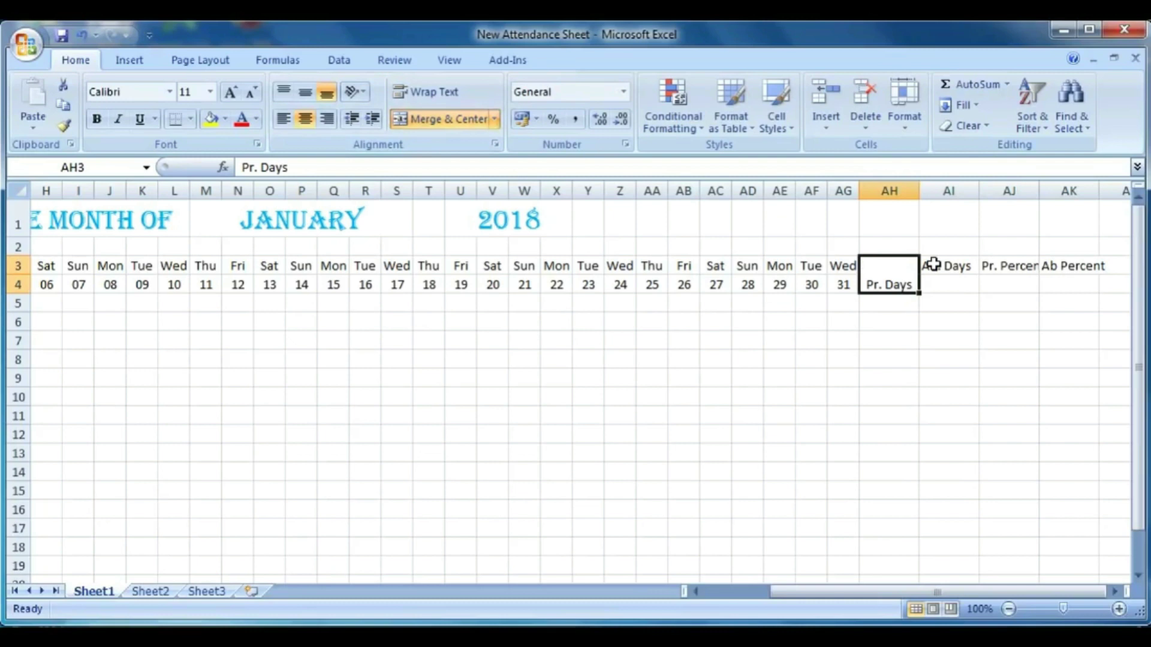
{"action": "left_click_drag", "start_coordinate": [929, 262], "coordinate": [926, 275]}
{"action": "left_click", "coordinate": [440, 118]}
{"action": "left_click_drag", "start_coordinate": [1005, 265], "coordinate": [1058, 283]}
{"action": "left_click", "coordinate": [440, 119]}
{"action": "left_click", "coordinate": [440, 118]}
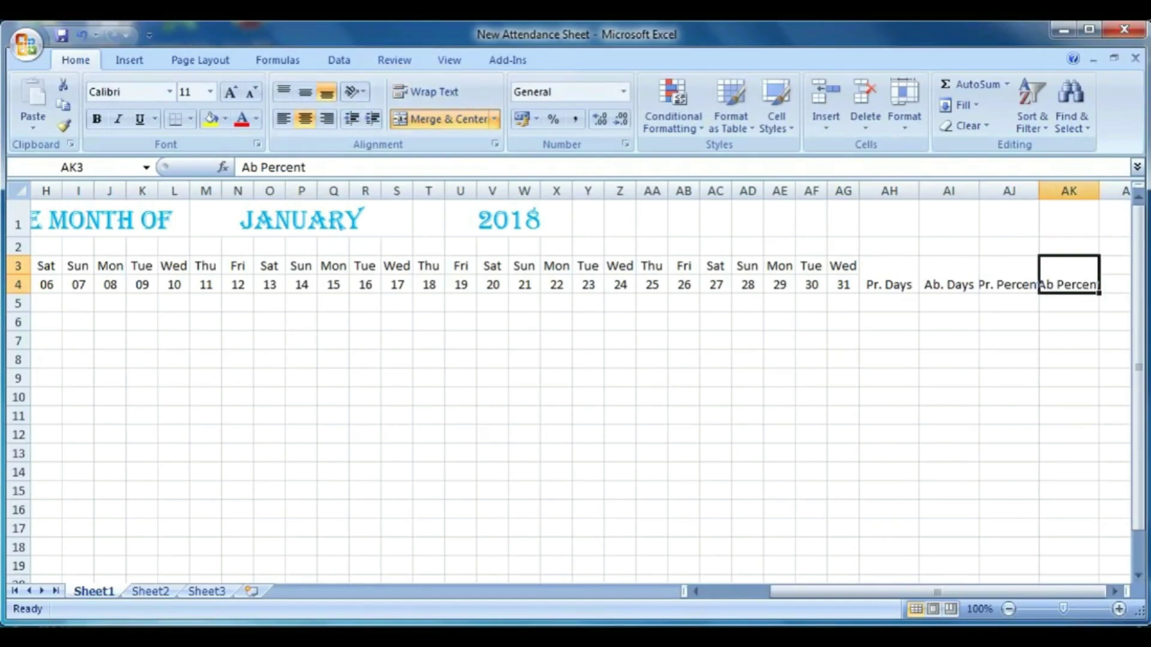
{"action": "left_click_drag", "start_coordinate": [892, 294], "coordinate": [1054, 278]}
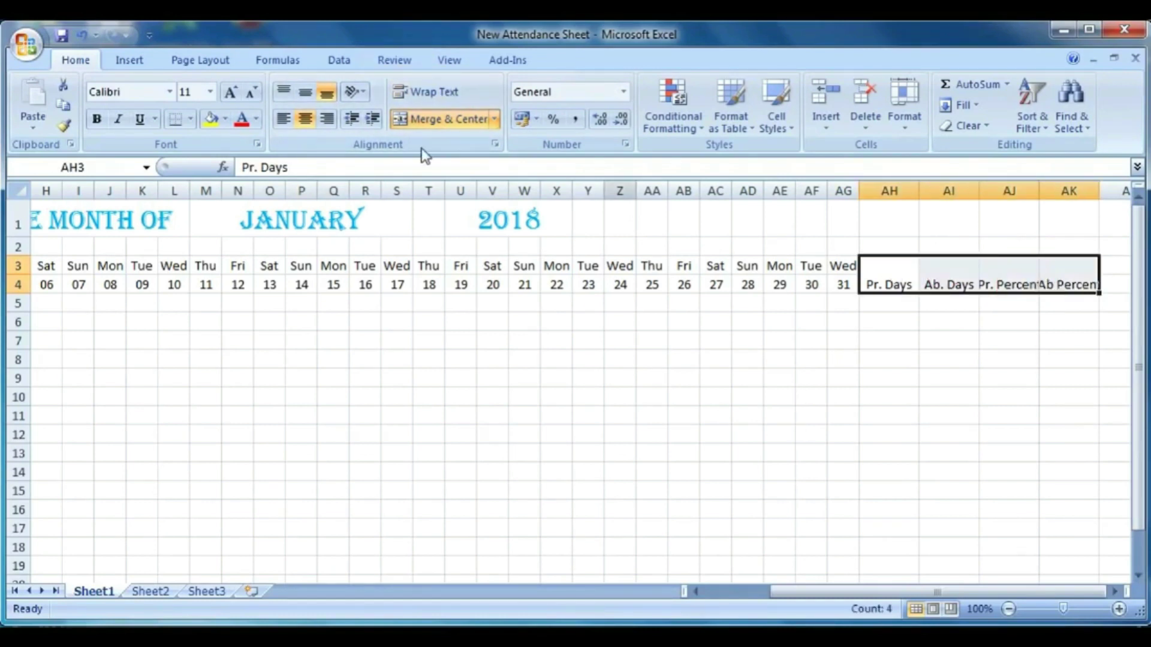
{"action": "left_click", "coordinate": [425, 91]}
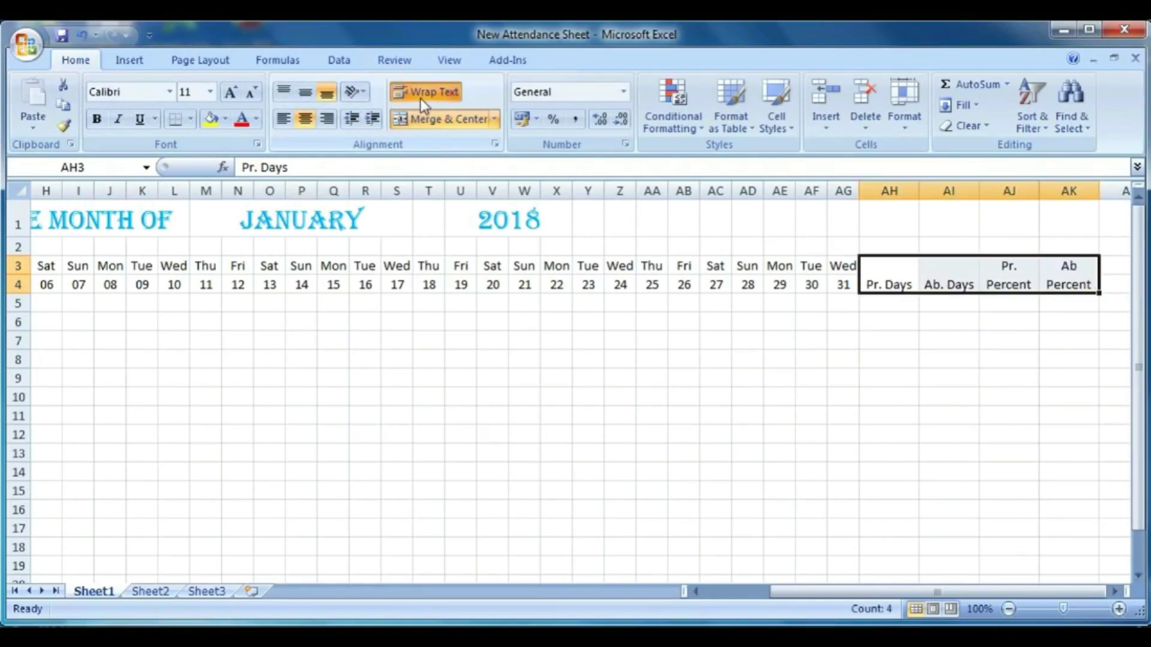
{"action": "left_click", "coordinate": [304, 92]}
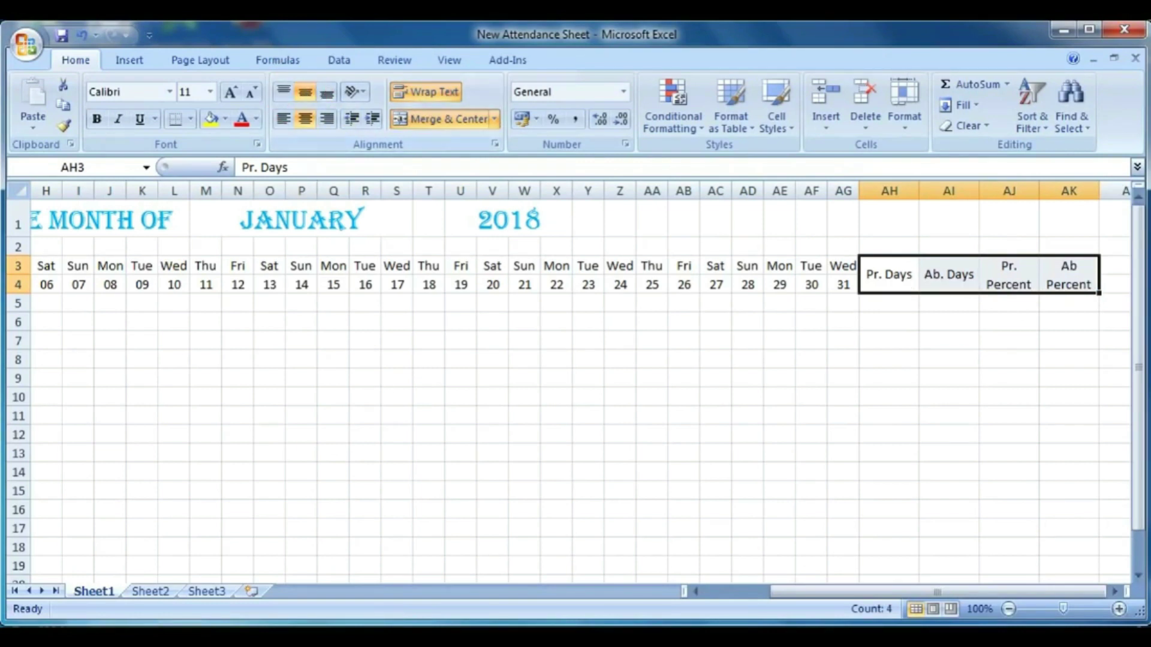
- Merge and middle-align Emp. Code and Name of the Employee over rows 3–4, autofitting column A
{"action": "left_click_drag", "start_coordinate": [809, 592], "coordinate": [713, 590]}
{"action": "left_click_drag", "start_coordinate": [56, 284], "coordinate": [56, 267]}
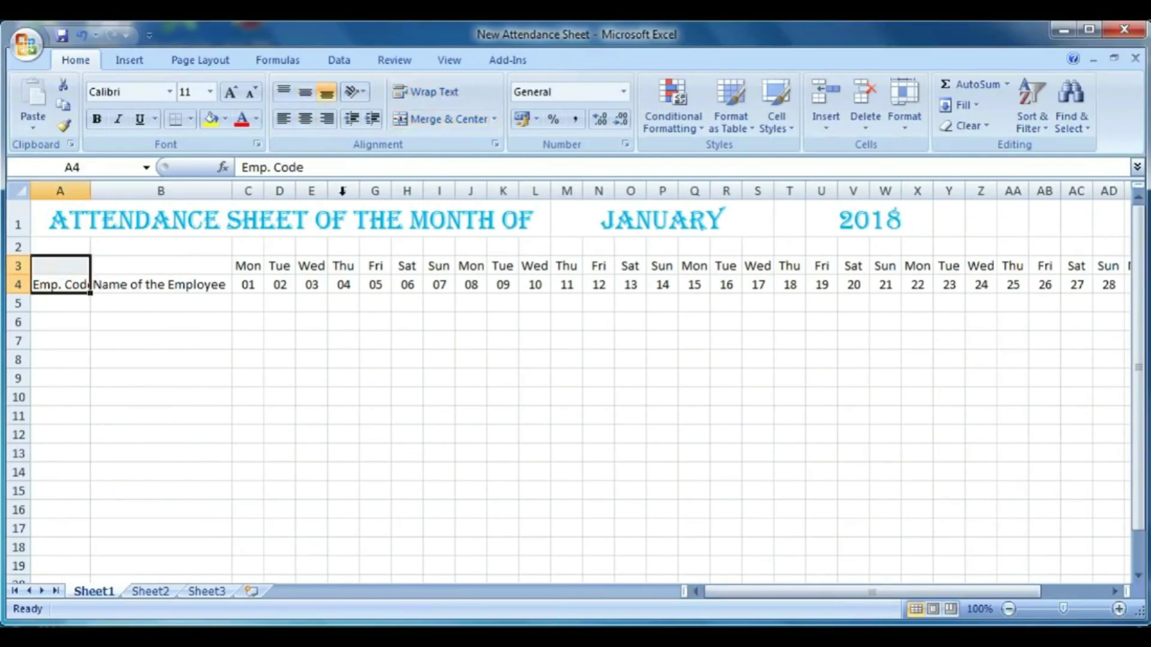
{"action": "left_click", "coordinate": [431, 119]}
{"action": "left_click", "coordinate": [305, 92]}
{"action": "left_click_drag", "start_coordinate": [162, 282], "coordinate": [170, 268]}
{"action": "left_click", "coordinate": [424, 120]}
{"action": "left_click", "coordinate": [306, 91]}
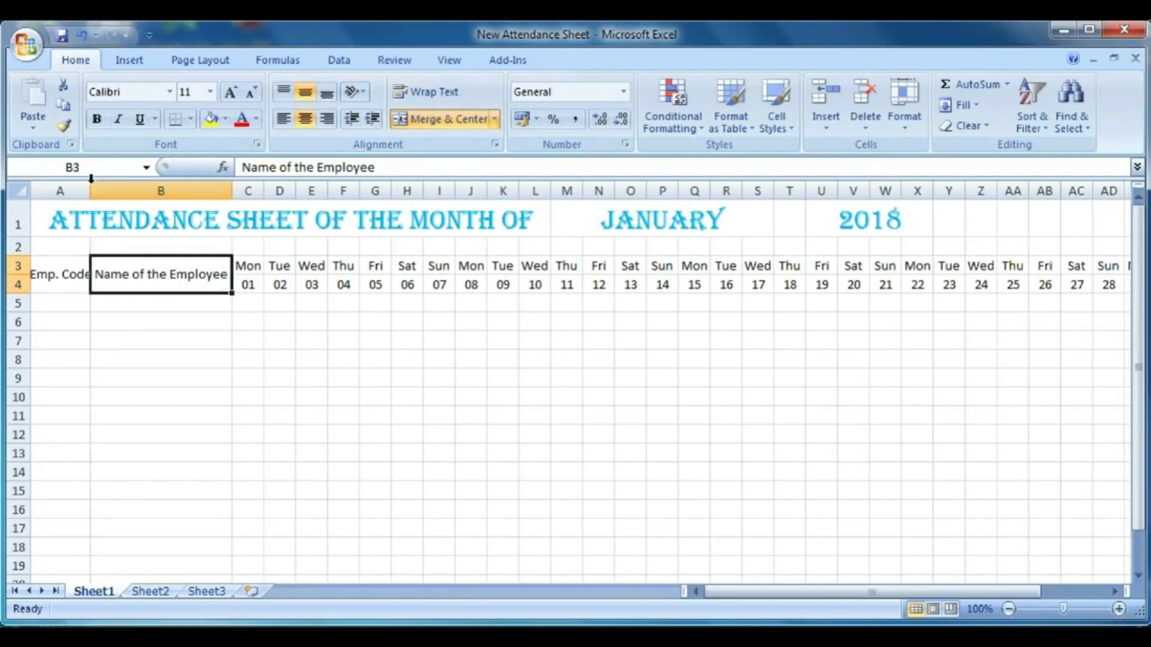
{"action": "double_click", "coordinate": [91, 183]}
{"action": "left_click_drag", "start_coordinate": [747, 595], "coordinate": [875, 569]}
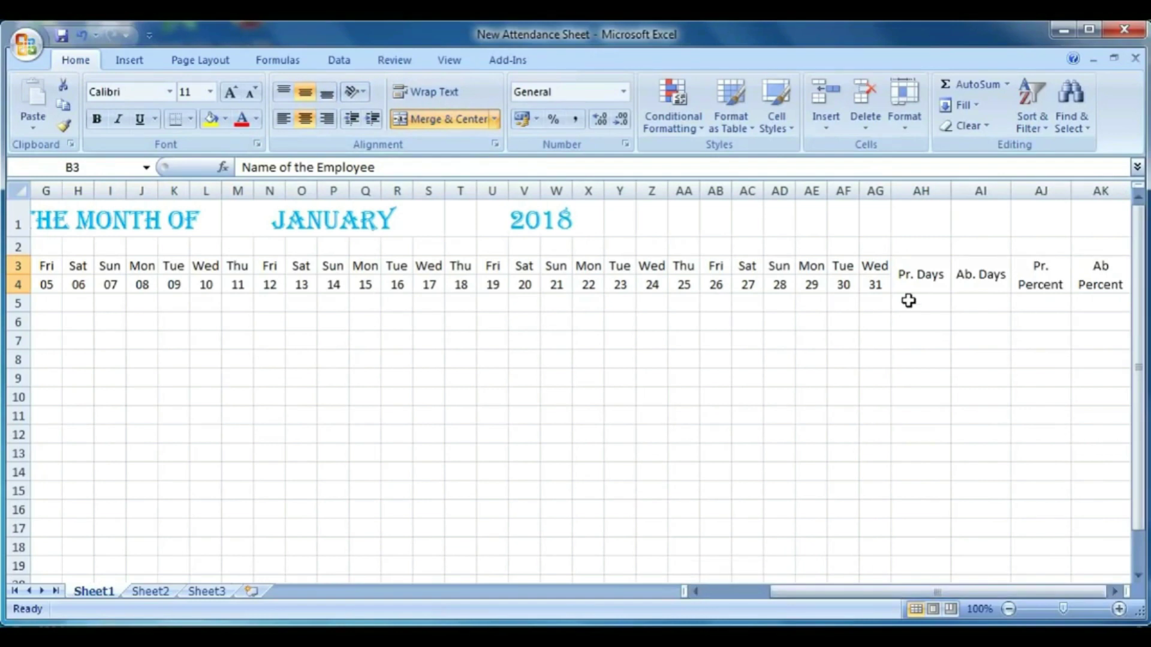
{"action": "left_click_drag", "start_coordinate": [833, 589], "coordinate": [779, 588]}
- Enter =COUNTA(C5:AG5)-COUNTIF(C5:AG5,"A") in AH5 to count present days
{"action": "left_click", "coordinate": [917, 304]}
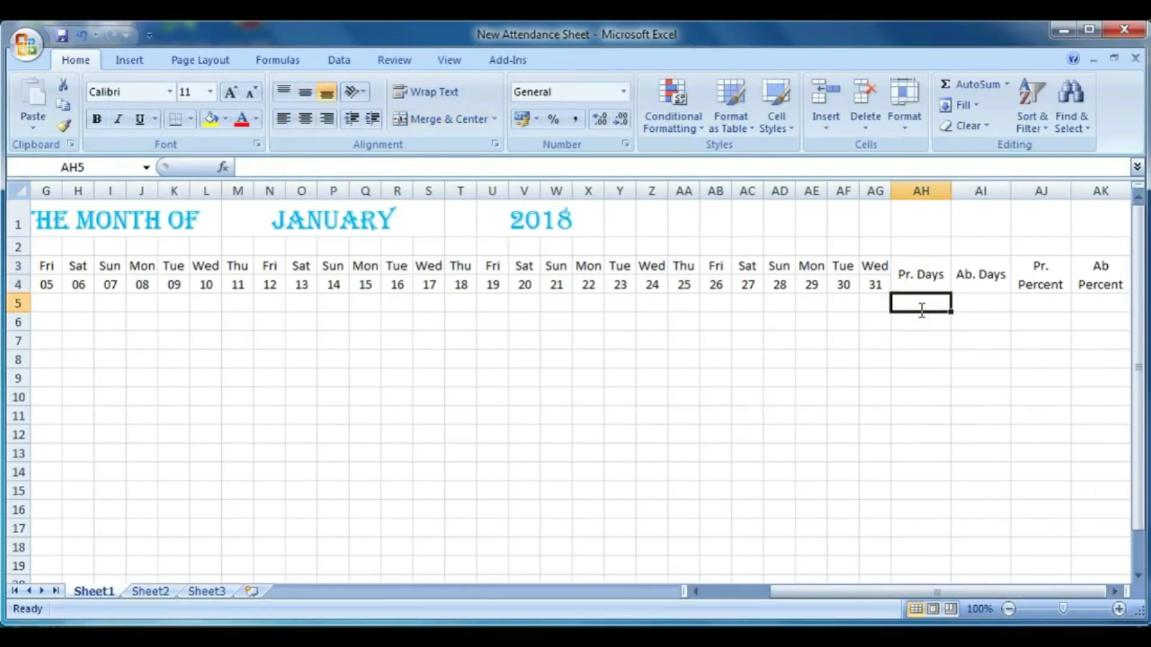
{"action": "type", "text": "="}
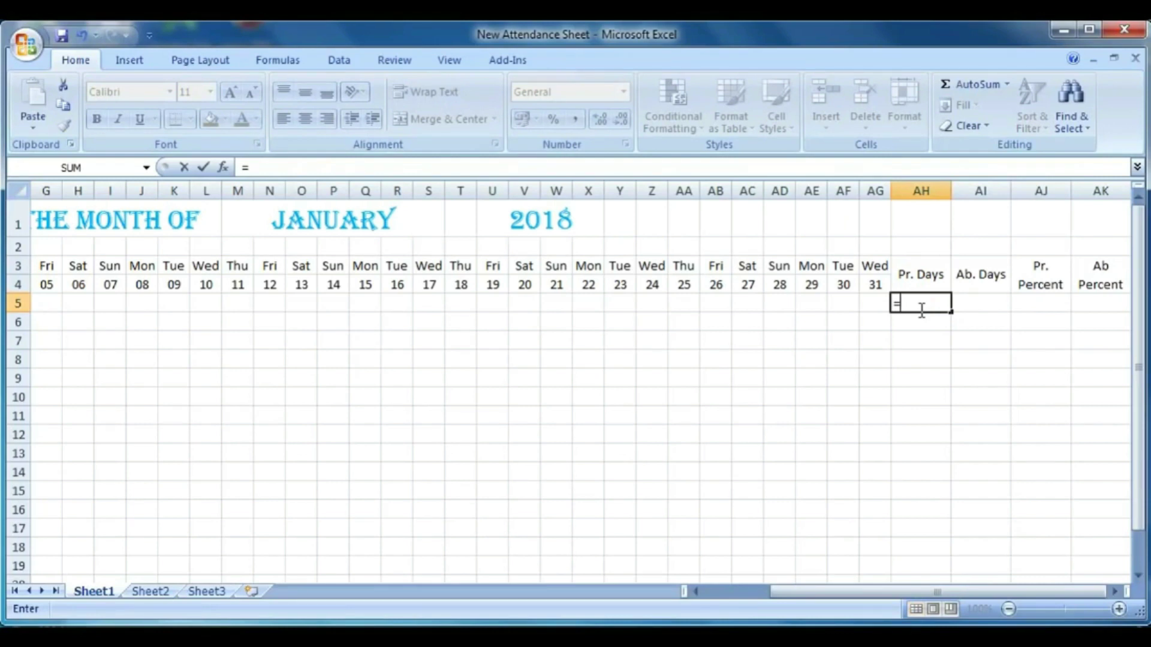
{"action": "type", "text": "count"}
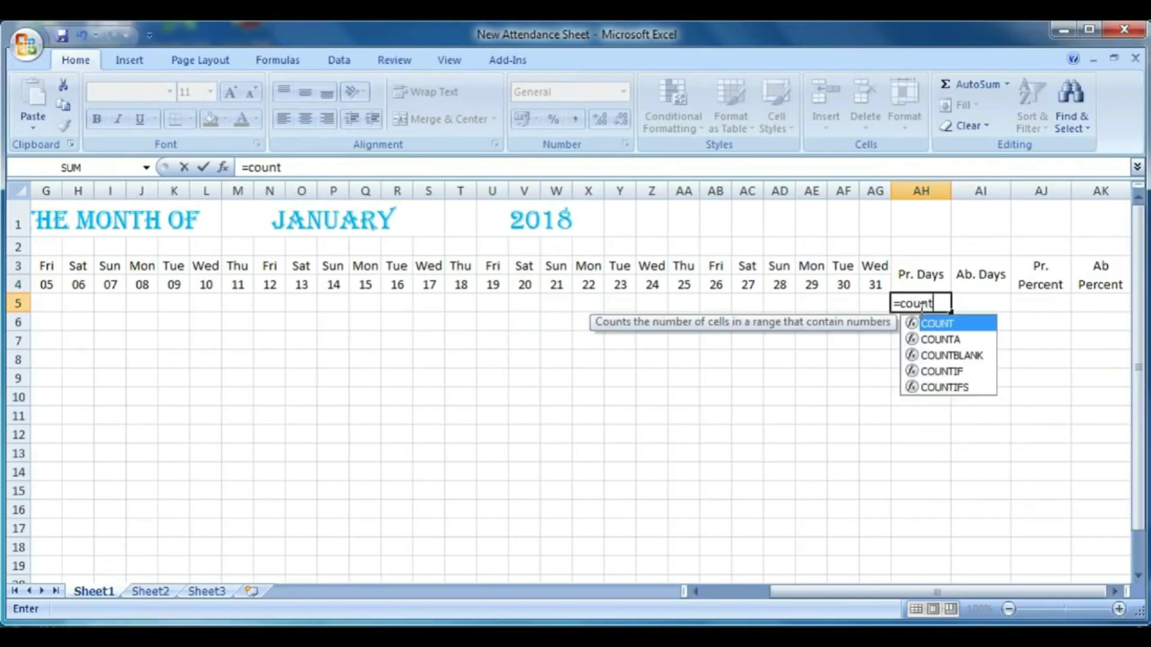
{"action": "type", "text": "a("}
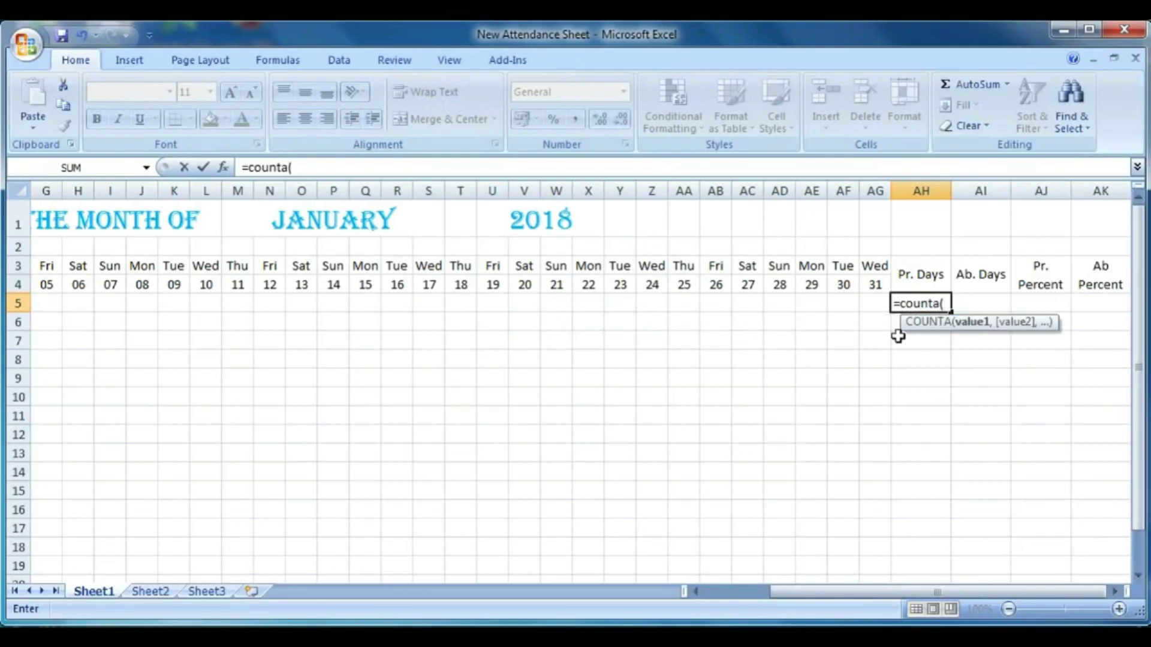
{"action": "left_click_drag", "start_coordinate": [876, 308], "coordinate": [278, 301]}
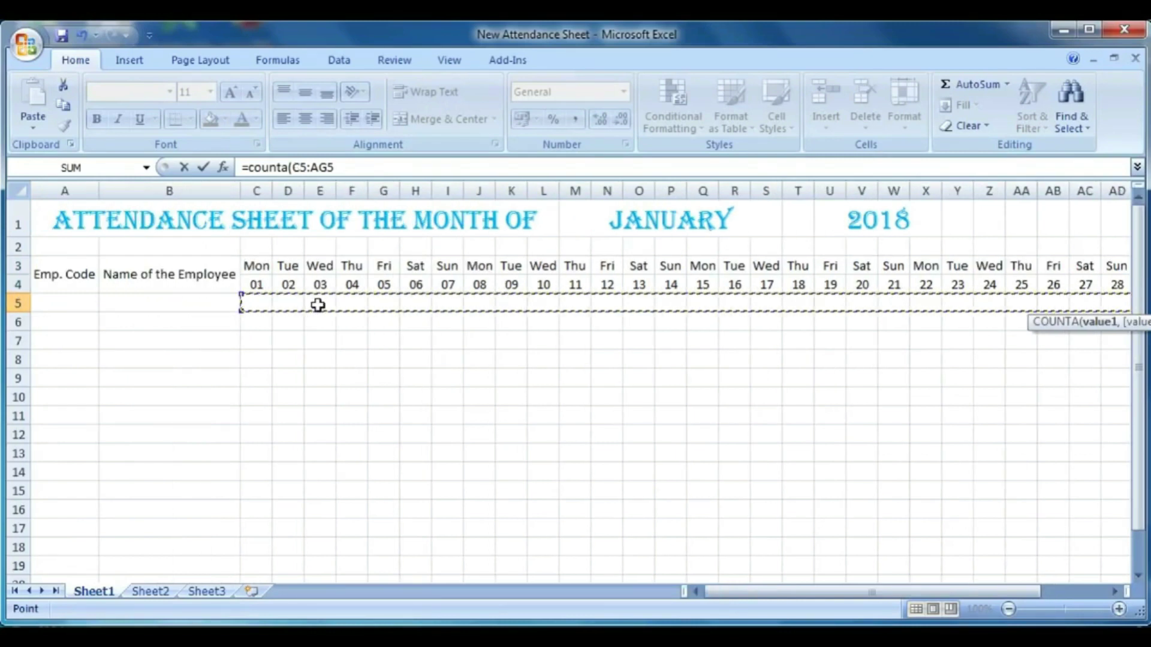
{"action": "type", "text": ")"}
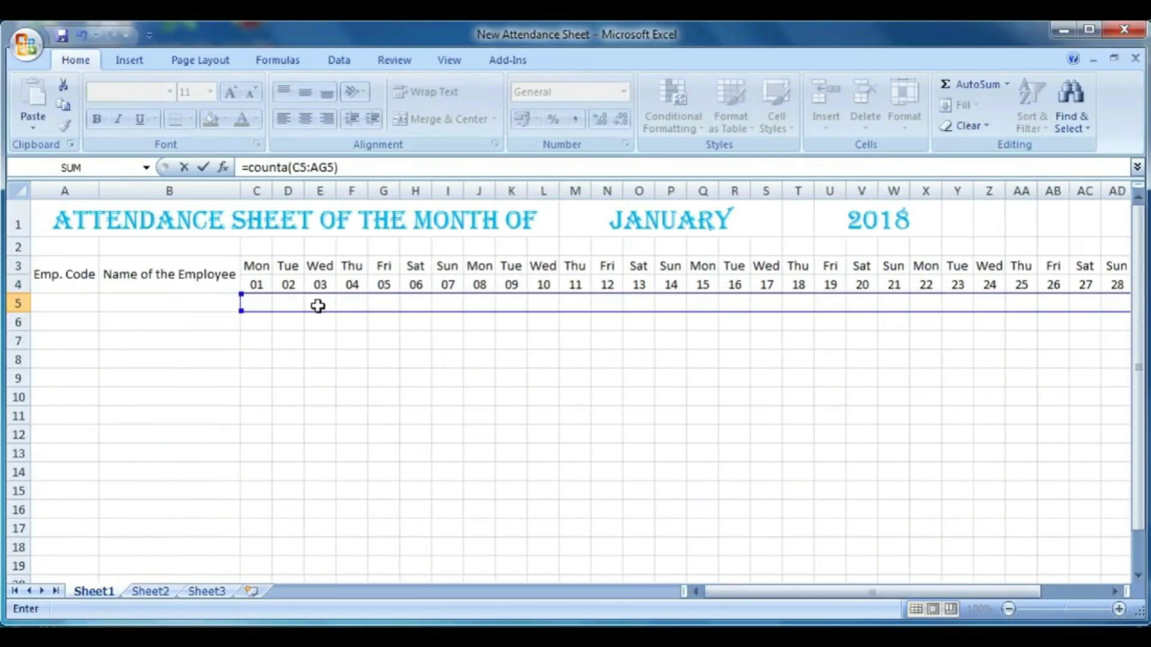
{"action": "left_click_drag", "start_coordinate": [766, 590], "coordinate": [833, 591]}
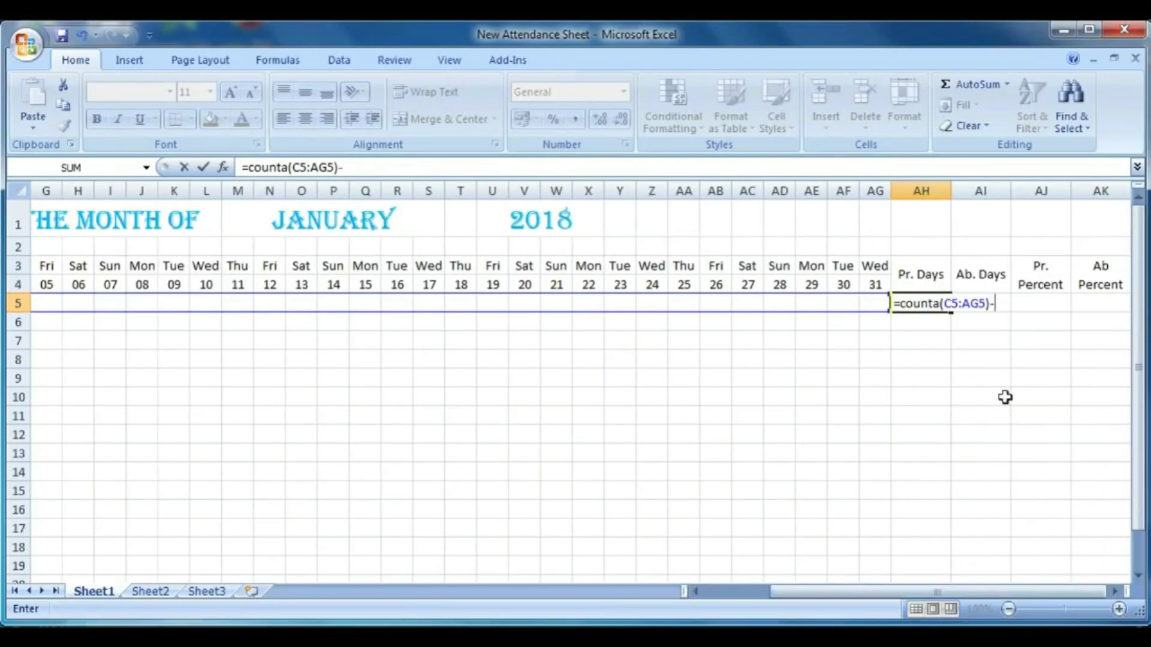
{"action": "type", "text": "-coun"}
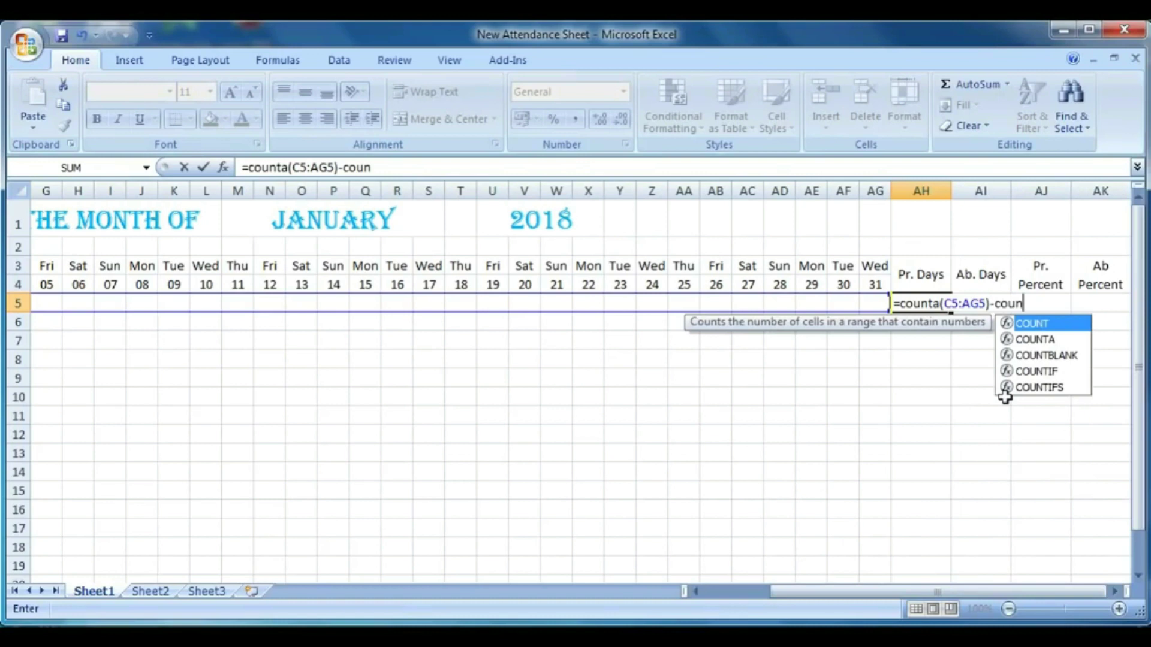
{"action": "type", "text": "tif("}
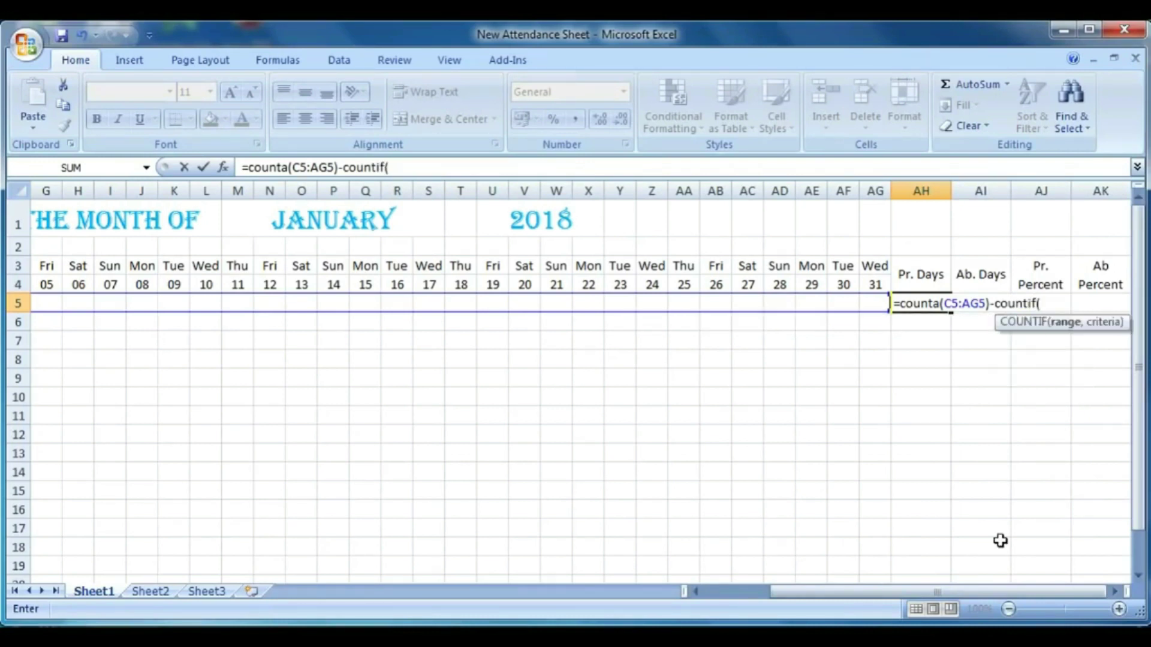
{"action": "left_click_drag", "start_coordinate": [955, 592], "coordinate": [744, 600]}
{"action": "left_click_drag", "start_coordinate": [244, 301], "coordinate": [872, 301]}
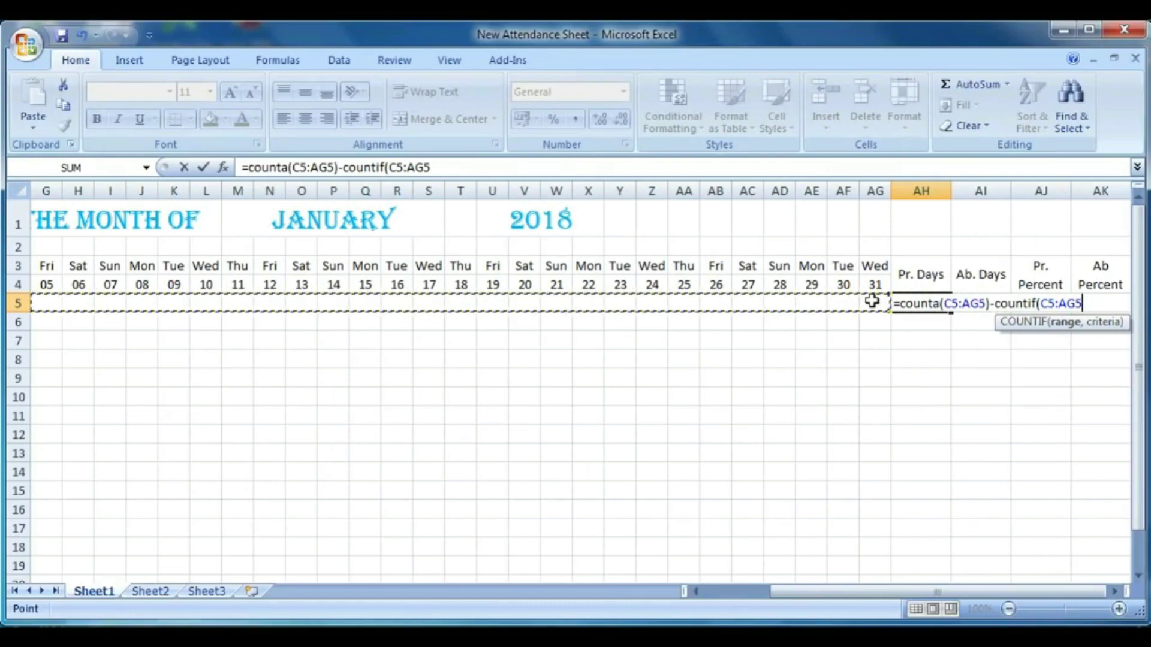
{"action": "type", "text": ",\"A"}
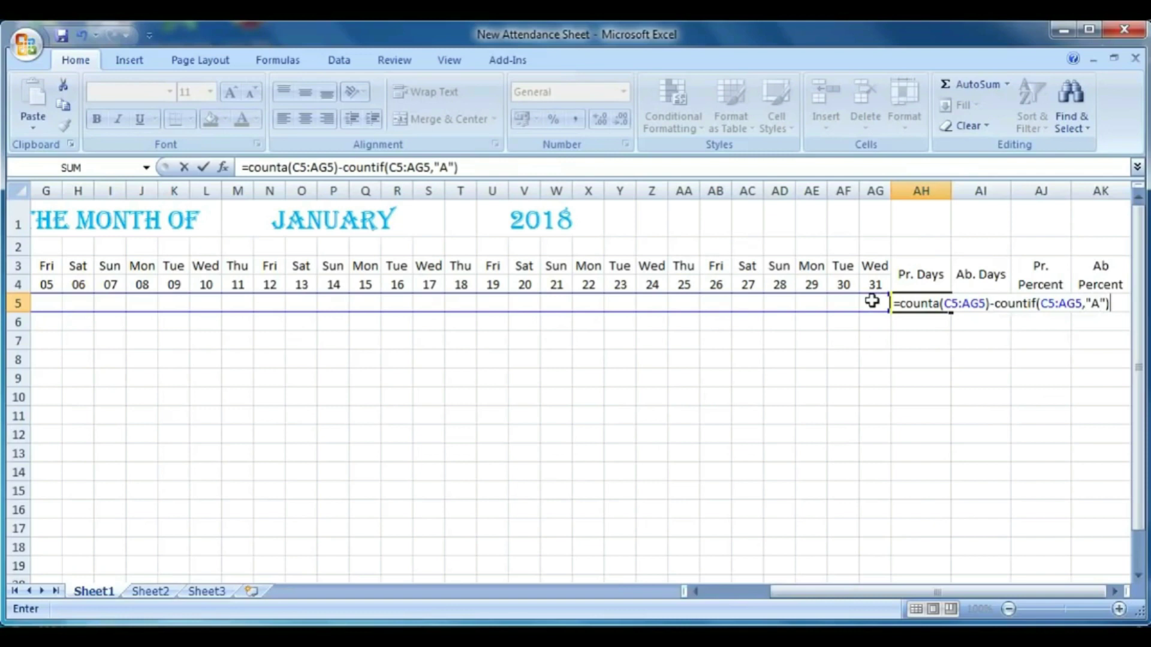
{"action": "key", "text": "Tab"}
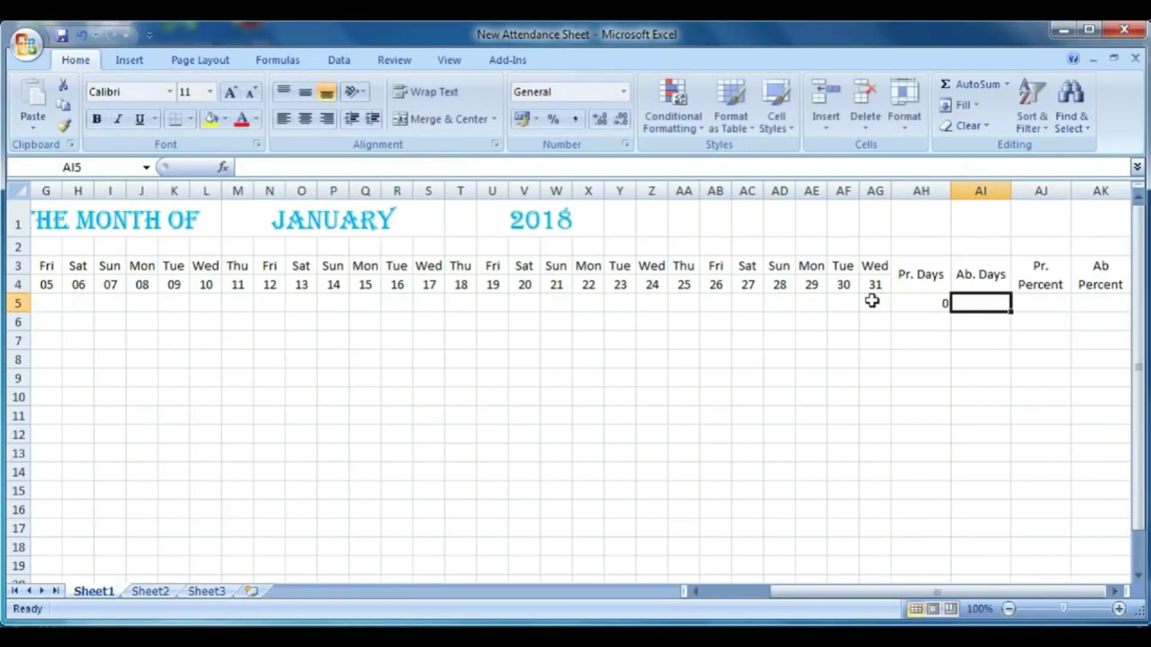
{"action": "type", "text": "="}
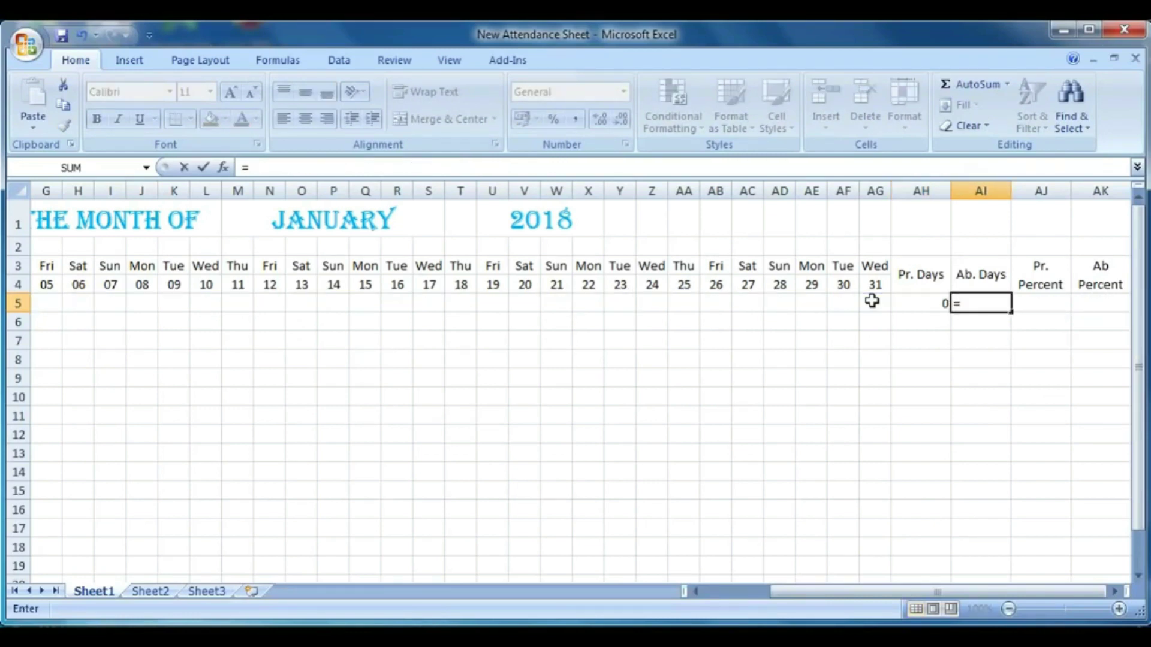
{"action": "type", "text": "count"}
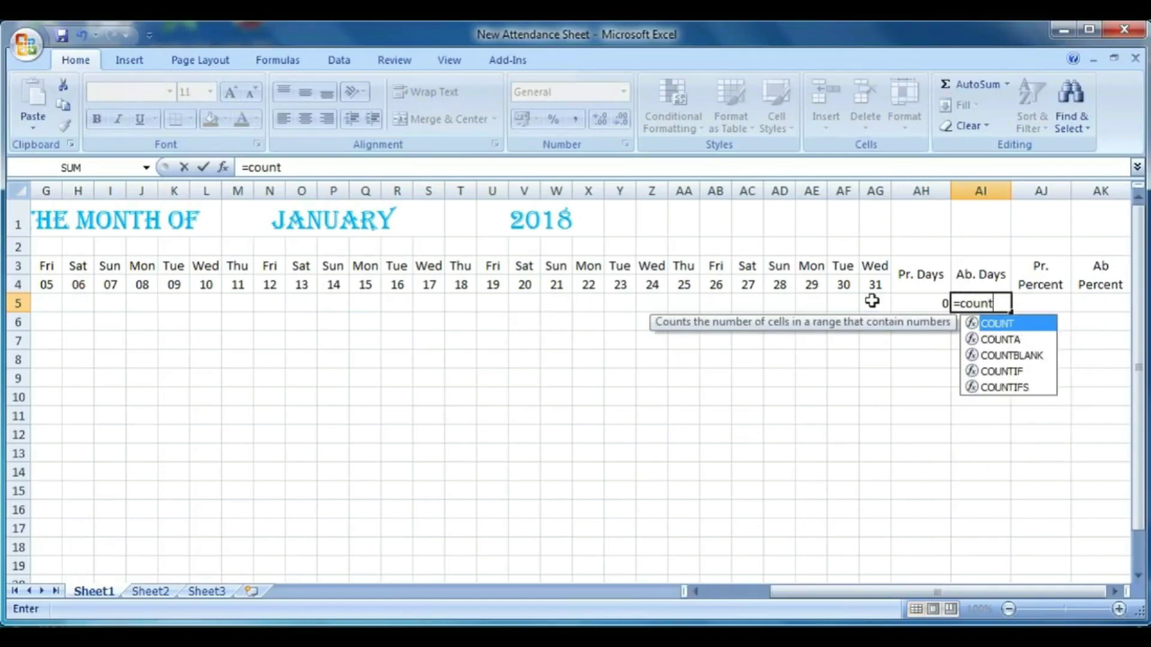
{"action": "type", "text": "if"}
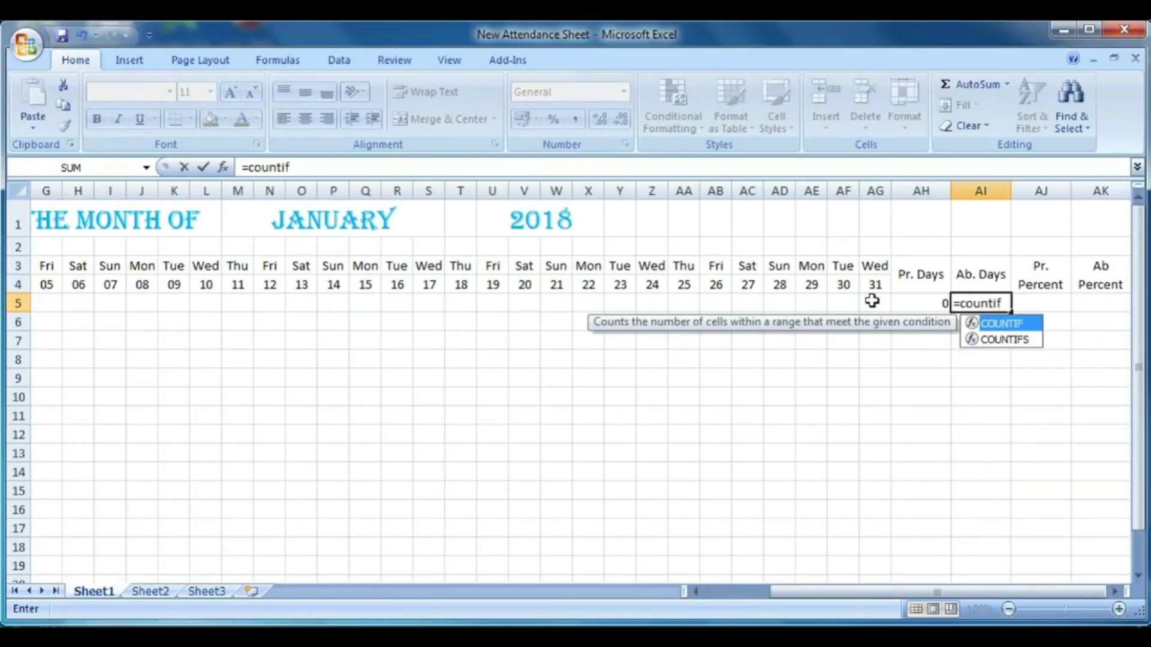
{"action": "type", "text": "("}
- Complete AI5 as =COUNTIF(C5:AG5,"A") to count absent days
{"action": "left_click_drag", "start_coordinate": [866, 304], "coordinate": [50, 302]}
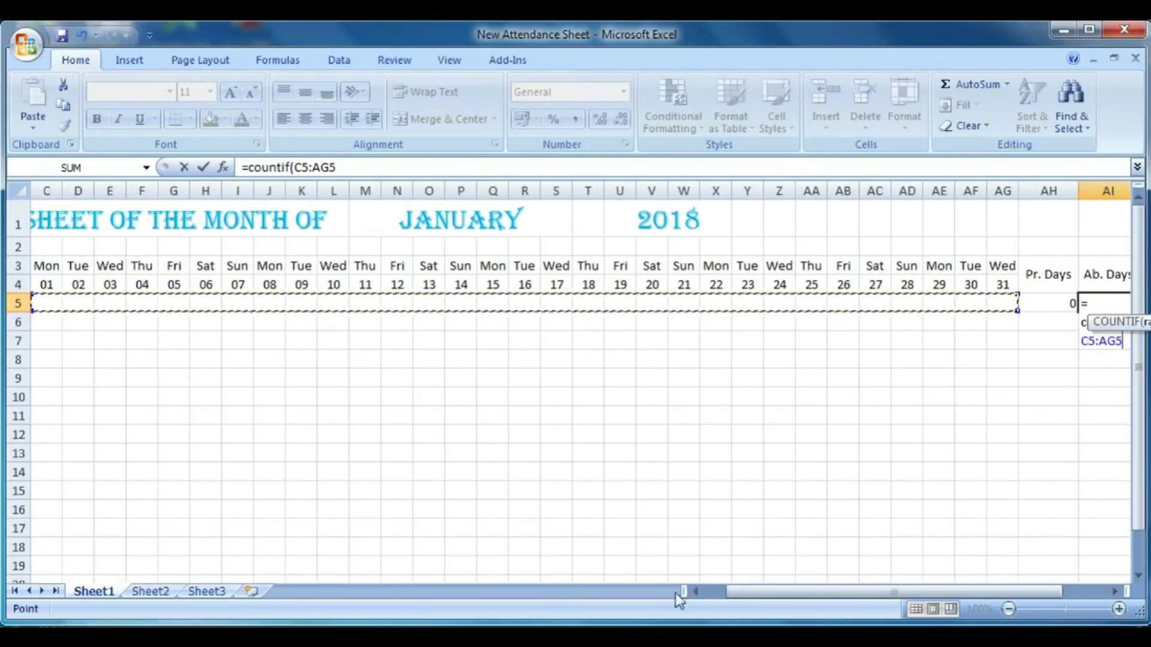
{"action": "left_click", "coordinate": [1114, 591]}
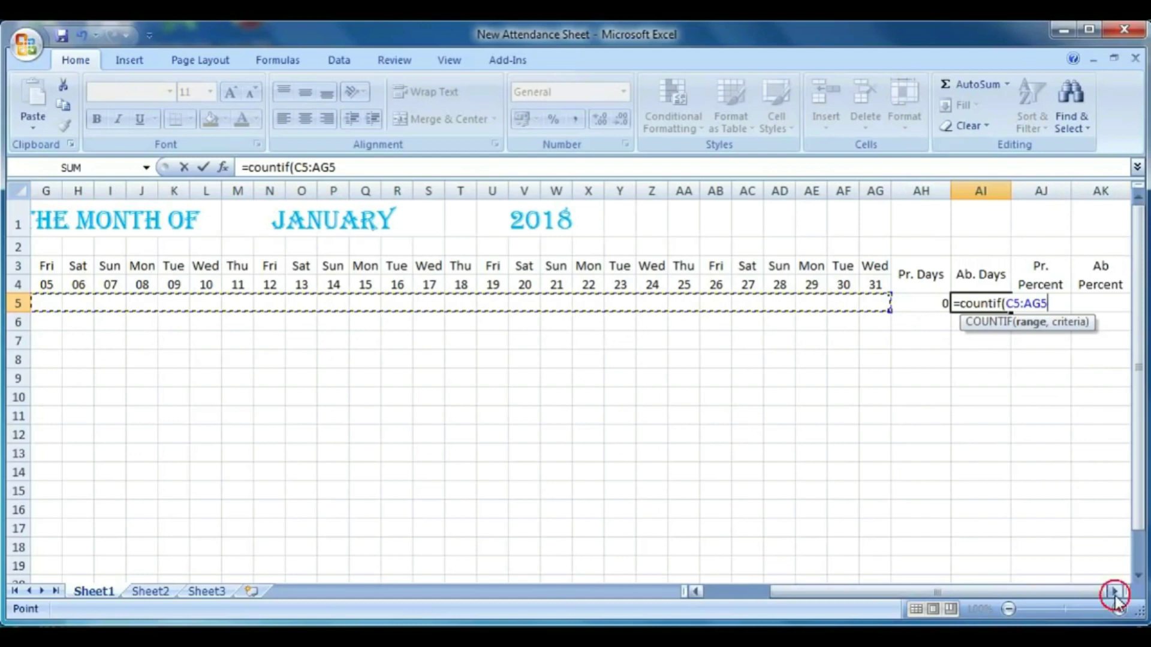
{"action": "left_click", "coordinate": [1114, 592]}
{"action": "type", "text": ",\"A\""}
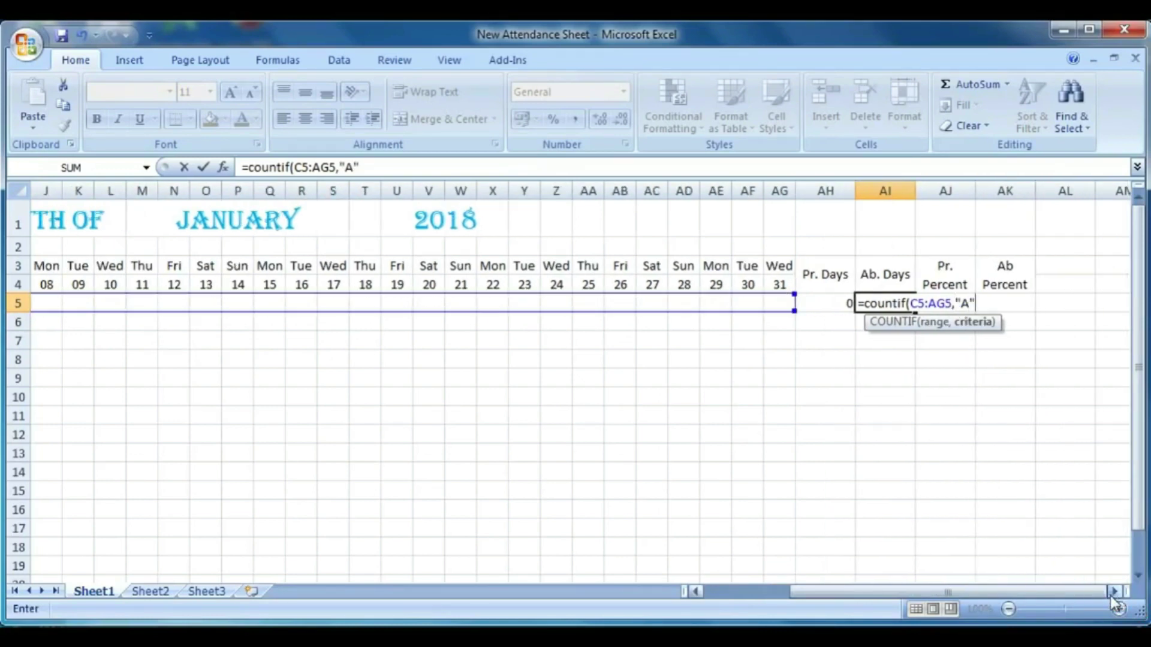
{"action": "type", "text": ")"}
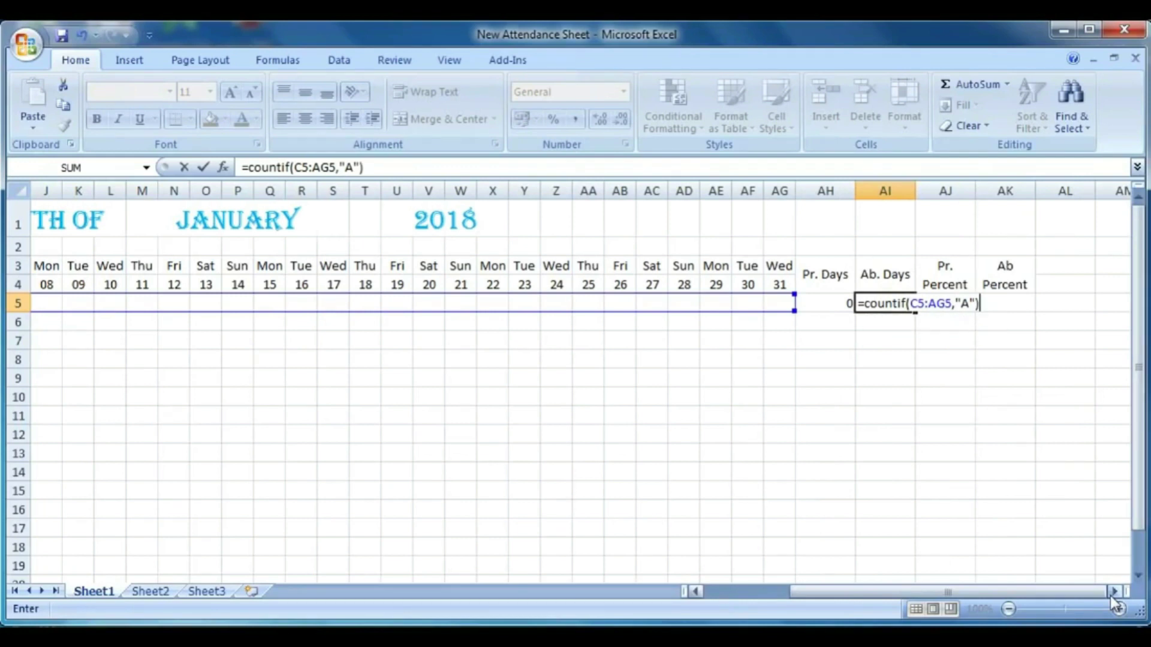
{"action": "key", "text": "Tab"}
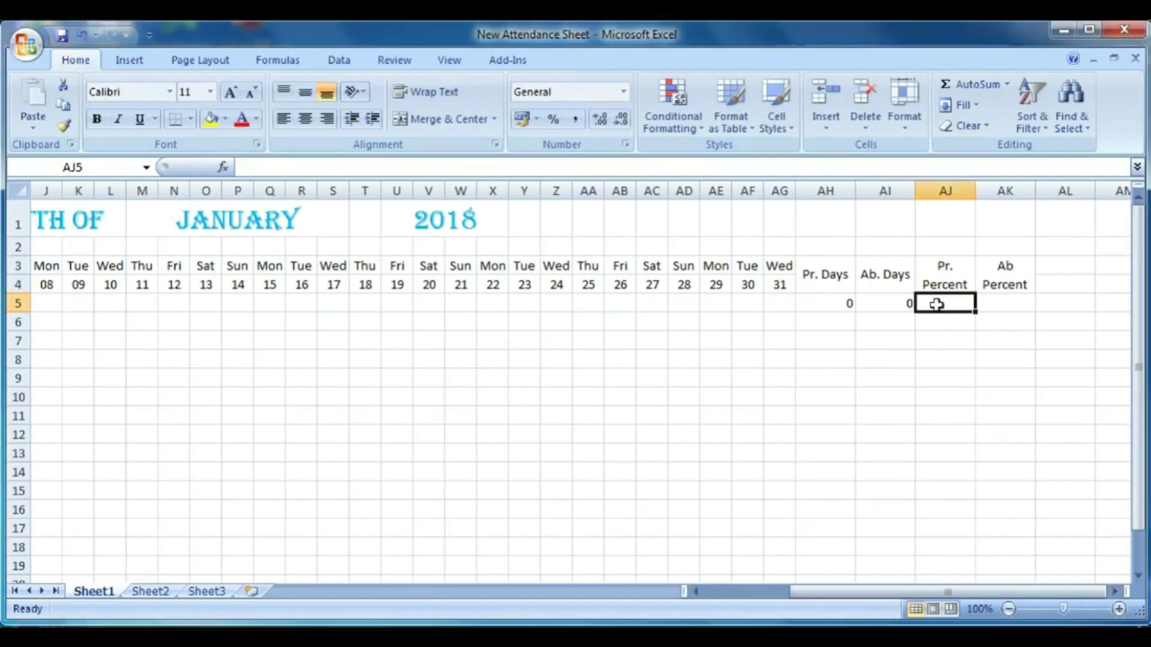
- Enter =AH5/COUNTA(C5:AG5) in AJ5, correcting COUNT to COUNTA
{"action": "type", "text": "="}
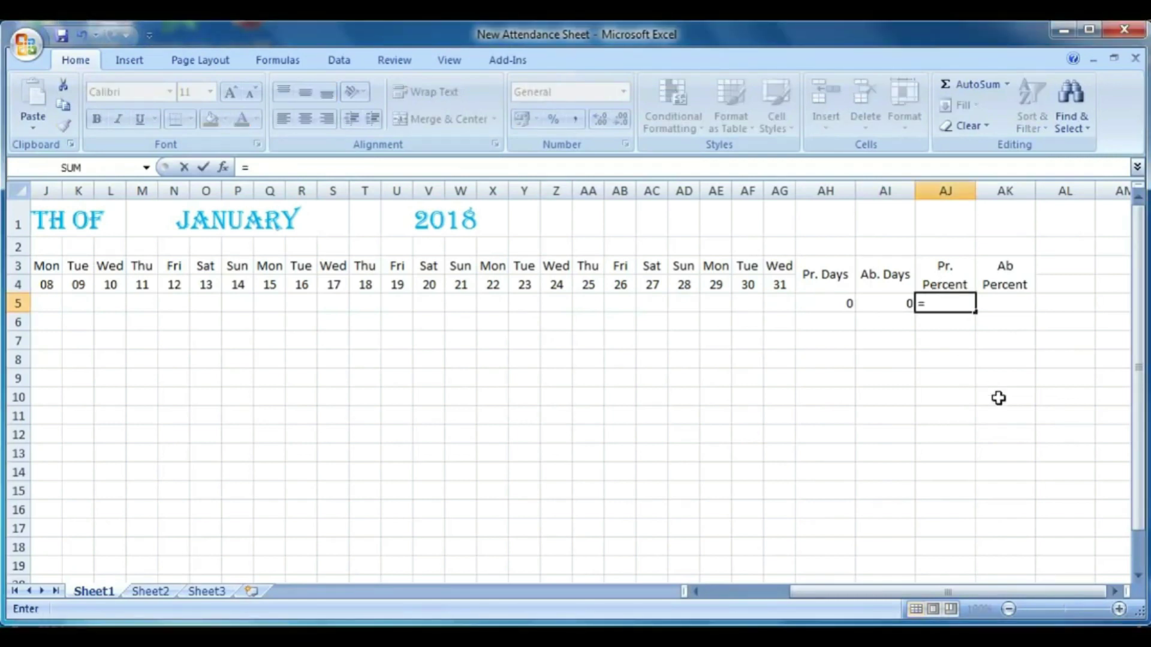
{"action": "left_click", "coordinate": [817, 303]}
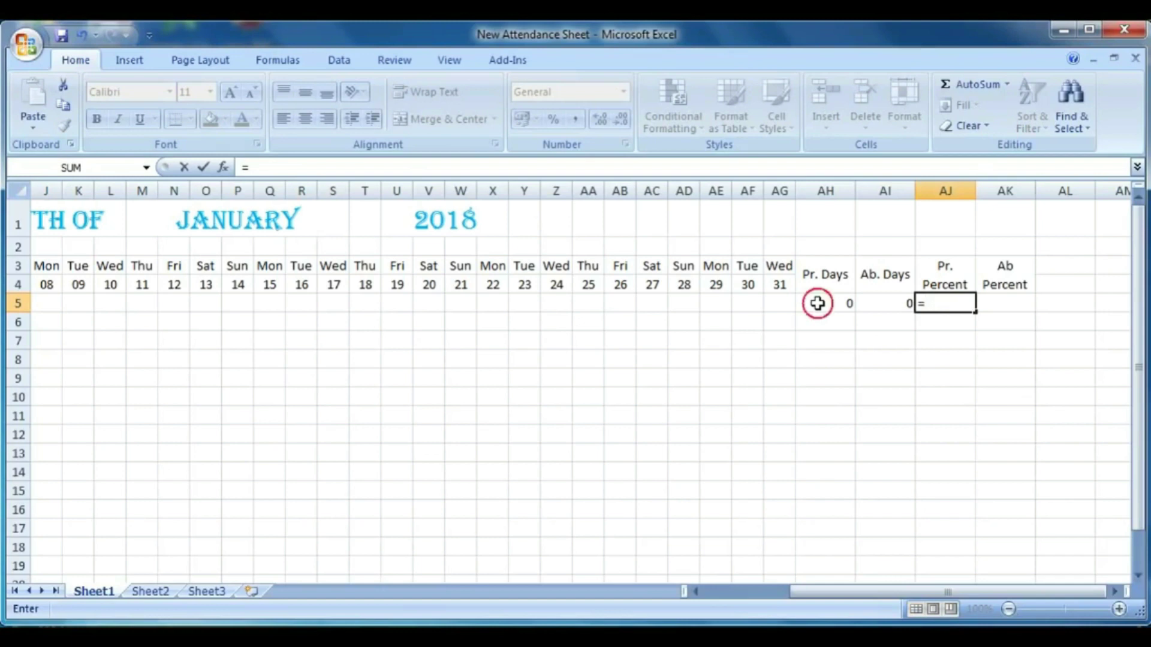
{"action": "type", "text": "/"}
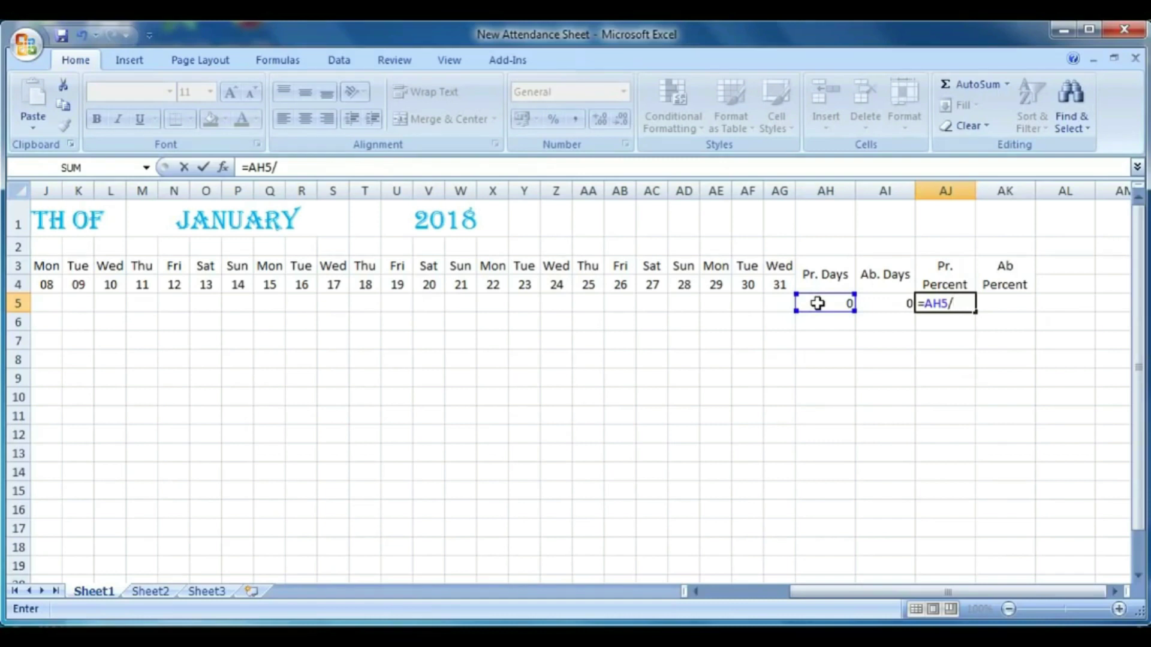
{"action": "type", "text": "count"}
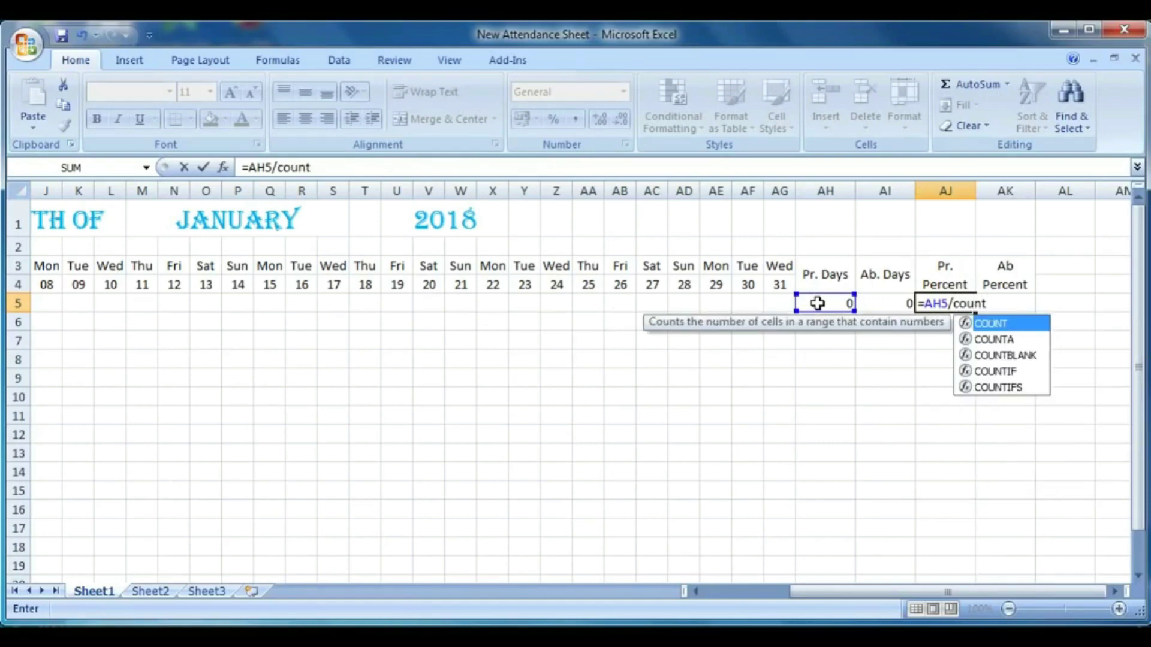
{"action": "type", "text": "("}
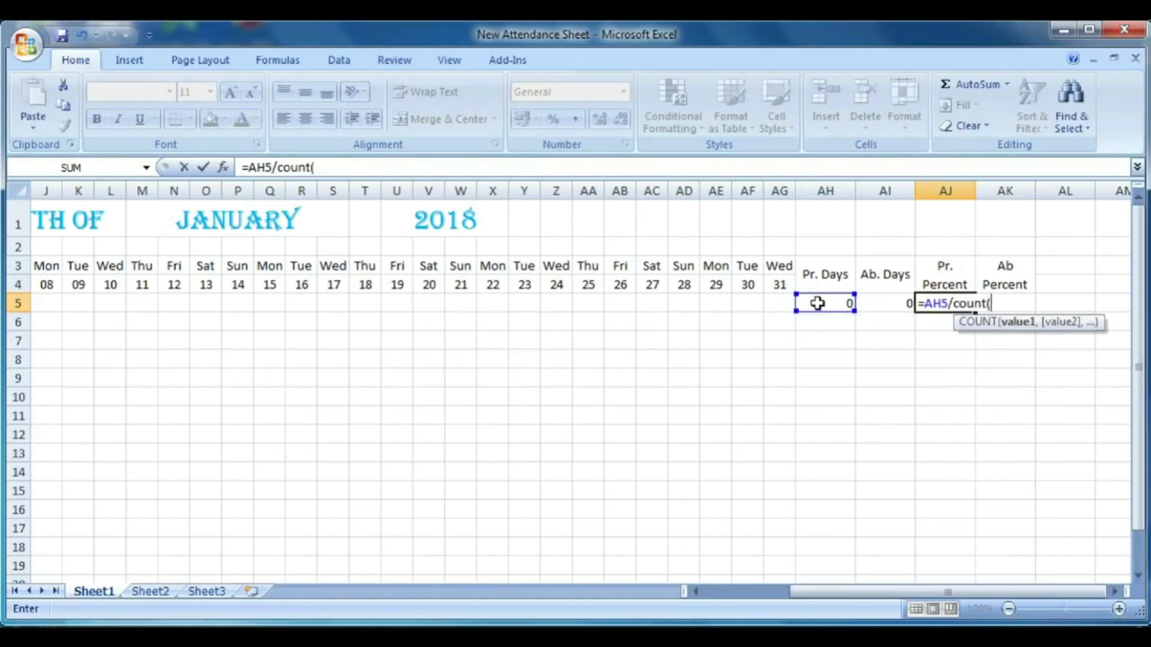
{"action": "left_click", "coordinate": [1001, 304]}
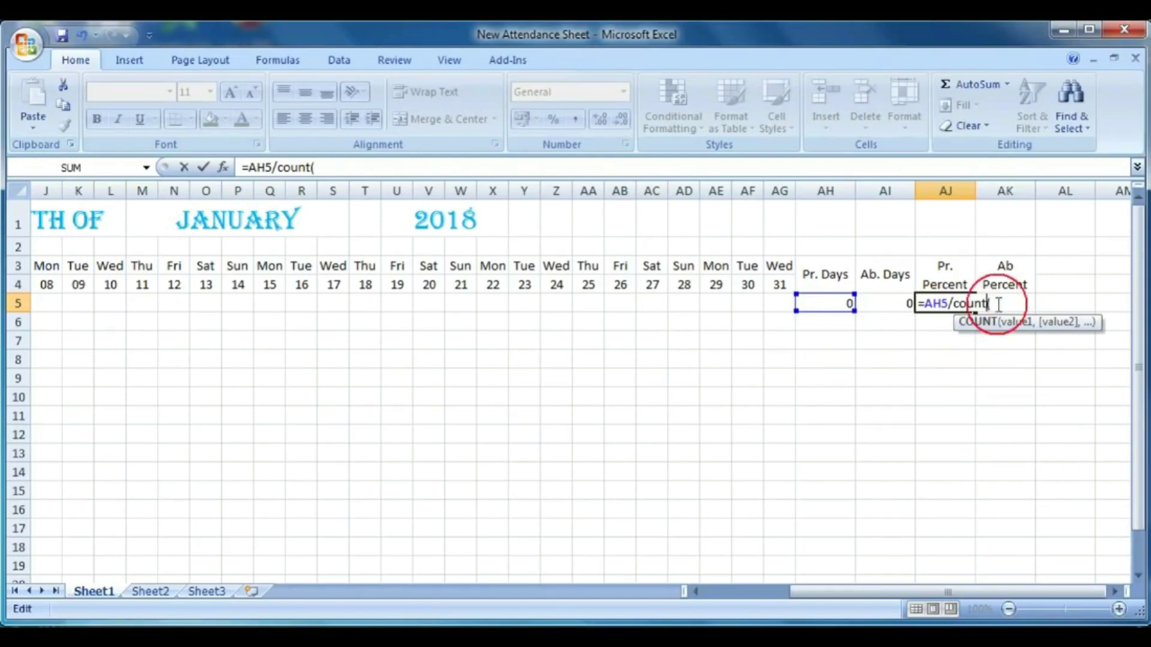
{"action": "key", "text": "BackSpace"}
{"action": "type", "text": "a("}
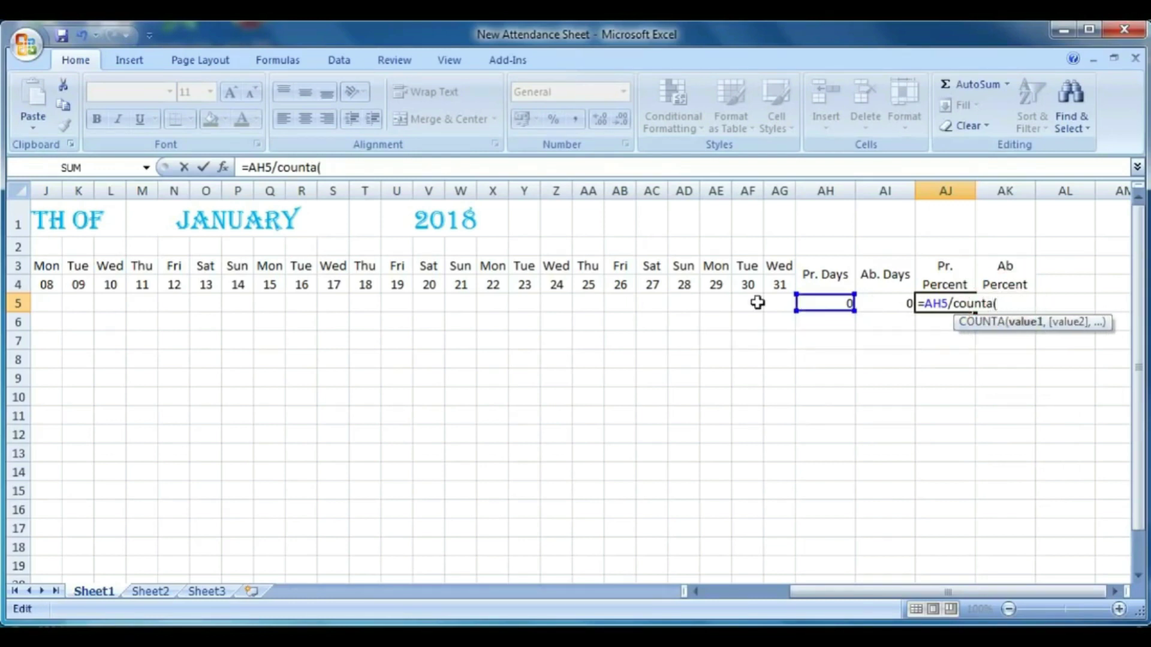
{"action": "left_click_drag", "start_coordinate": [771, 303], "coordinate": [182, 298]}
{"action": "type", "text": ")"}
{"action": "key", "text": "Tab"}
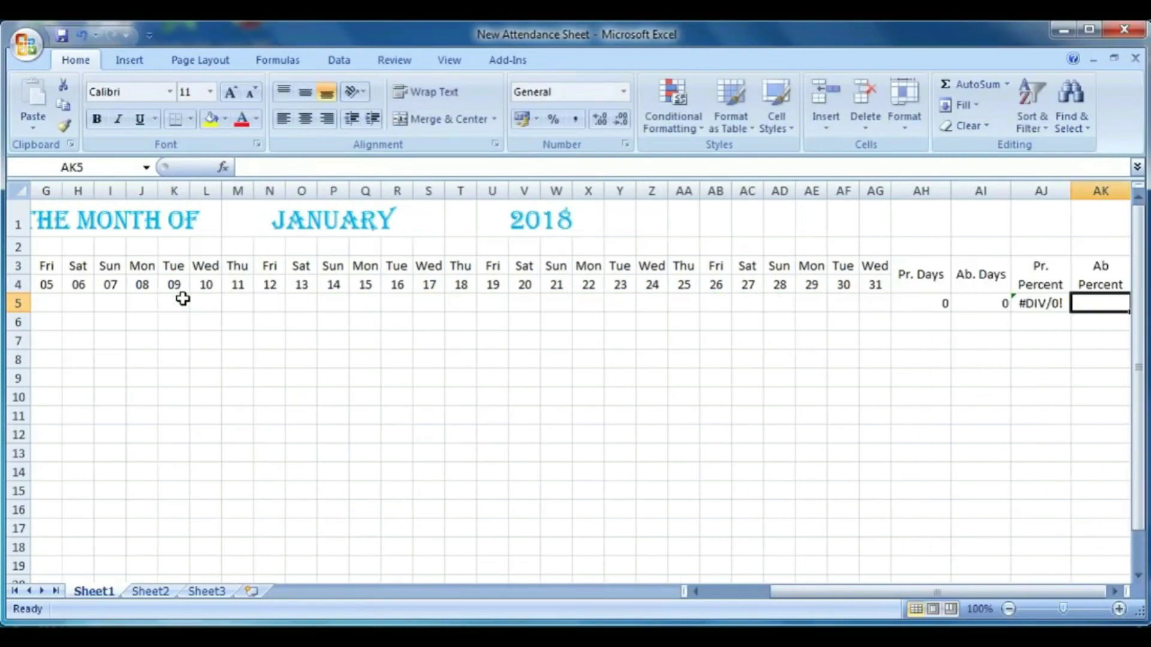
- Enter =AI5/COUNTA(C5:AG5) in AK5 for the absent percentage
{"action": "left_click", "coordinate": [1114, 591]}
{"action": "left_click", "coordinate": [1114, 592]}
{"action": "left_click", "coordinate": [1038, 305]}
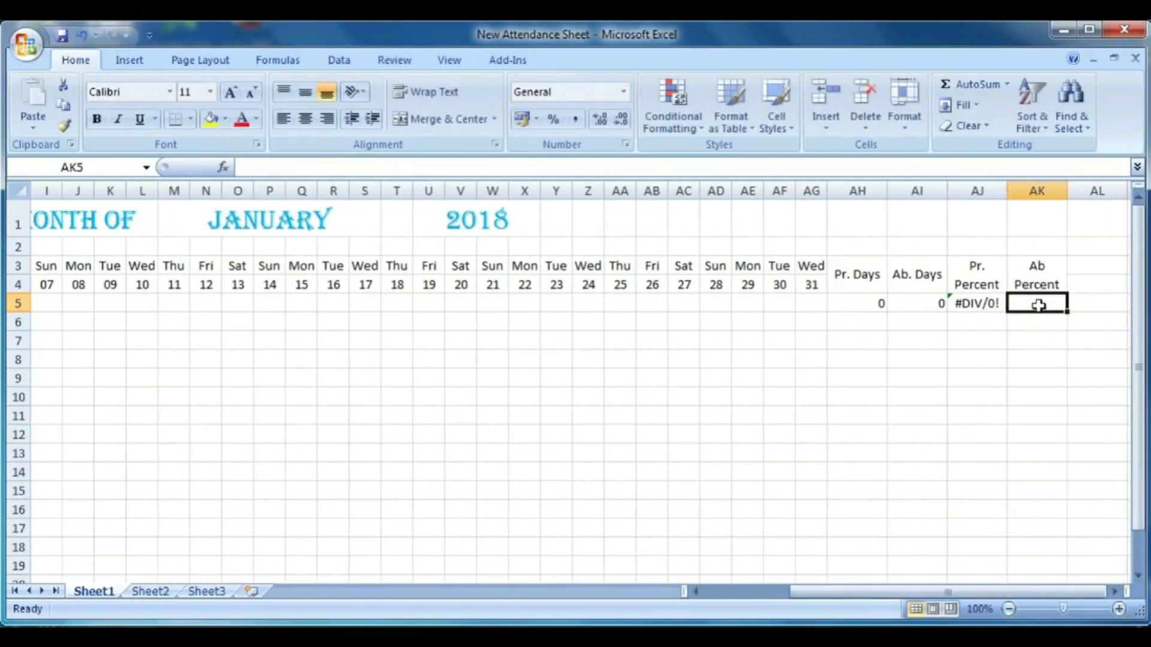
{"action": "type", "text": "="}
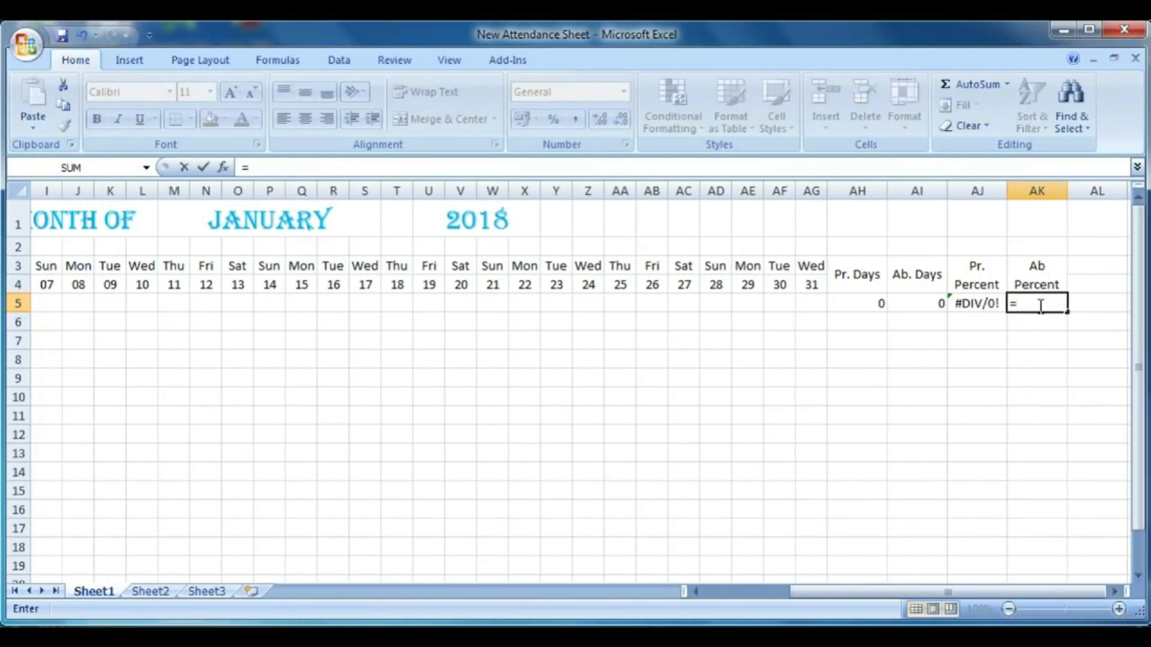
{"action": "left_click", "coordinate": [916, 303]}
{"action": "type", "text": "/"}
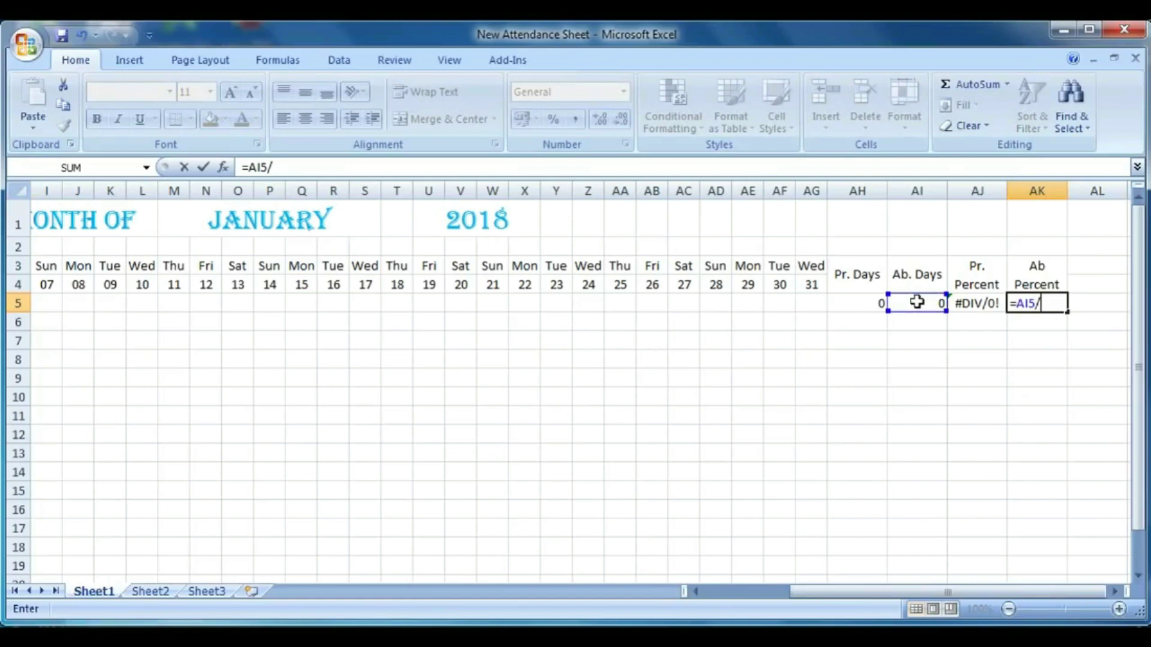
{"action": "type", "text": "count"}
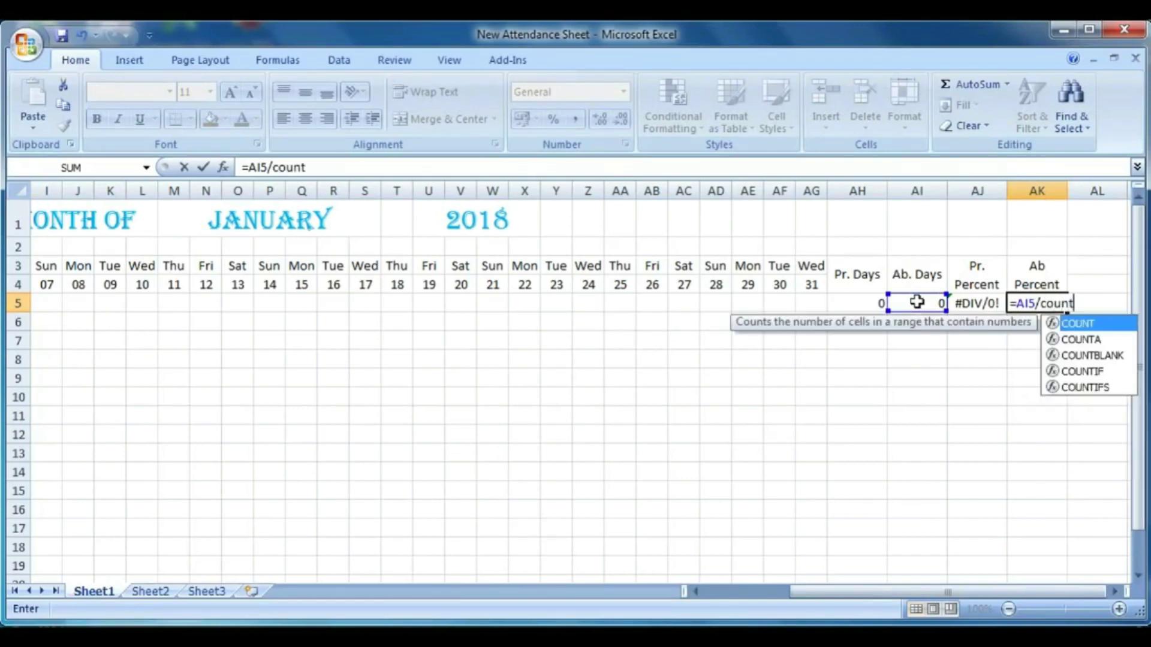
{"action": "type", "text": "a("}
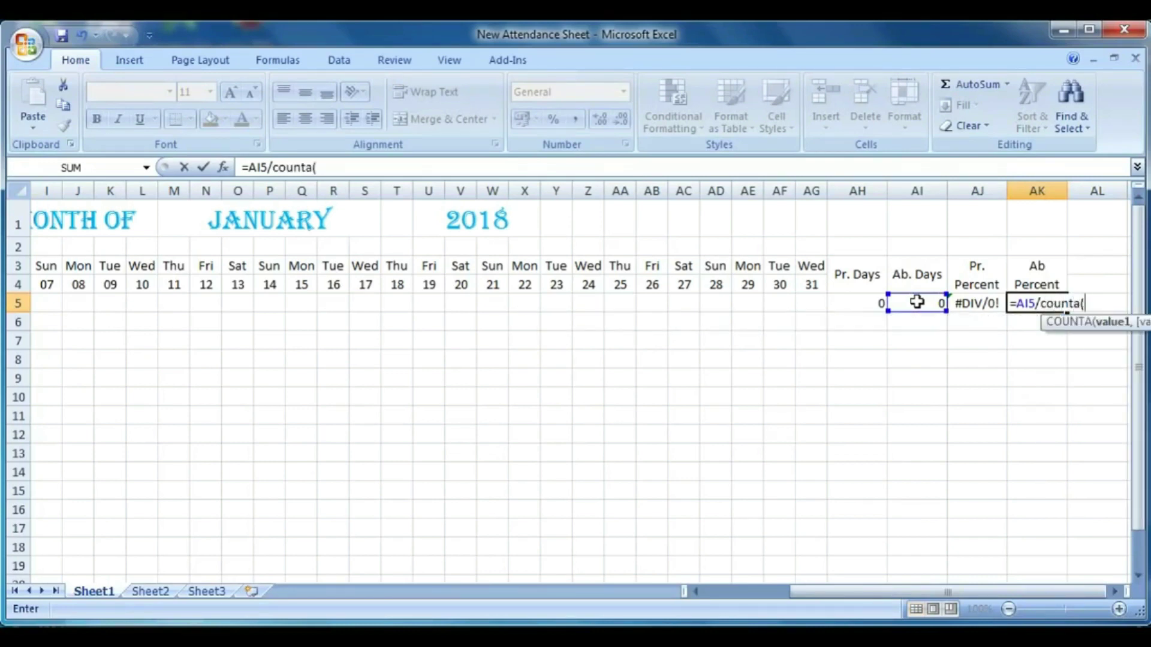
{"action": "left_click_drag", "start_coordinate": [812, 303], "coordinate": [244, 304]}
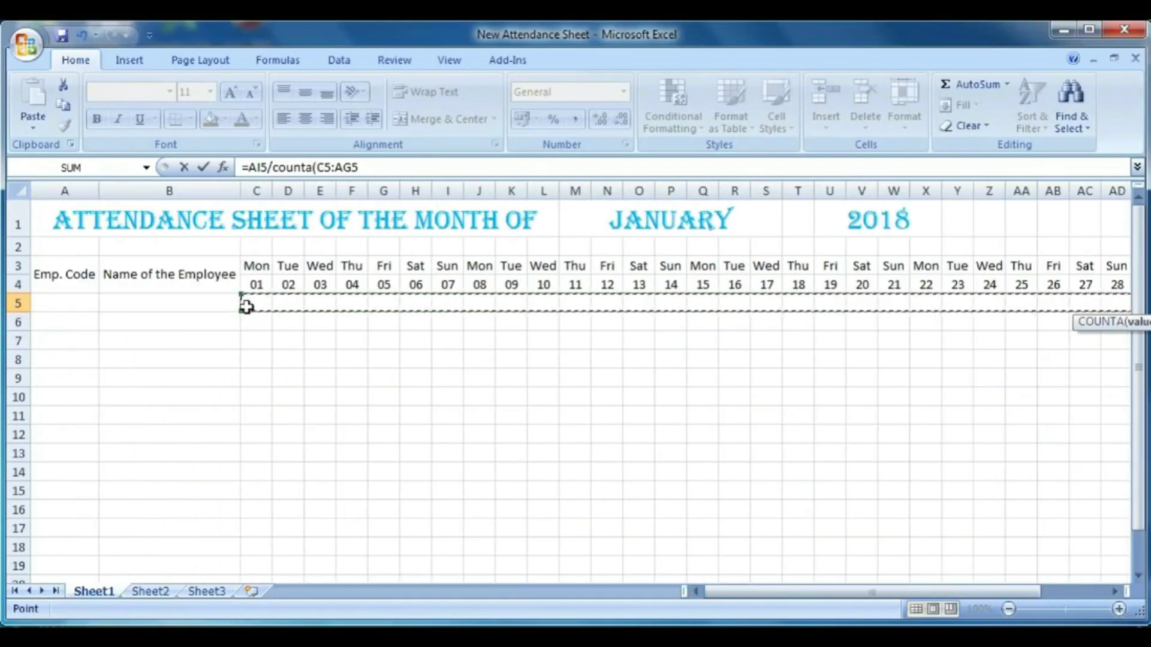
{"action": "key", "text": "Tab"}
{"action": "left_click_drag", "start_coordinate": [845, 593], "coordinate": [773, 597]}
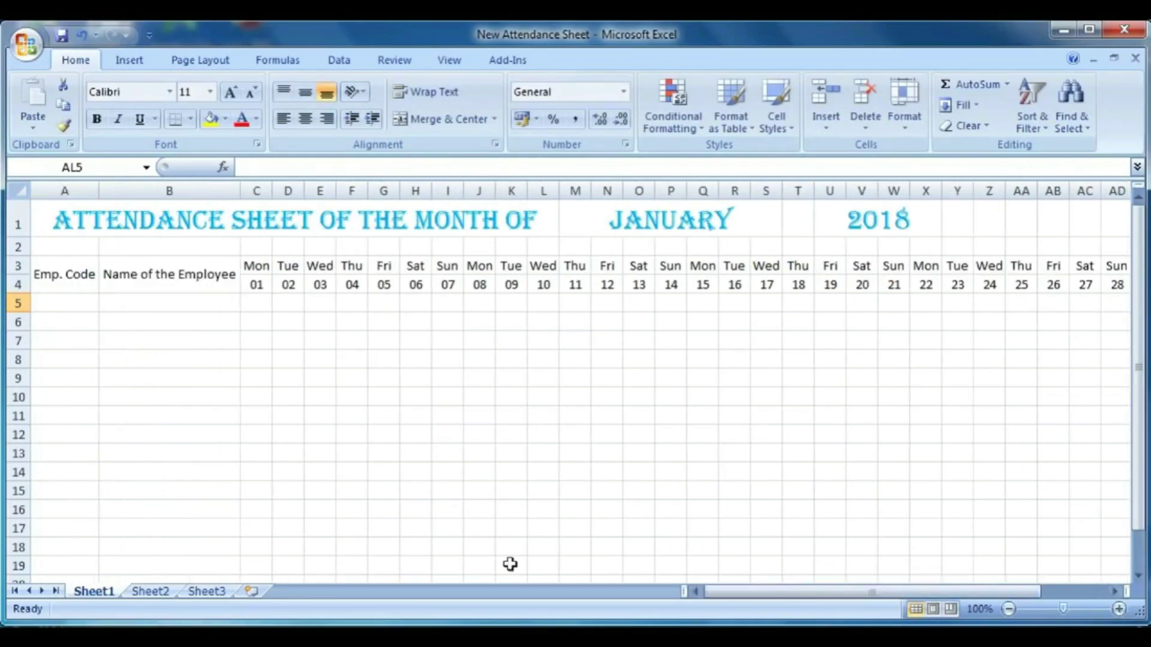
- Enter employee code Em001 in A5 and the employee's name in B5
{"action": "left_click", "coordinate": [64, 305]}
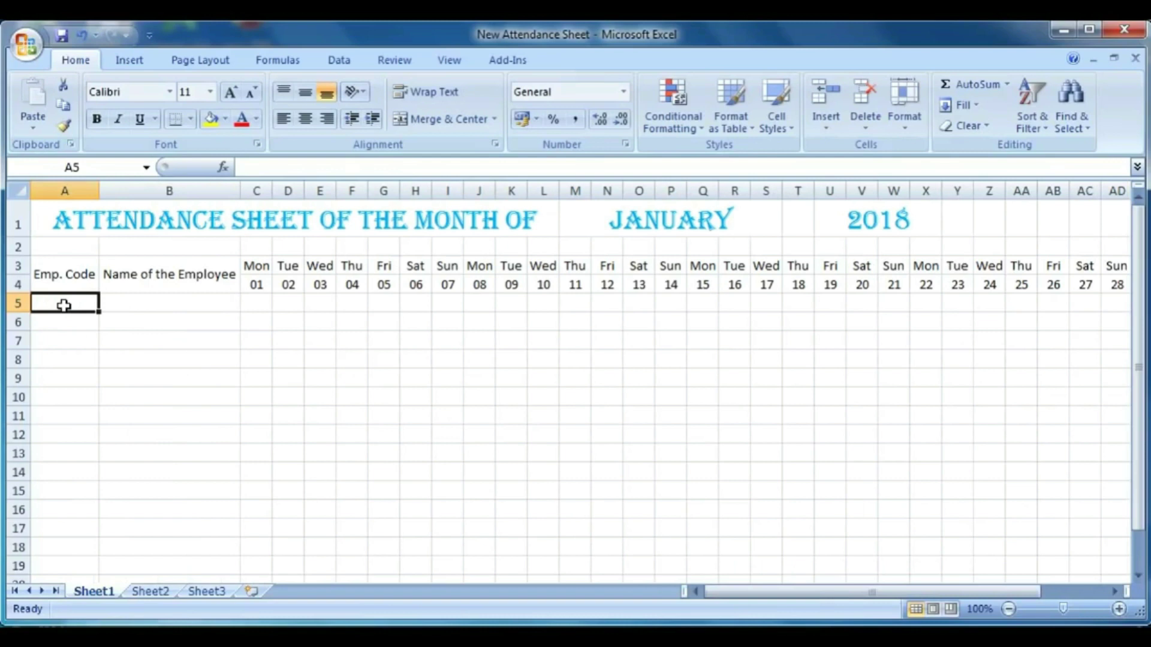
{"action": "type", "text": "Em001"}
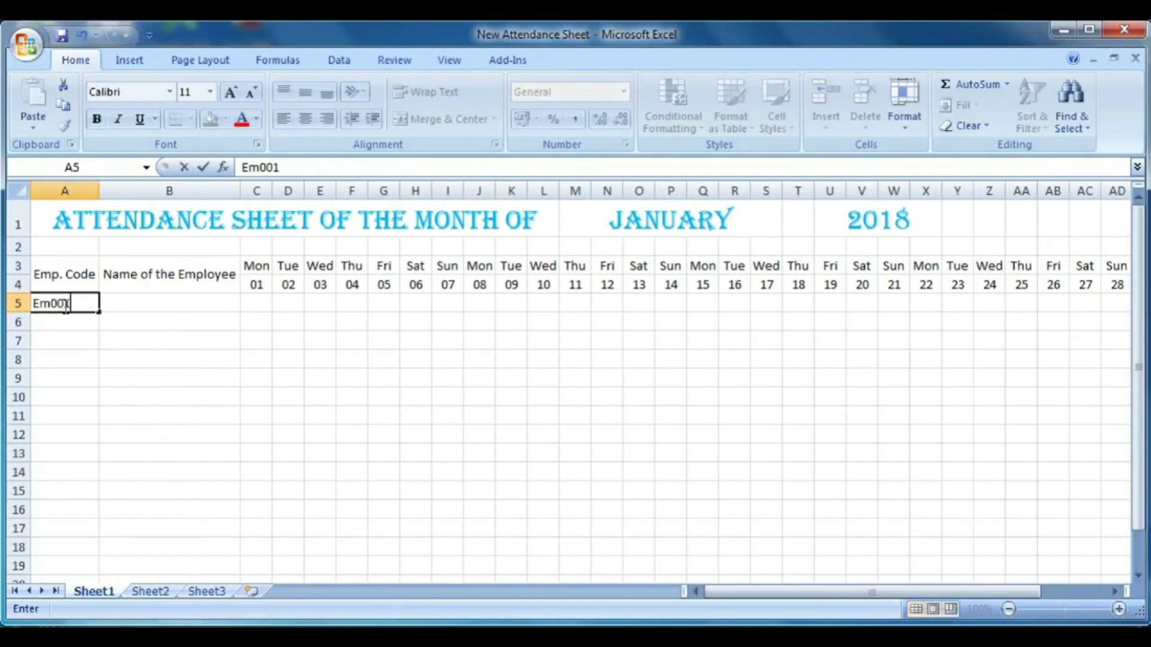
{"action": "key", "text": "Tab"}
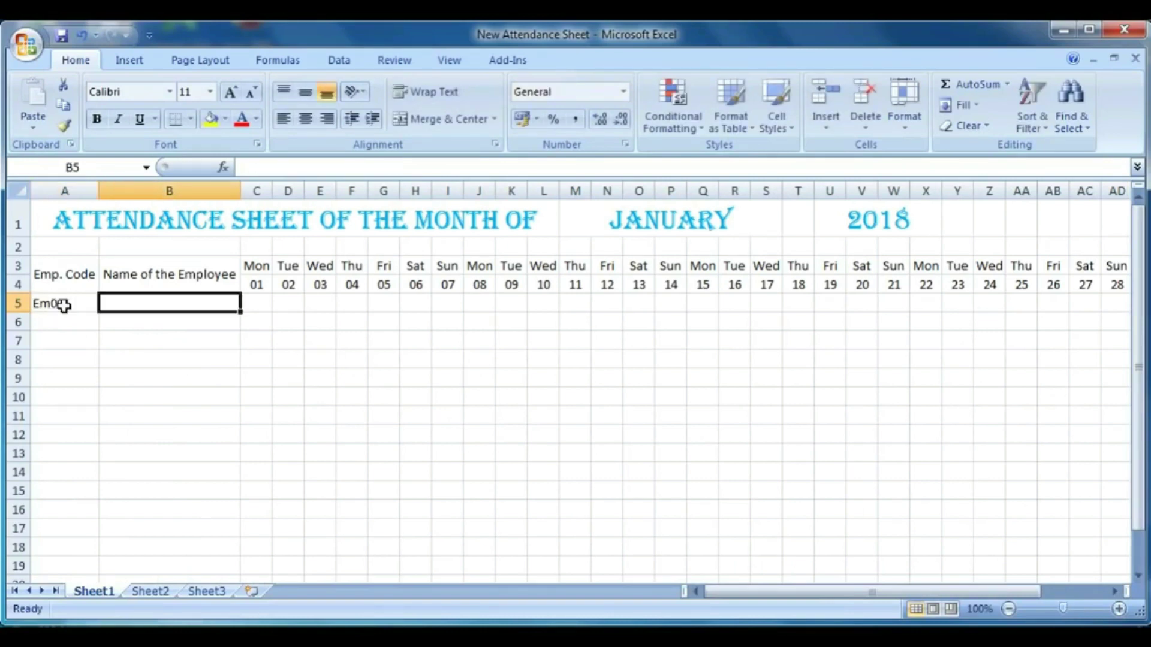
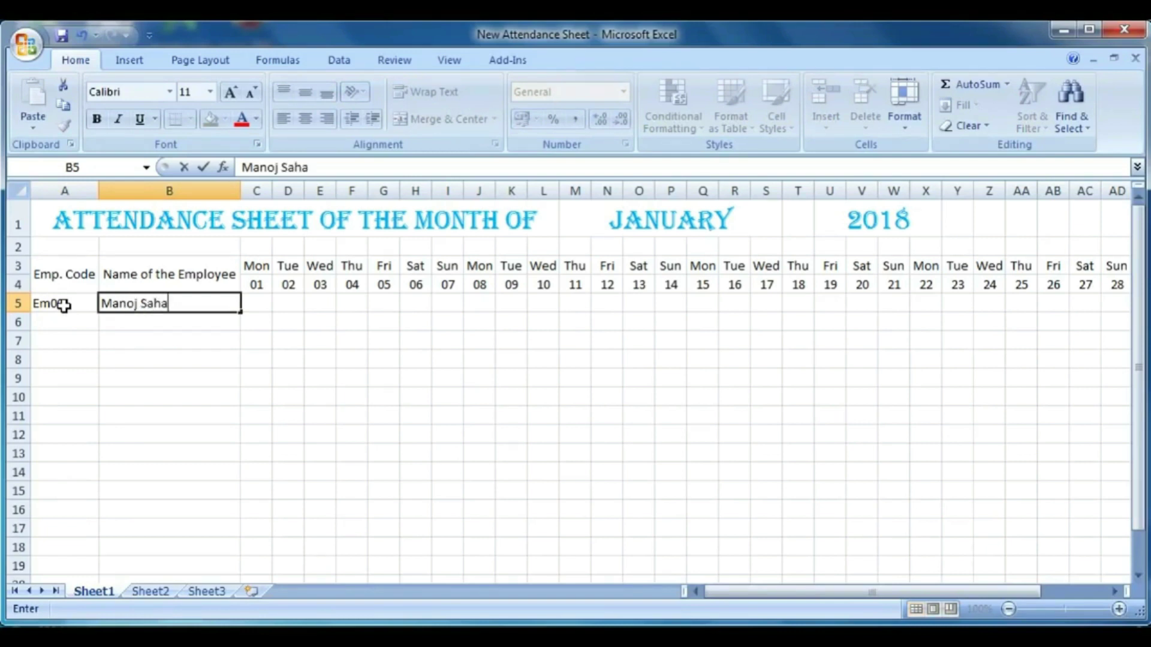
{"action": "key", "text": "Tab"}
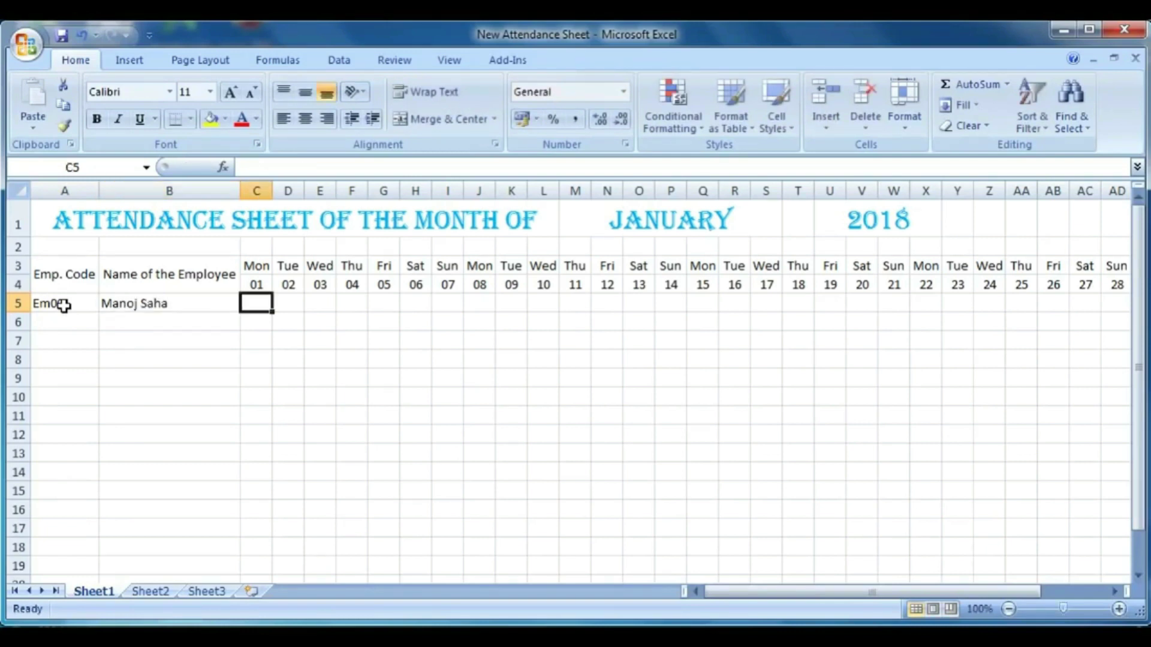
- Mark days 01–06 as P and day 07 as SUN in row 5
{"action": "type", "text": "p"}
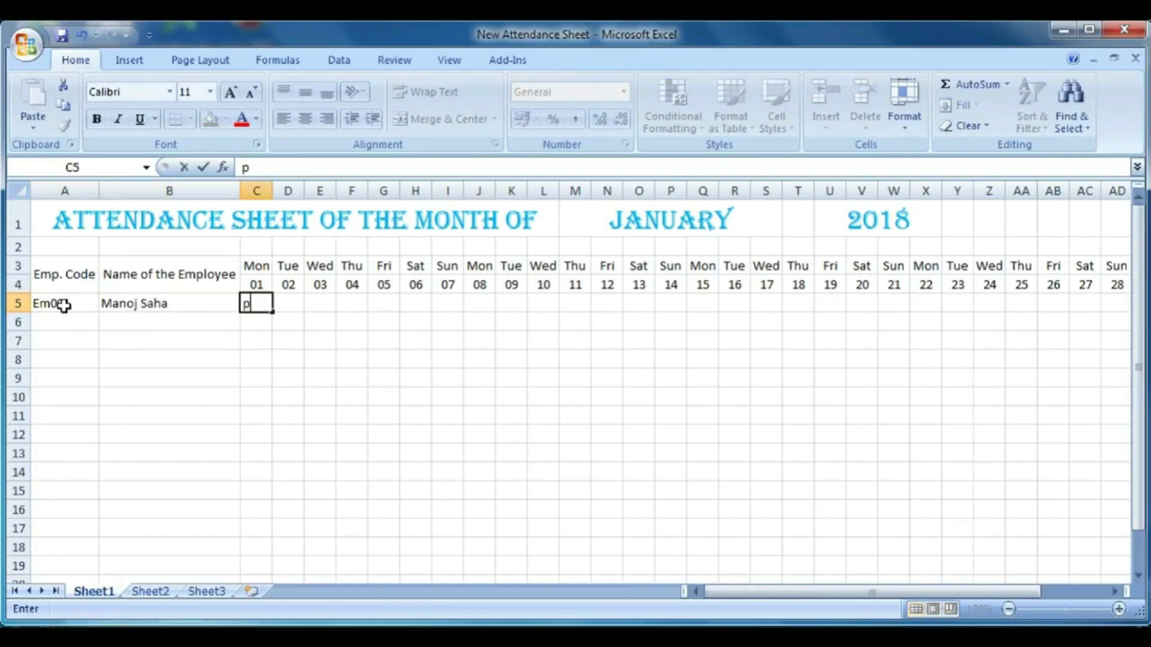
{"action": "key", "text": "BackSpace"}
{"action": "type", "text": "P"}
{"action": "key", "text": "Tab"}
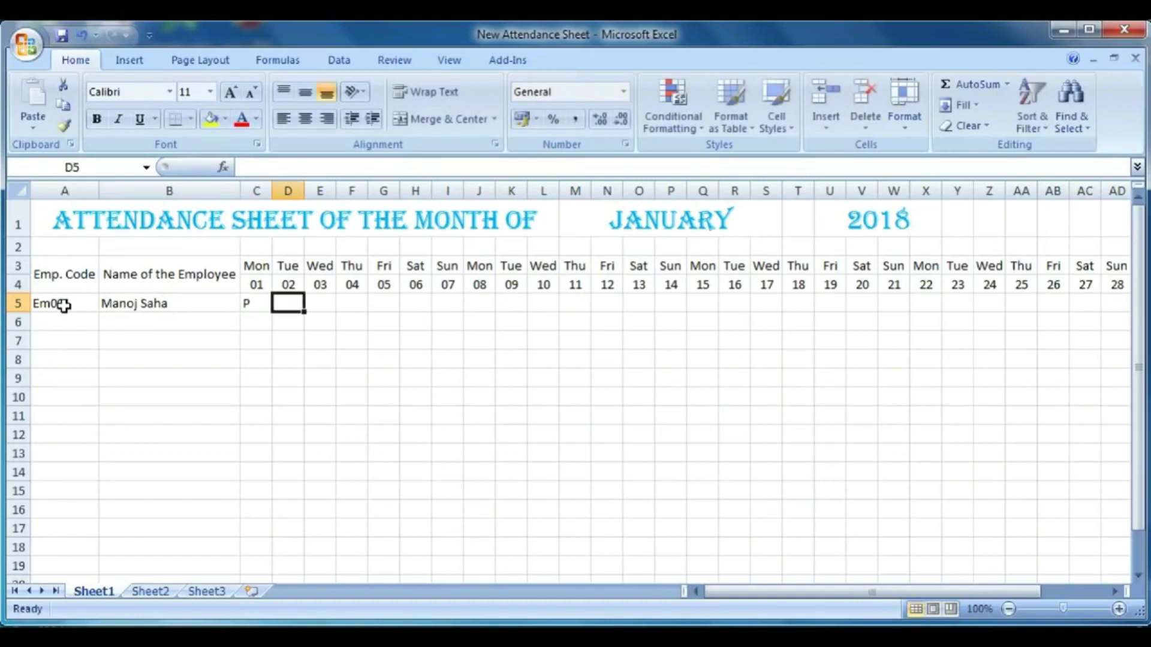
{"action": "type", "text": "P"}
{"action": "key", "text": "Tab"}
{"action": "type", "text": "P"}
{"action": "key", "text": "Tab"}
{"action": "type", "text": "P"}
{"action": "key", "text": "Tab"}
{"action": "type", "text": "P"}
{"action": "key", "text": "Tab"}
{"action": "type", "text": "P"}
{"action": "key", "text": "Tab"}
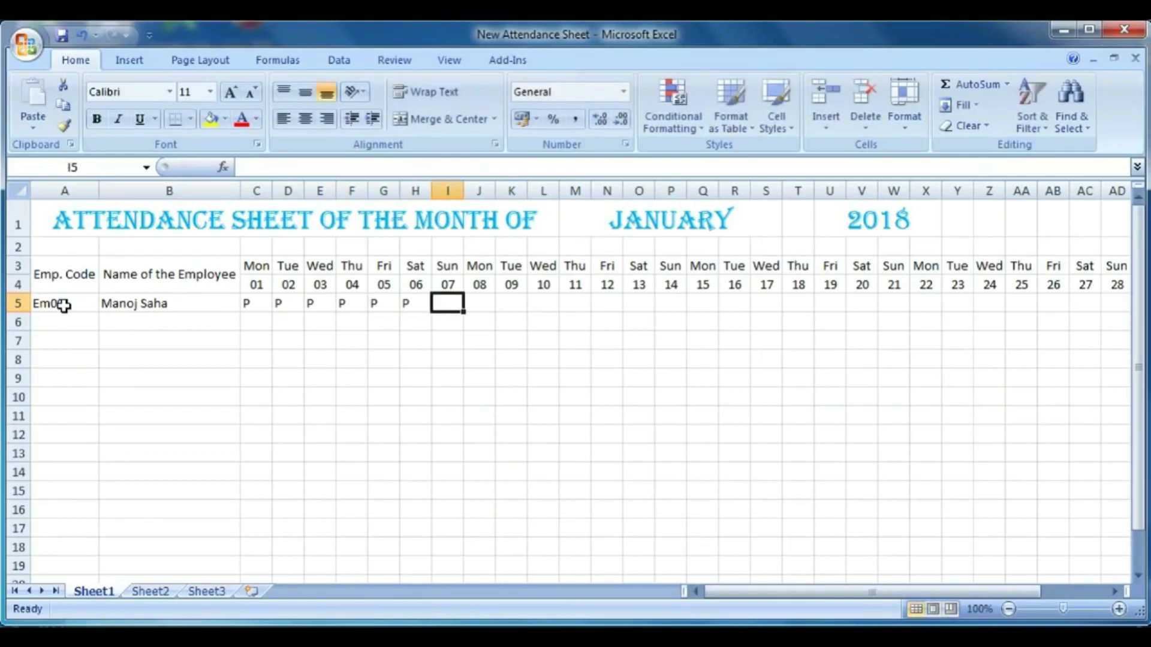
{"action": "type", "text": "SU"}
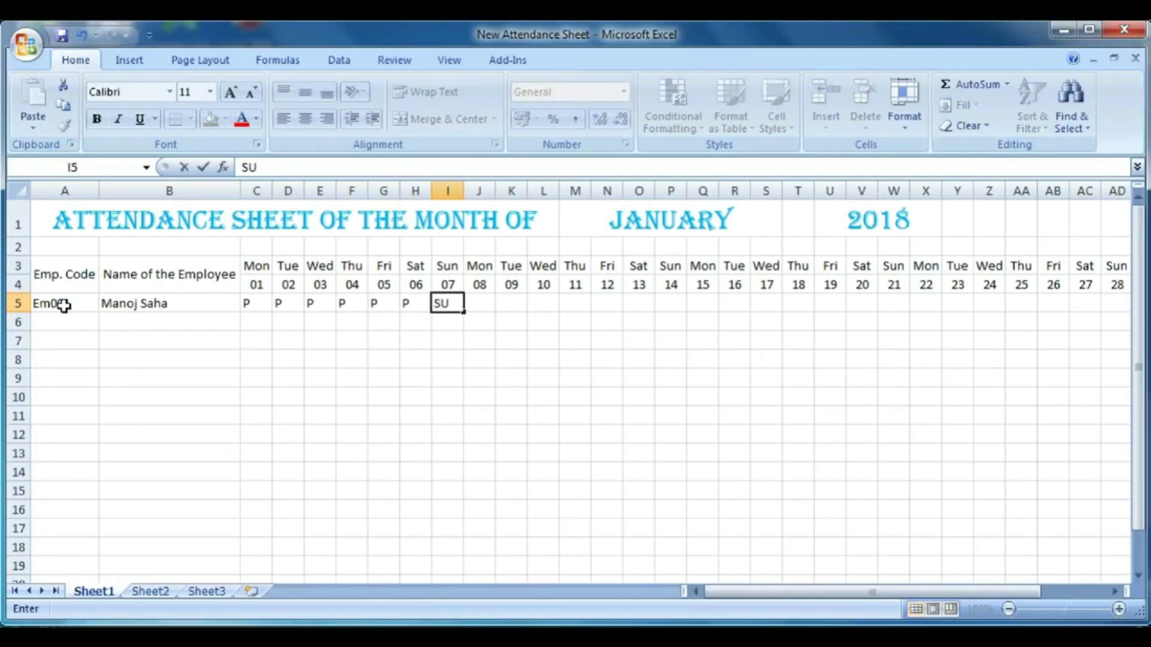
{"action": "type", "text": "N"}
{"action": "key", "text": "Tab"}
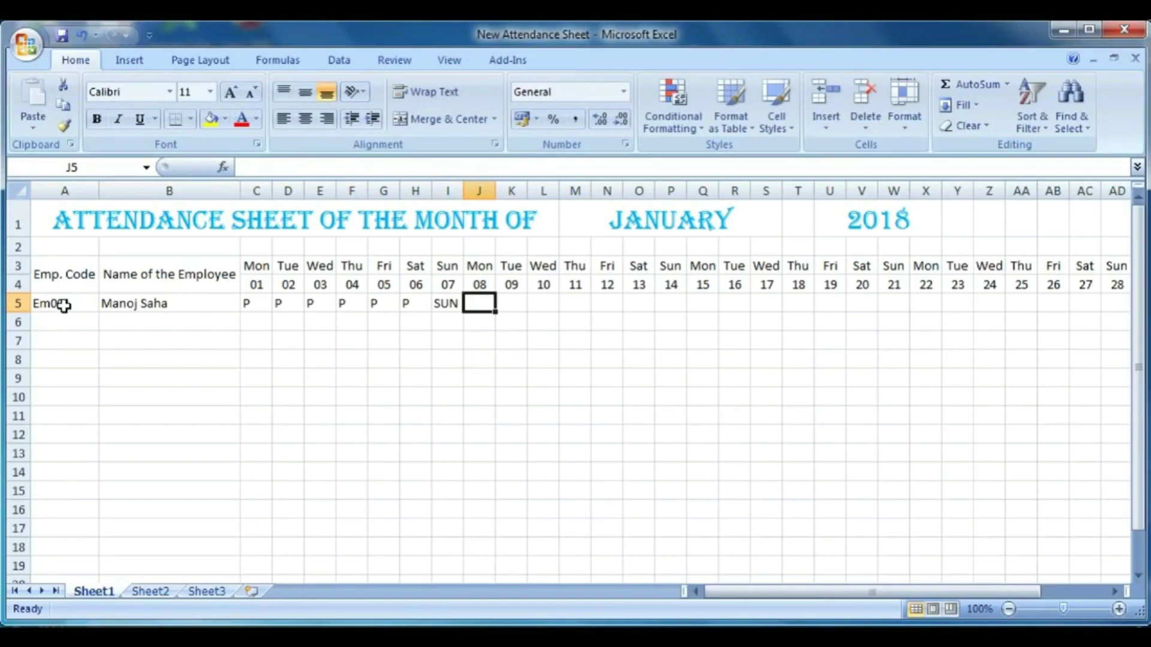
- Mark days 08–14: A on the 8th, then P, P, H, and SUN on the 14th
{"action": "type", "text": "A"}
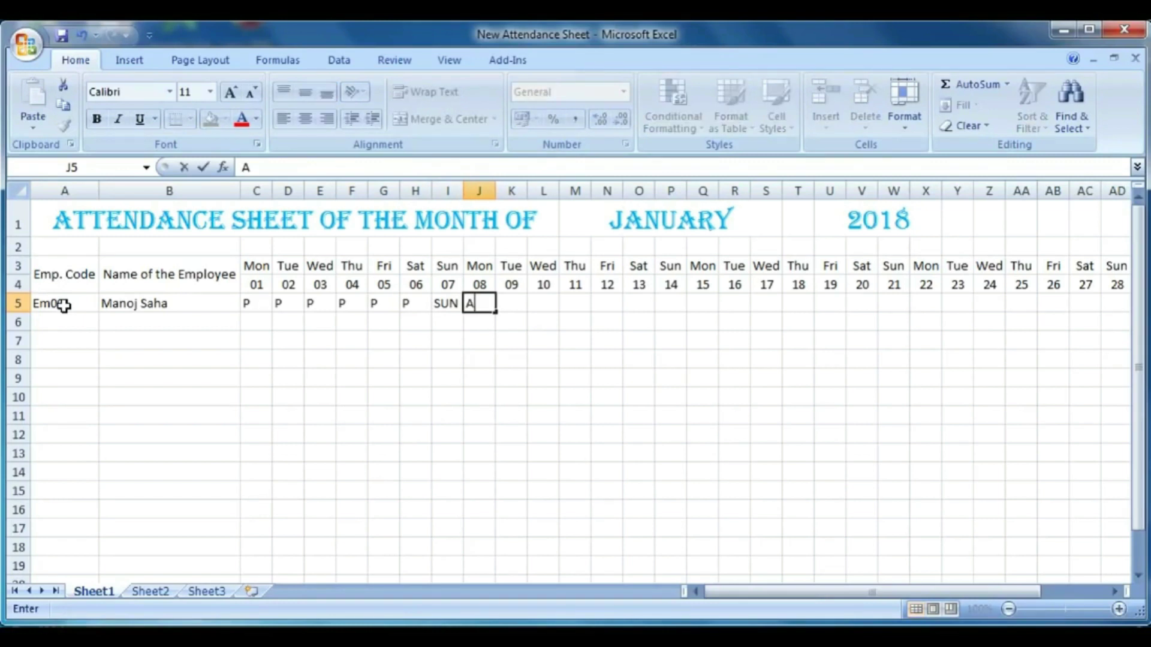
{"action": "key", "text": "Tab"}
{"action": "type", "text": "P"}
{"action": "key", "text": "Tab"}
{"action": "type", "text": "P"}
{"action": "key", "text": "Tab"}
{"action": "type", "text": "P"}
{"action": "key", "text": "Tab"}
{"action": "type", "text": "P"}
{"action": "key", "text": "Tab"}
{"action": "type", "text": "H"}
{"action": "key", "text": "Tab"}
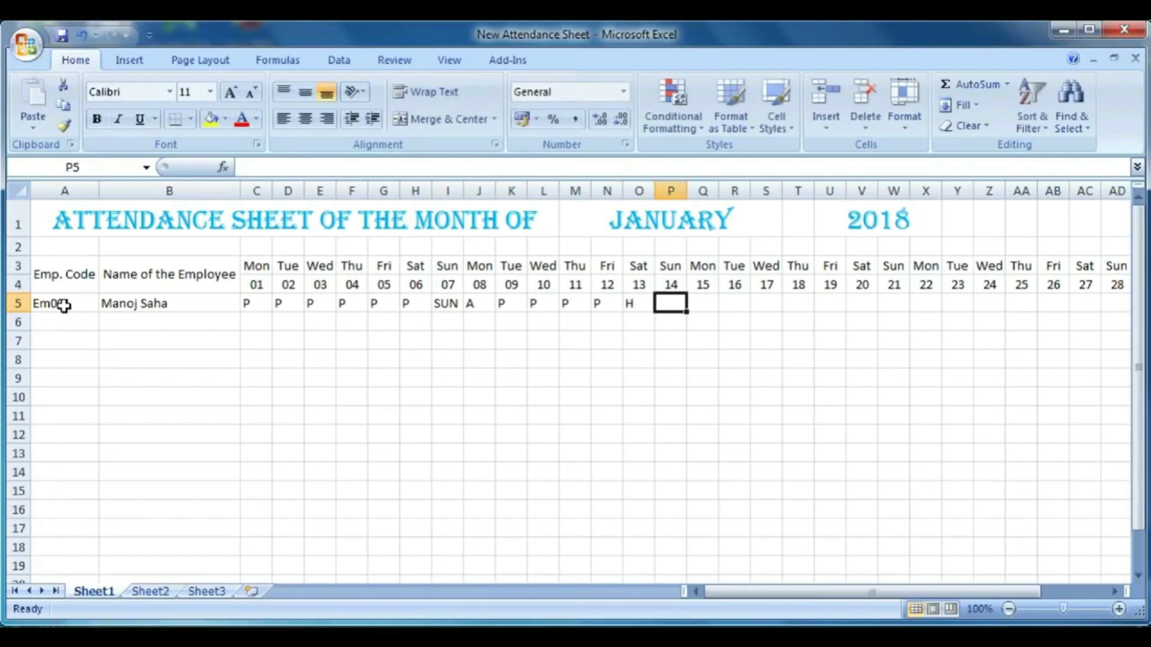
{"action": "type", "text": "SUN"}
{"action": "key", "text": "Tab"}
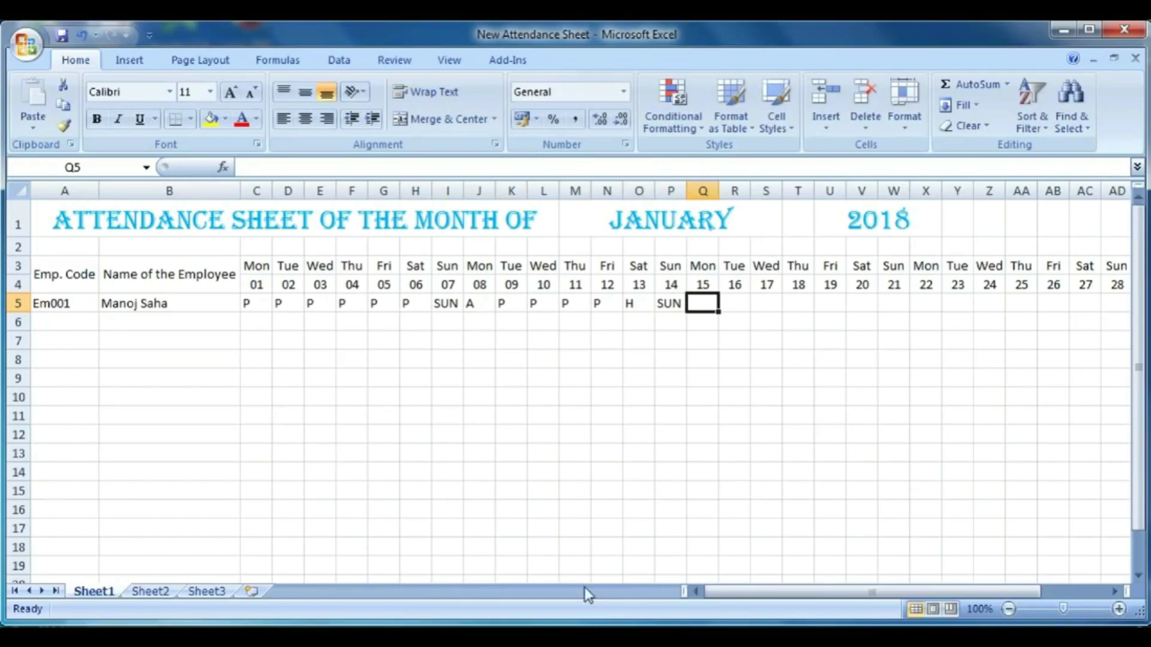
{"action": "left_click", "coordinate": [1115, 592]}
- Reduce decimals on AJ5:AK5 and apply Percent Style, giving 93% and 7%
{"action": "left_click", "coordinate": [1115, 592]}
{"action": "left_click", "coordinate": [1115, 592]}
{"action": "left_click", "coordinate": [1115, 592]}
{"action": "left_click", "coordinate": [1116, 592]}
{"action": "left_click", "coordinate": [1115, 592]}
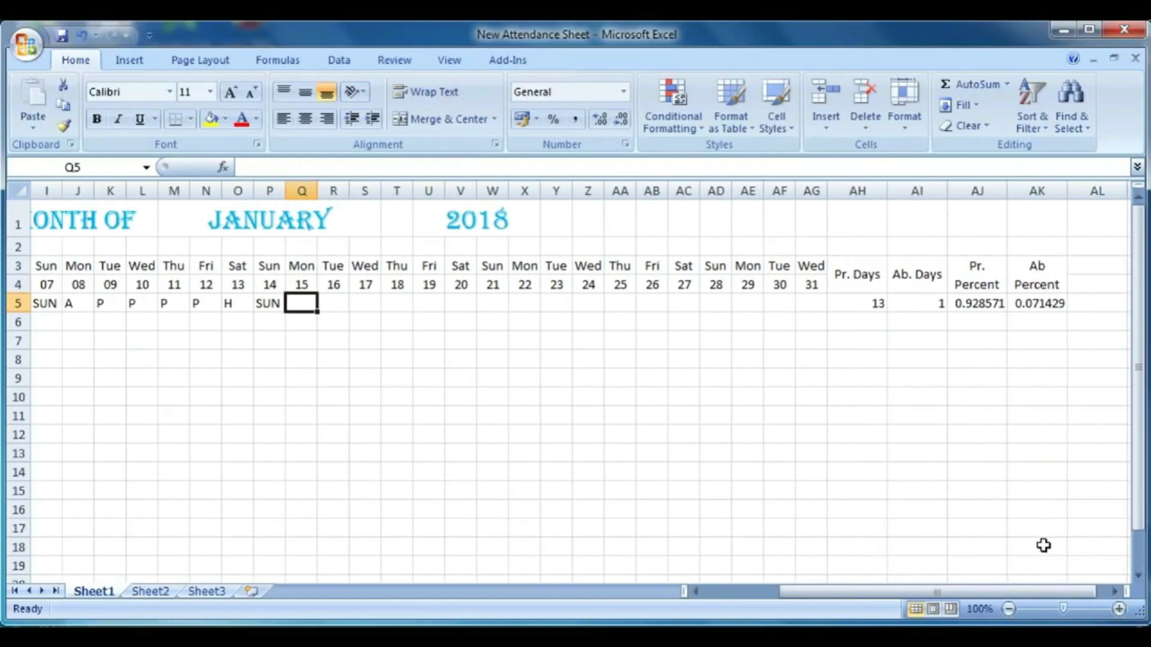
{"action": "left_click_drag", "start_coordinate": [976, 303], "coordinate": [1040, 303]}
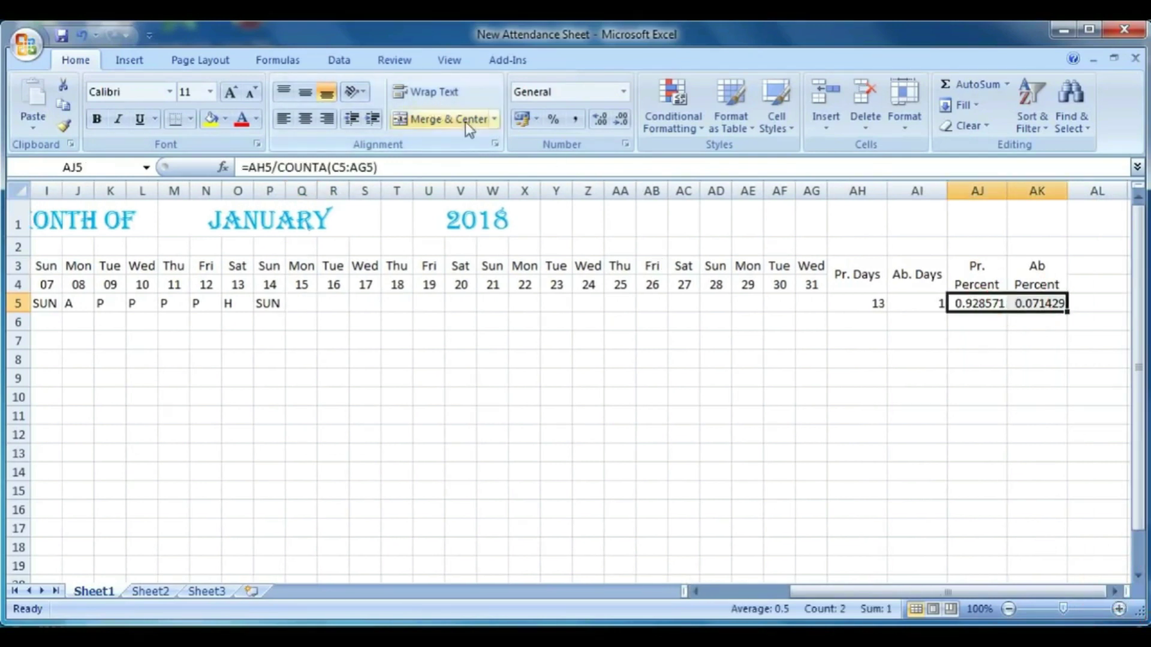
{"action": "left_click", "coordinate": [619, 120]}
{"action": "left_click", "coordinate": [619, 120]}
{"action": "left_click", "coordinate": [620, 120]}
{"action": "left_click", "coordinate": [619, 120]}
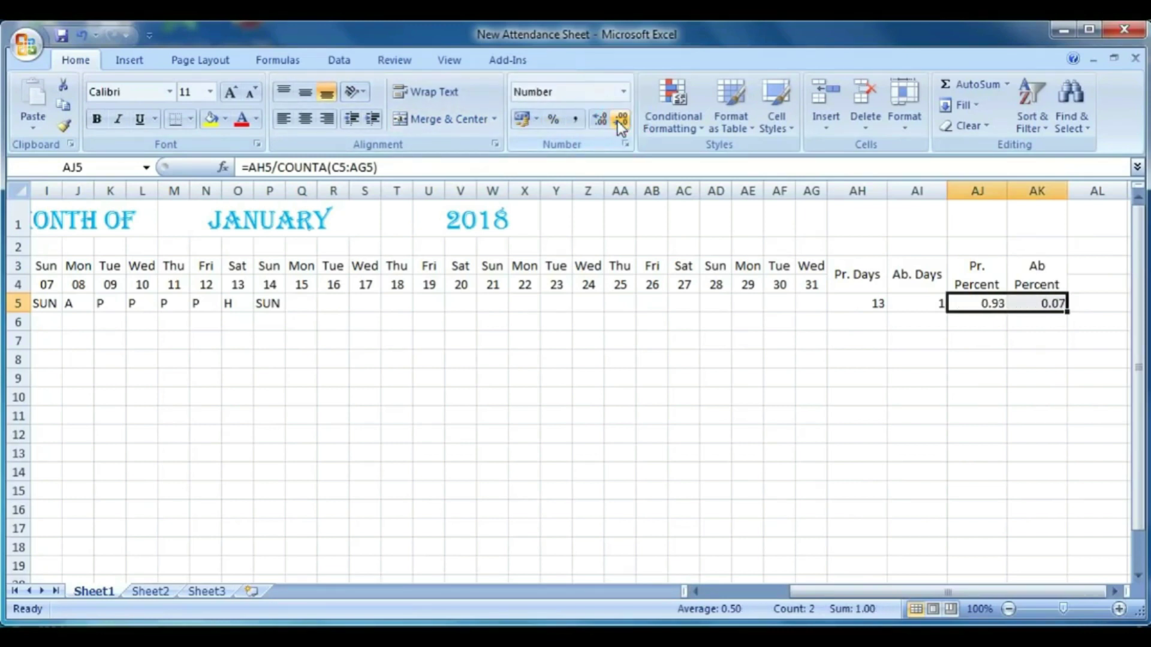
{"action": "left_click", "coordinate": [552, 118]}
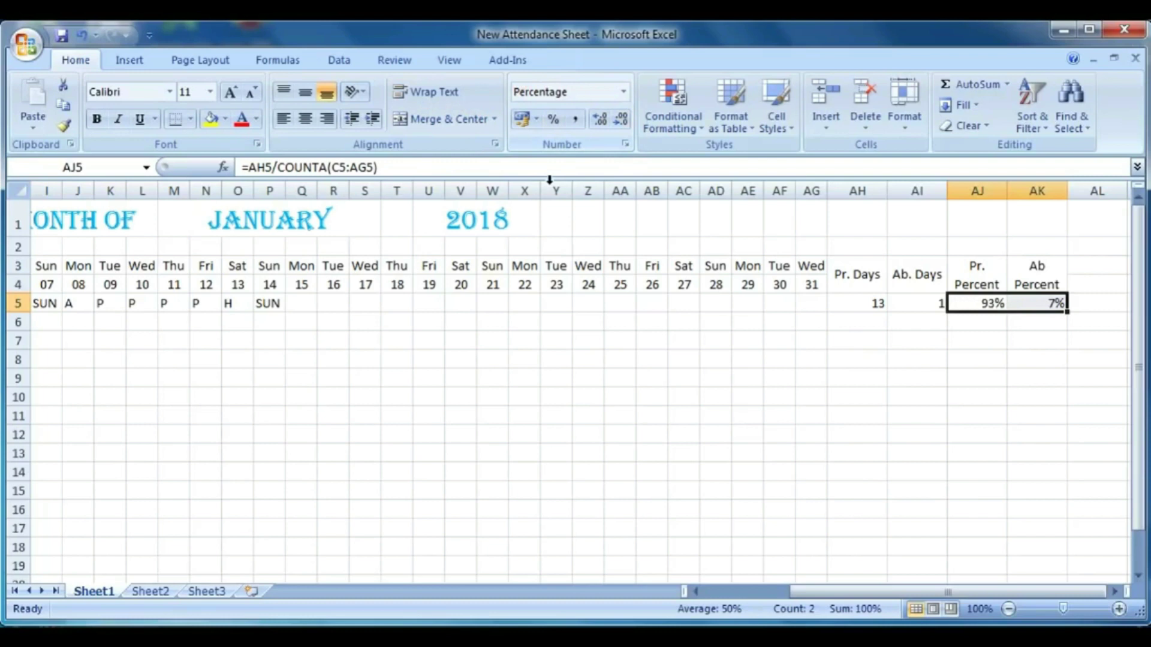
{"action": "left_click", "coordinate": [304, 303]}
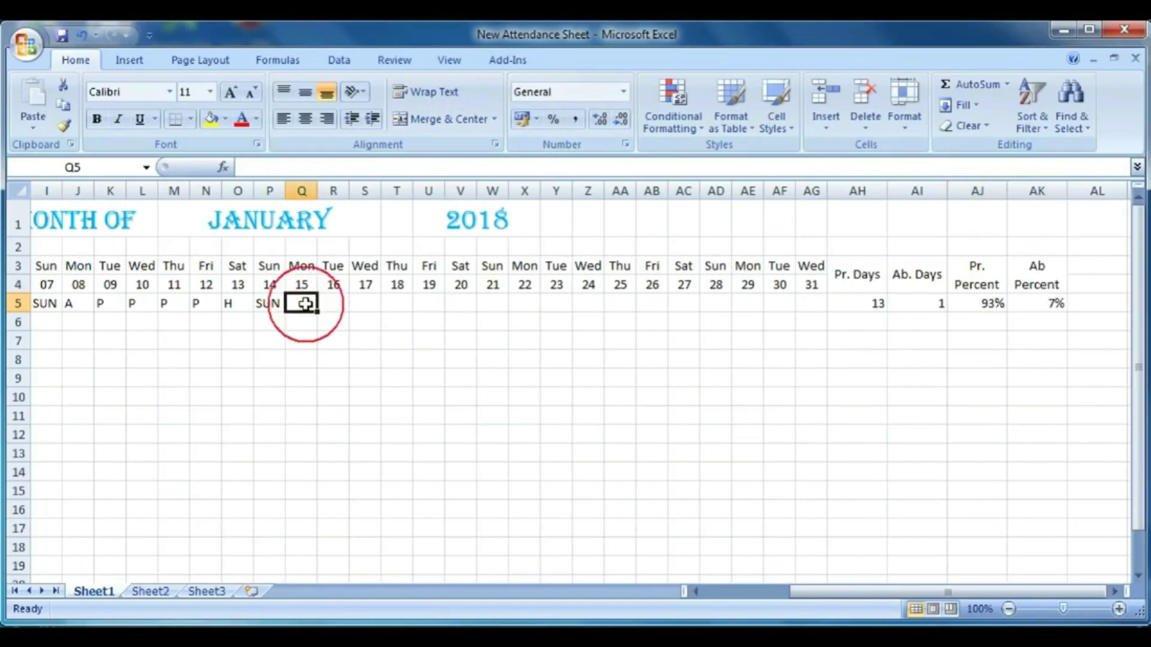
- Mark days 15–19 as P, day 20 as A and Sunday the 21st as SUN in row 5
{"action": "type", "text": "P"}
{"action": "key", "text": "Tab"}
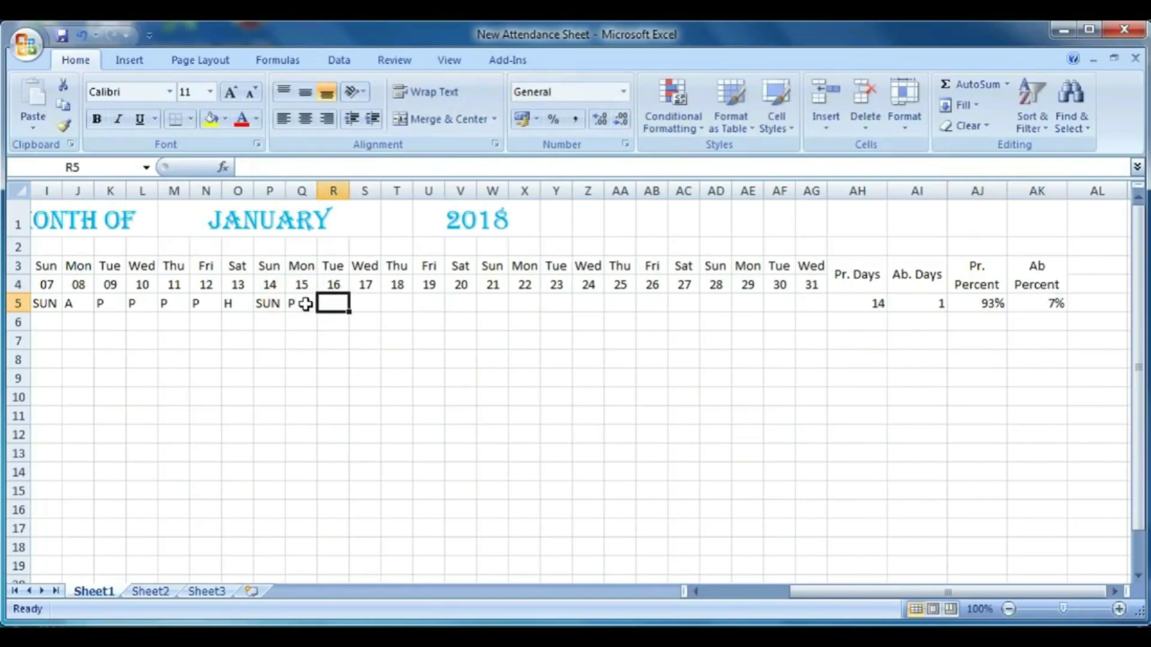
{"action": "type", "text": "P"}
{"action": "key", "text": "Tab"}
{"action": "type", "text": "P"}
{"action": "key", "text": "Tab"}
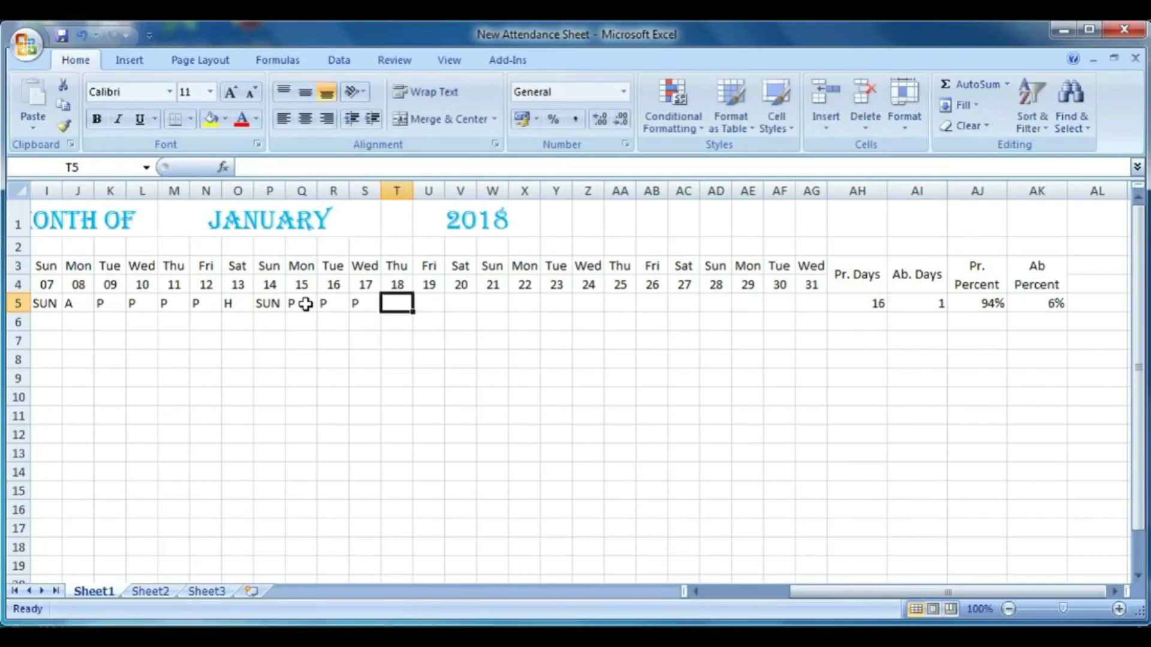
{"action": "type", "text": "P"}
{"action": "key", "text": "Tab"}
{"action": "type", "text": "P"}
{"action": "key", "text": "Tab"}
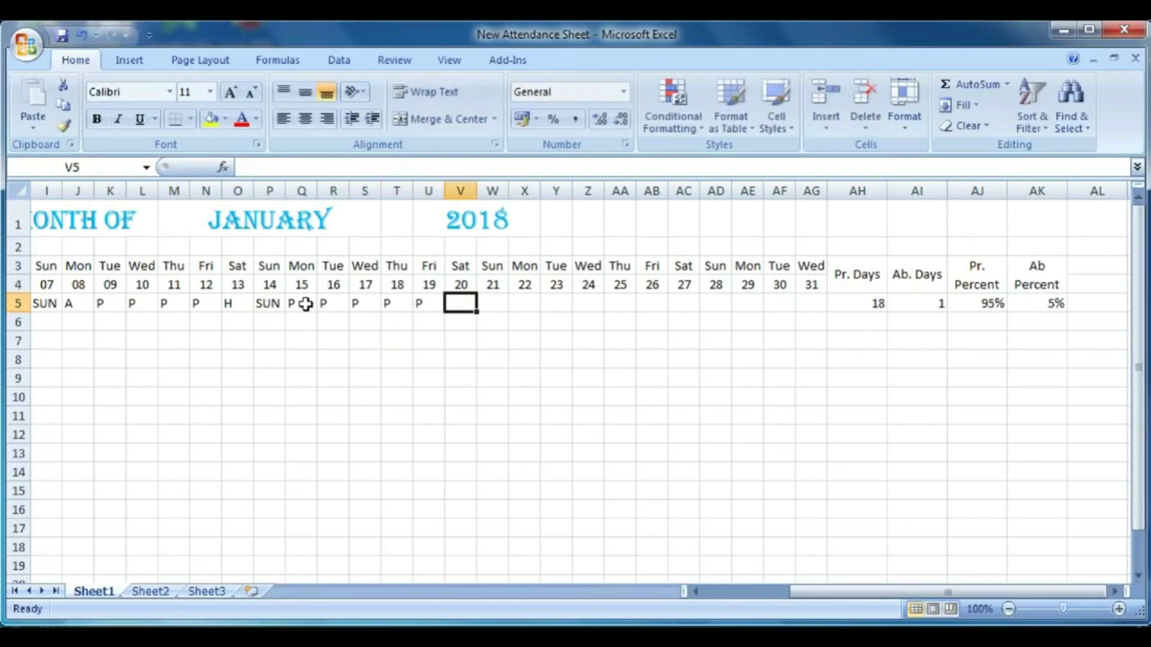
{"action": "type", "text": "A"}
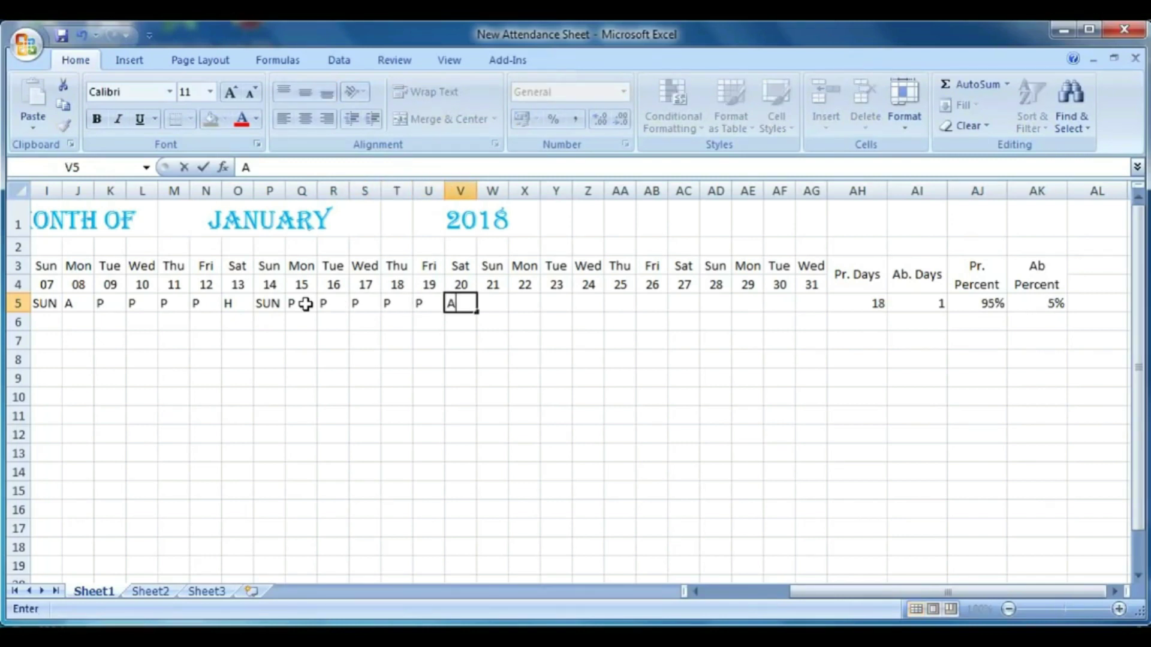
{"action": "key", "text": "Tab"}
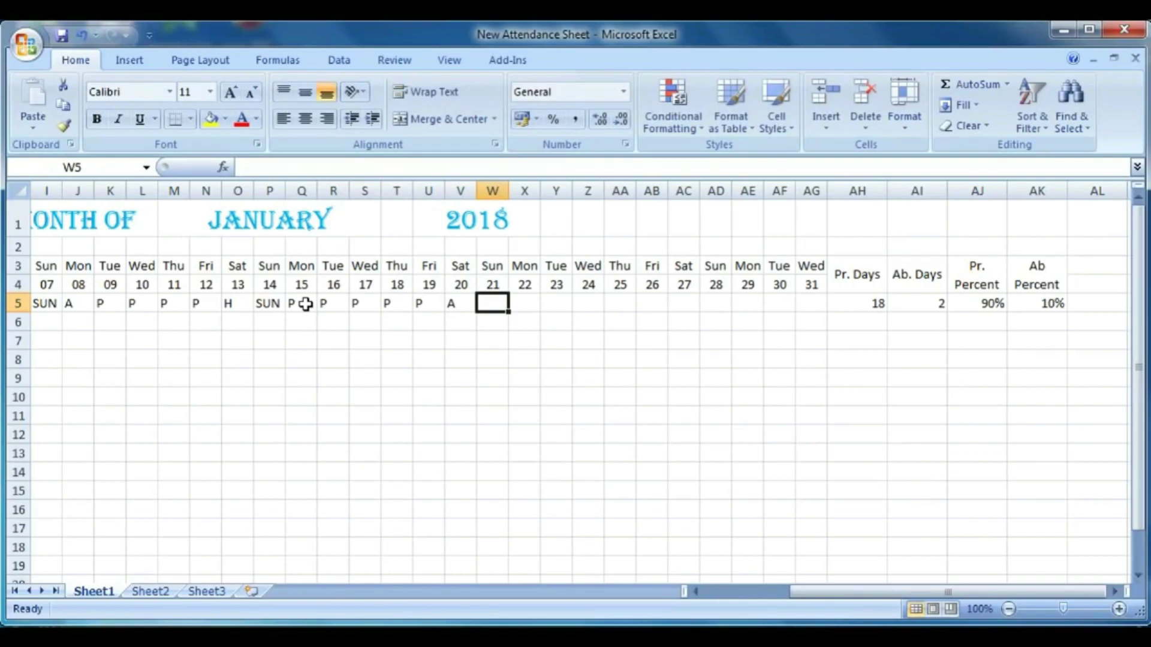
{"action": "type", "text": "SUN"}
{"action": "key", "text": "Tab"}
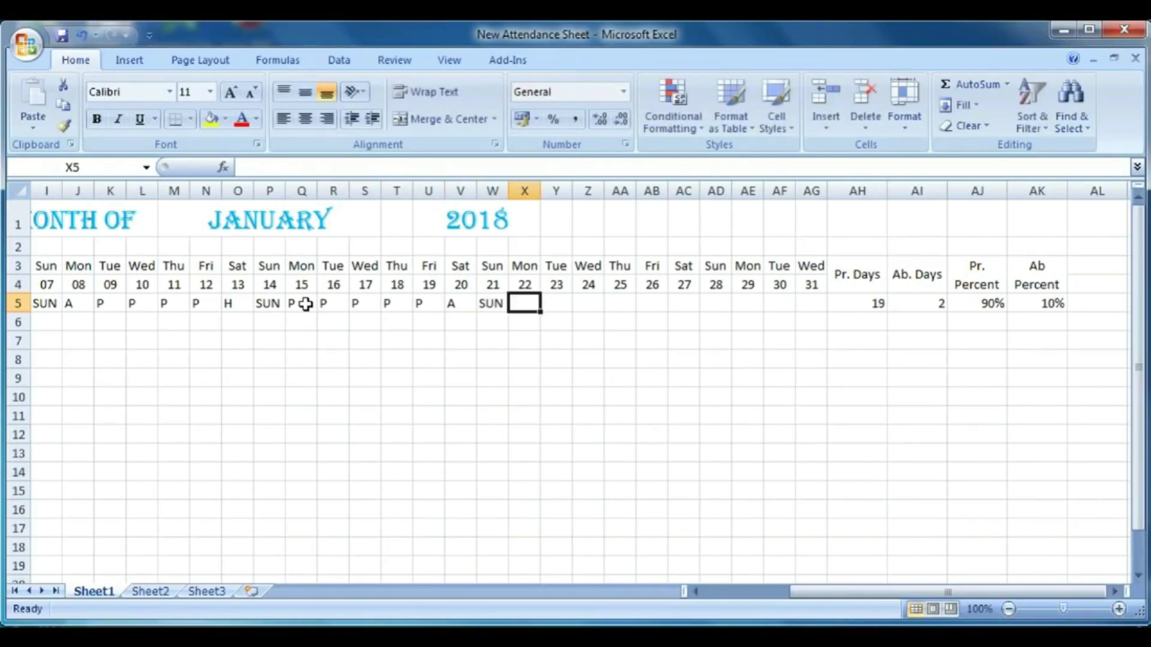
- Mark days 22 through 28 as P for Em001
{"action": "type", "text": "P"}
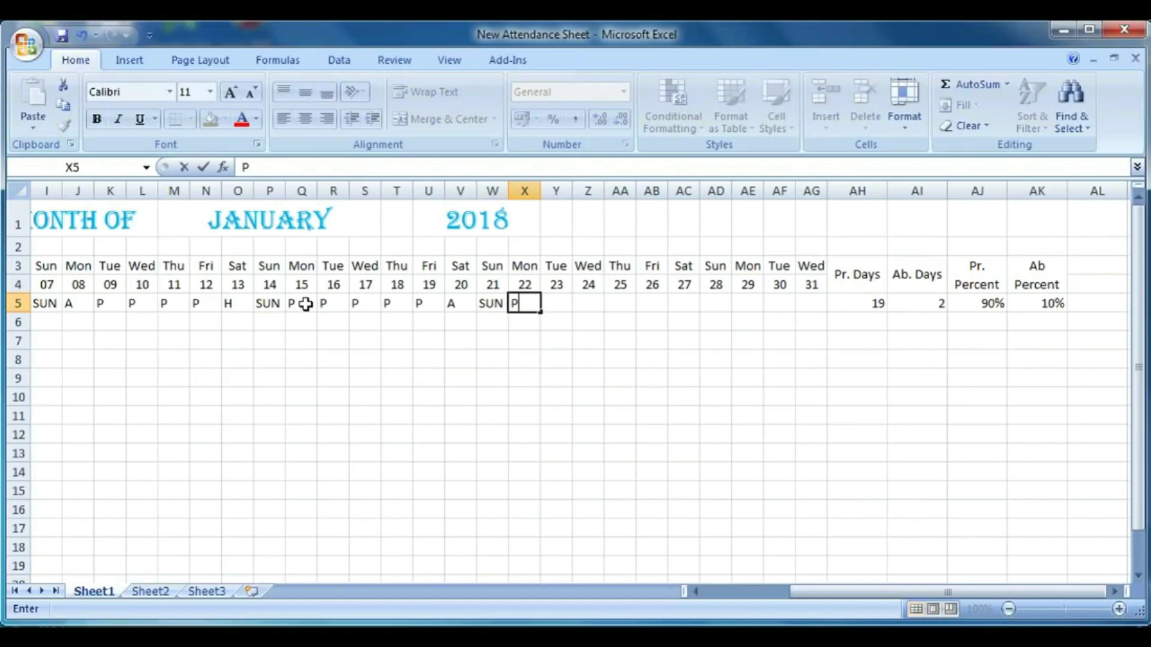
{"action": "key", "text": "Tab"}
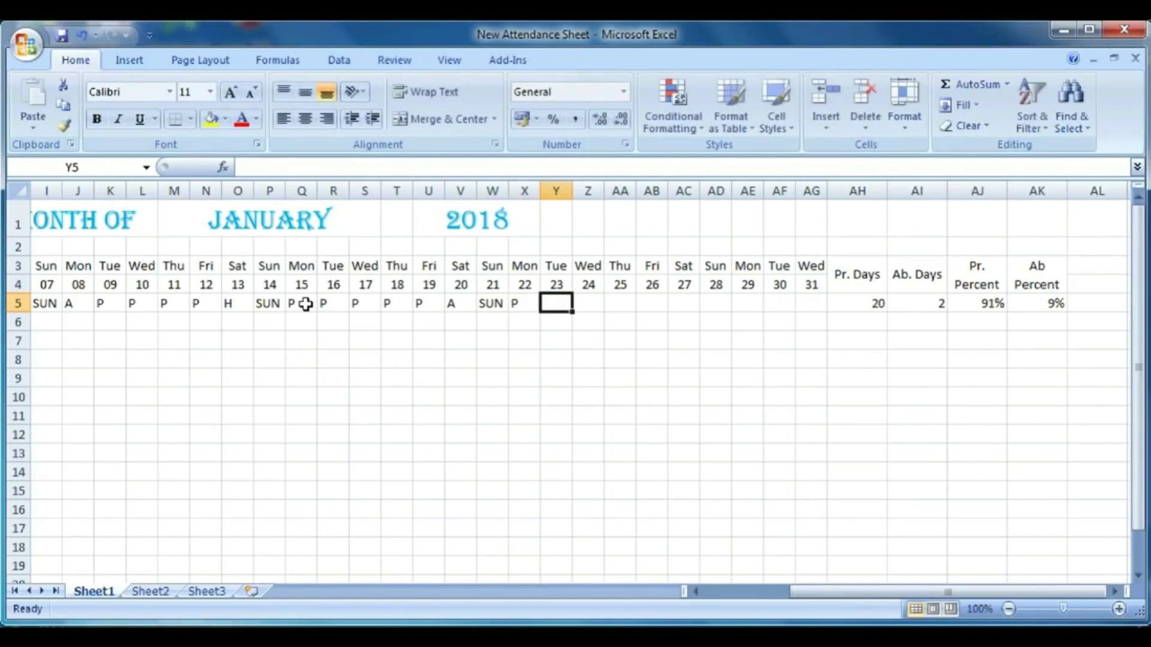
{"action": "type", "text": "P"}
{"action": "key", "text": "Tab"}
{"action": "type", "text": "P"}
{"action": "key", "text": "Tab"}
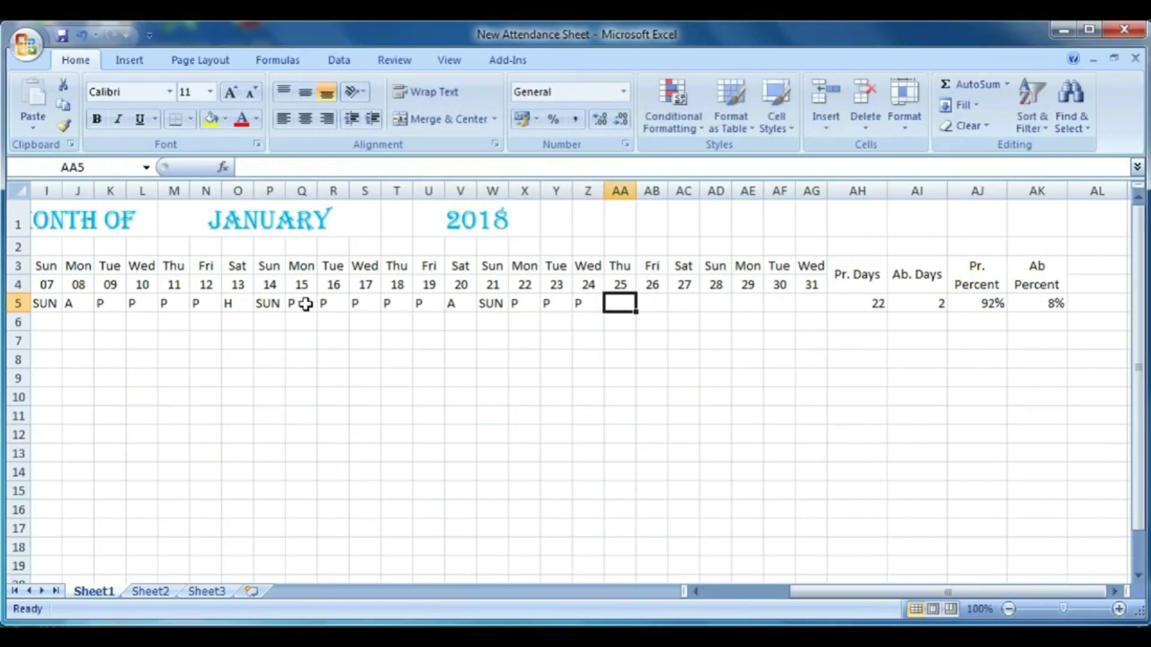
{"action": "type", "text": "P"}
{"action": "key", "text": "Tab"}
{"action": "type", "text": "P"}
{"action": "key", "text": "Tab"}
{"action": "type", "text": "P"}
{"action": "key", "text": "Tab"}
{"action": "type", "text": "P"}
{"action": "key", "text": "Tab"}
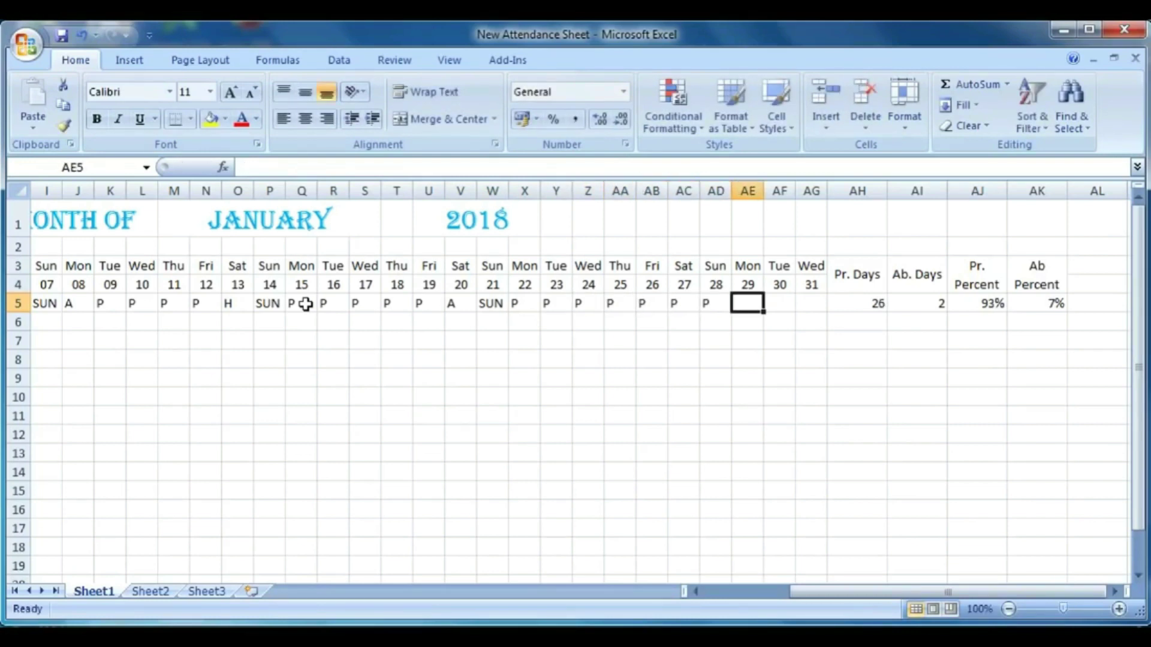
- Correct day 28 in AD5 to SUN and mark days 29, 30 and 31 as P
{"action": "key", "text": "Left"}
{"action": "key", "text": "Left"}
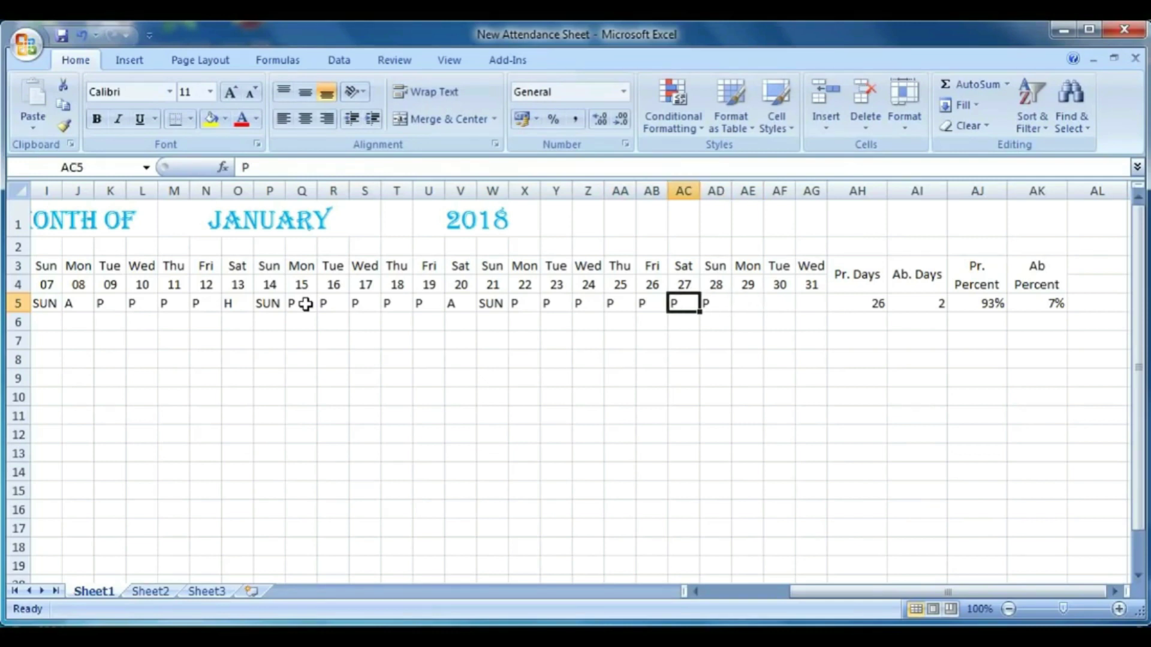
{"action": "key", "text": "Right"}
{"action": "type", "text": "A"}
{"action": "key", "text": "Tab"}
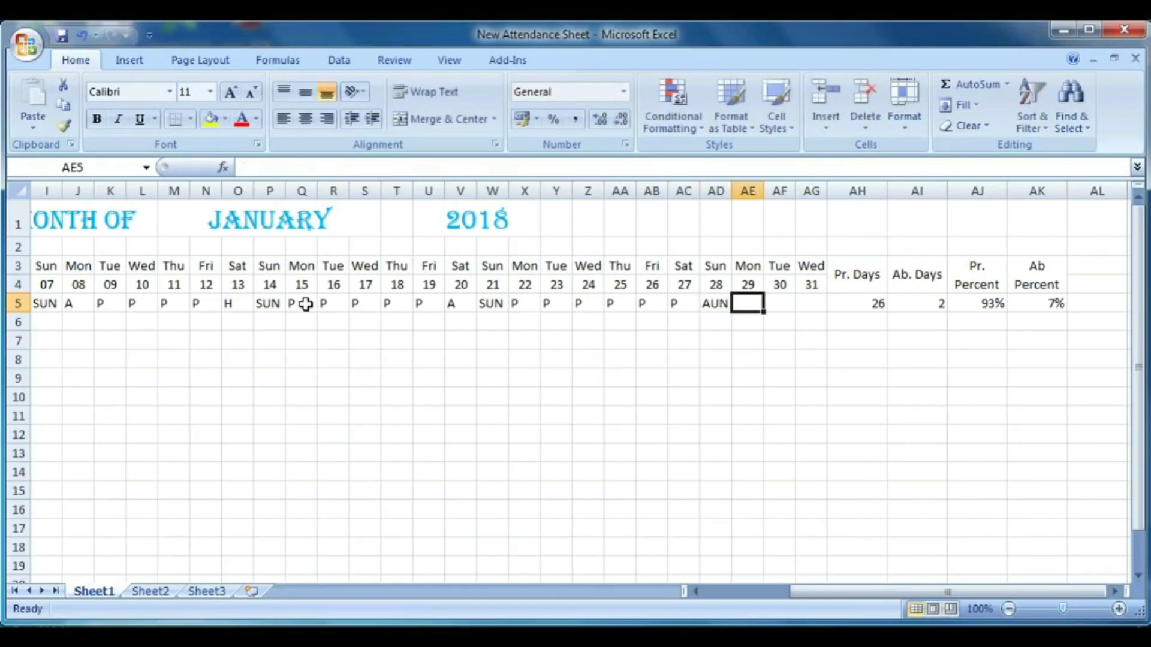
{"action": "key", "text": "Left"}
{"action": "key", "text": "Left"}
{"action": "key", "text": "Right"}
{"action": "type", "text": "SUN"}
{"action": "key", "text": "Tab"}
{"action": "type", "text": "P"}
{"action": "key", "text": "Tab"}
{"action": "type", "text": "P"}
{"action": "key", "text": "Tab"}
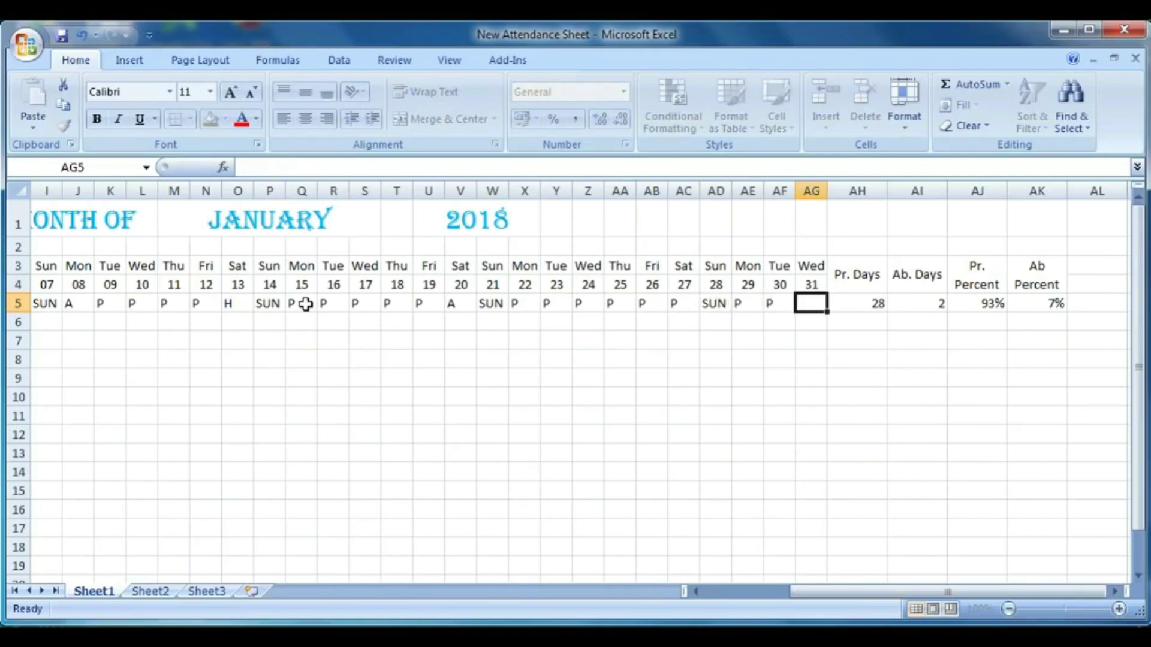
{"action": "type", "text": "P"}
{"action": "key", "text": "Tab"}
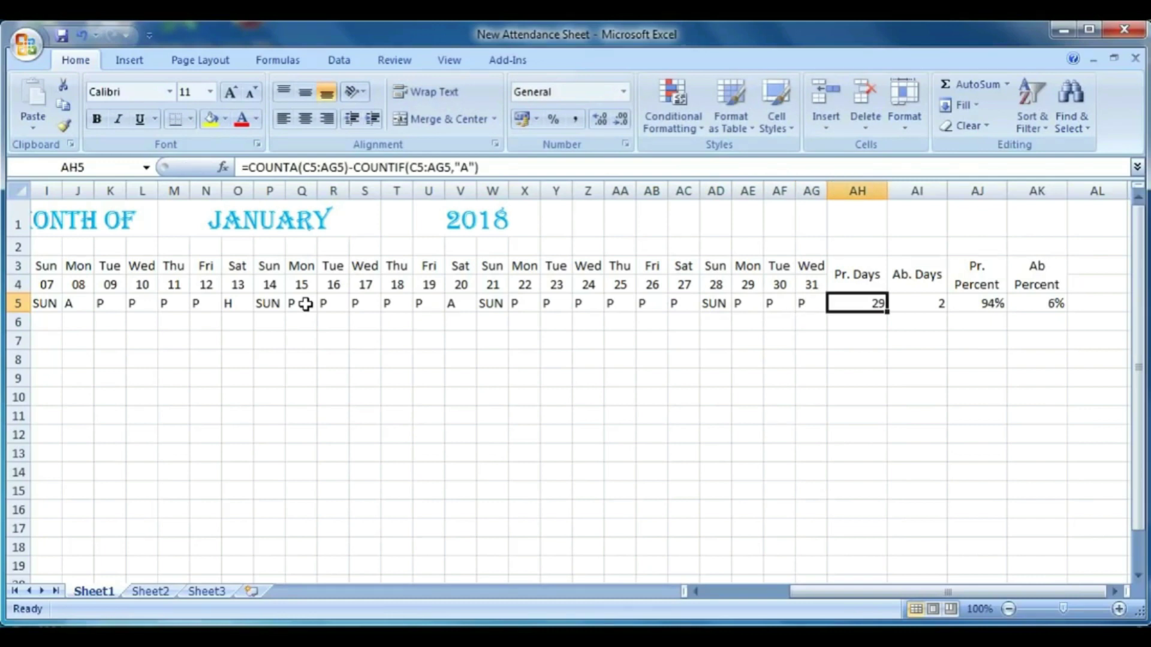
- Fill the employee codes Em001 through Em010 down column A to row 14
{"action": "scroll", "coordinate": [406, 384], "scroll_direction": "left", "scroll_amount": 4}
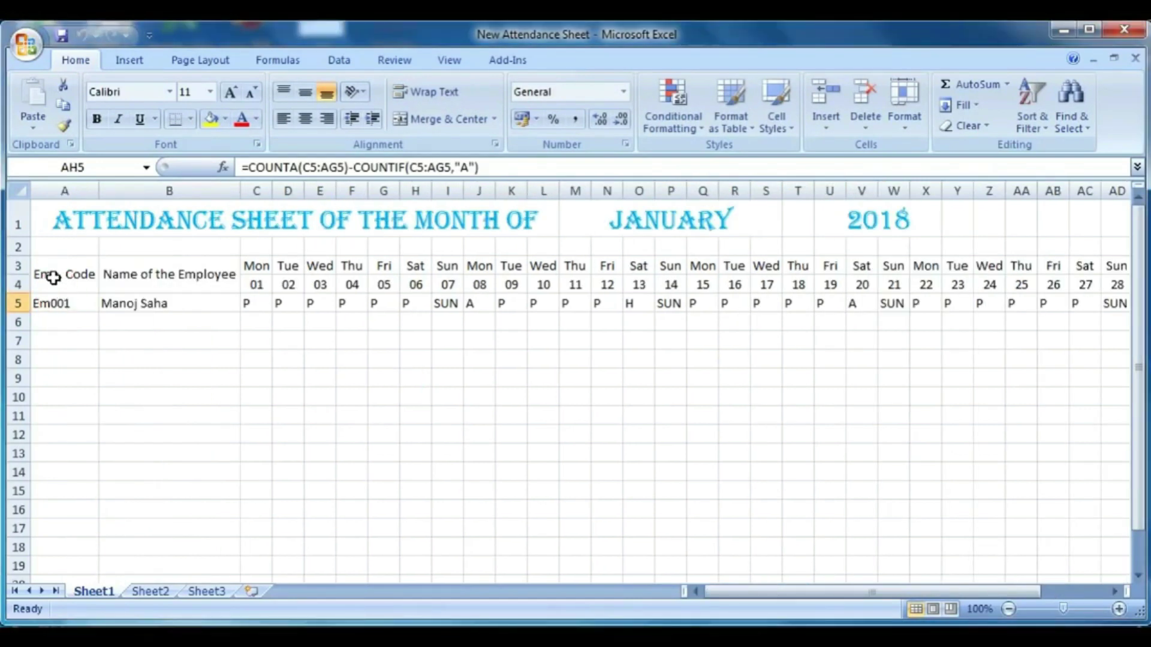
{"action": "left_click_drag", "start_coordinate": [53, 273], "coordinate": [96, 478]}
{"action": "left_click", "coordinate": [56, 304]}
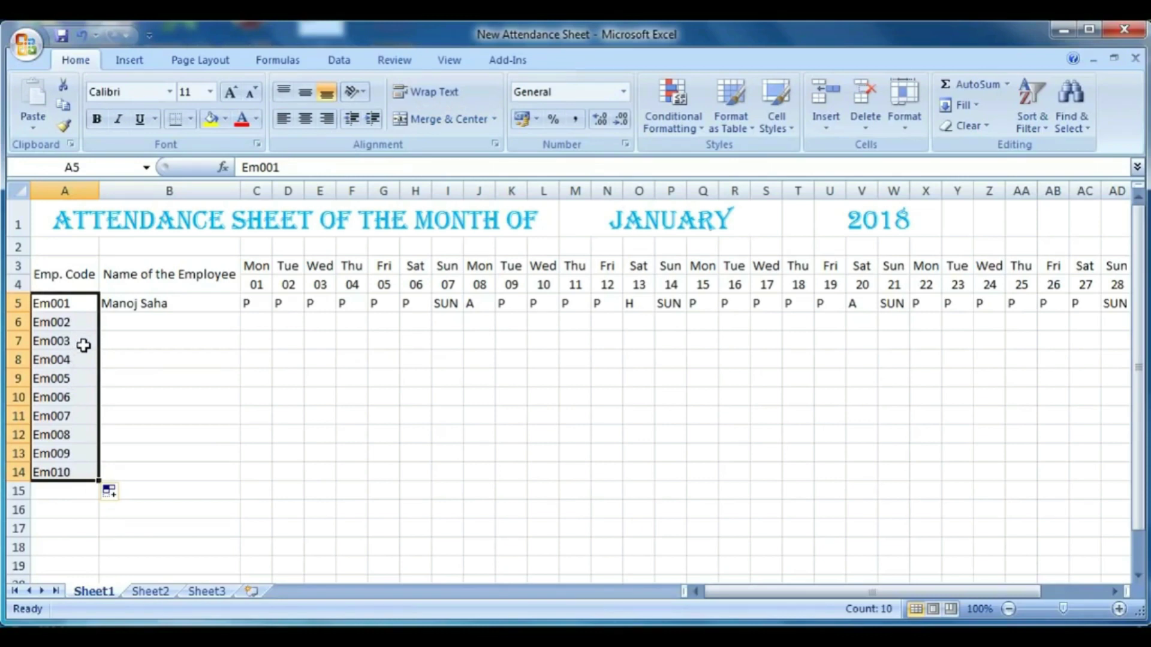
- Enter employee names for Em002 through Em005 in column B
{"action": "left_click", "coordinate": [198, 327]}
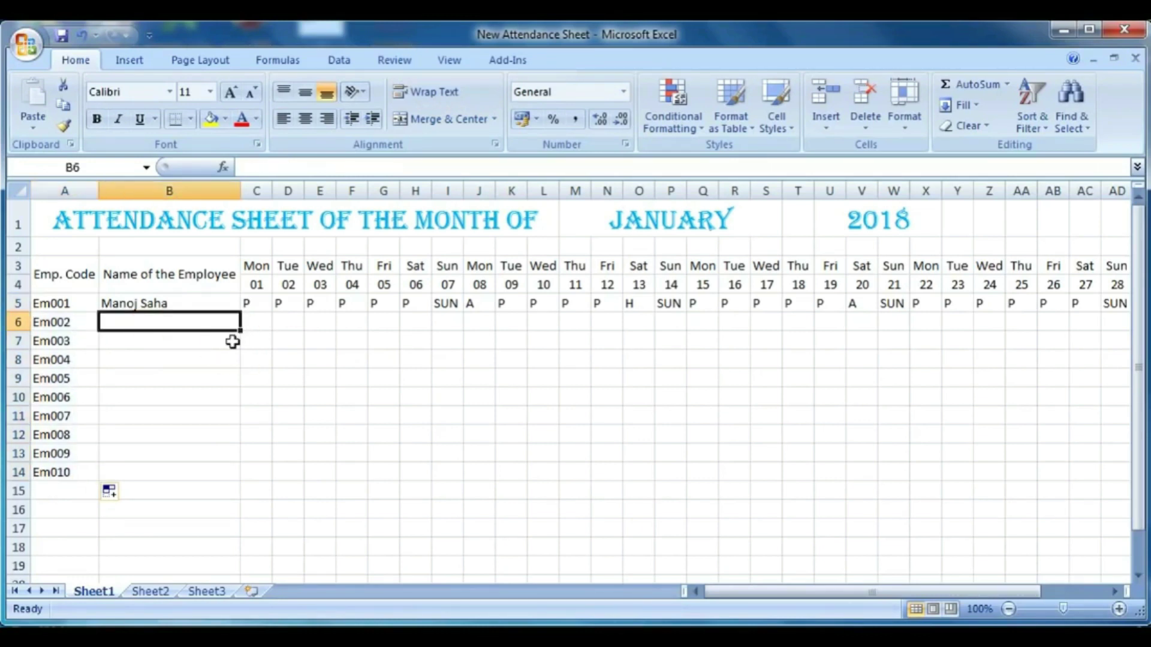
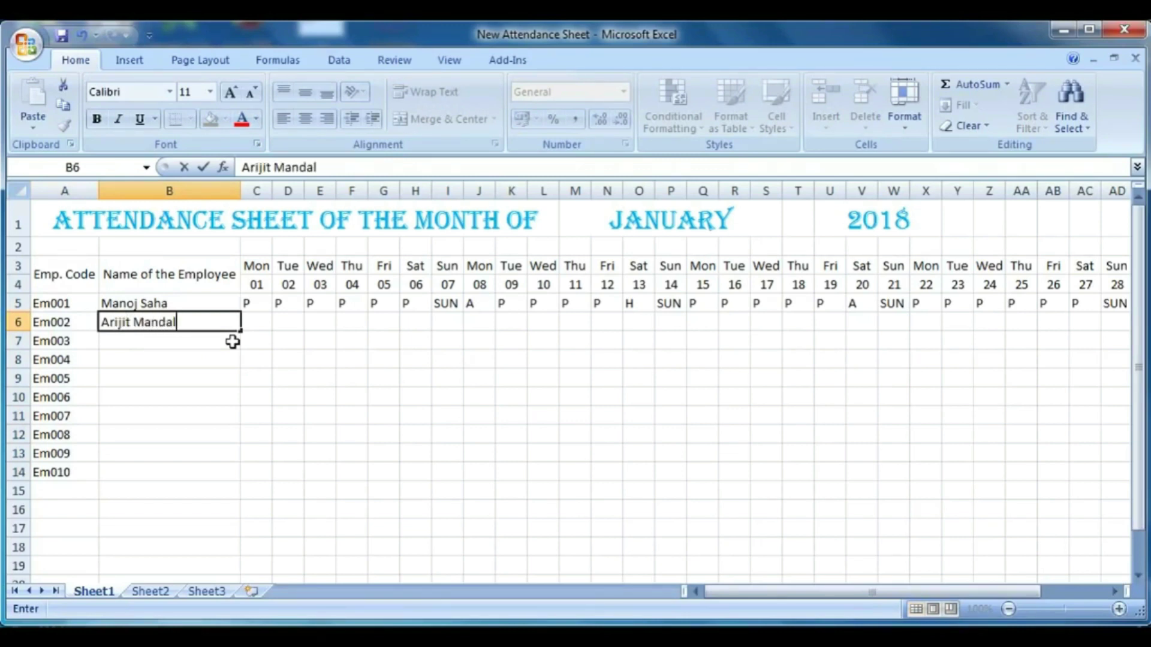
{"action": "key", "text": "Return"}
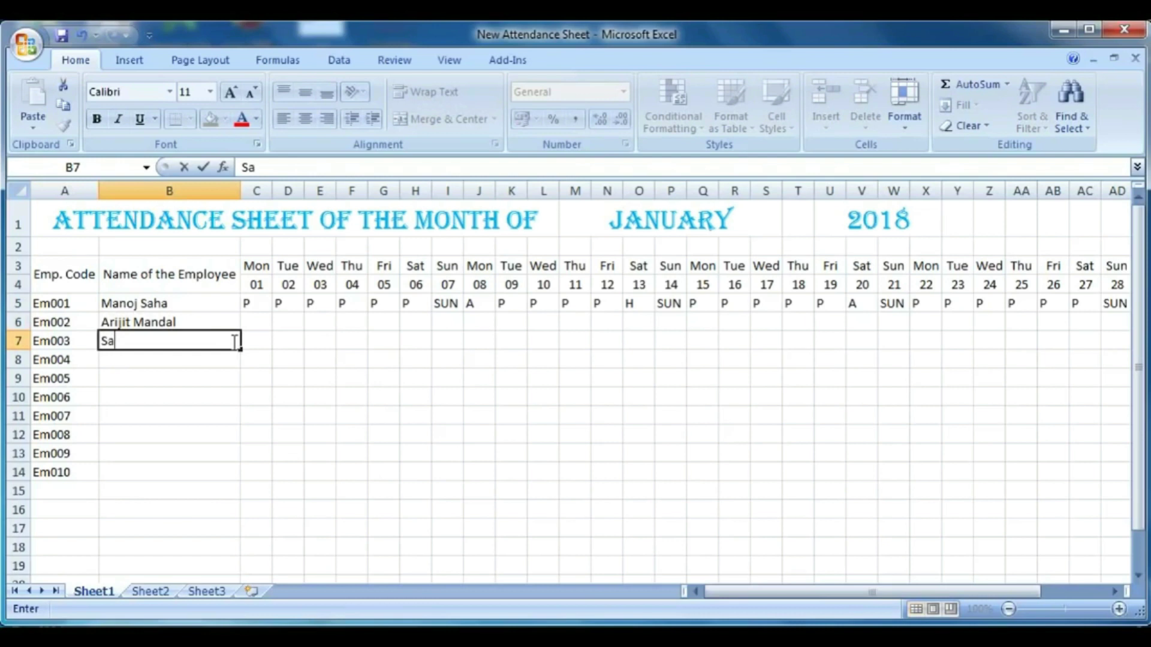
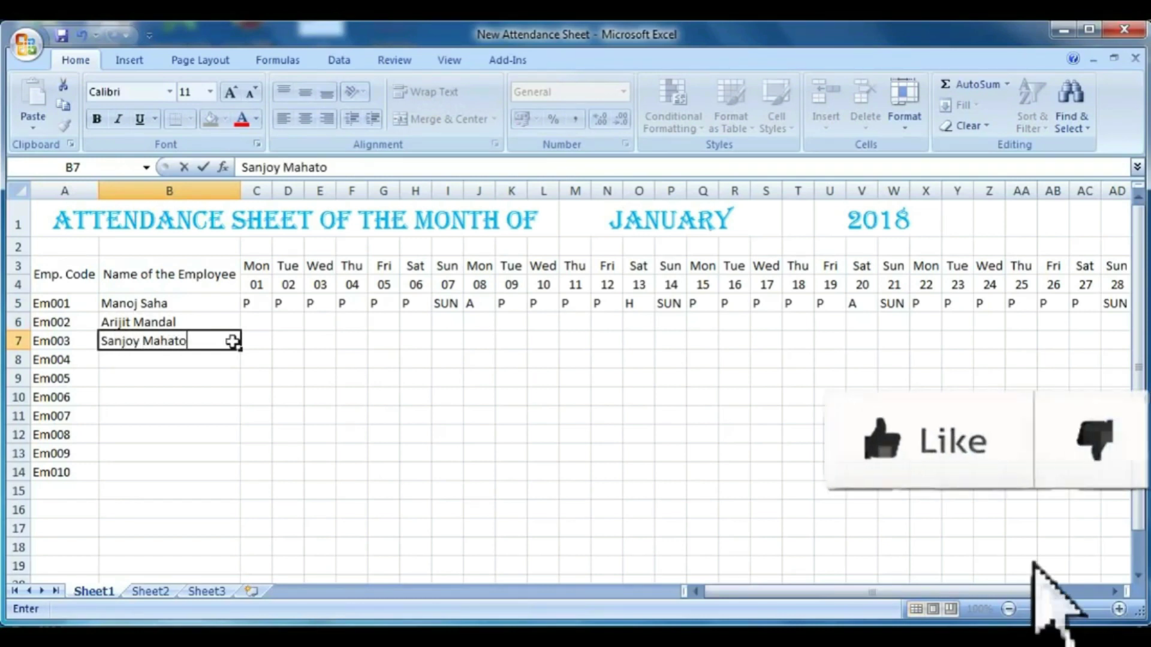
{"action": "key", "text": "Return"}
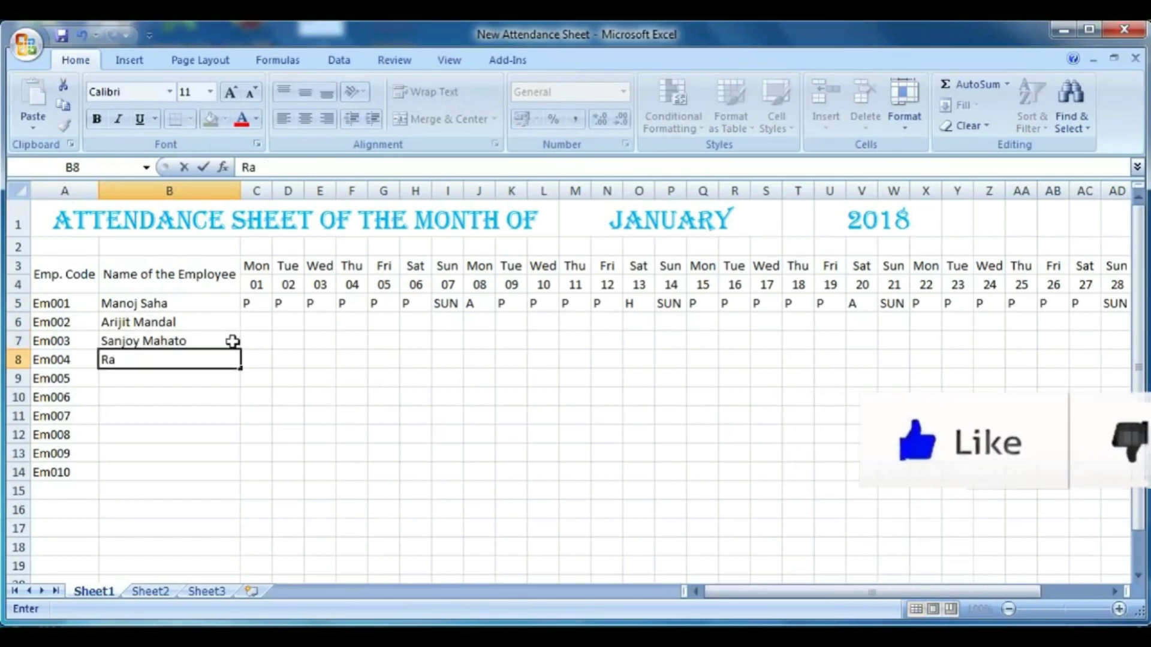
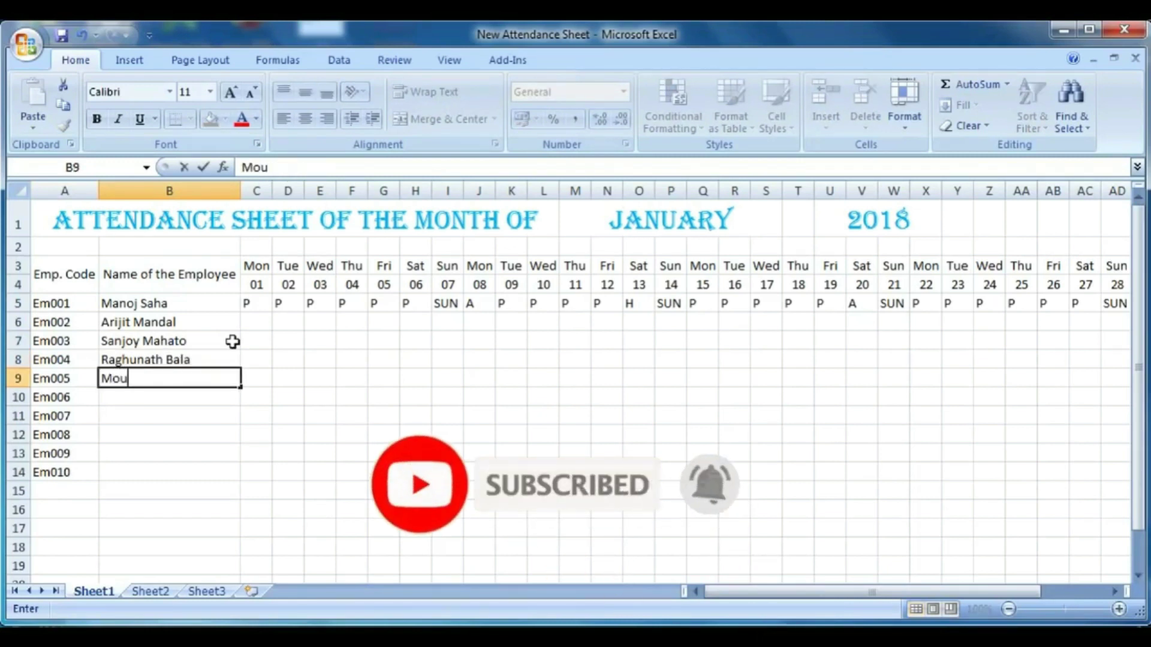
{"action": "key", "text": "Return"}
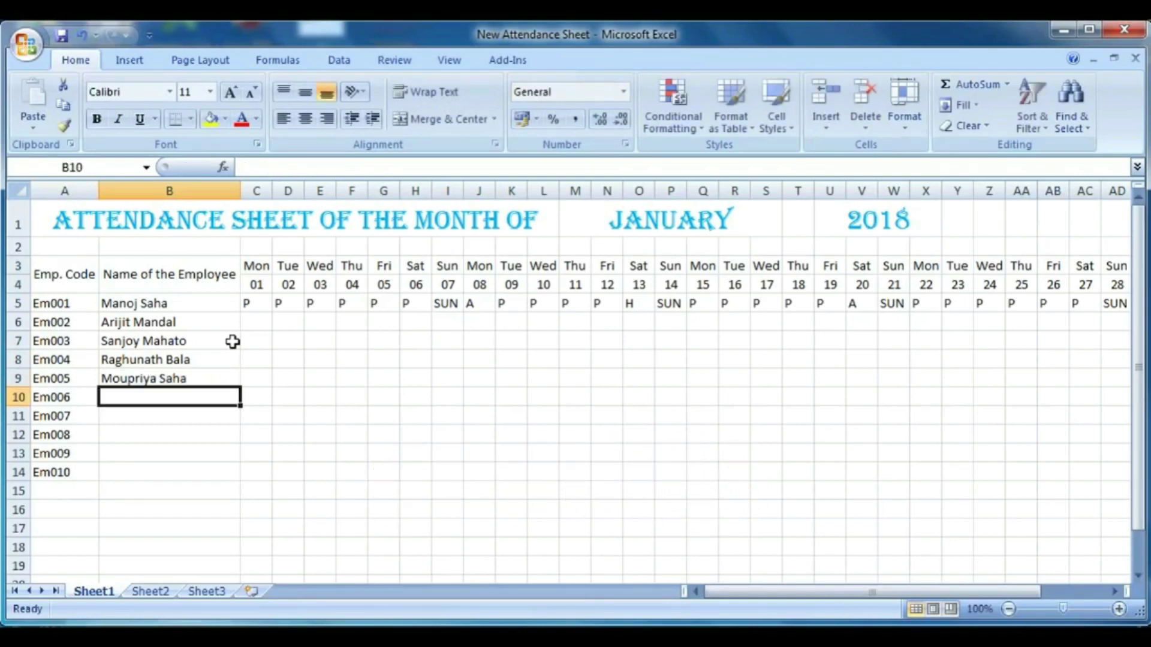
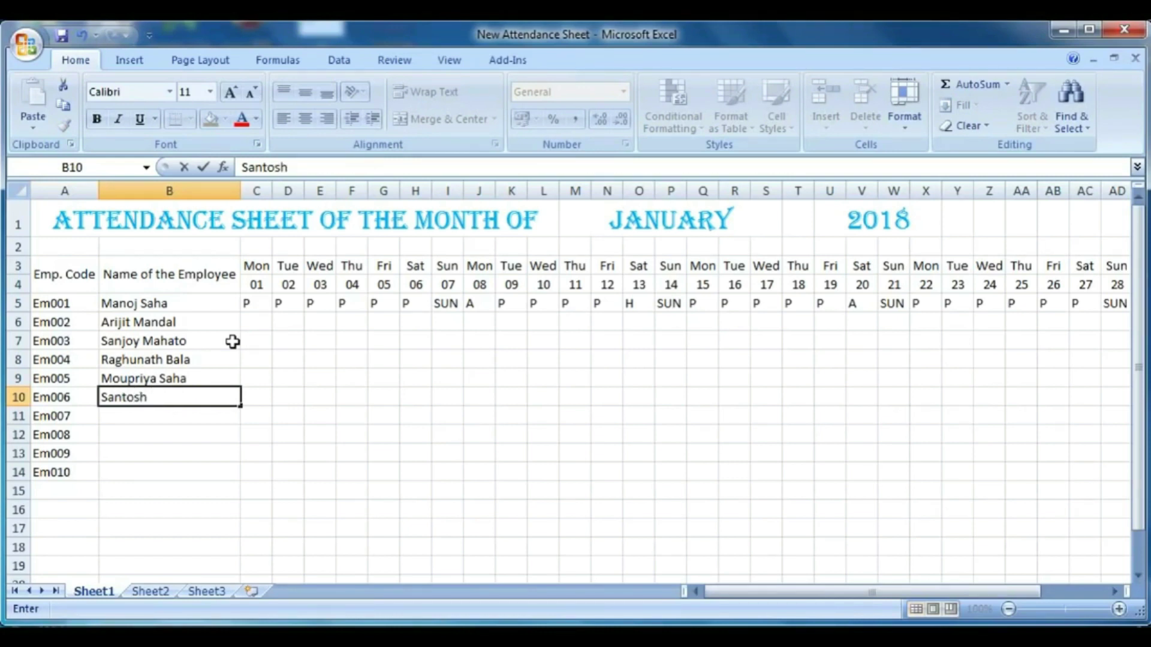
- Enter employee names for Em006 through Em010 in column B
{"action": "key", "text": "Return"}
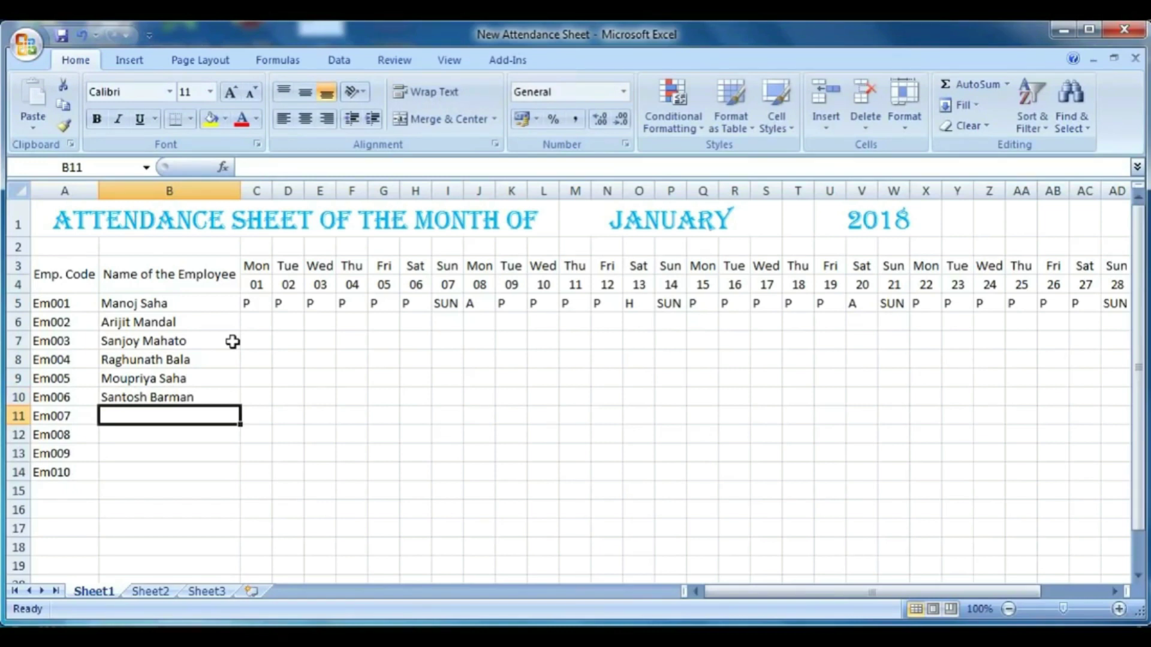
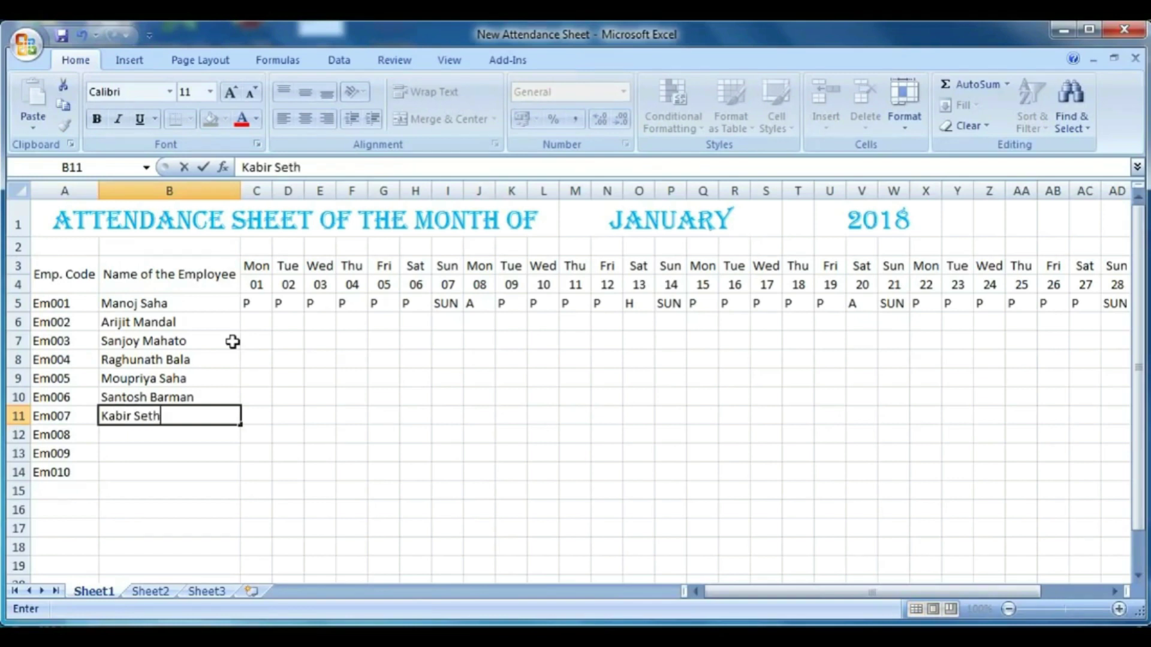
{"action": "key", "text": "Return"}
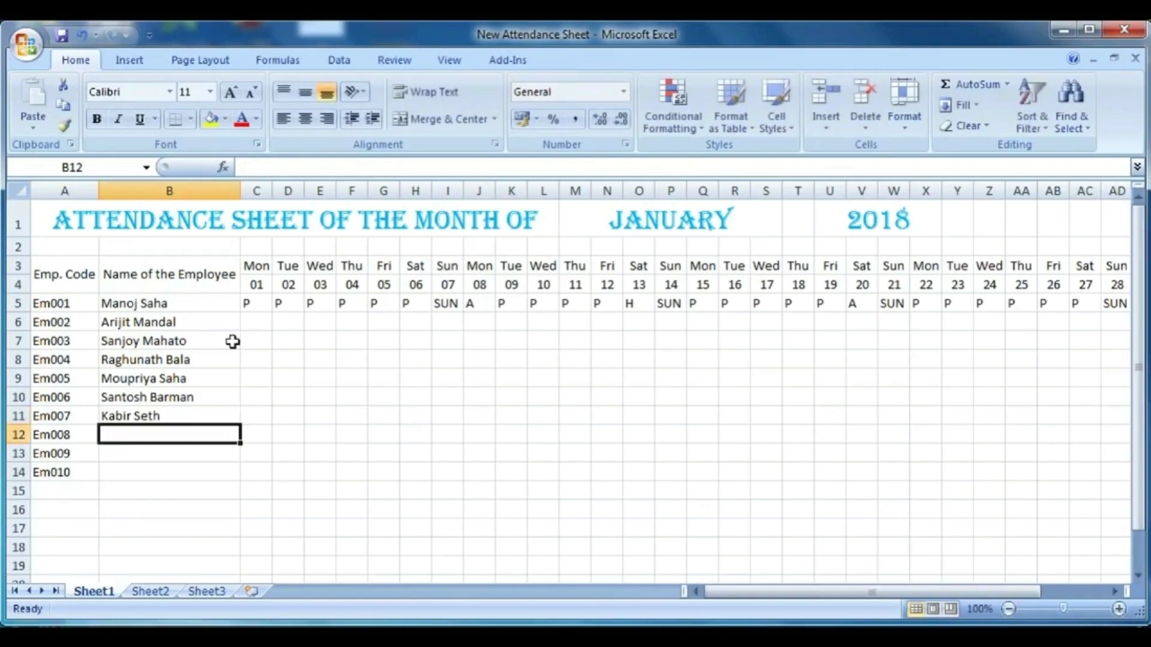
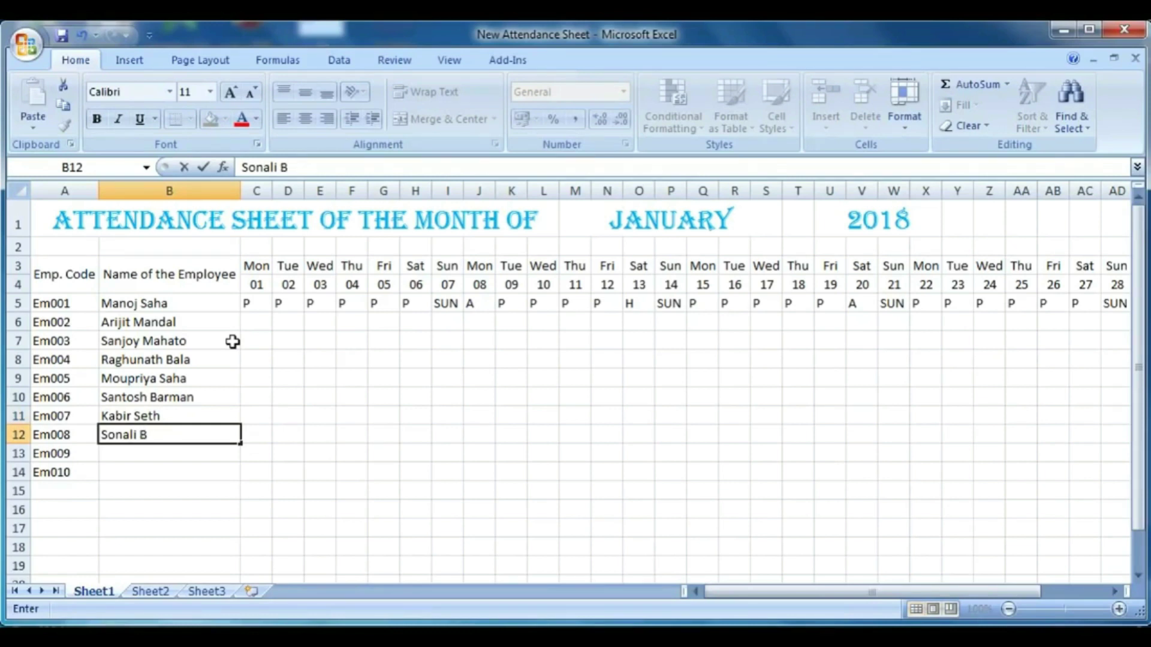
{"action": "key", "text": "Return"}
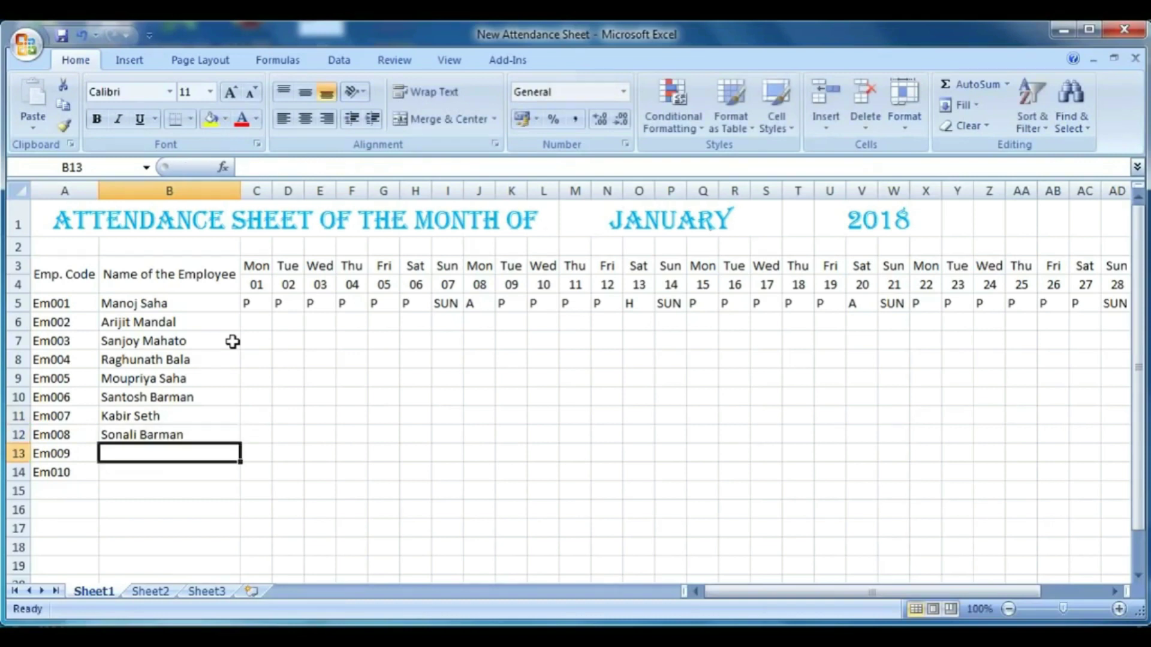
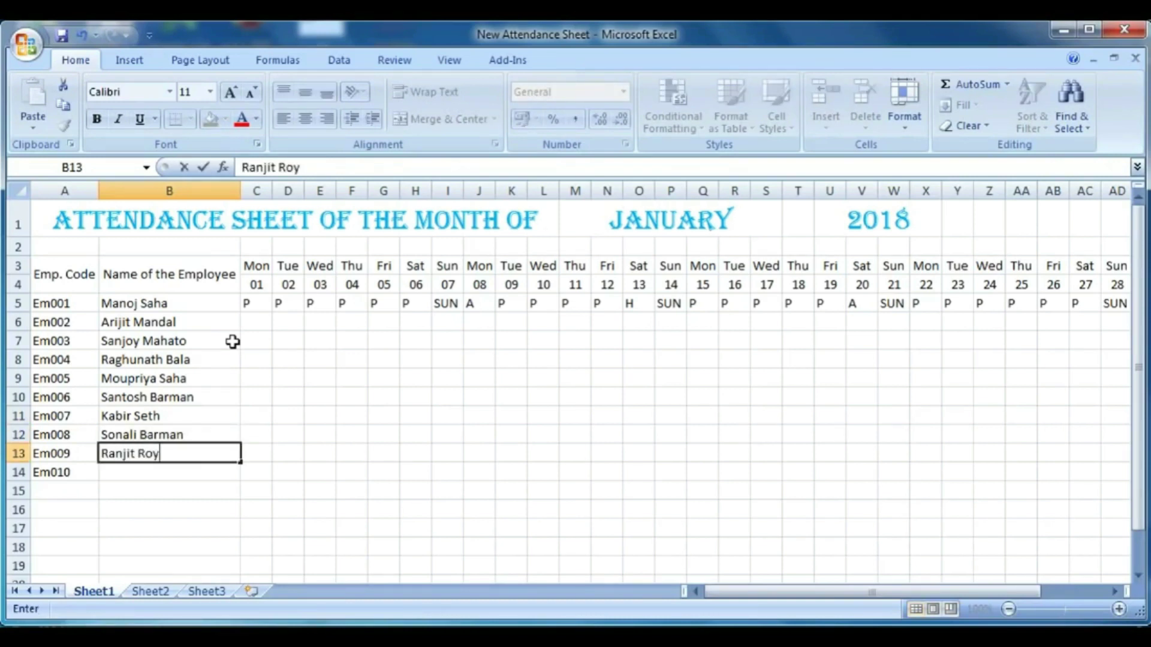
{"action": "key", "text": "Return"}
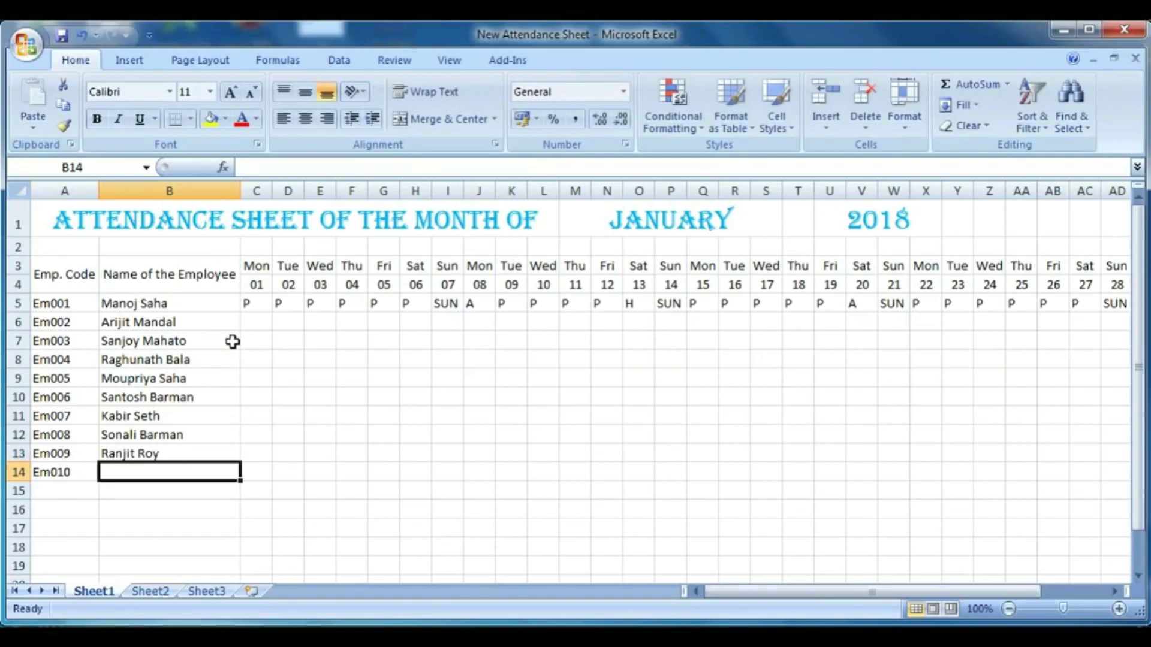
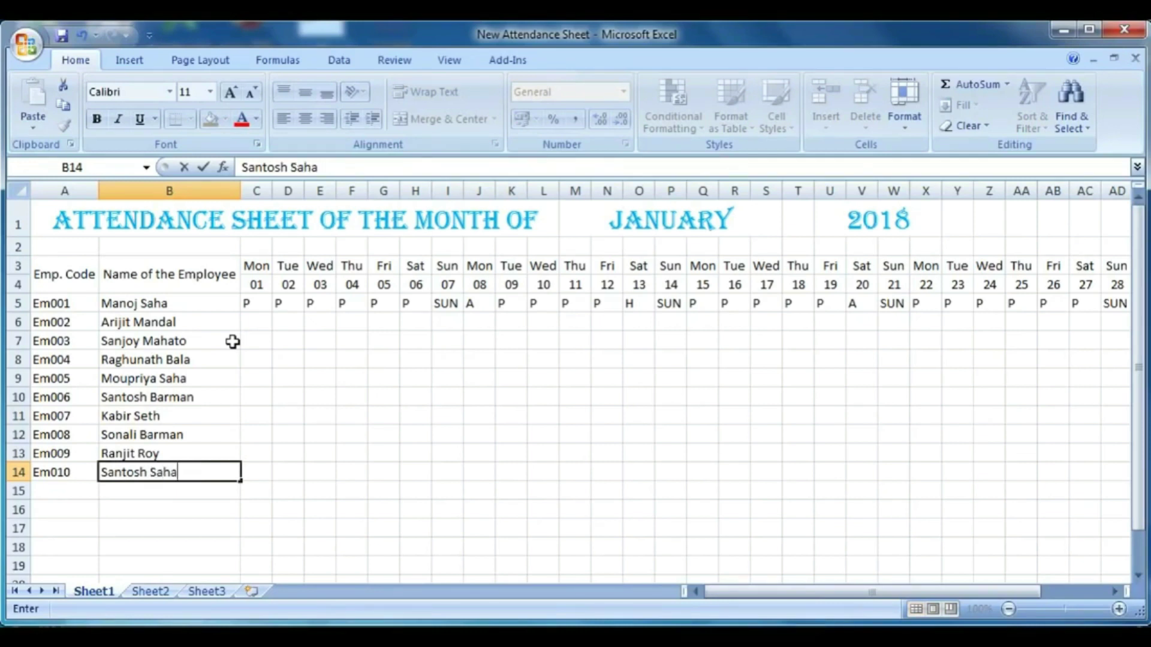
{"action": "key", "text": "Return"}
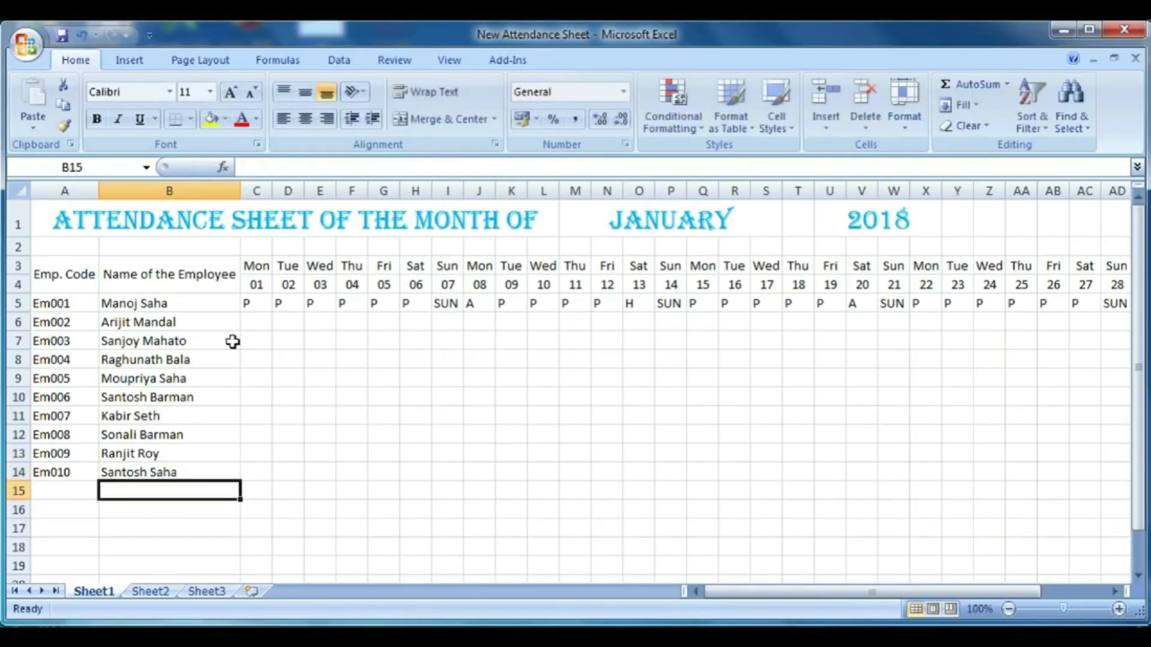
- Bold header rows 3–4, from Emp. Code across all day columns, and fill them light blue
{"action": "left_click_drag", "start_coordinate": [35, 266], "coordinate": [156, 465]}
{"action": "left_click_drag", "start_coordinate": [90, 270], "coordinate": [1048, 286]}
{"action": "left_click", "coordinate": [96, 119]}
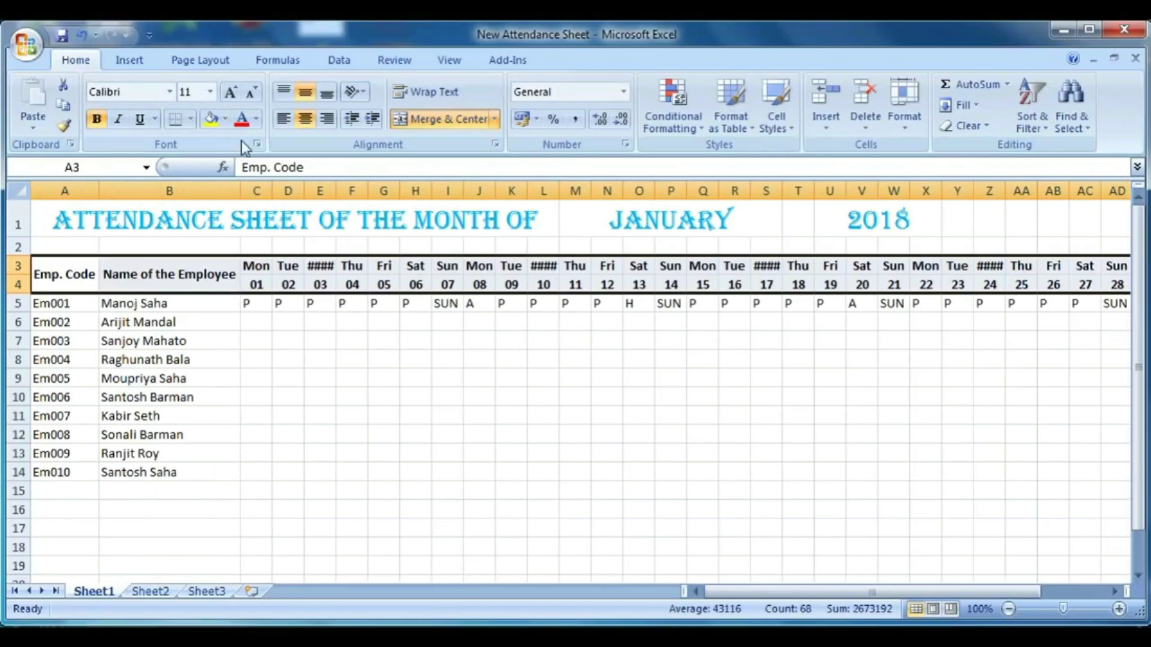
{"action": "left_click", "coordinate": [226, 118]}
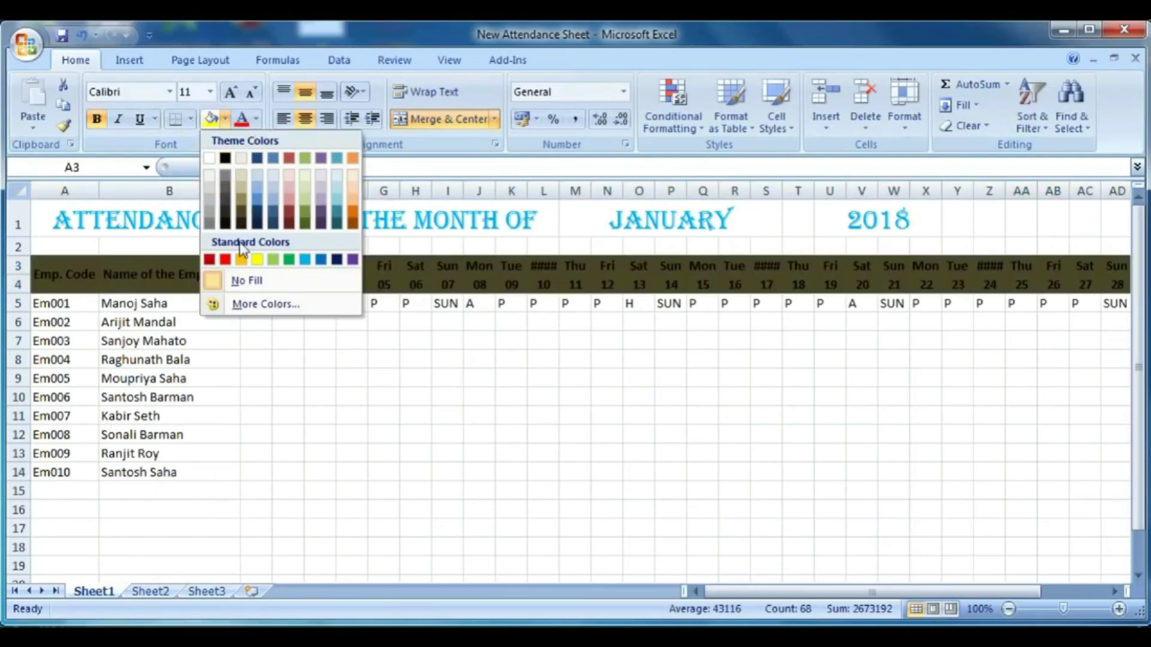
{"action": "left_click", "coordinate": [304, 259]}
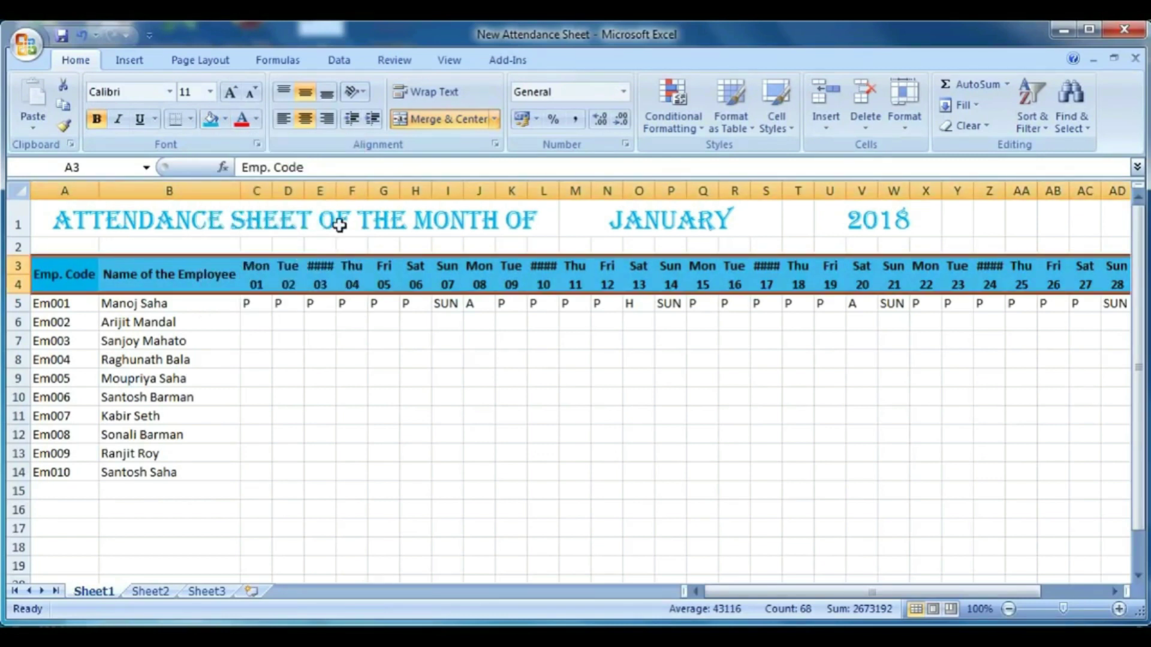
- Widen columns E and L and the day 17, 24 and 31 columns so each header shows Wed
{"action": "left_click", "coordinate": [321, 190]}
{"action": "left_click_drag", "start_coordinate": [335, 191], "coordinate": [339, 191]}
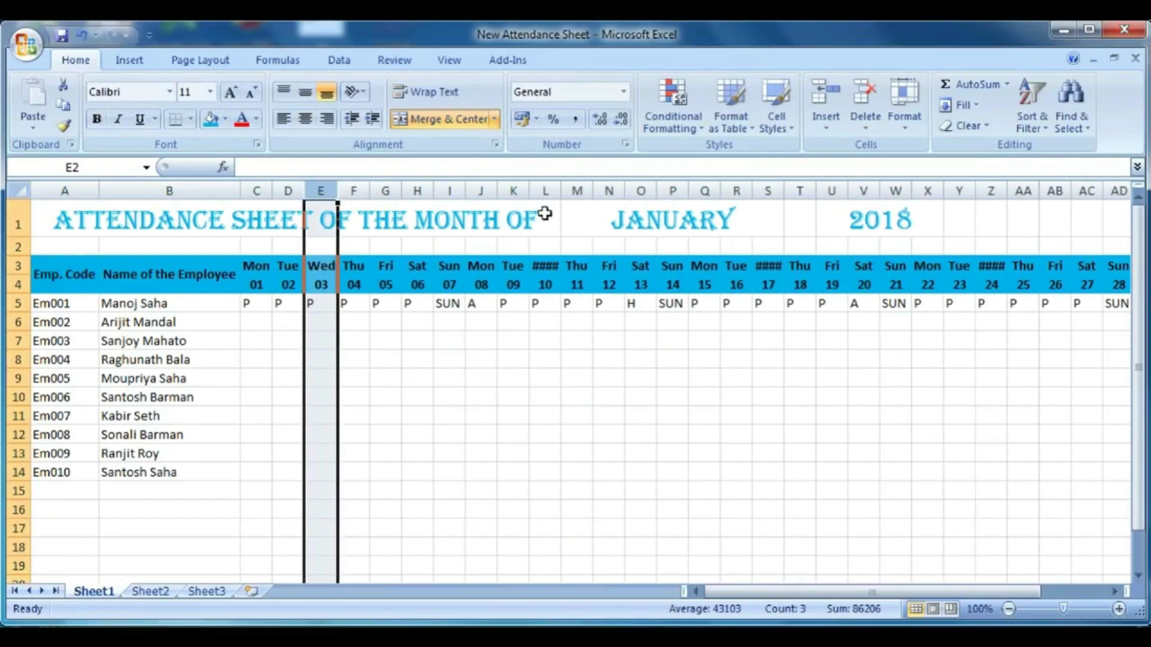
{"action": "left_click_drag", "start_coordinate": [561, 193], "coordinate": [562, 191]}
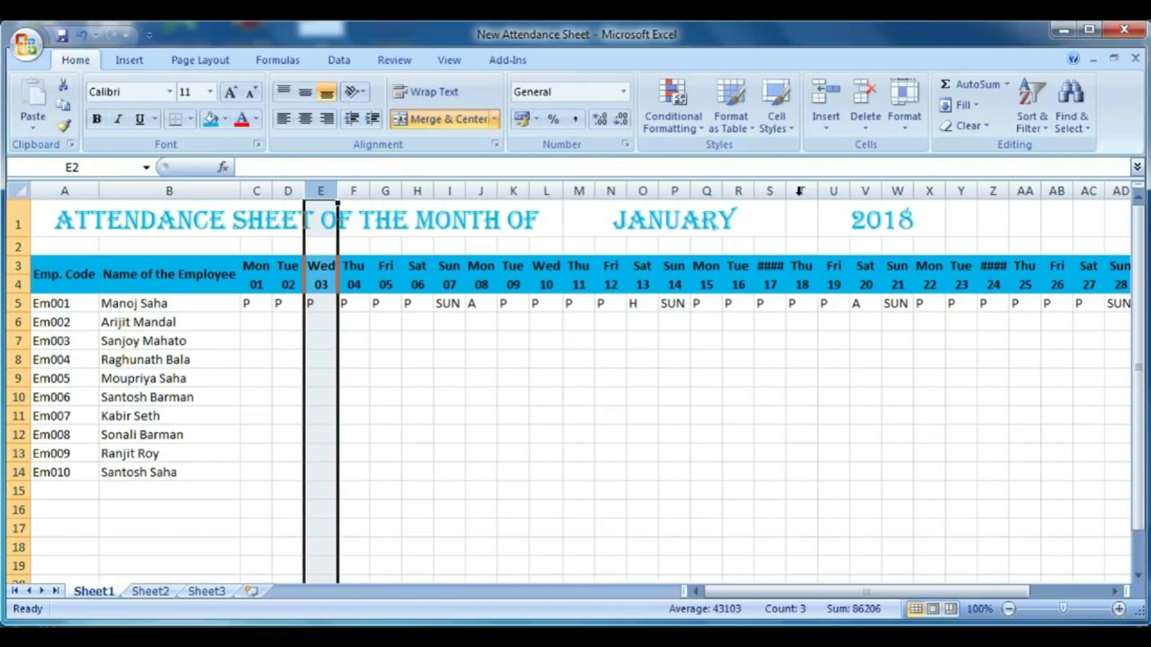
{"action": "left_click_drag", "start_coordinate": [785, 192], "coordinate": [789, 192]}
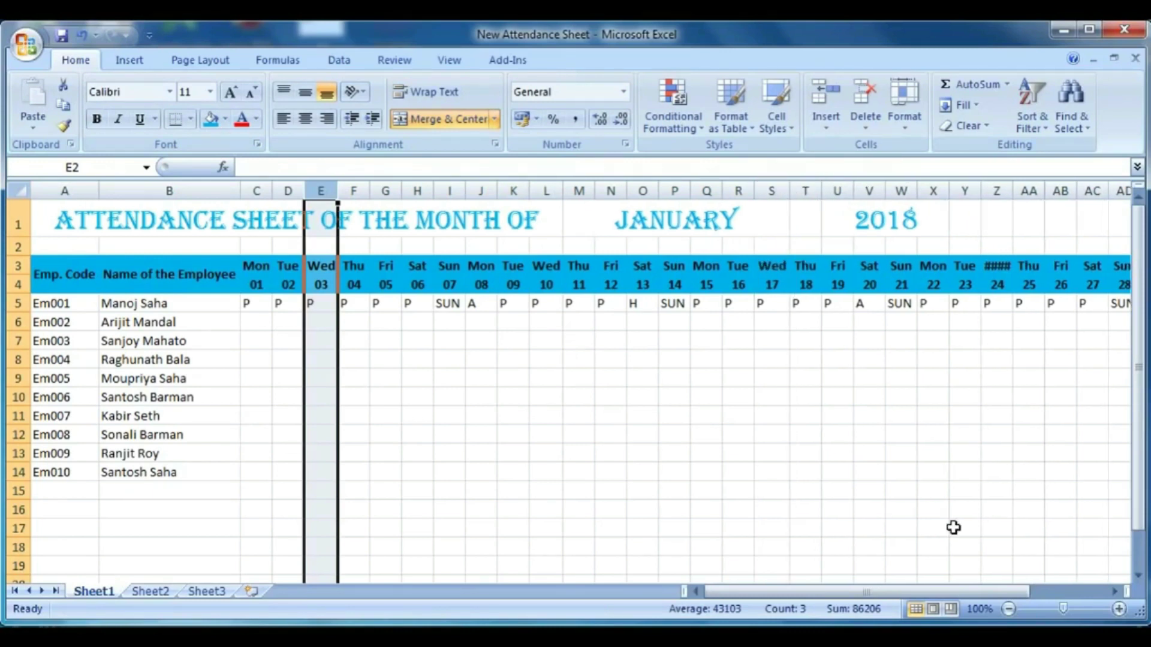
{"action": "left_click", "coordinate": [1110, 592]}
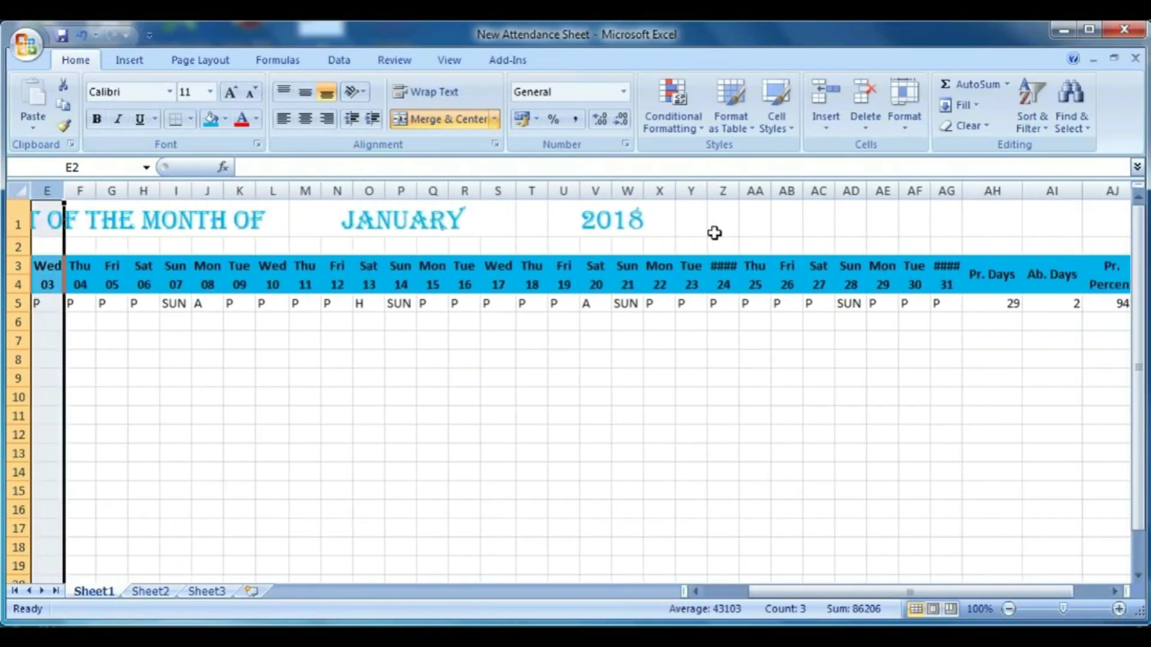
{"action": "left_click_drag", "start_coordinate": [736, 190], "coordinate": [740, 190]}
{"action": "left_click_drag", "start_coordinate": [963, 191], "coordinate": [963, 194]}
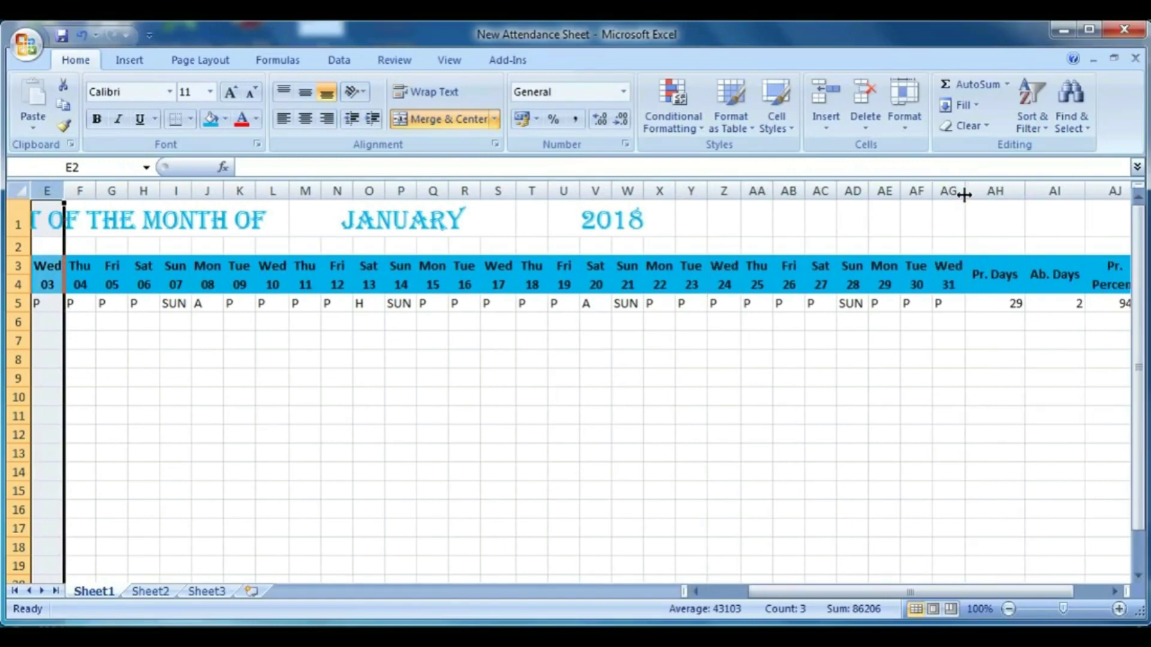
{"action": "left_click_drag", "start_coordinate": [813, 595], "coordinate": [699, 591]}
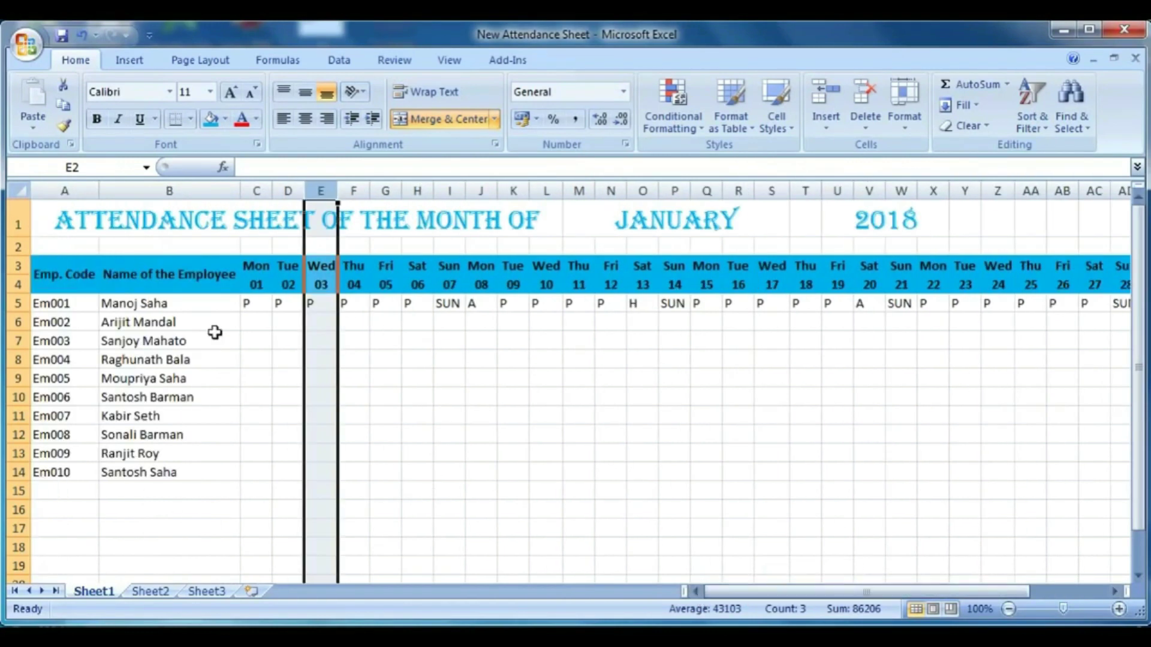
{"action": "left_click", "coordinate": [247, 318]}
- Fill the code and name block A5:B14 and the first week C5:H14 light blue
{"action": "left_click_drag", "start_coordinate": [60, 305], "coordinate": [180, 472]}
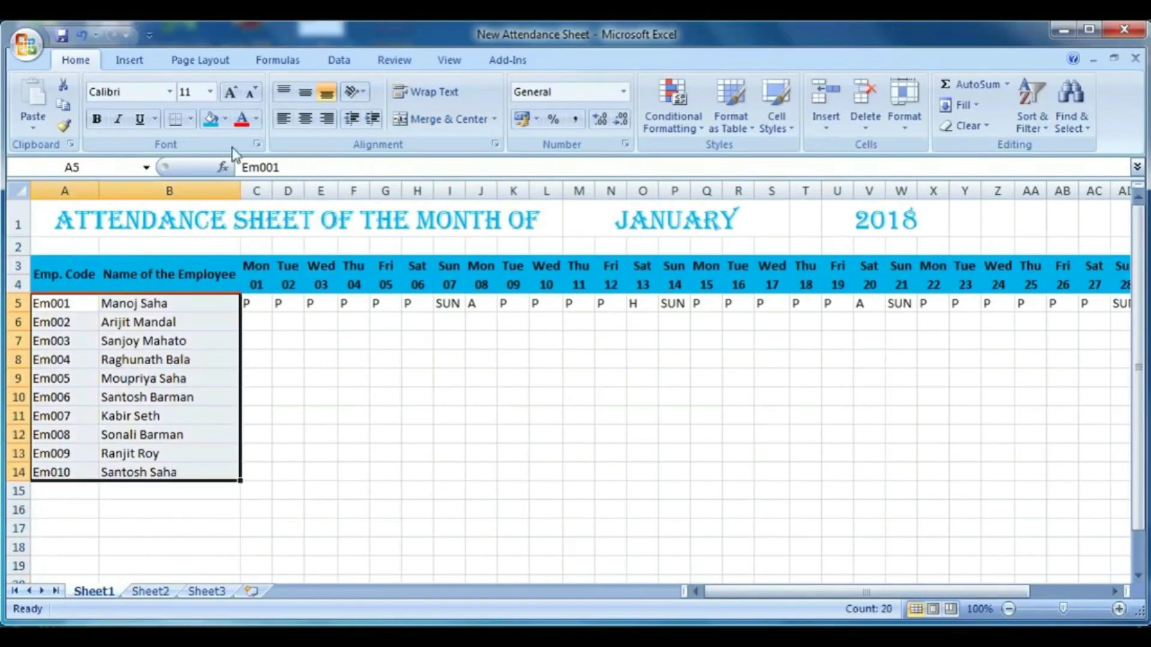
{"action": "left_click", "coordinate": [224, 119]}
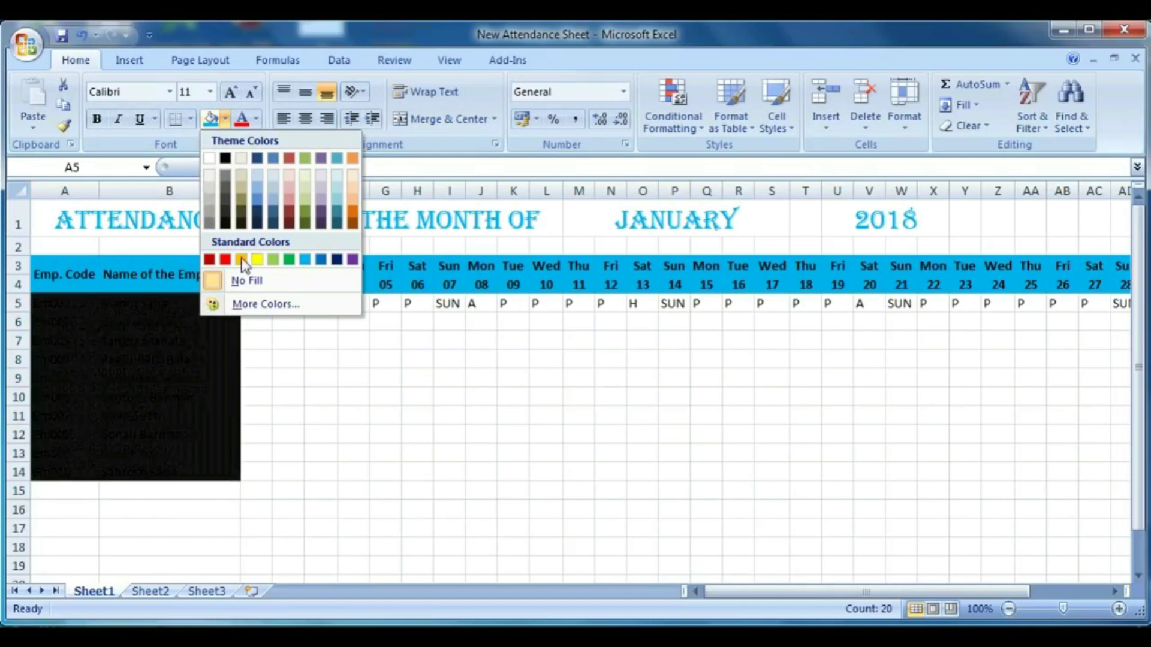
{"action": "left_click", "coordinate": [272, 184]}
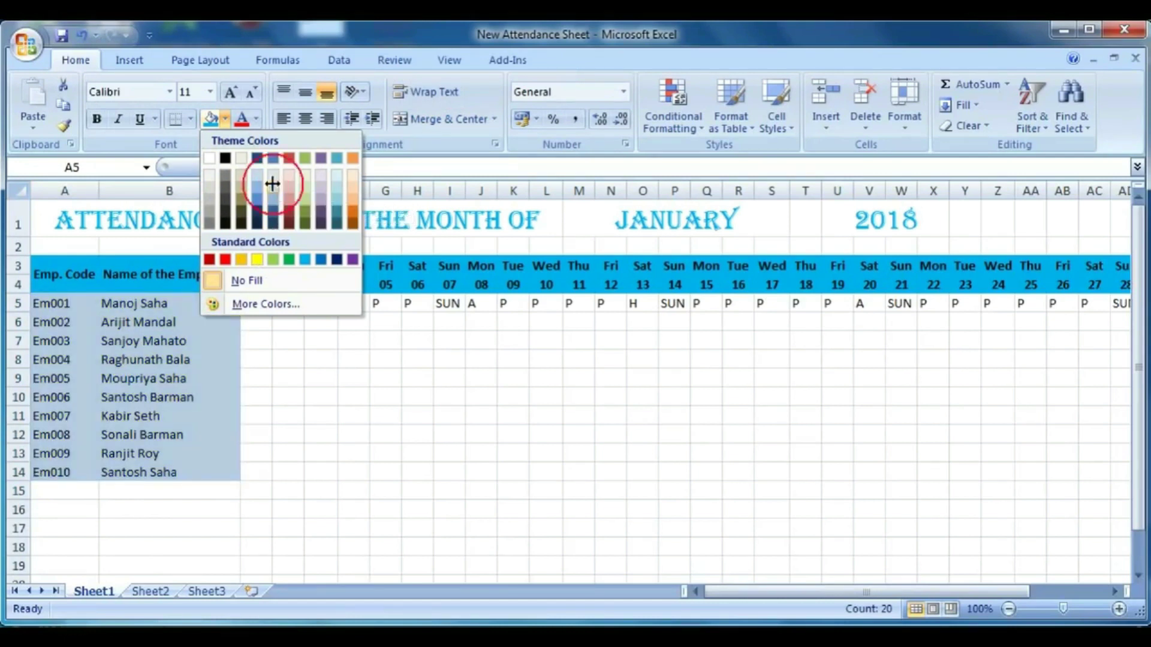
{"action": "left_click_drag", "start_coordinate": [253, 302], "coordinate": [410, 473]}
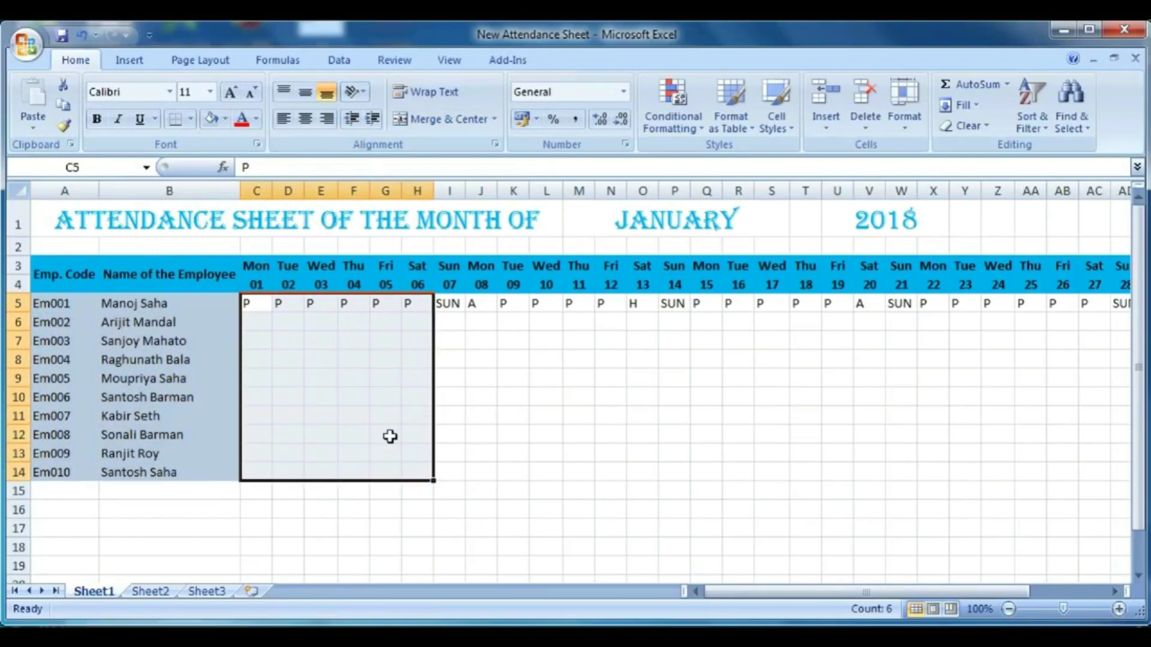
{"action": "left_click", "coordinate": [226, 122]}
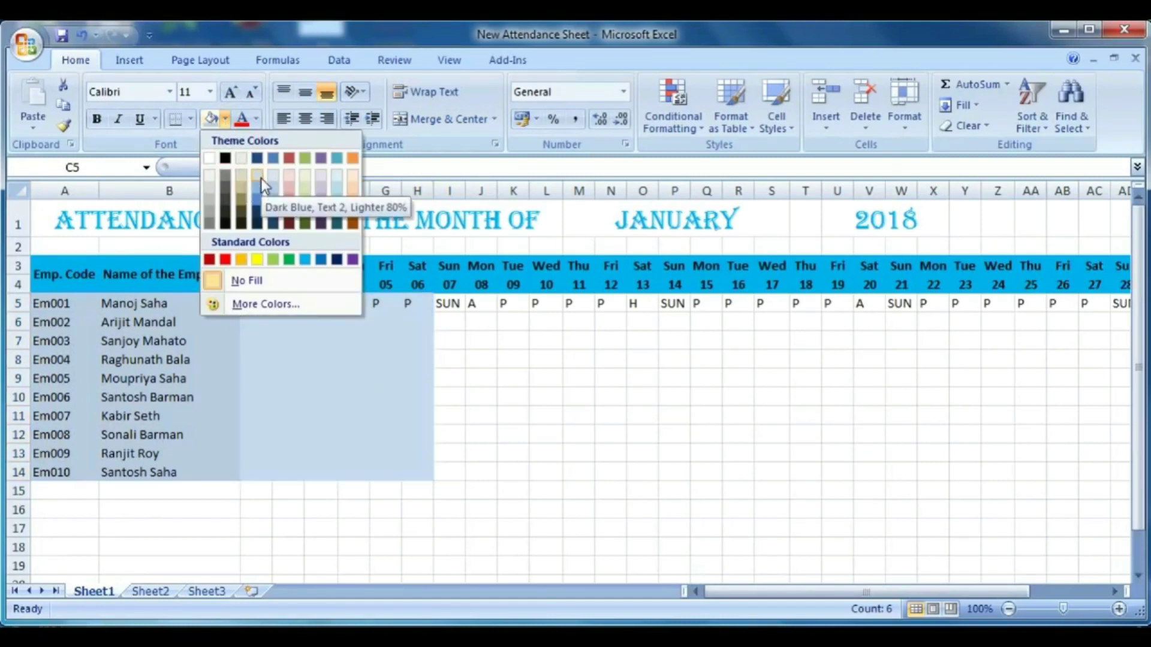
{"action": "left_click", "coordinate": [261, 178]}
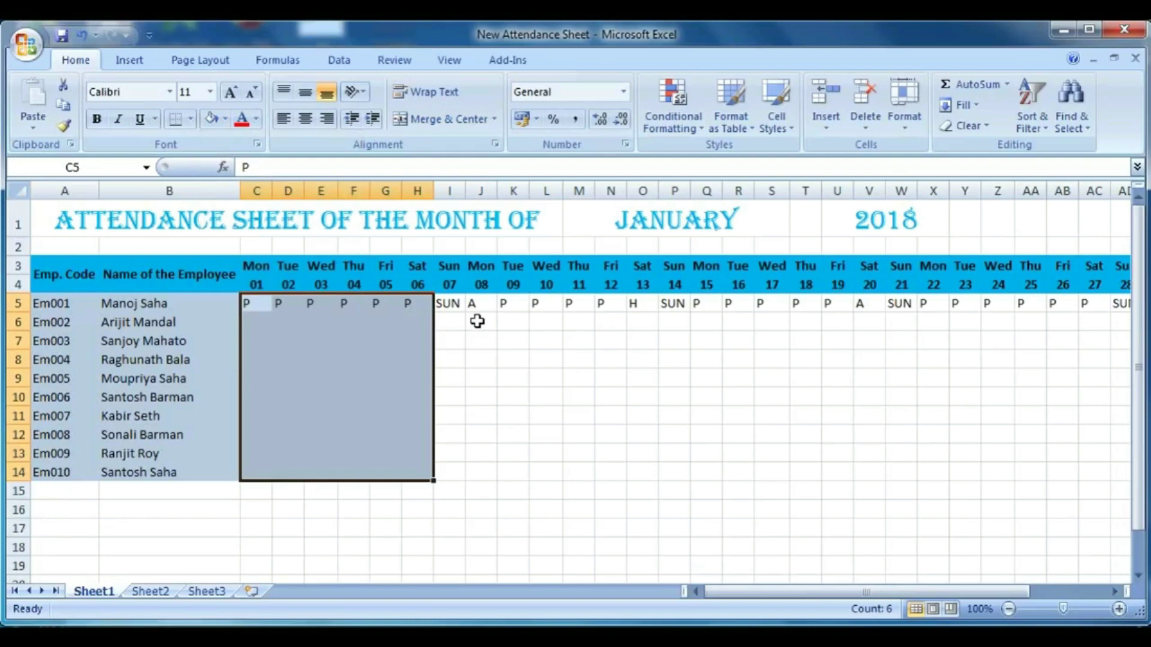
- Use Format Painter to copy the light blue fill onto days 8–13, 15–20, 22–27 and 29–31
{"action": "left_click_drag", "start_coordinate": [475, 305], "coordinate": [631, 472]}
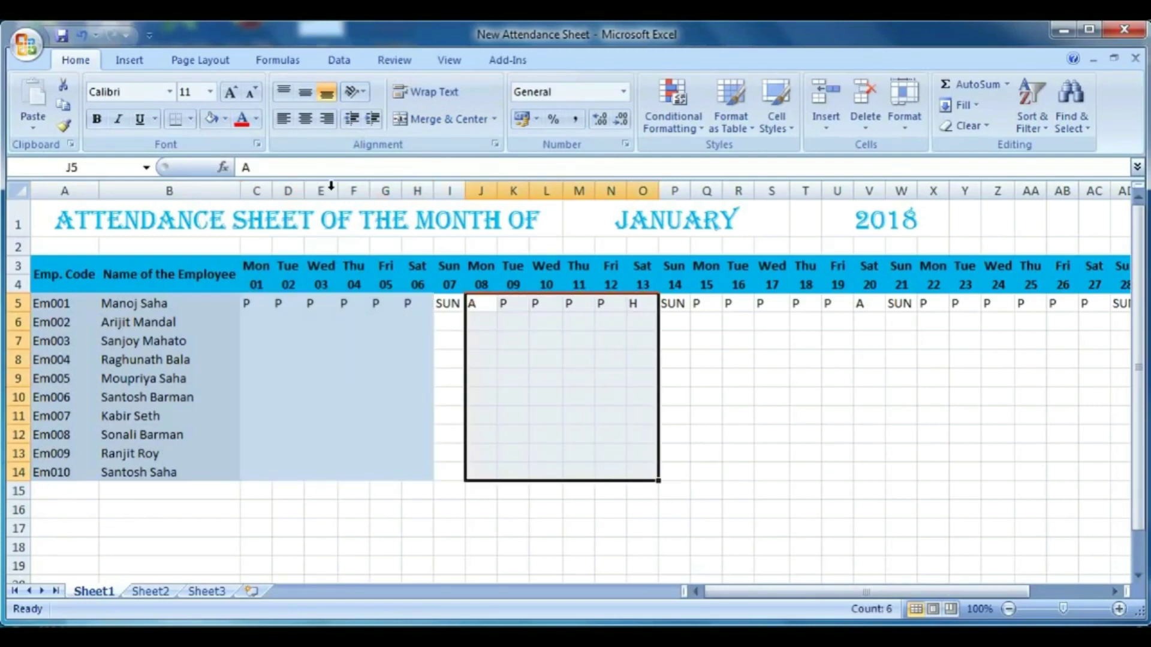
{"action": "left_click", "coordinate": [225, 120]}
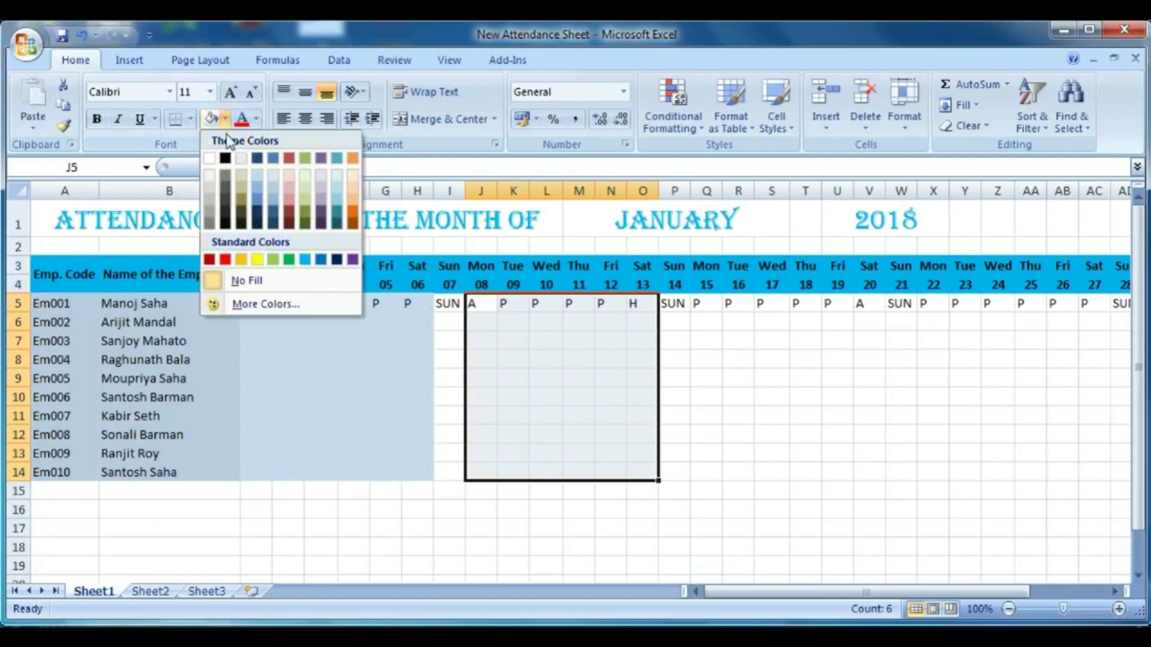
{"action": "left_click", "coordinate": [288, 321]}
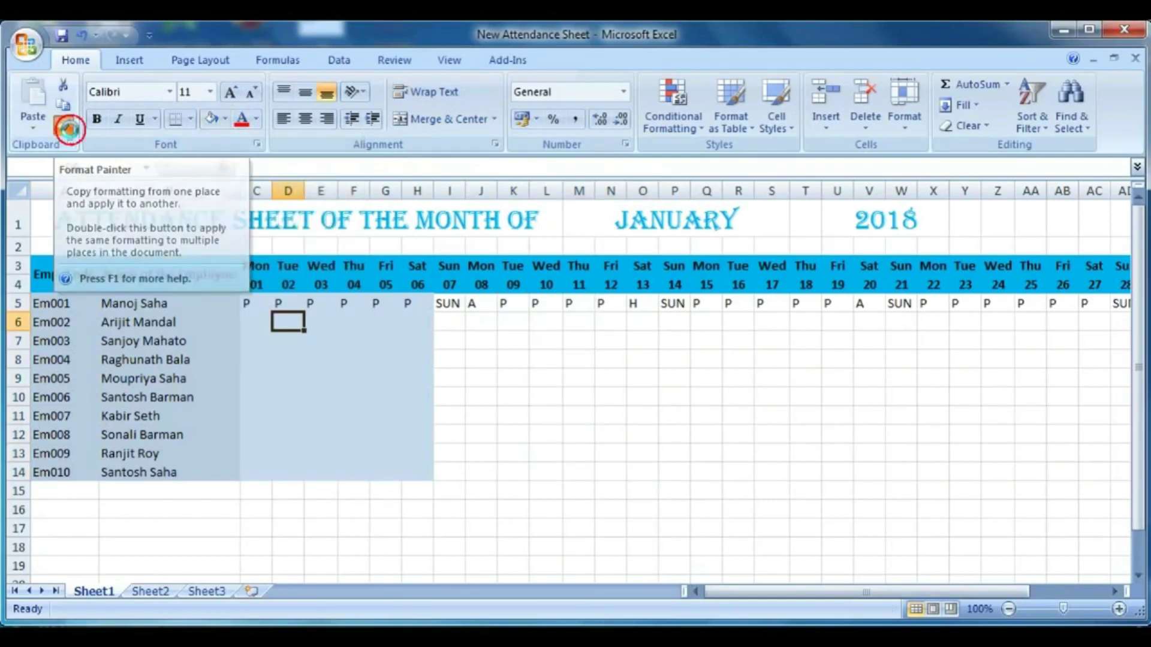
{"action": "left_click", "coordinate": [65, 124]}
{"action": "mouse_move", "coordinate": [476, 305]}
{"action": "left_mouse_down"}
{"action": "mouse_move", "coordinate": [539, 457]}
{"action": "mouse_move", "coordinate": [627, 471]}
{"action": "left_mouse_up"}
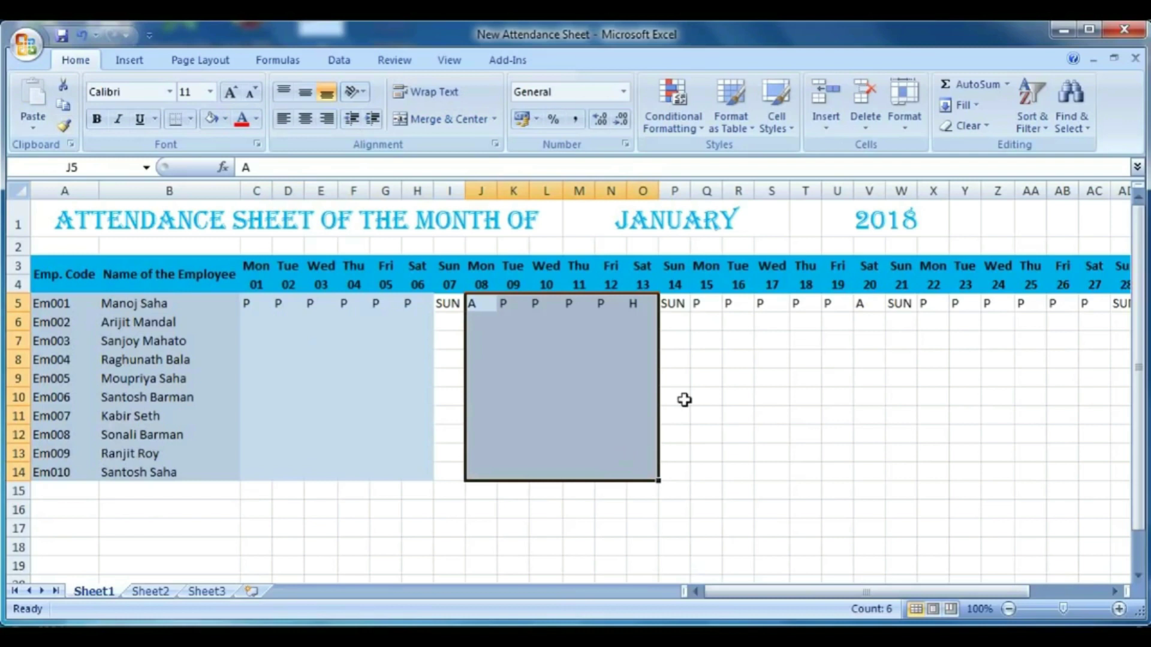
{"action": "left_click", "coordinate": [63, 125]}
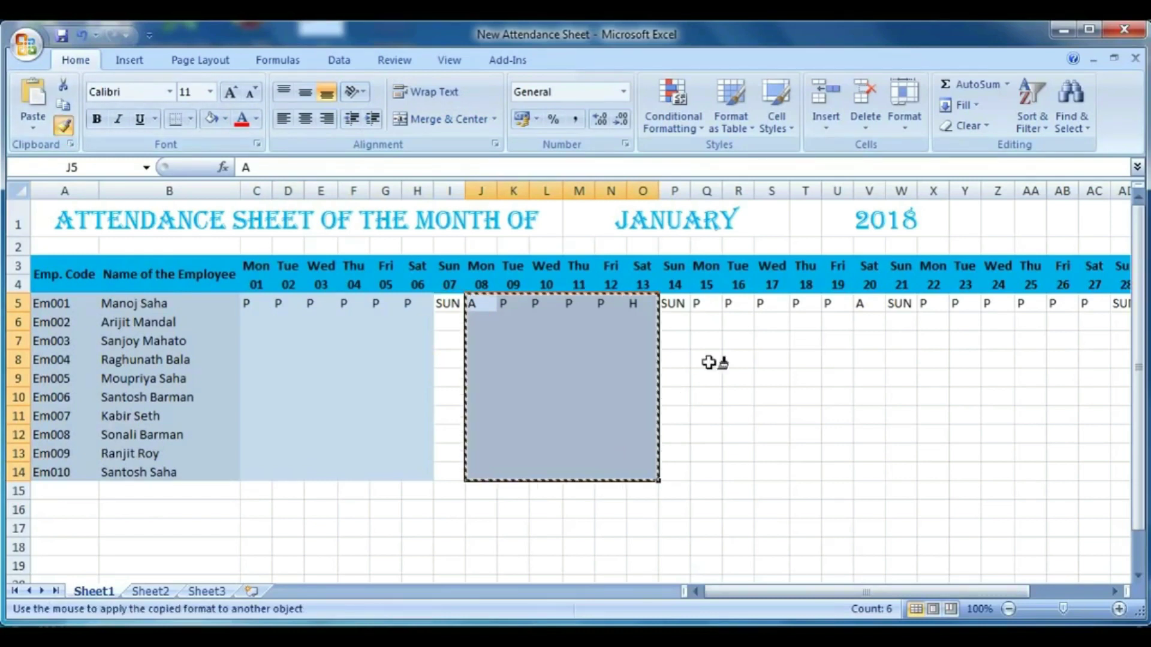
{"action": "mouse_move", "coordinate": [700, 302]}
{"action": "left_mouse_down"}
{"action": "mouse_move", "coordinate": [719, 476]}
{"action": "mouse_move", "coordinate": [871, 480]}
{"action": "left_mouse_up"}
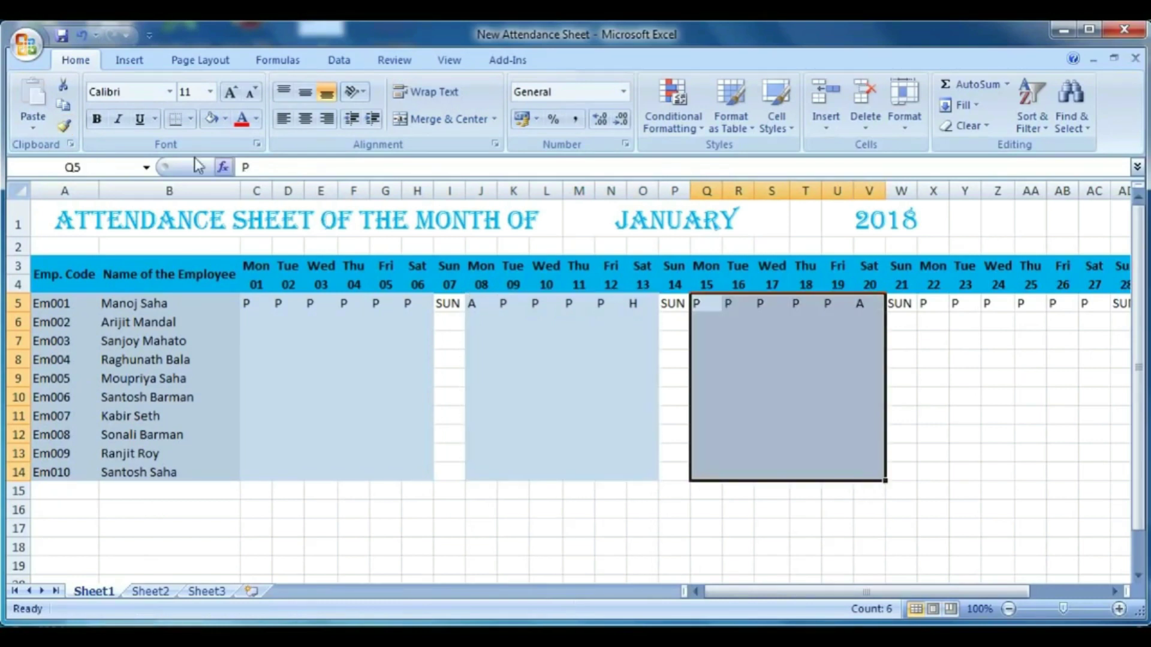
{"action": "left_click", "coordinate": [63, 125]}
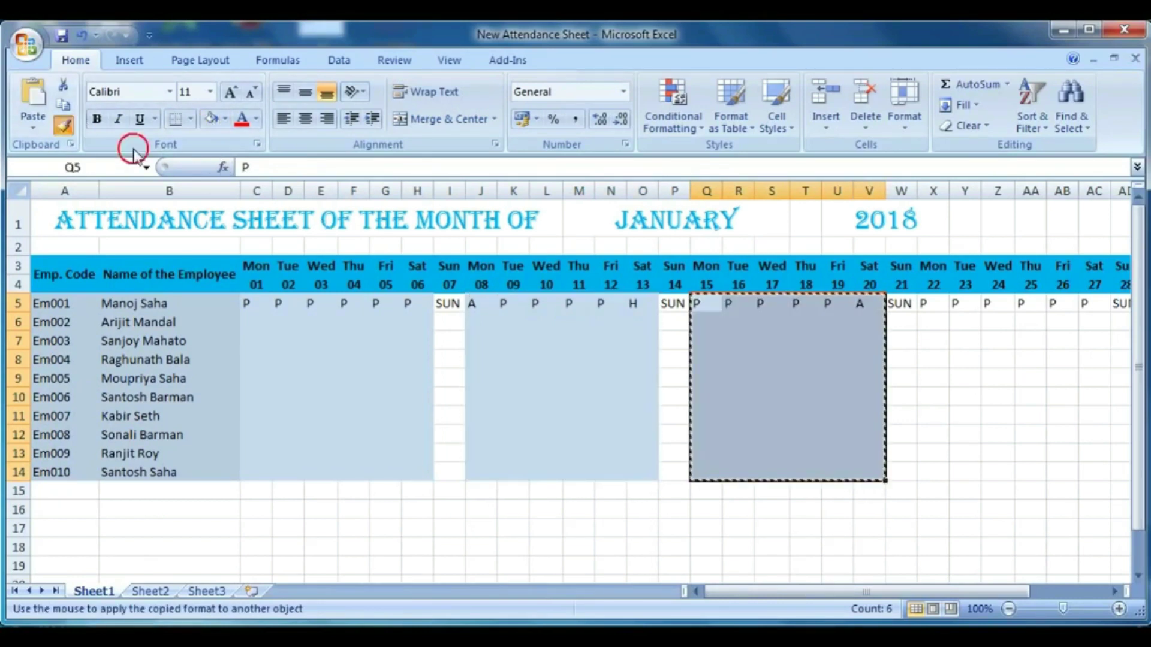
{"action": "mouse_move", "coordinate": [930, 303]}
{"action": "left_mouse_down"}
{"action": "mouse_move", "coordinate": [945, 468]}
{"action": "mouse_move", "coordinate": [1102, 470]}
{"action": "left_mouse_up"}
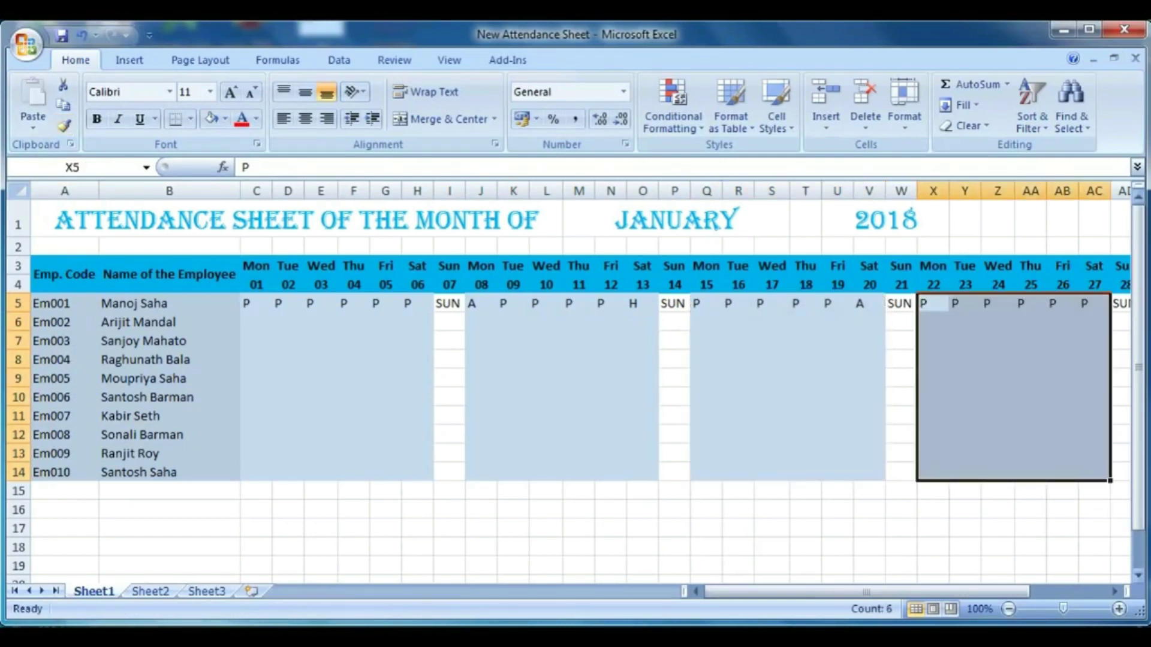
{"action": "left_click_drag", "start_coordinate": [1113, 591], "coordinate": [1110, 590]}
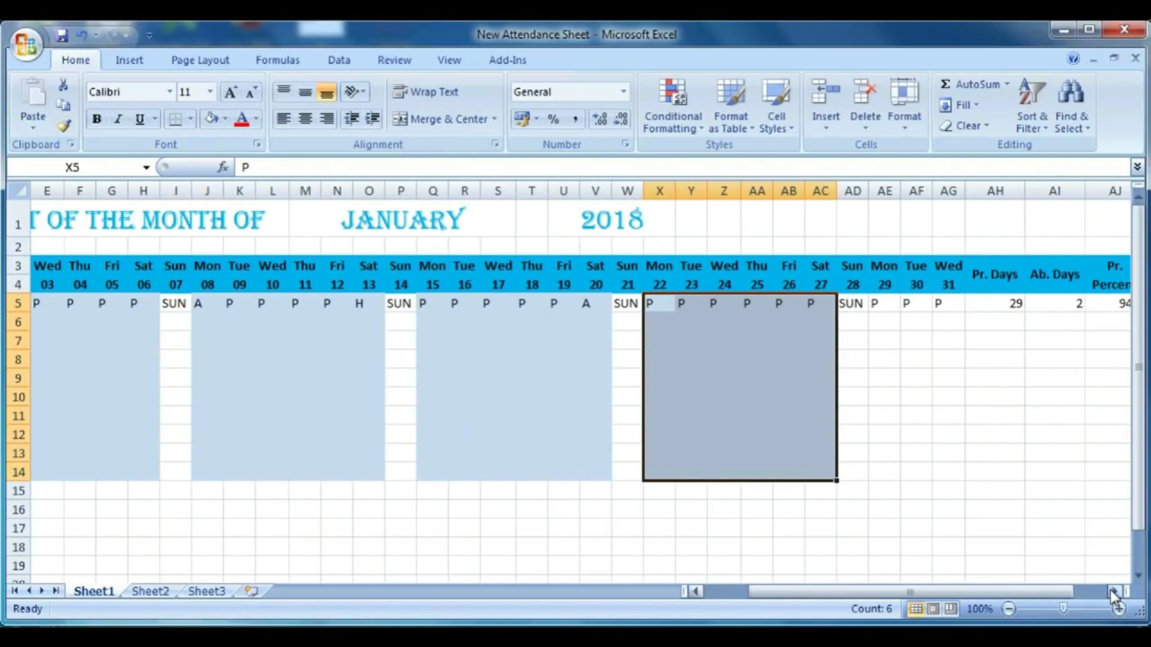
{"action": "left_click", "coordinate": [64, 124]}
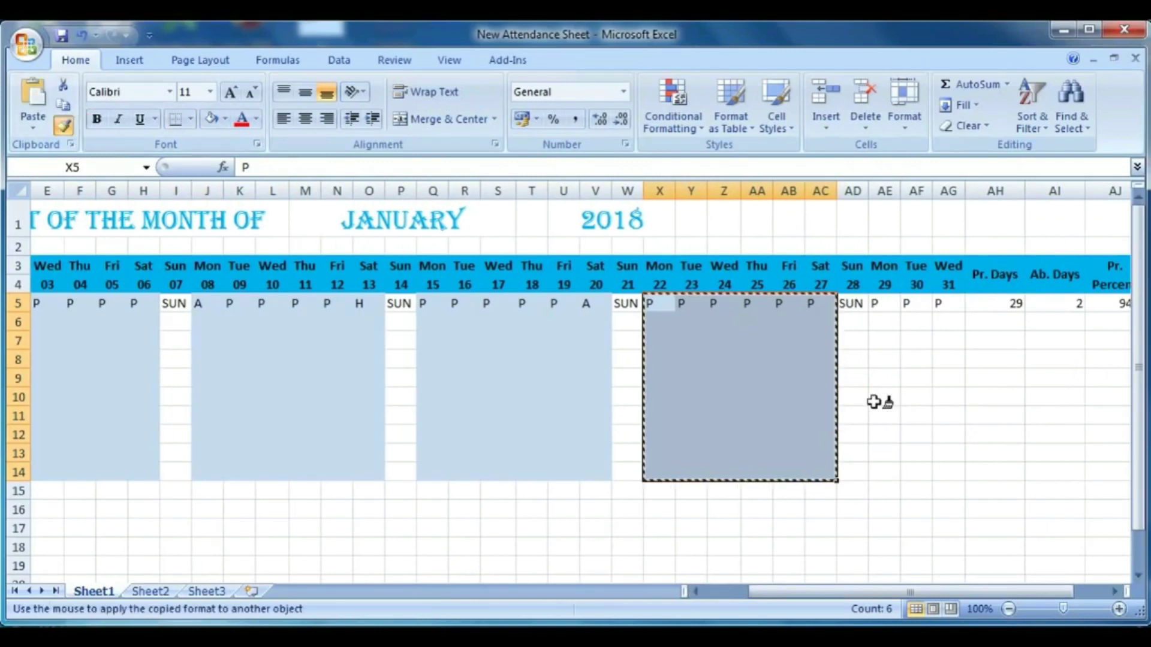
{"action": "mouse_move", "coordinate": [884, 304]}
{"action": "left_mouse_down"}
{"action": "mouse_move", "coordinate": [940, 367]}
{"action": "mouse_move", "coordinate": [945, 468]}
{"action": "left_mouse_up"}
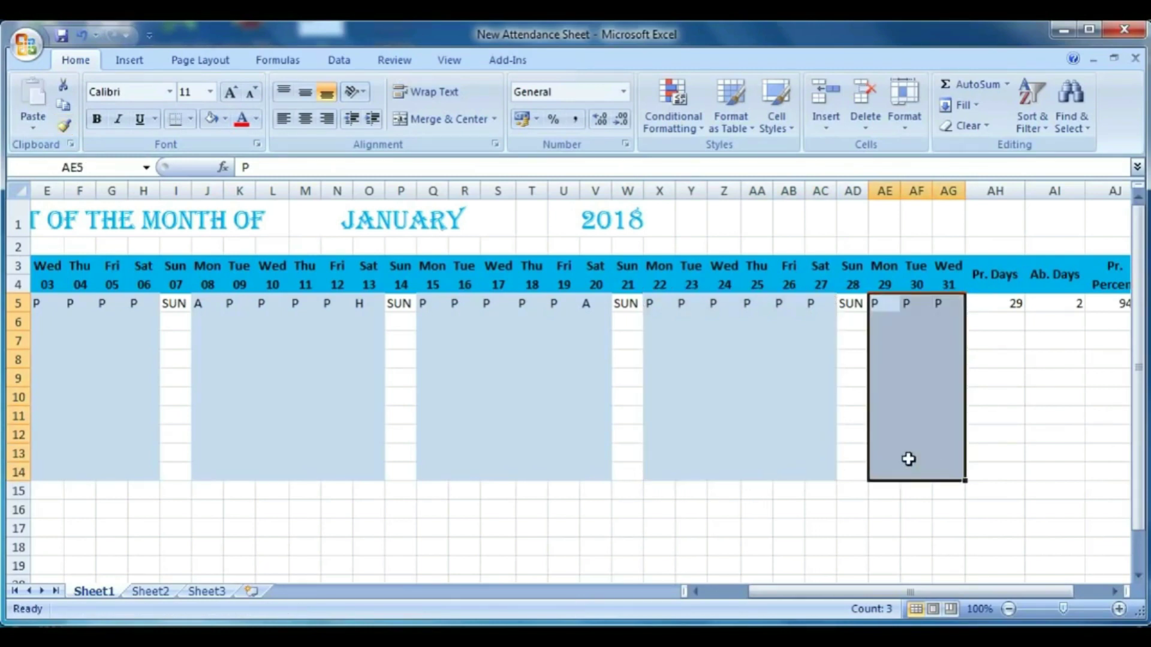
{"action": "left_click_drag", "start_coordinate": [858, 304], "coordinate": [856, 466]}
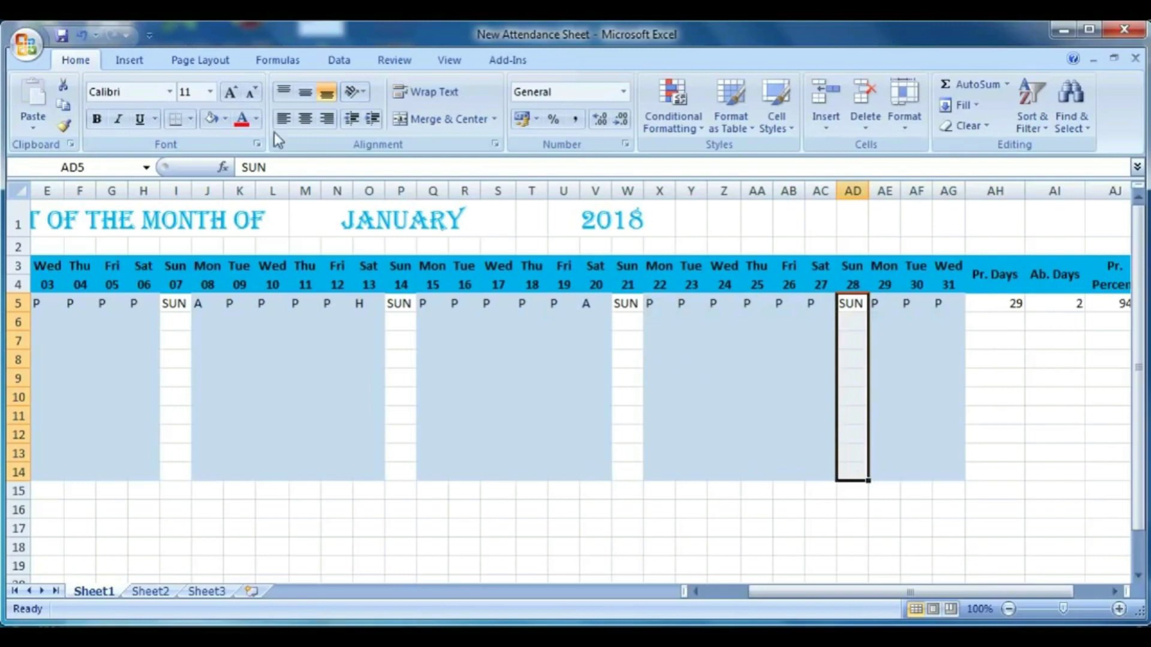
- Fill the Sun 28 column dark blue and paint that fill onto the Sun 21 and Sun 14 columns
{"action": "left_click", "coordinate": [225, 118]}
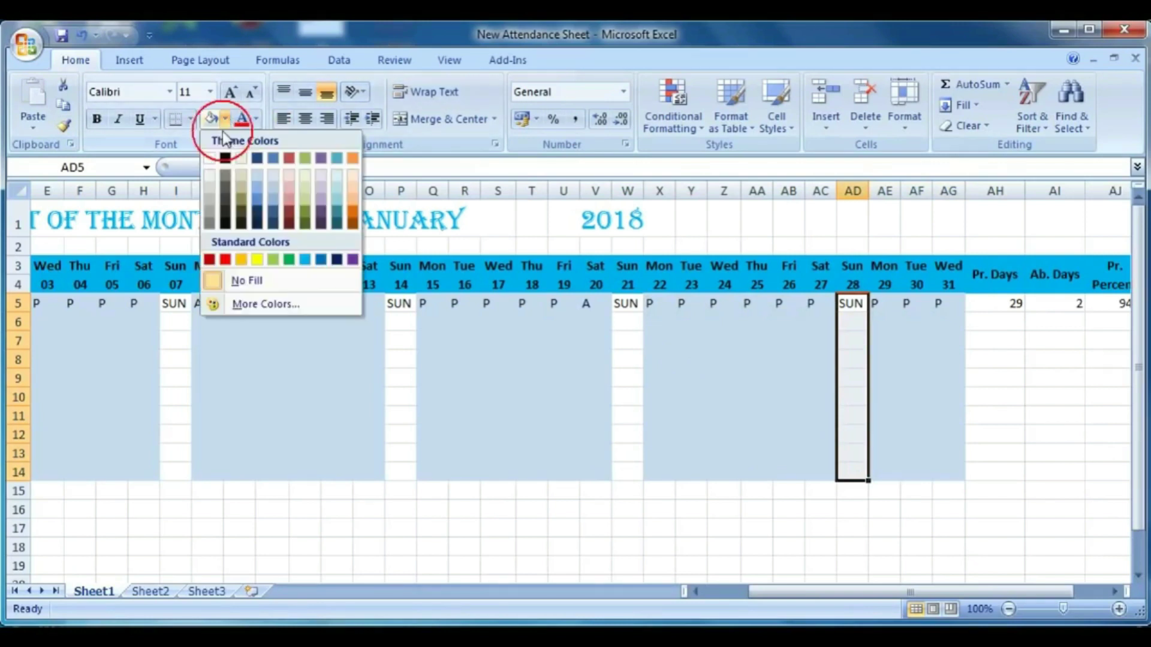
{"action": "left_click", "coordinate": [256, 206]}
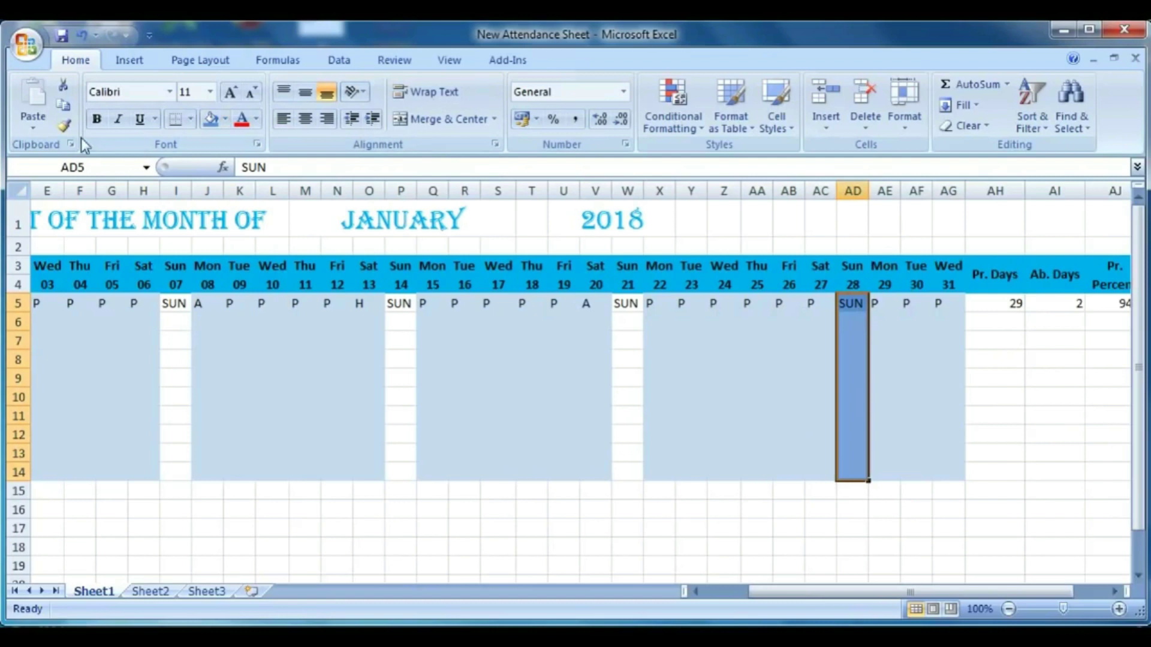
{"action": "left_click", "coordinate": [63, 125]}
{"action": "left_click_drag", "start_coordinate": [617, 304], "coordinate": [622, 471]}
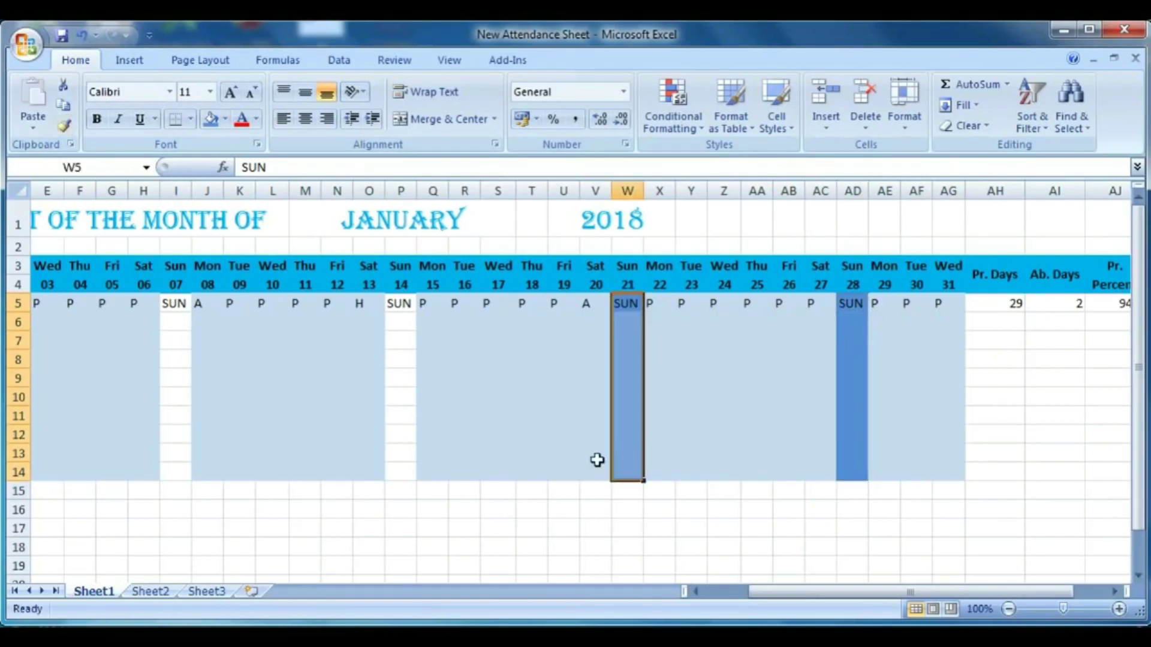
{"action": "left_click", "coordinate": [63, 124]}
{"action": "left_click_drag", "start_coordinate": [401, 303], "coordinate": [404, 473]}
{"action": "left_click_drag", "start_coordinate": [771, 590], "coordinate": [726, 590]}
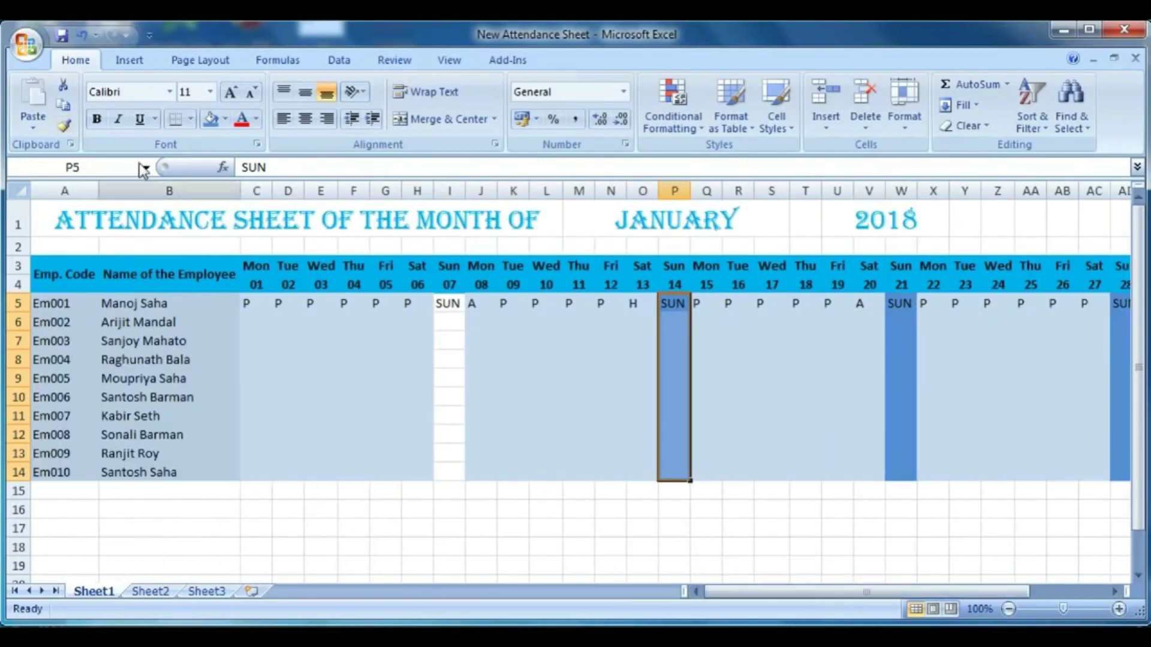
- Paint the dark blue fill onto the Sun 07 column with Alt+H, F, P
{"action": "key", "text": "alt+h"}
{"action": "key", "text": "f"}
{"action": "key", "text": "p"}
{"action": "left_click_drag", "start_coordinate": [444, 309], "coordinate": [461, 466]}
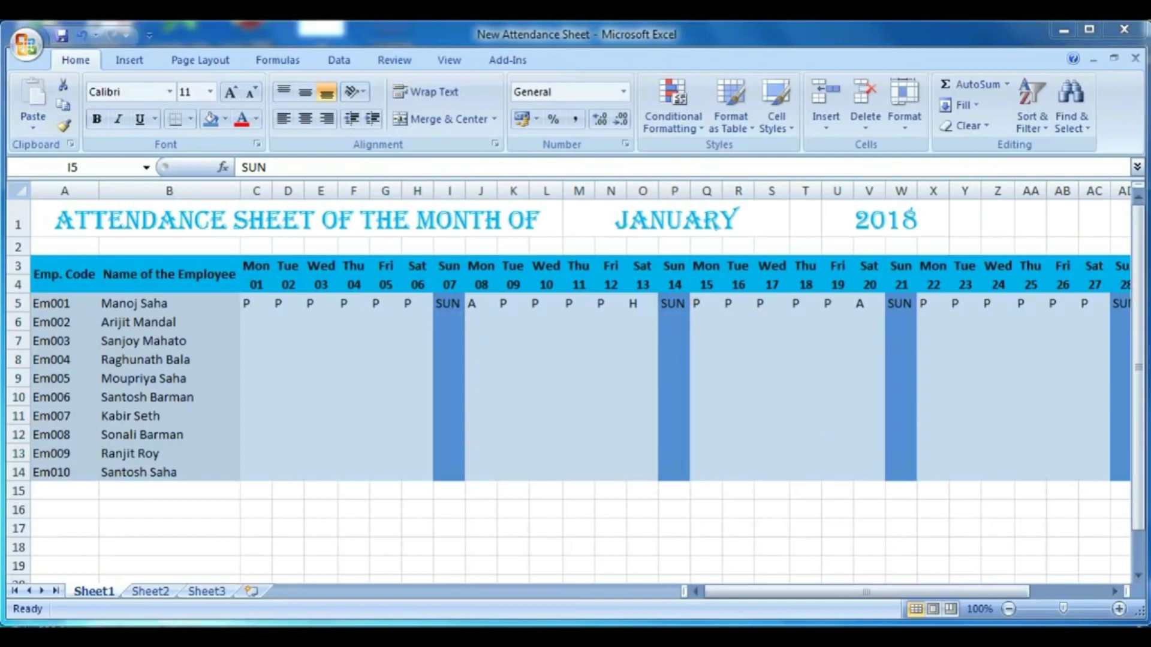
{"action": "left_click", "coordinate": [1114, 592]}
{"action": "left_click", "coordinate": [1113, 593]}
{"action": "left_click", "coordinate": [1113, 592]}
{"action": "left_click", "coordinate": [1114, 592]}
{"action": "left_click", "coordinate": [1113, 592]}
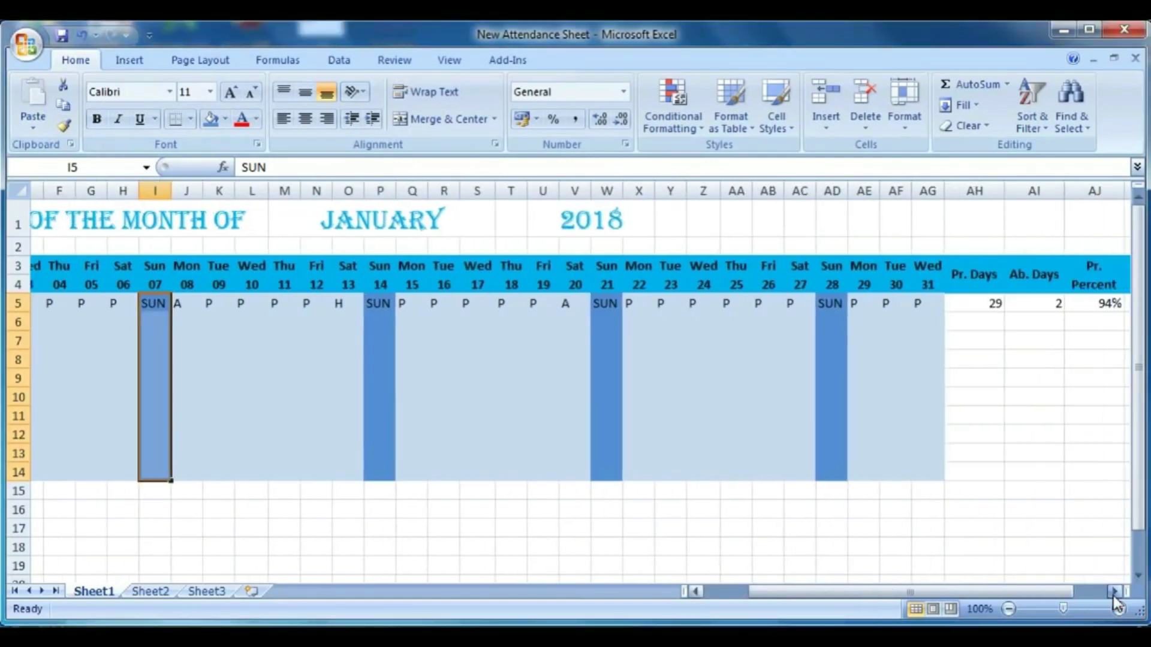
{"action": "left_click", "coordinate": [1113, 592]}
{"action": "left_click", "coordinate": [1114, 592]}
{"action": "left_click", "coordinate": [1113, 592]}
{"action": "left_click", "coordinate": [1114, 592]}
{"action": "left_click", "coordinate": [1113, 592]}
{"action": "left_click", "coordinate": [1113, 592]}
{"action": "left_click", "coordinate": [769, 310]}
- Fill the Pr. Days and Ab. Days totals olive green and the percent columns peach orange
{"action": "left_click_drag", "start_coordinate": [768, 311], "coordinate": [834, 465]}
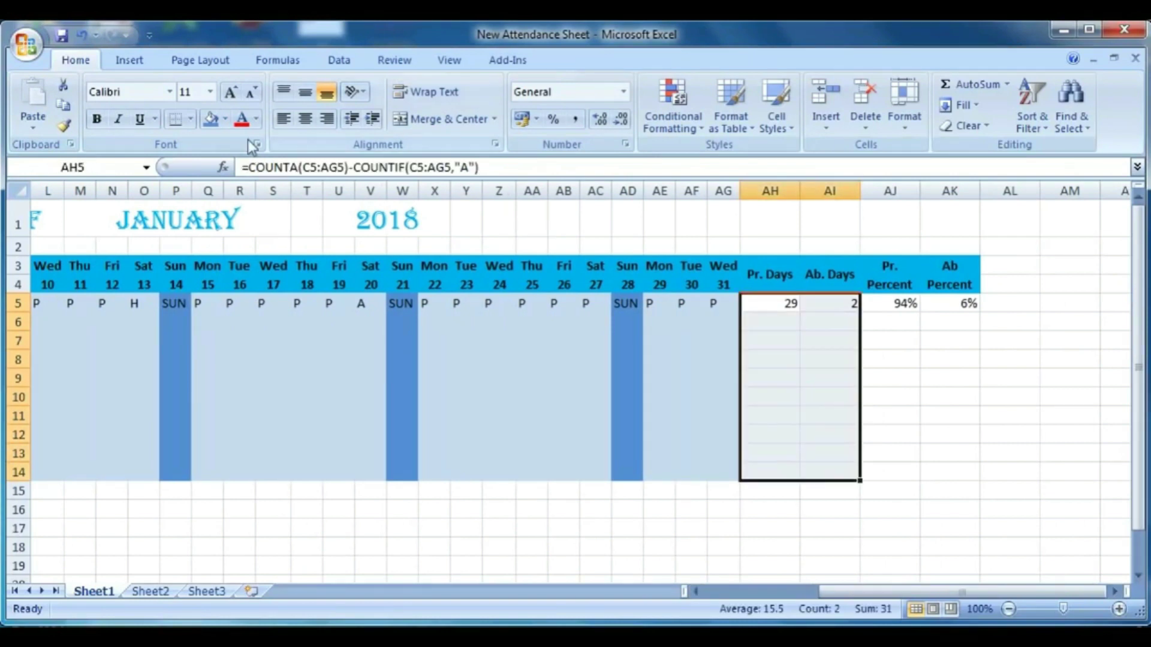
{"action": "left_click", "coordinate": [225, 118]}
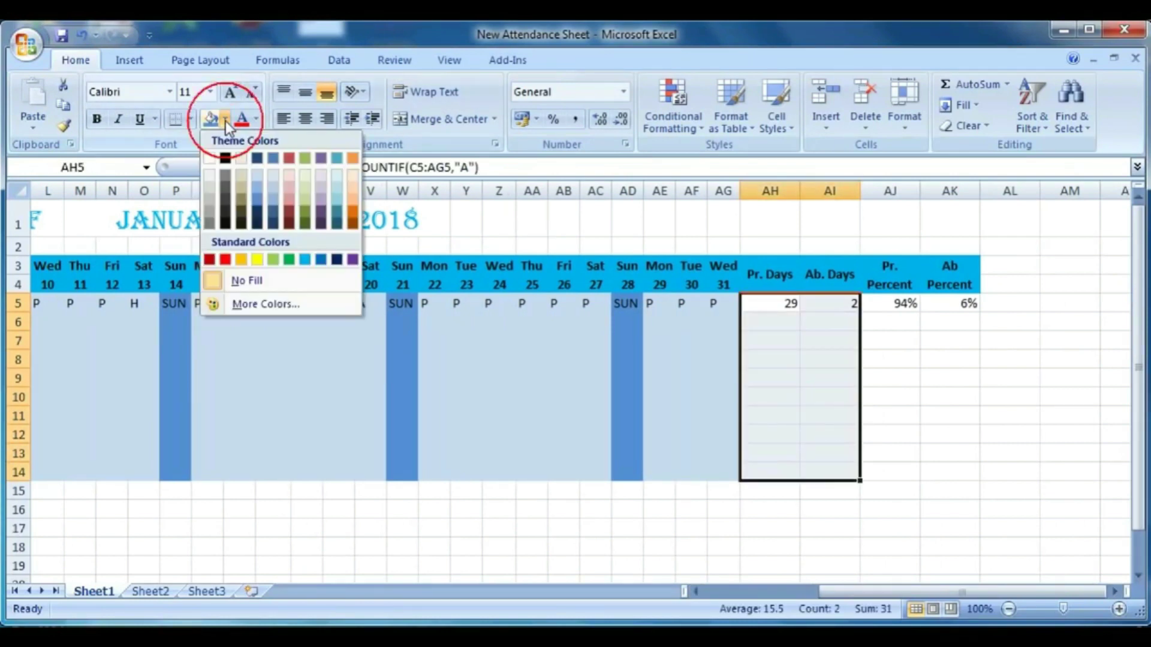
{"action": "left_click", "coordinate": [306, 200]}
{"action": "left_click_drag", "start_coordinate": [879, 303], "coordinate": [938, 474]}
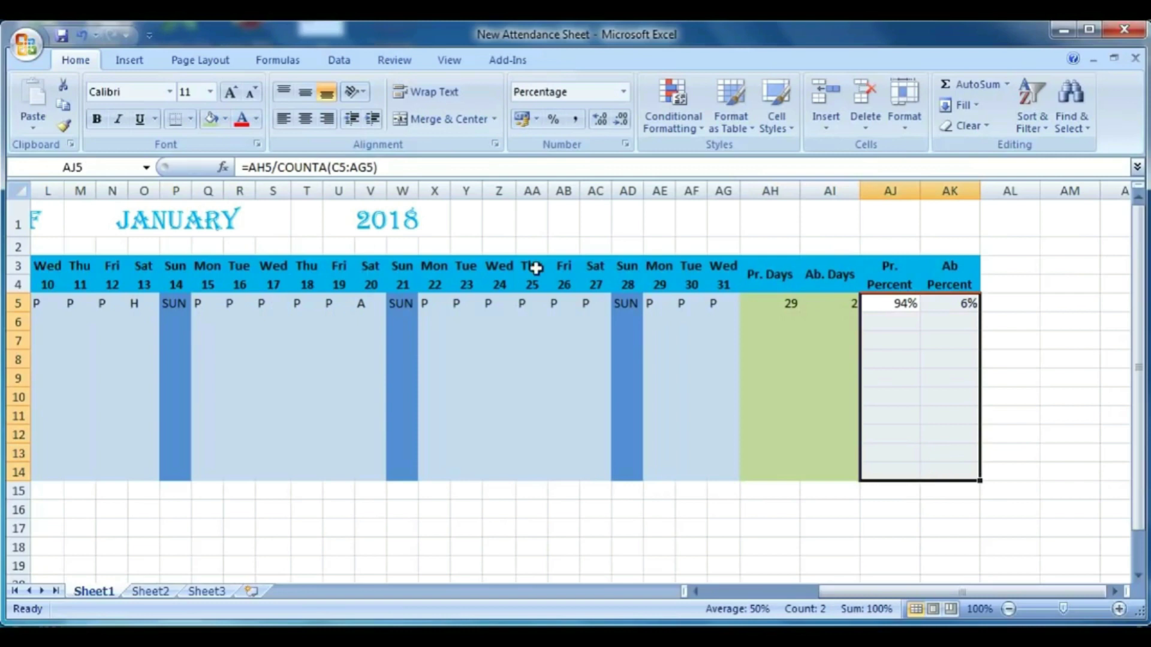
{"action": "left_click", "coordinate": [225, 119]}
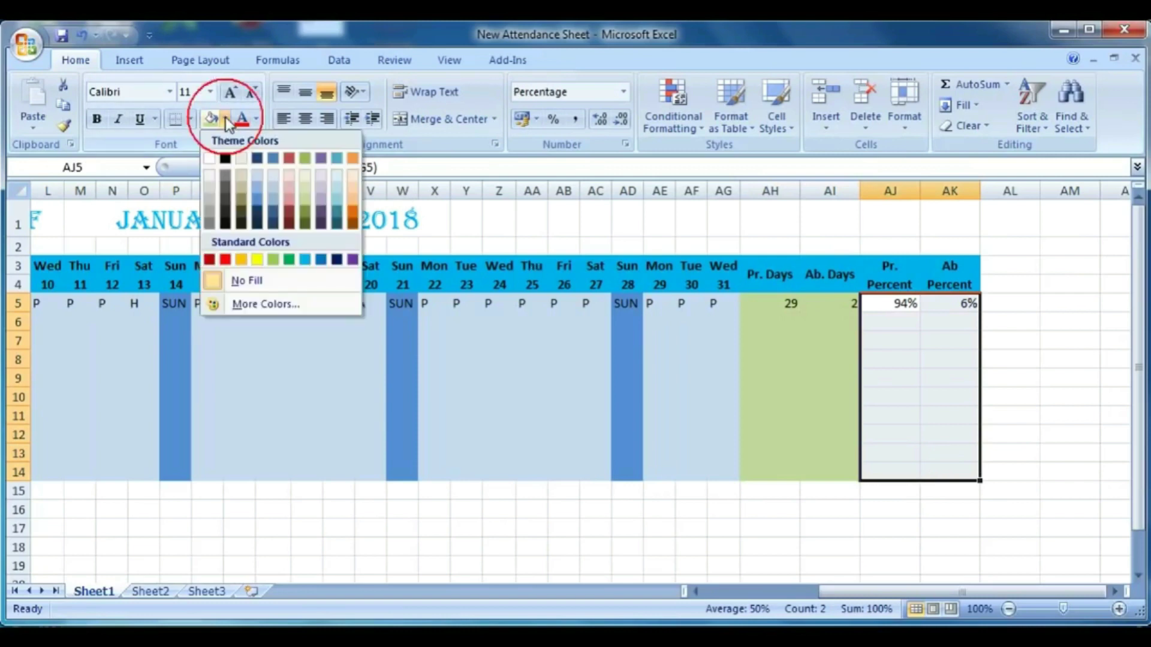
{"action": "left_click", "coordinate": [352, 196]}
{"action": "left_click_drag", "start_coordinate": [963, 274], "coordinate": [12, 473]}
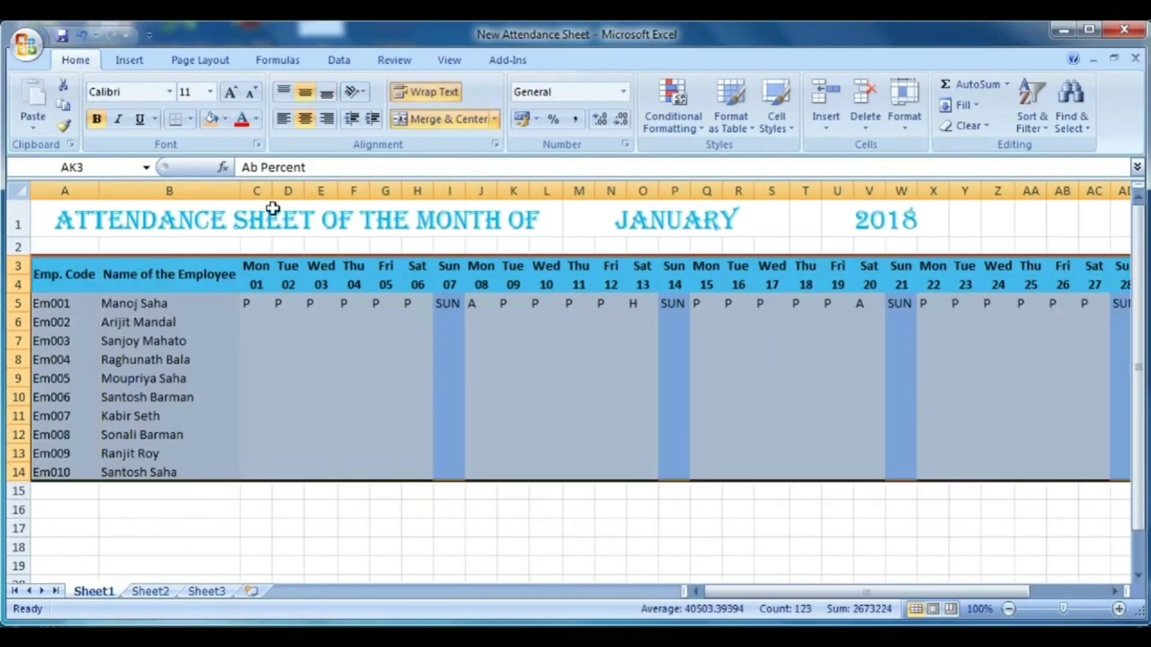
- Apply All Borders to every cell of the attendance table
{"action": "left_click", "coordinate": [192, 122]}
{"action": "left_click", "coordinate": [187, 265]}
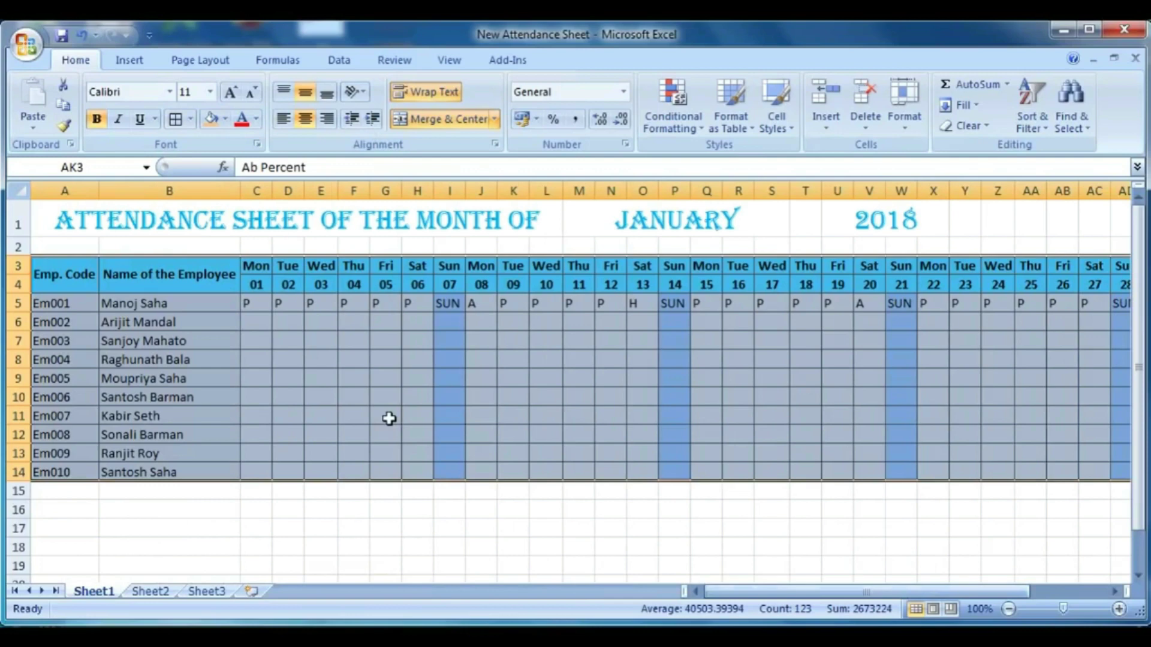
{"action": "left_click", "coordinate": [327, 378]}
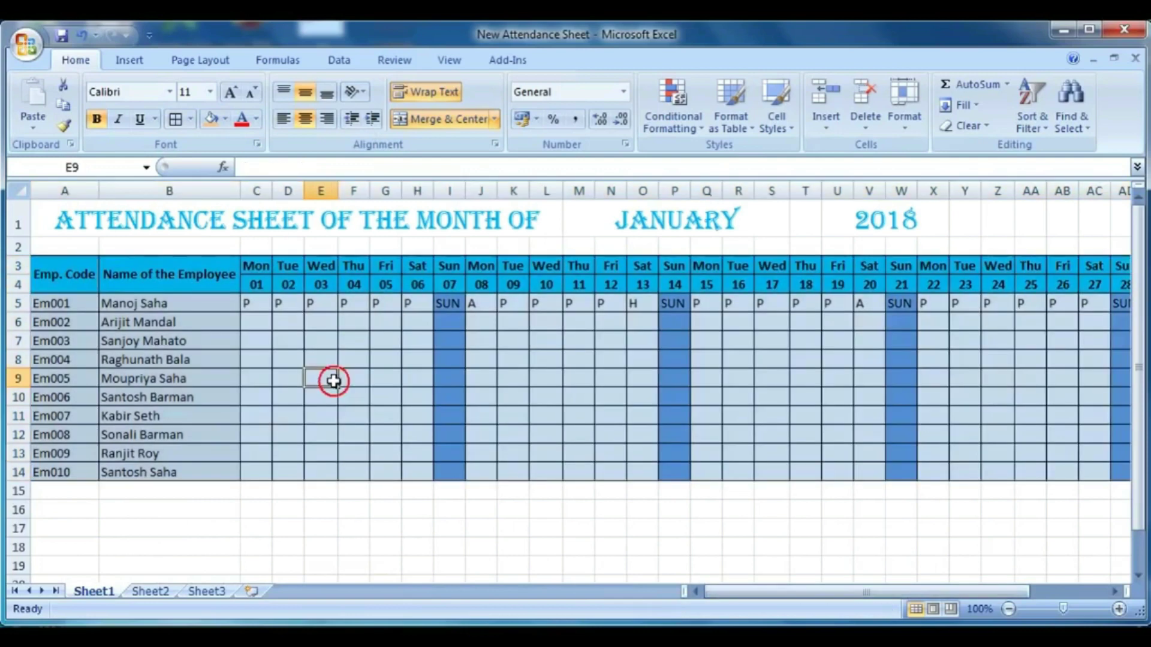
- Copy SUN from I5 down column I to row 14, undoing an accidental day-name series
{"action": "left_click", "coordinate": [451, 304]}
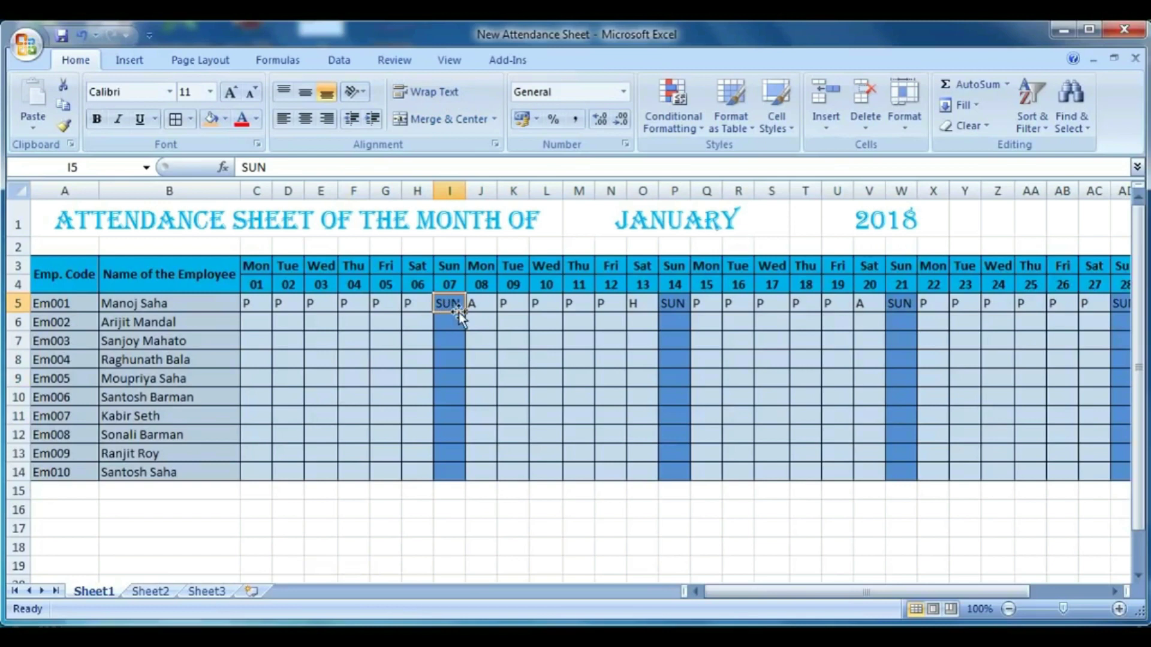
{"action": "left_click_drag", "start_coordinate": [463, 312], "coordinate": [455, 483]}
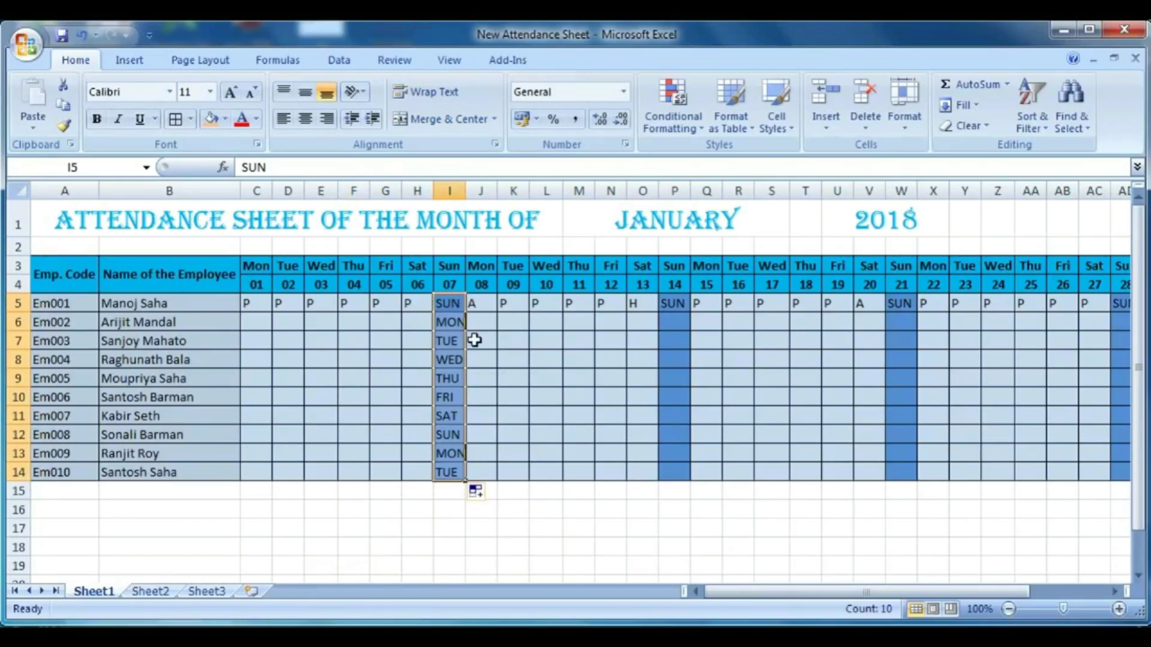
{"action": "key", "text": "ctrl+z"}
{"action": "left_click_drag", "start_coordinate": [459, 309], "coordinate": [457, 474]}
- Paste the SUN column I5:I14 into columns P, W and AD, then select the totals block
{"action": "key", "text": "ctrl+c"}
{"action": "left_click", "coordinate": [673, 306]}
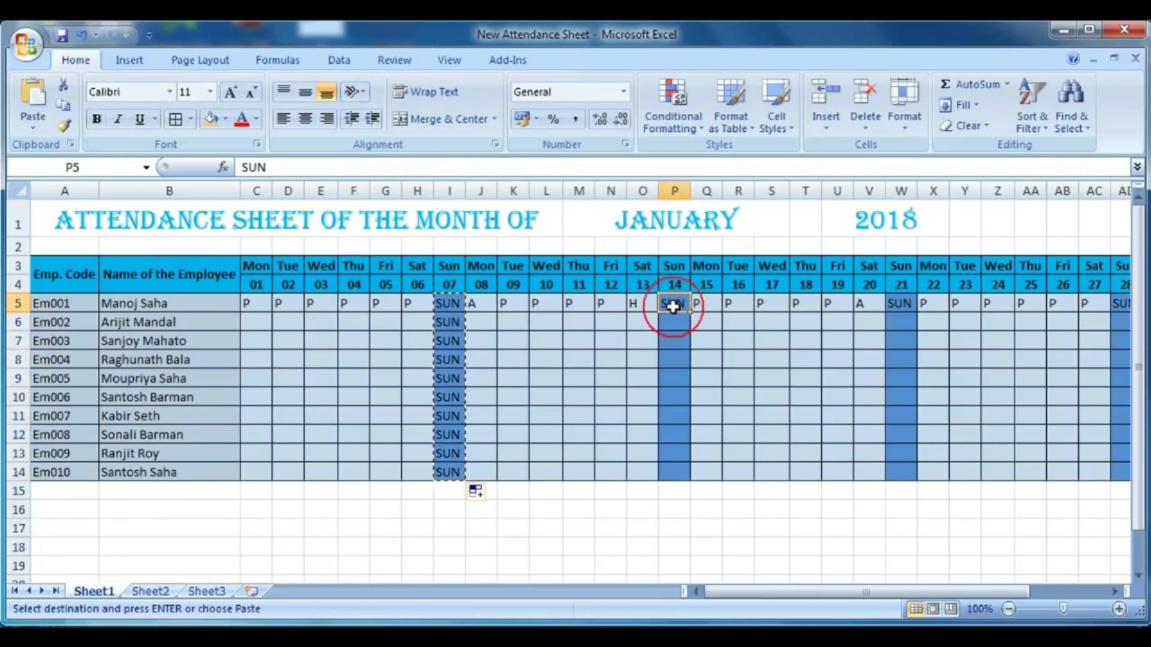
{"action": "key", "text": "ctrl+v"}
{"action": "left_click", "coordinate": [899, 304]}
{"action": "key", "text": "ctrl+v"}
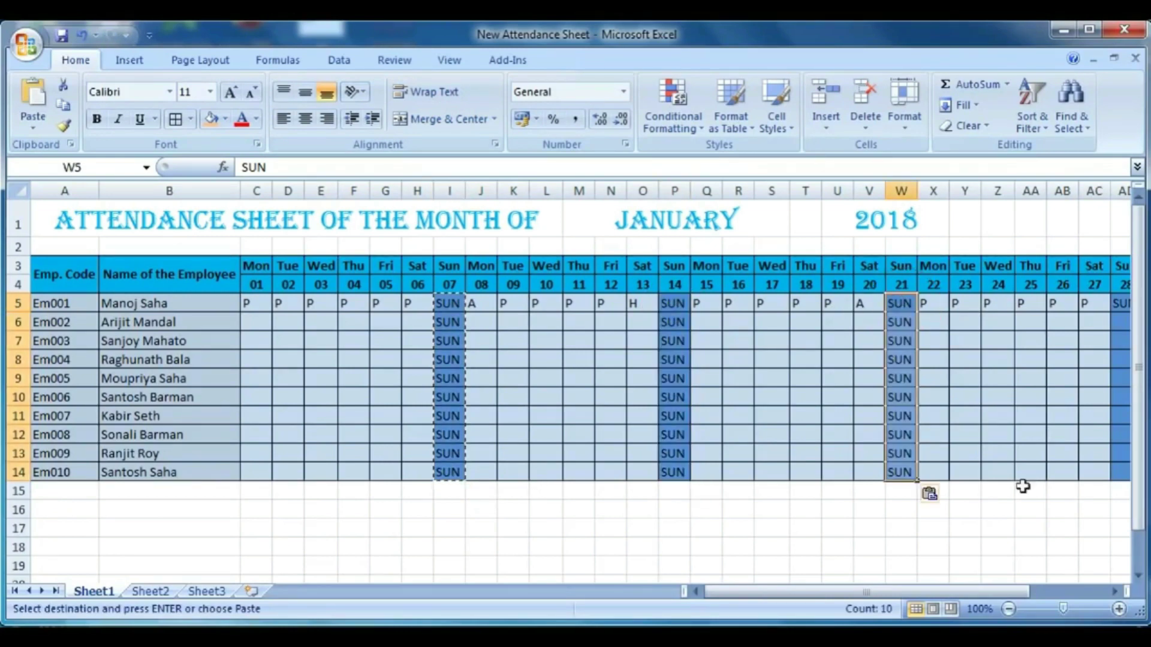
{"action": "left_click", "coordinate": [1112, 590]}
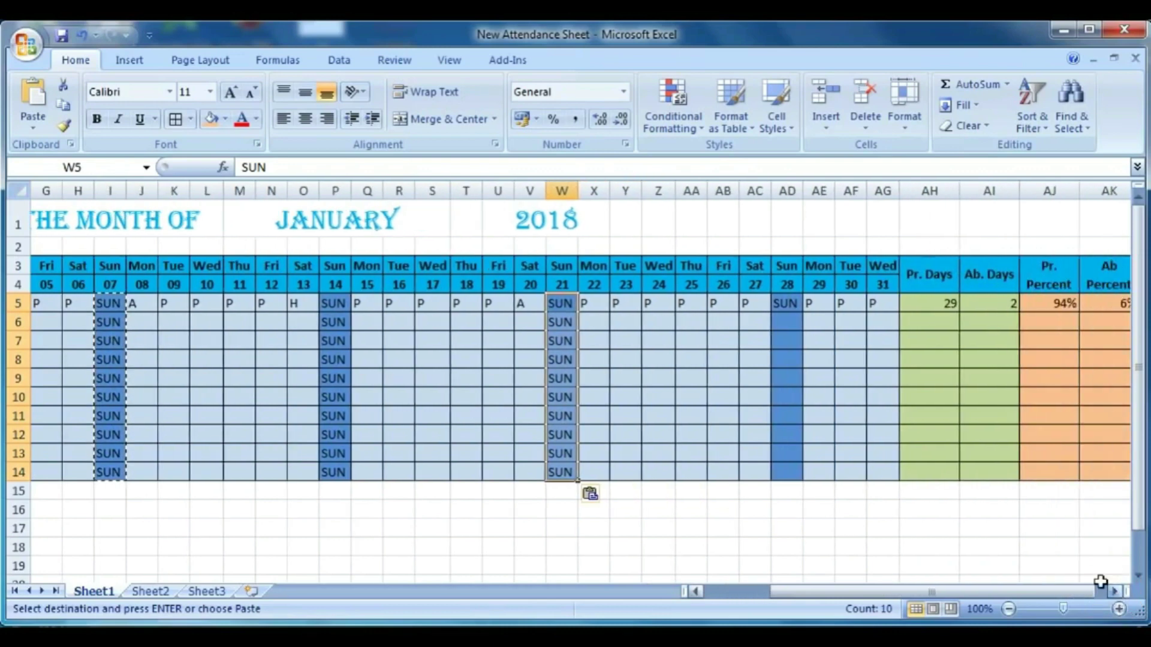
{"action": "left_click", "coordinate": [786, 305]}
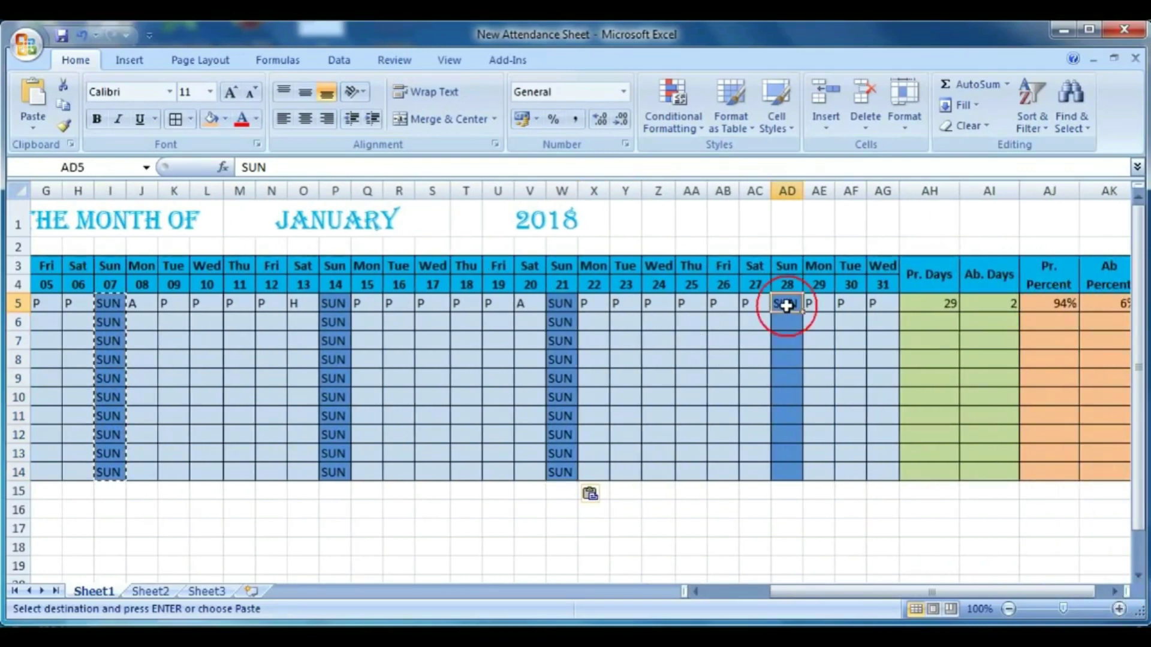
{"action": "key", "text": "ctrl+v"}
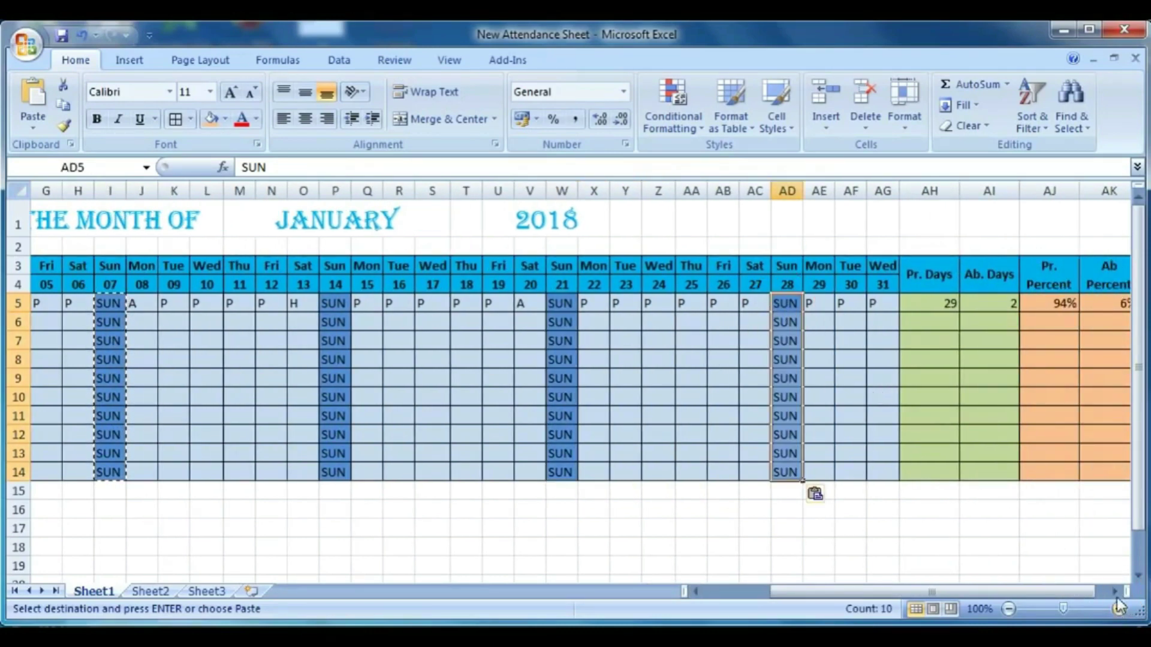
{"action": "left_click", "coordinate": [1114, 590]}
{"action": "left_click_drag", "start_coordinate": [848, 306], "coordinate": [1041, 477]}
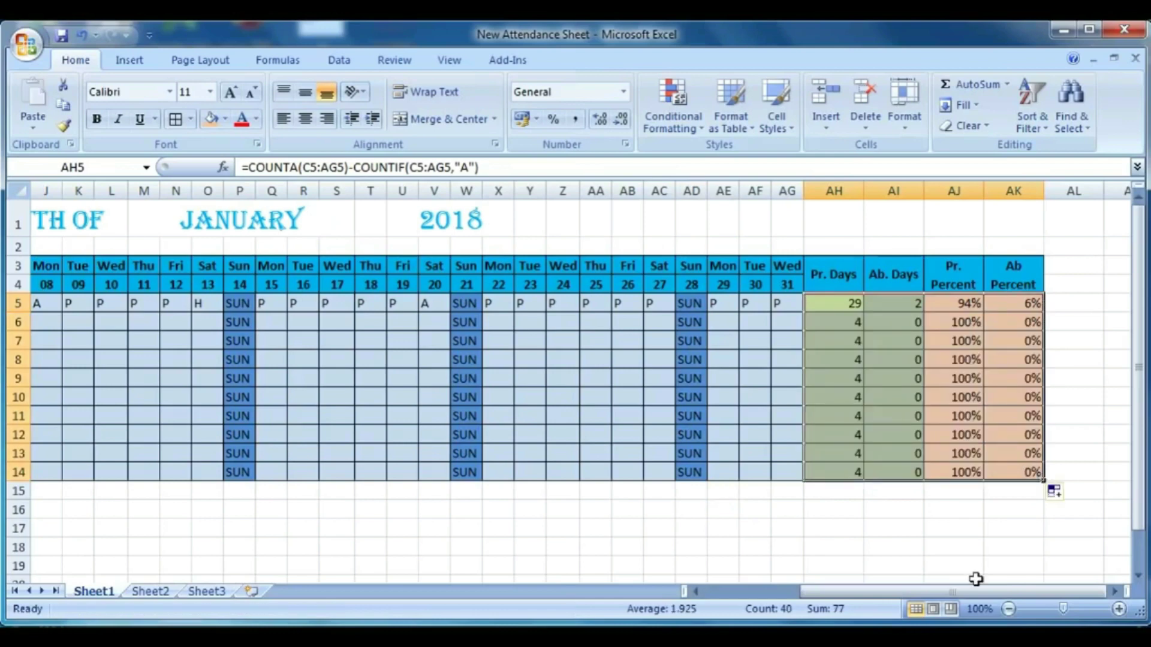
{"action": "left_click_drag", "start_coordinate": [970, 590], "coordinate": [862, 596]}
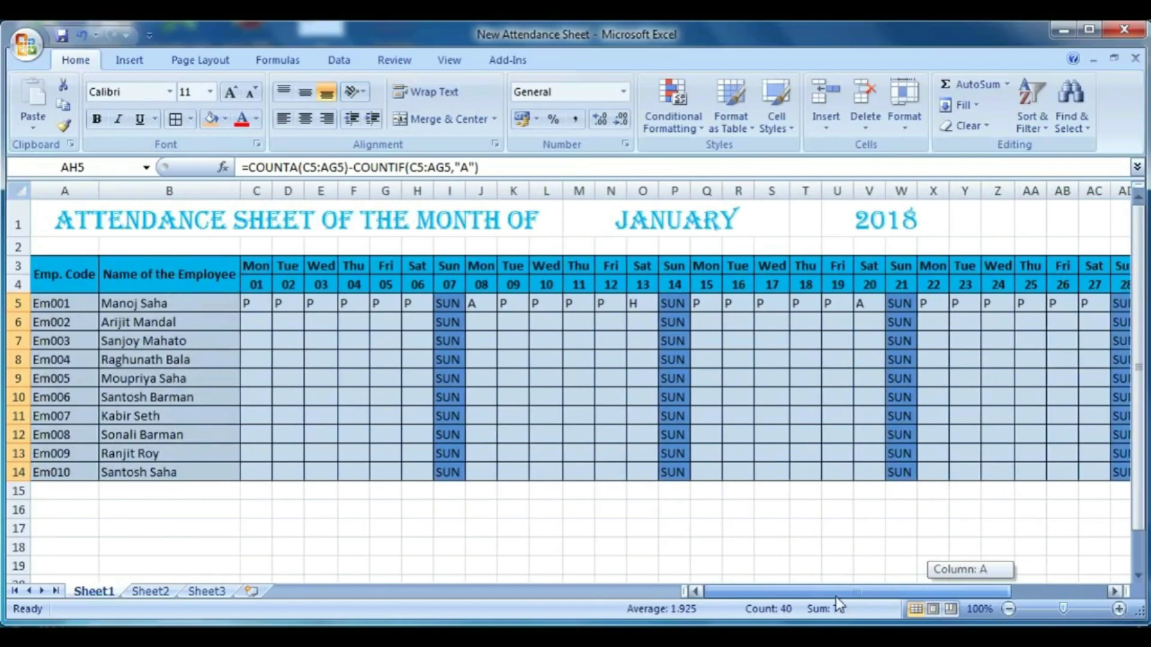
- Enter the second employee's early-January P and A marks in row 6 from C6, skipping Sundays
{"action": "left_click_drag", "start_coordinate": [772, 598], "coordinate": [886, 591]}
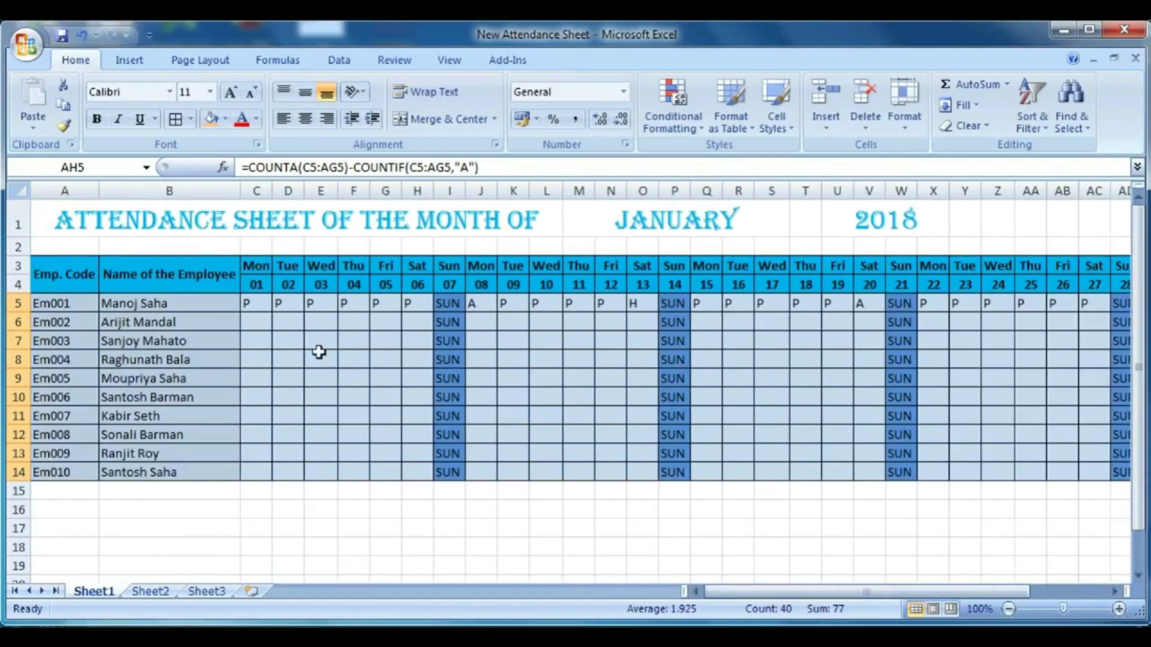
{"action": "left_click", "coordinate": [259, 324]}
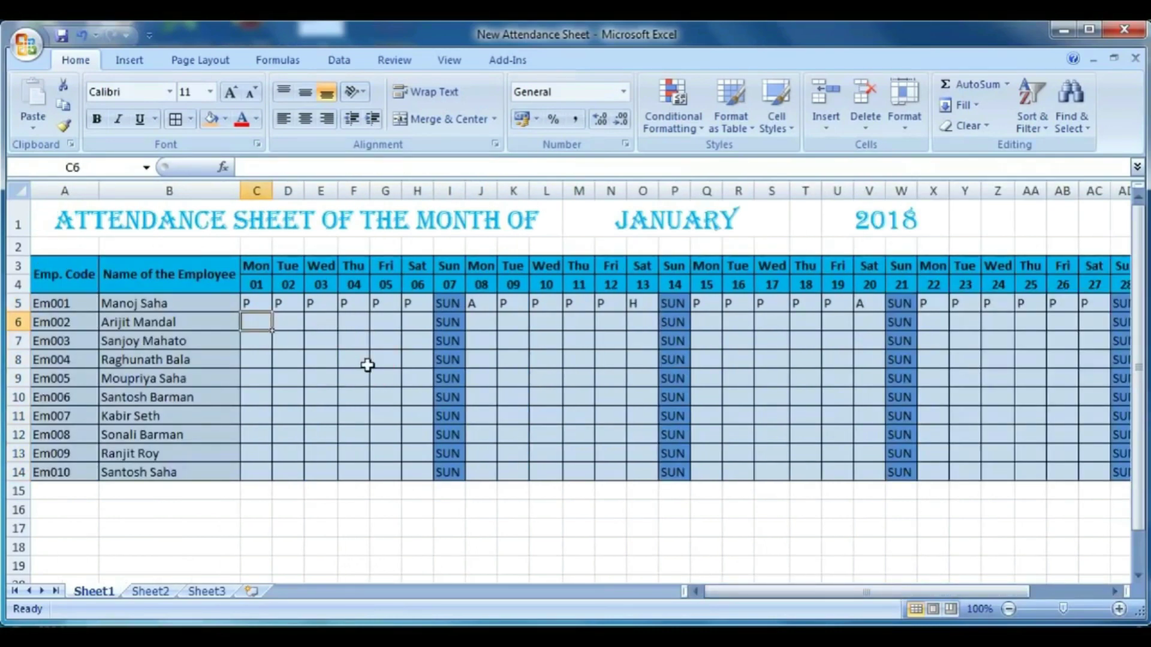
{"action": "type", "text": "p"}
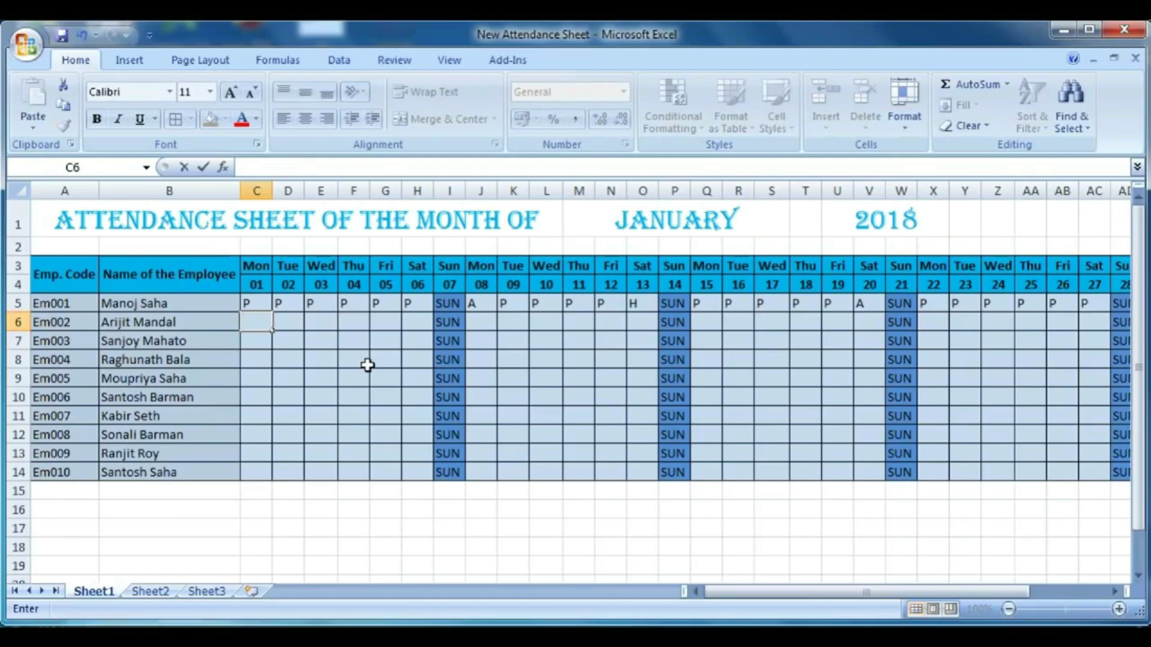
{"action": "type", "text": "P"}
{"action": "key", "text": "Tab"}
{"action": "type", "text": "P"}
{"action": "key", "text": "Tab"}
{"action": "type", "text": "A"}
{"action": "key", "text": "Tab"}
{"action": "type", "text": "A"}
{"action": "key", "text": "Tab"}
{"action": "type", "text": "A"}
{"action": "key", "text": "Tab"}
{"action": "type", "text": "A"}
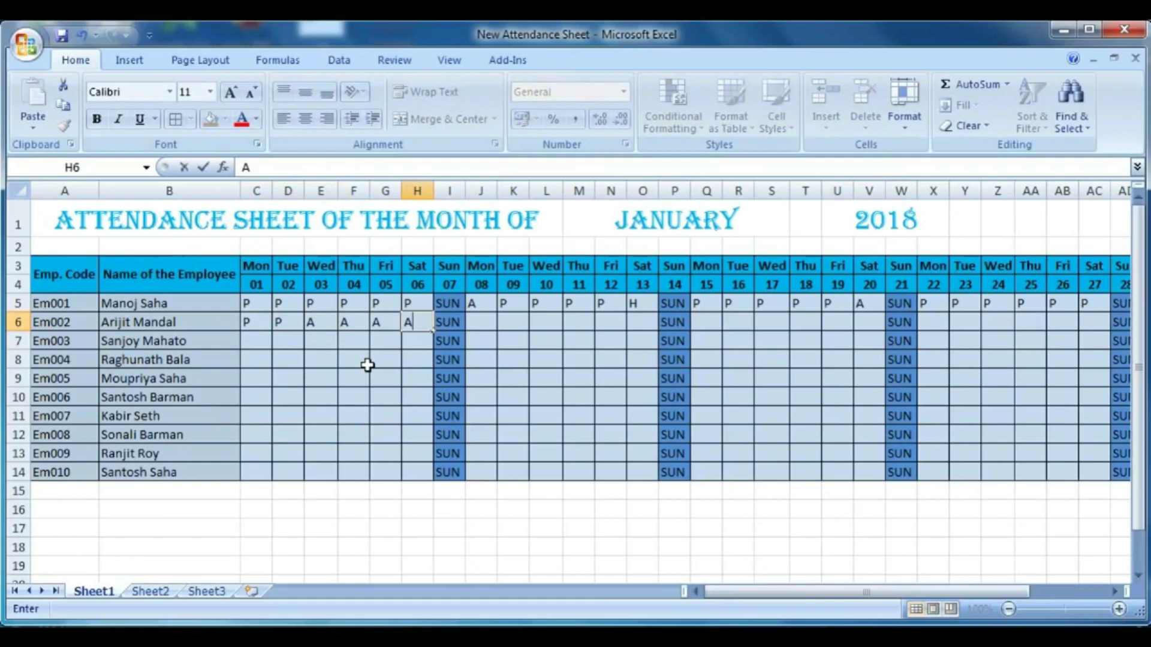
{"action": "key", "text": "Tab"}
{"action": "key", "text": "Tab"}
{"action": "type", "text": "P"}
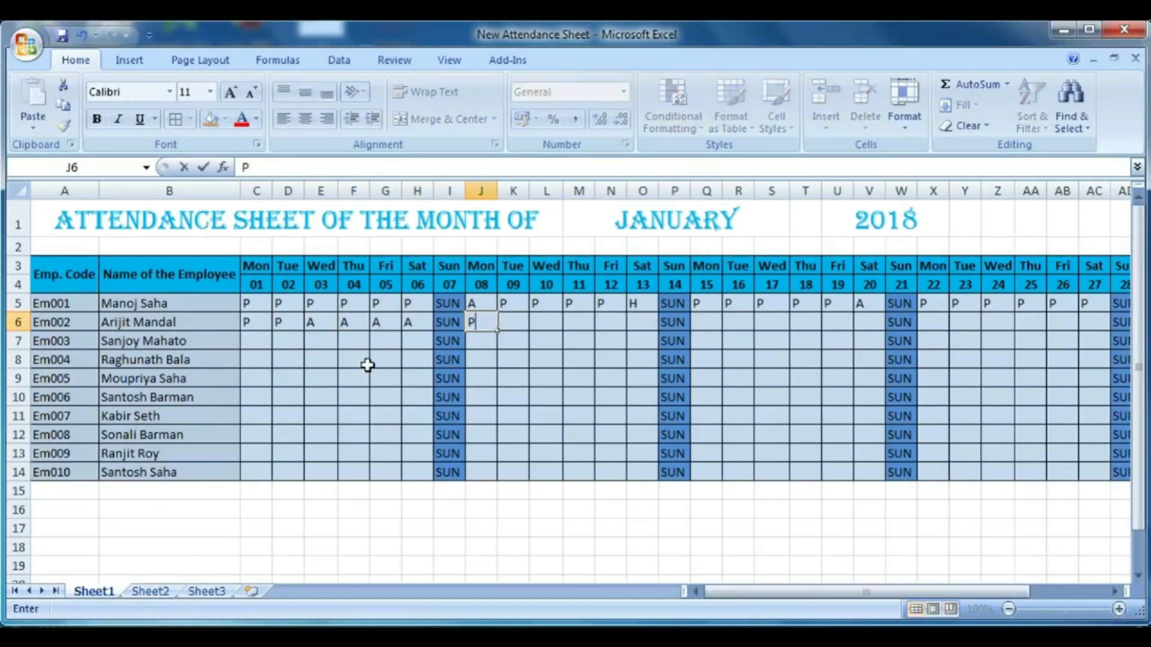
{"action": "key", "text": "Tab"}
{"action": "type", "text": "P"}
{"action": "key", "text": "Tab"}
{"action": "type", "text": "P"}
{"action": "key", "text": "Tab"}
{"action": "type", "text": "A"}
{"action": "key", "text": "Tab"}
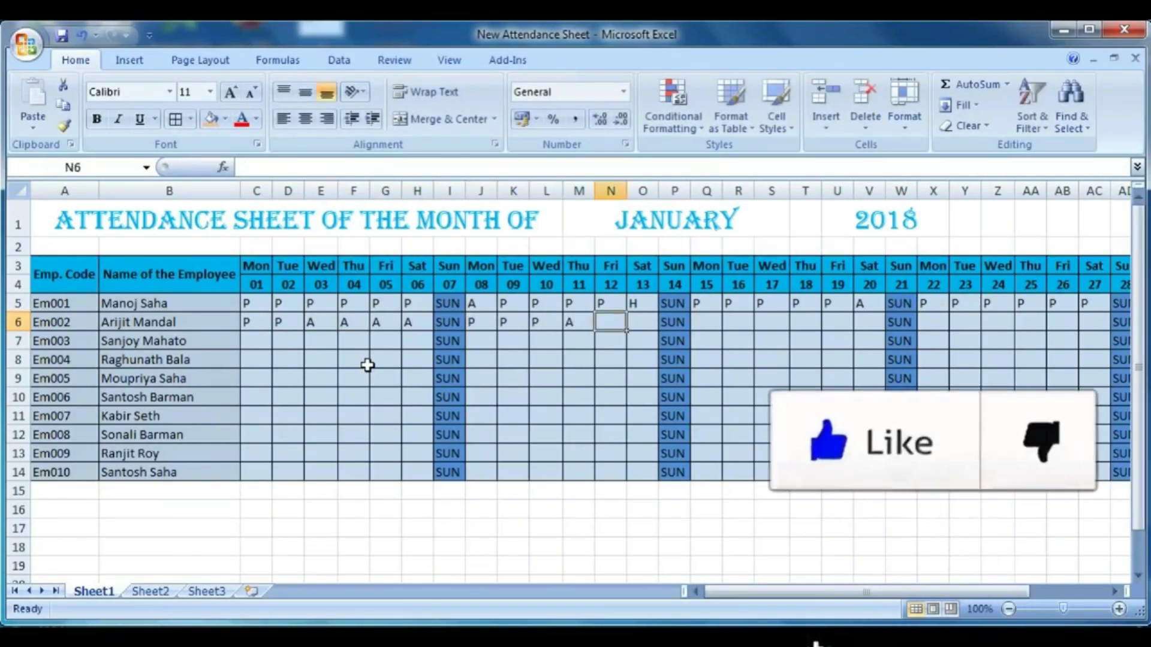
{"action": "type", "text": "A"}
{"action": "key", "text": "Tab"}
{"action": "type", "text": "A"}
{"action": "key", "text": "Tab"}
- Finish row 6's P and A marks through day 31 in AG6, bringing Pr. Days to 19
{"action": "key", "text": "Tab"}
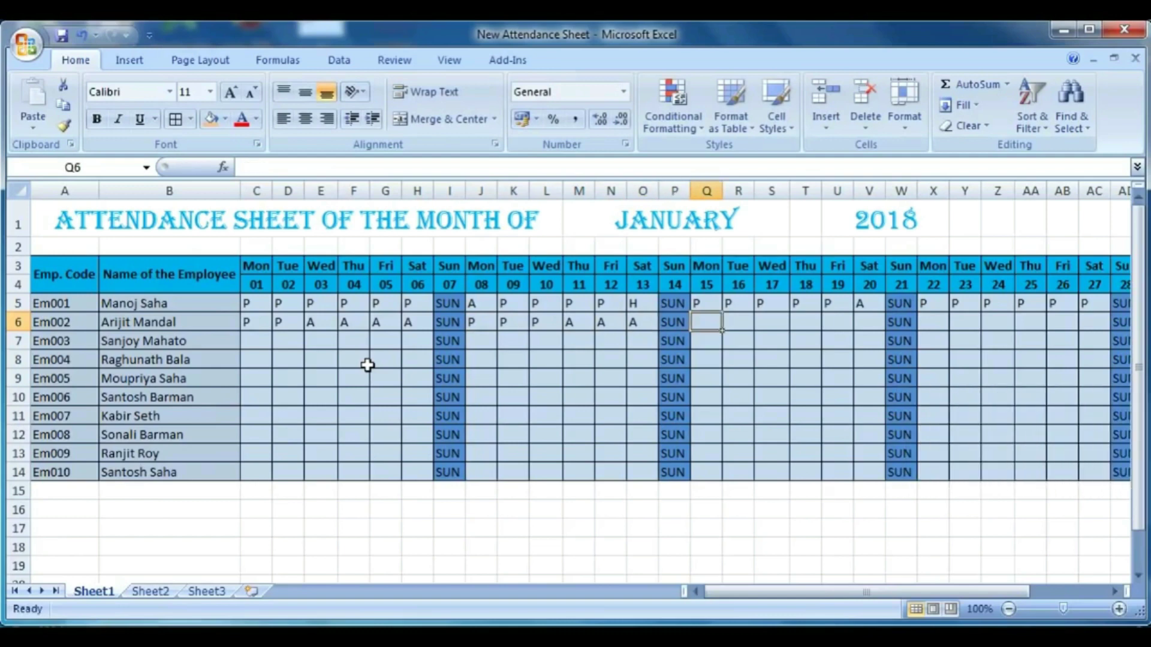
{"action": "type", "text": "P"}
{"action": "key", "text": "Tab"}
{"action": "type", "text": "P"}
{"action": "key", "text": "Tab"}
{"action": "type", "text": "P"}
{"action": "key", "text": "Tab"}
{"action": "type", "text": "P"}
{"action": "key", "text": "Tab"}
{"action": "type", "text": "P"}
{"action": "key", "text": "Tab"}
{"action": "type", "text": "A"}
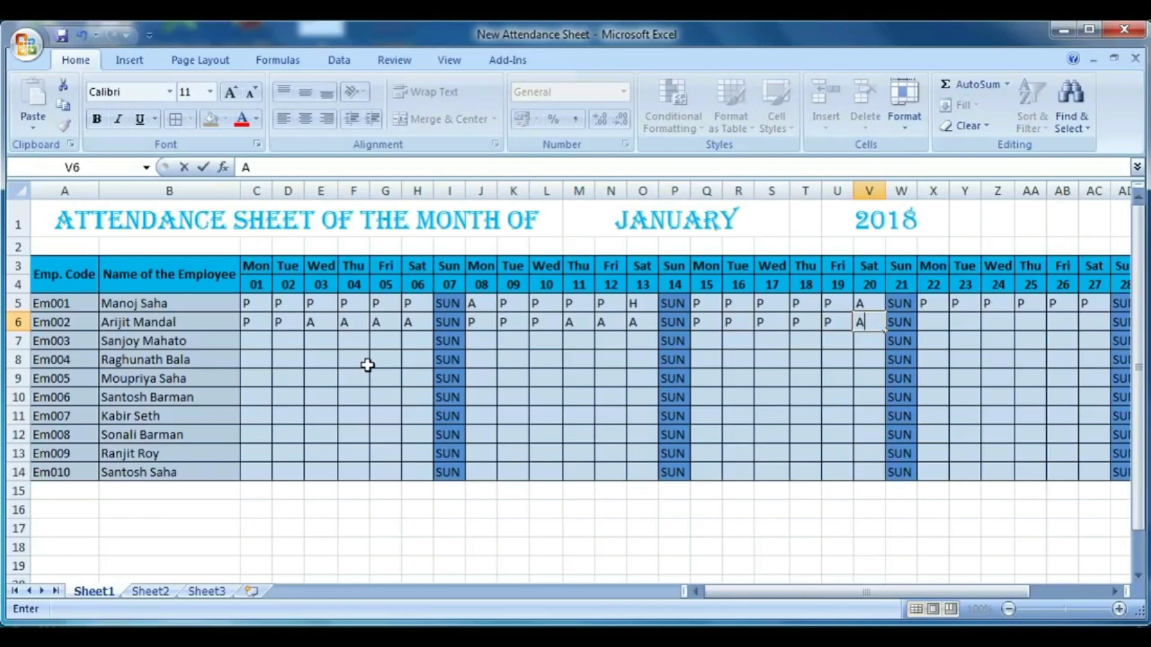
{"action": "key", "text": "Tab"}
{"action": "key", "text": "Tab"}
{"action": "type", "text": "P"}
{"action": "key", "text": "Tab"}
{"action": "type", "text": "P"}
{"action": "key", "text": "Tab"}
{"action": "type", "text": "A"}
{"action": "key", "text": "Tab"}
{"action": "type", "text": "A"}
{"action": "key", "text": "Tab"}
{"action": "type", "text": "A"}
{"action": "key", "text": "Tab"}
{"action": "type", "text": "A"}
{"action": "key", "text": "Tab"}
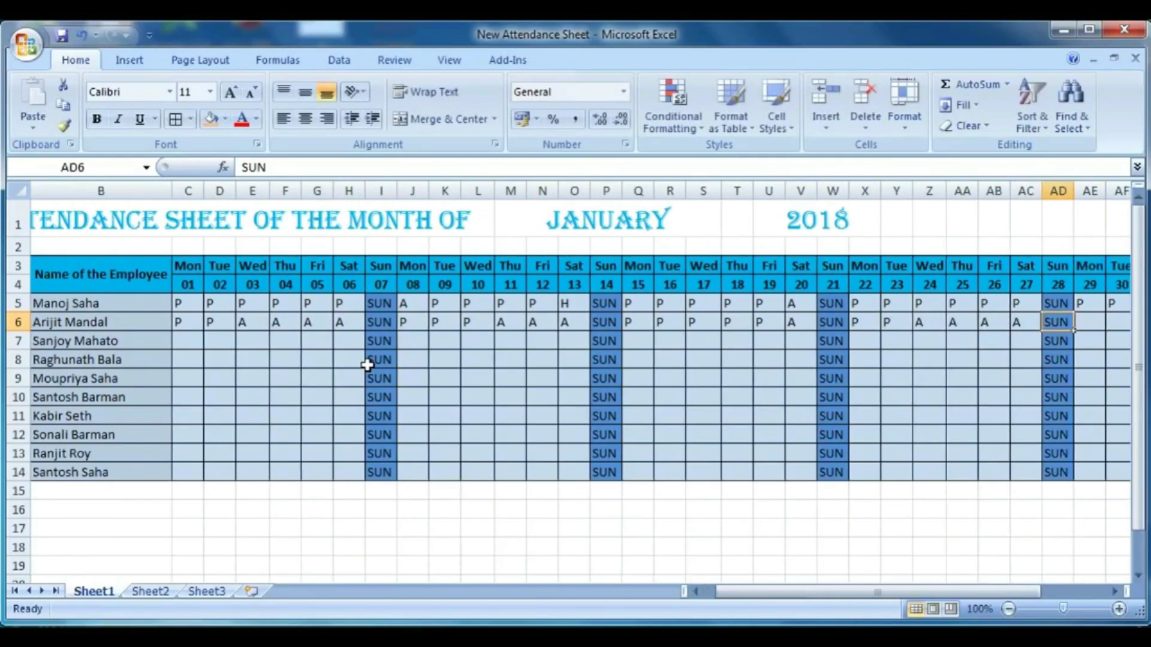
{"action": "key", "text": "Tab"}
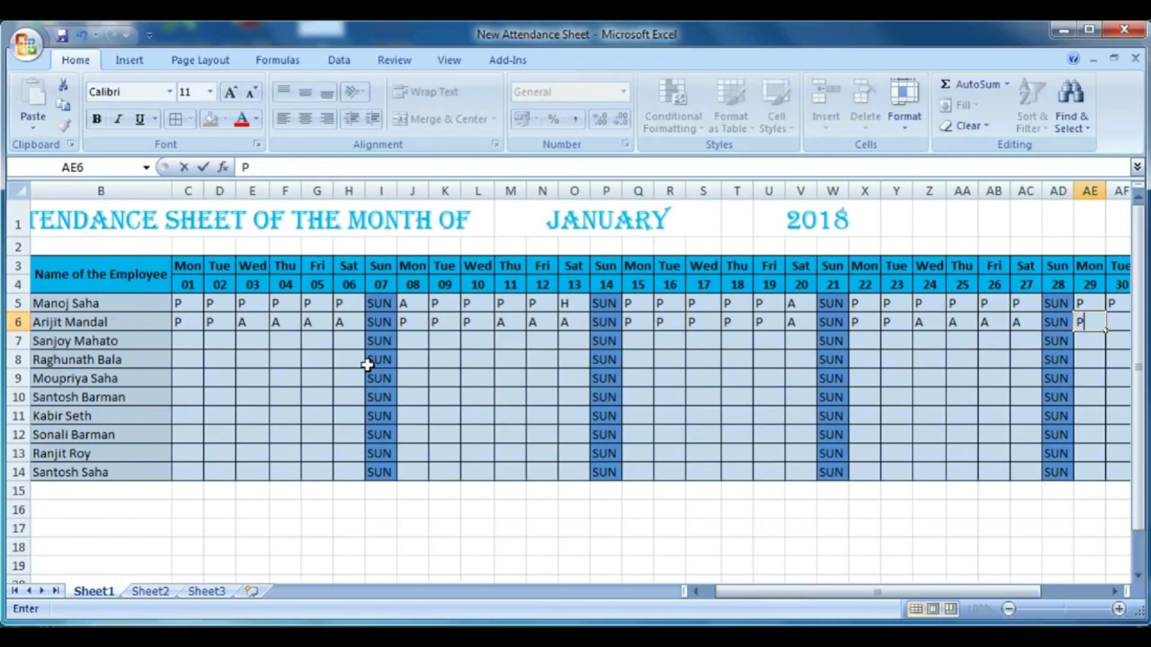
{"action": "type", "text": "P"}
{"action": "key", "text": "Tab"}
{"action": "type", "text": "P"}
{"action": "key", "text": "Tab"}
{"action": "type", "text": "P"}
{"action": "key", "text": "Tab"}
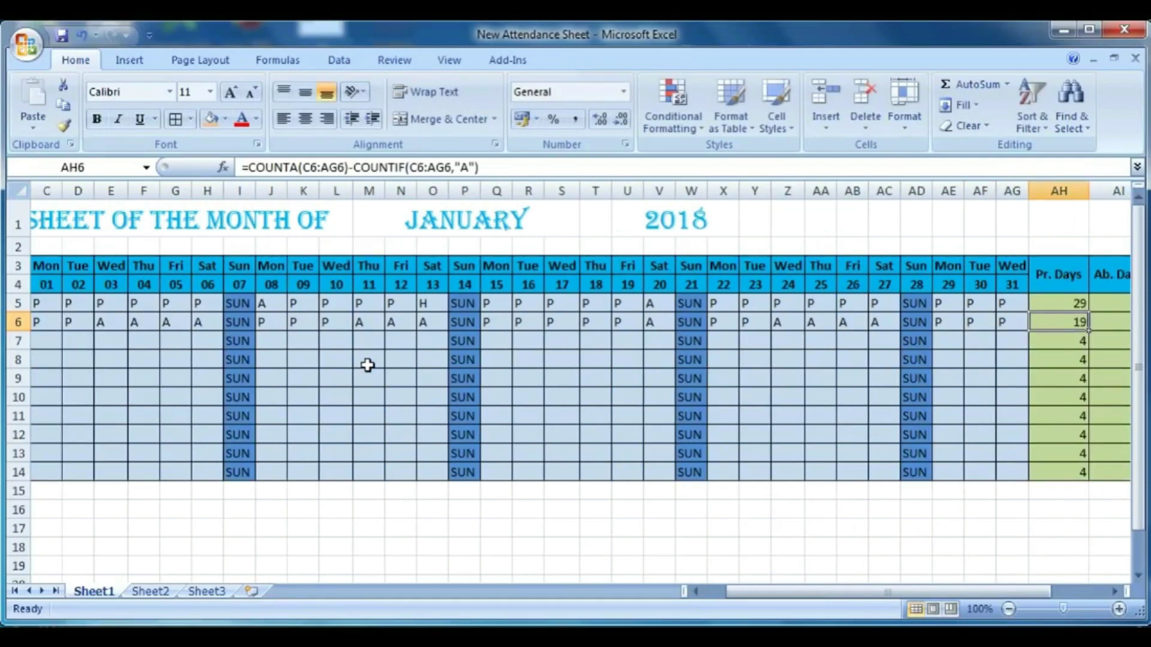
- Highlight Ab. Days counts in AI5:AI14 greater than 2 with a custom red fill
{"action": "left_click", "coordinate": [1115, 592]}
{"action": "left_click_drag", "start_coordinate": [1115, 592], "coordinate": [1115, 592]}
{"action": "left_click_drag", "start_coordinate": [805, 304], "coordinate": [802, 474]}
{"action": "left_click", "coordinate": [691, 131]}
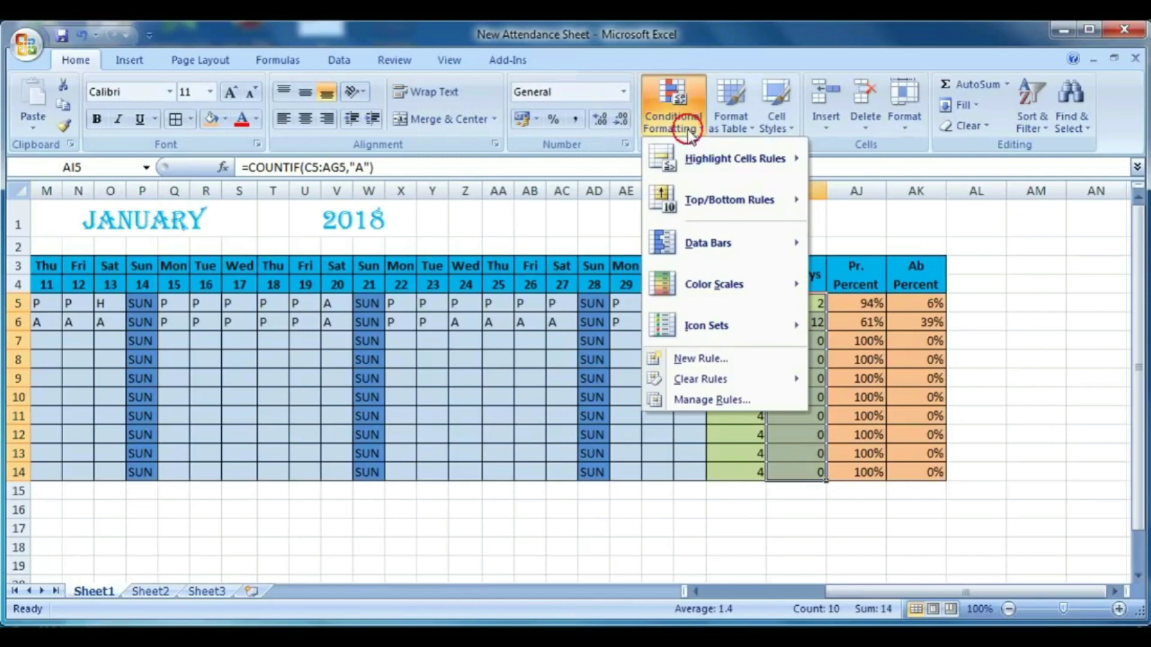
{"action": "mouse_move", "coordinate": [694, 159]}
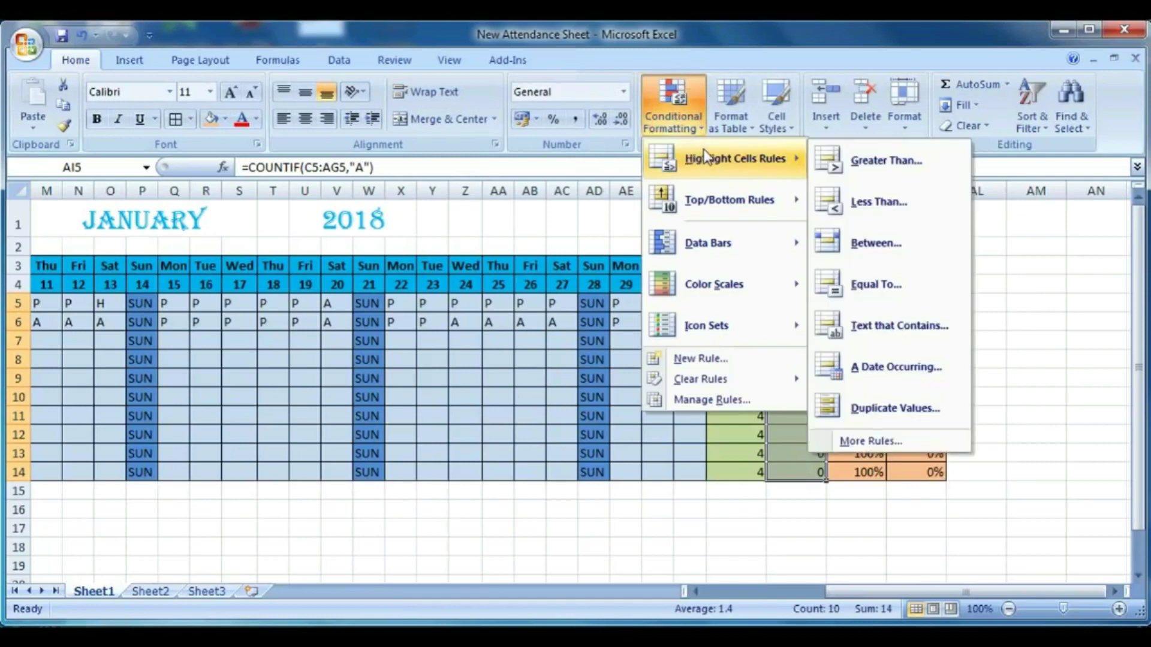
{"action": "left_click", "coordinate": [854, 166]}
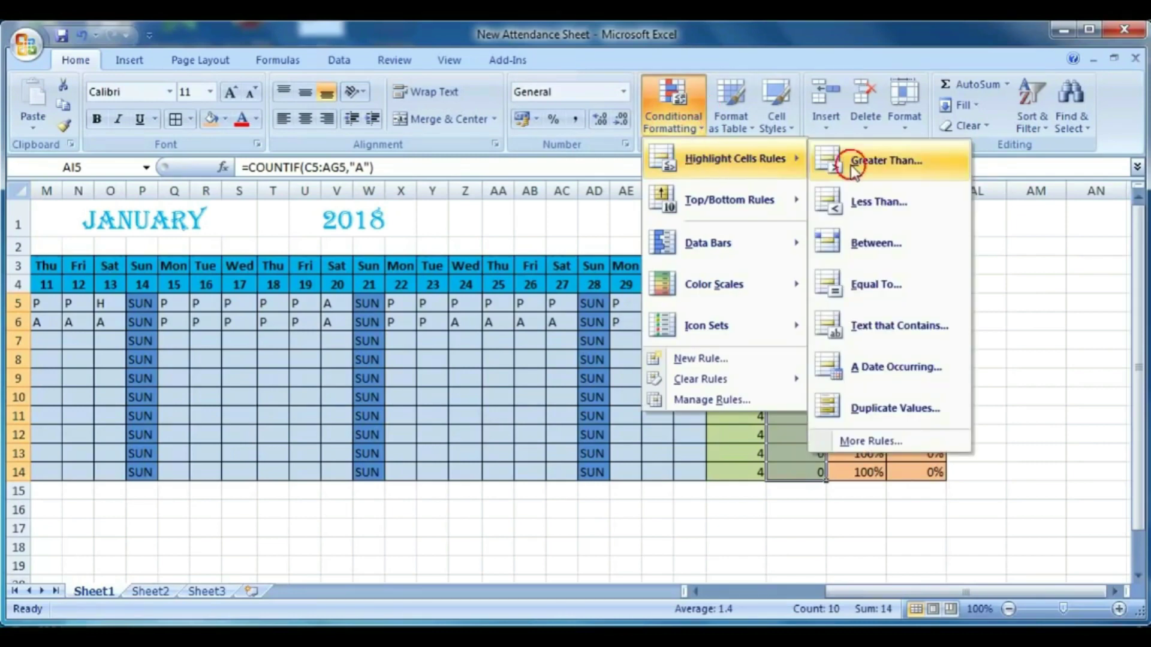
{"action": "type", "text": "2"}
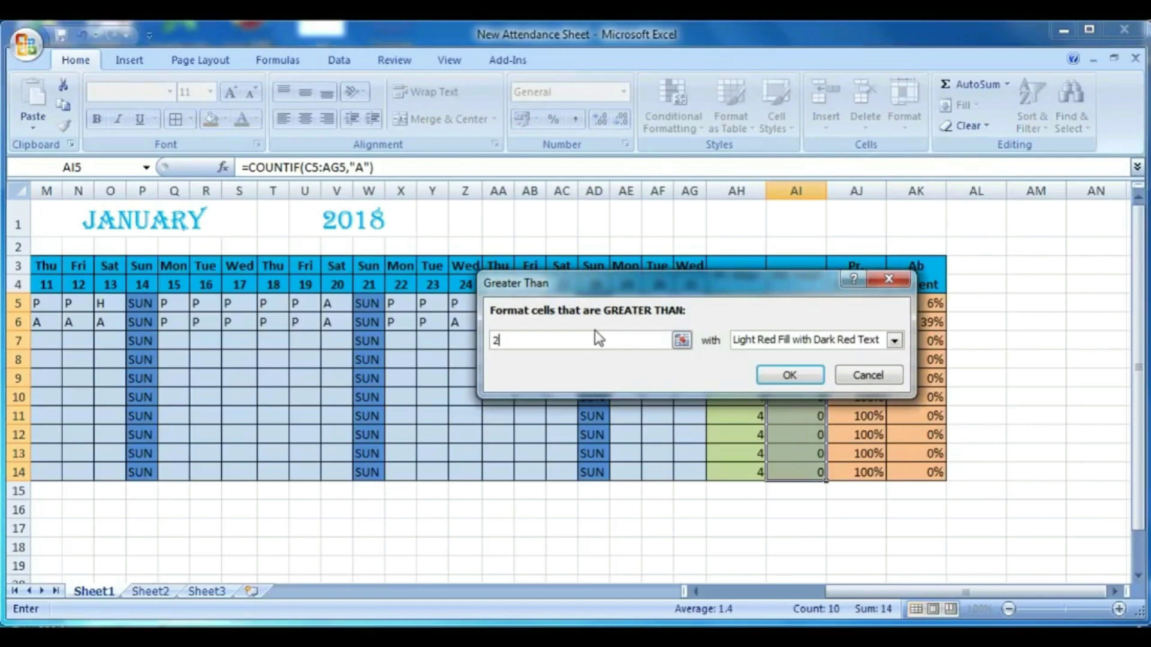
{"action": "left_click", "coordinate": [893, 340]}
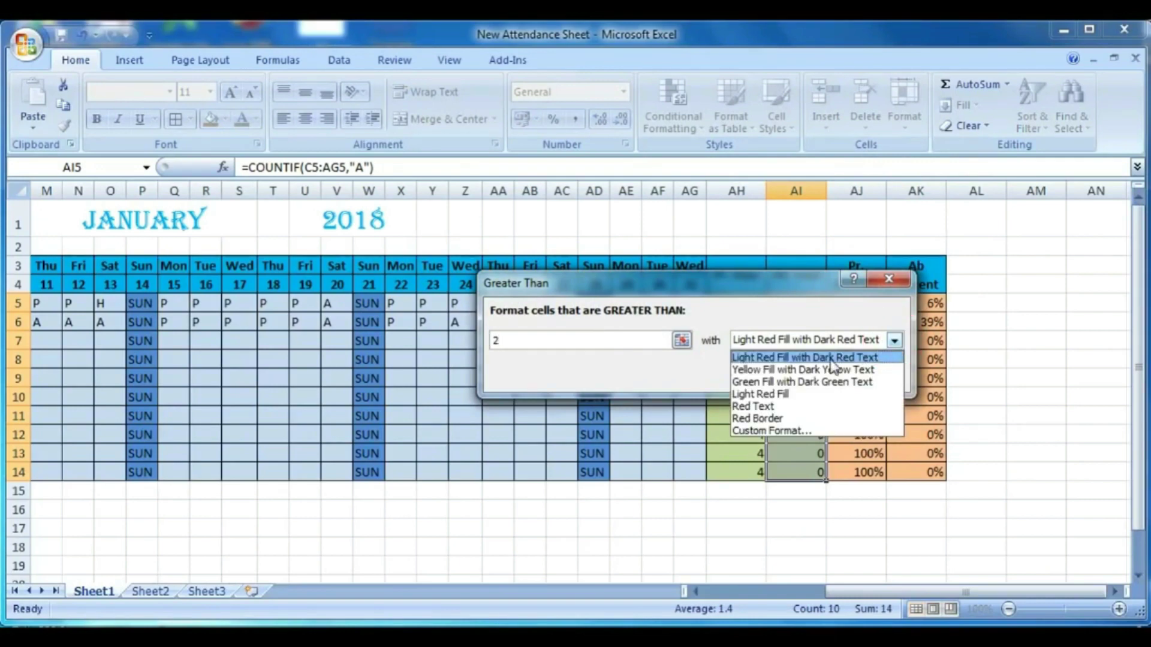
{"action": "left_click", "coordinate": [773, 429]}
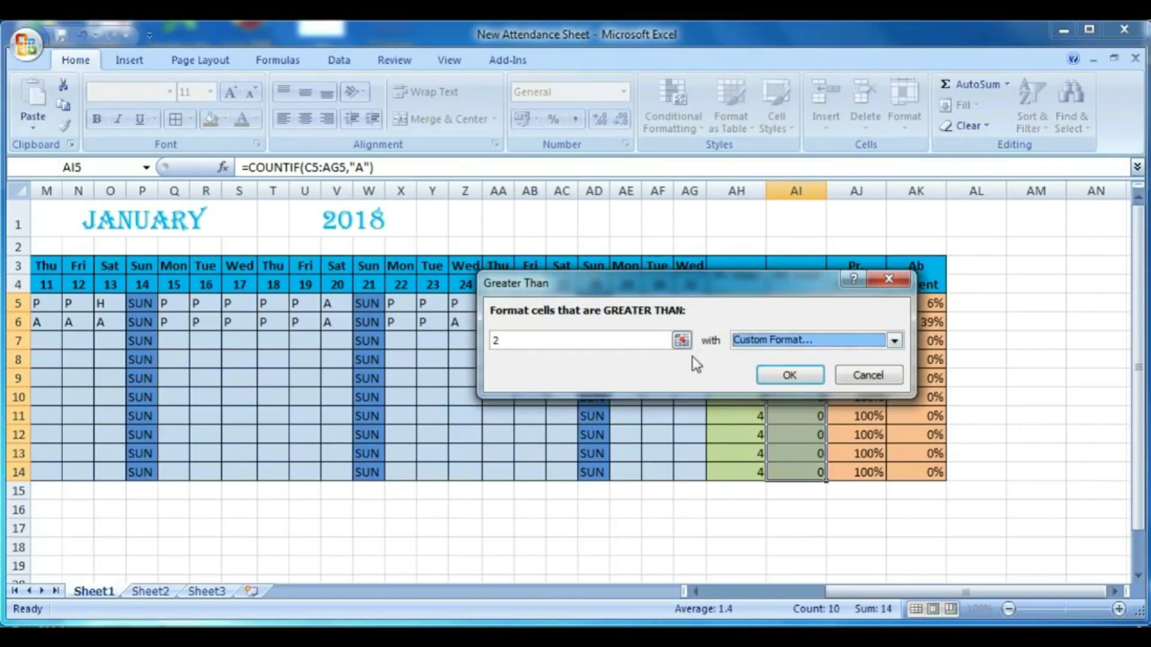
{"action": "left_click", "coordinate": [623, 133]}
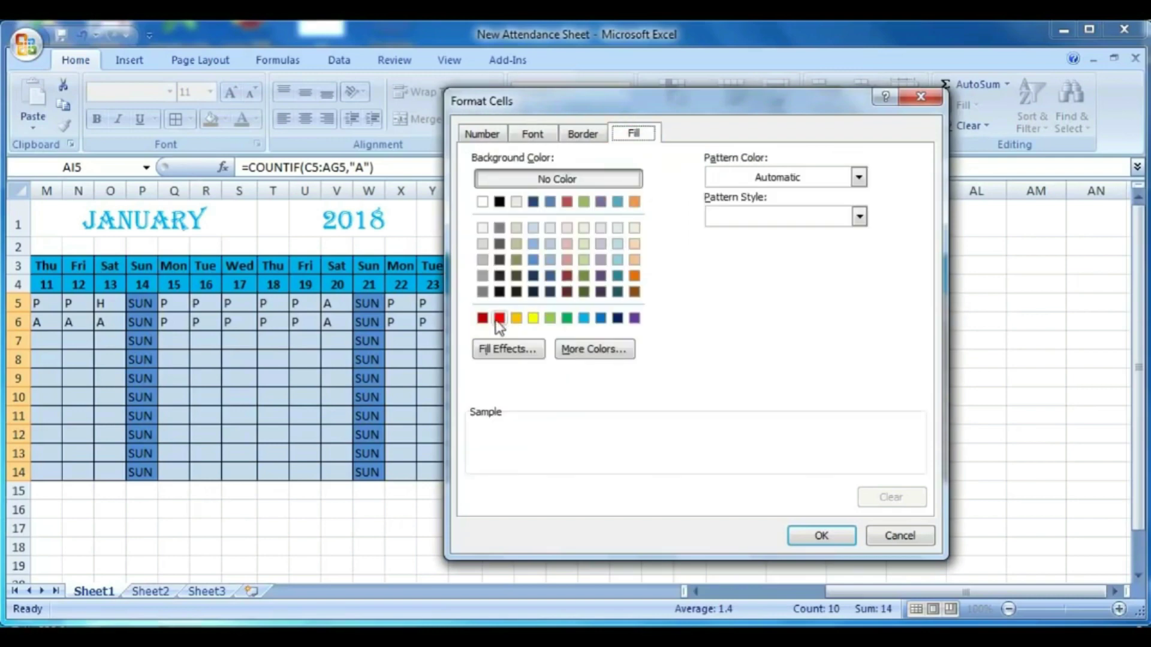
{"action": "left_click", "coordinate": [499, 319]}
{"action": "left_click", "coordinate": [808, 536]}
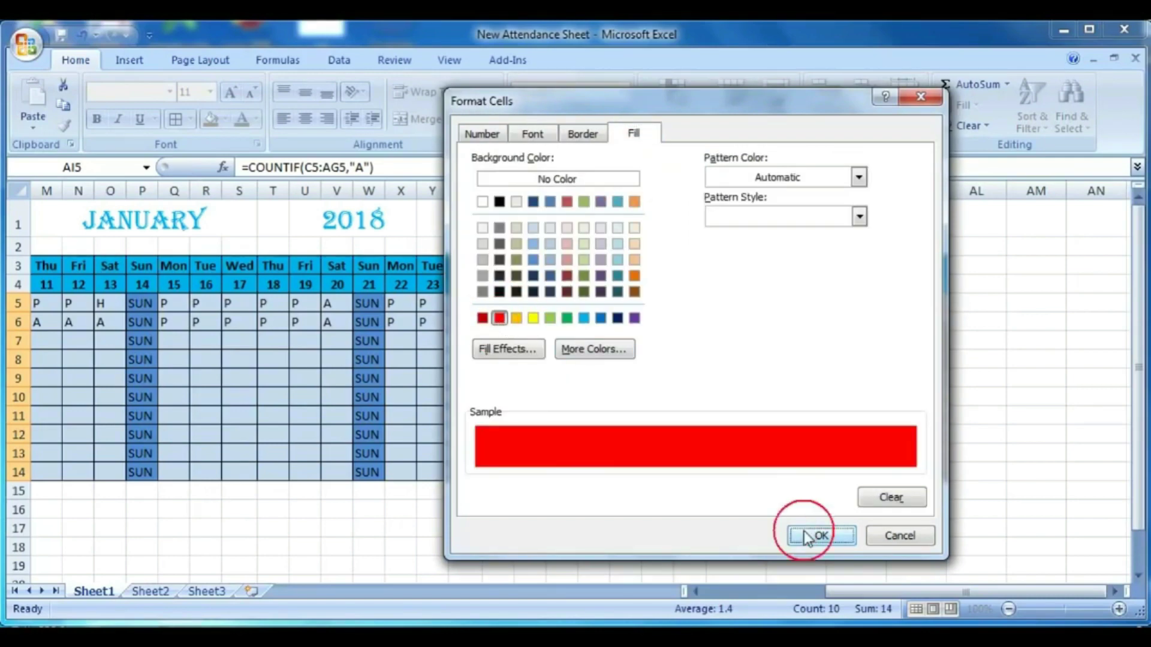
{"action": "left_click", "coordinate": [783, 377]}
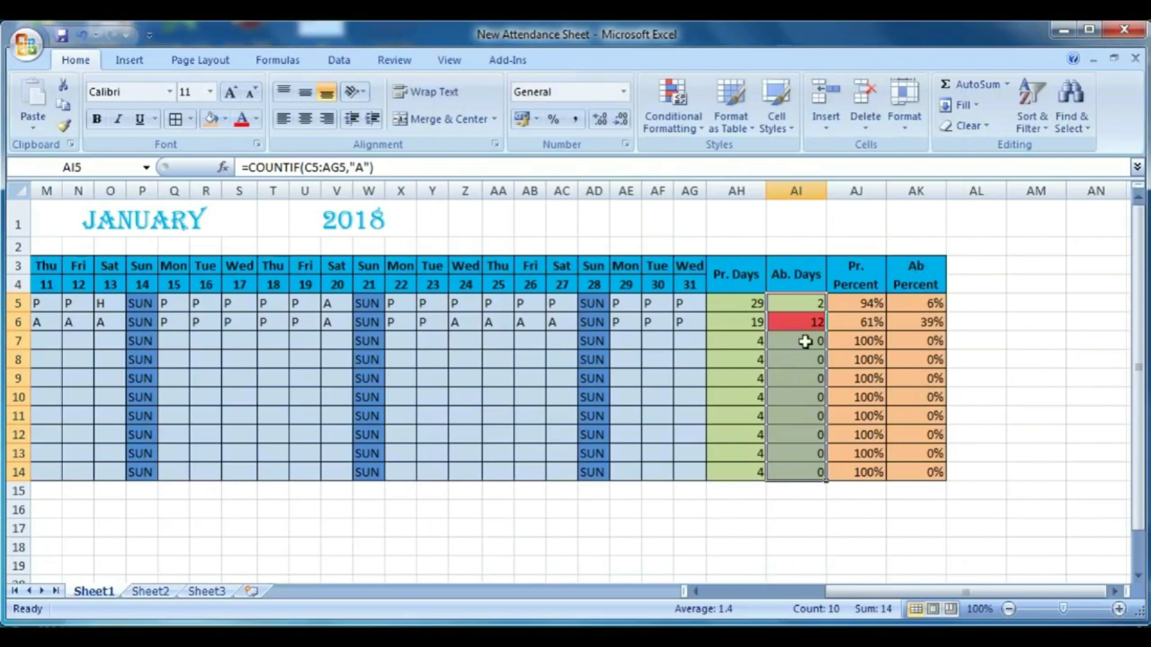
{"action": "left_click", "coordinate": [803, 324]}
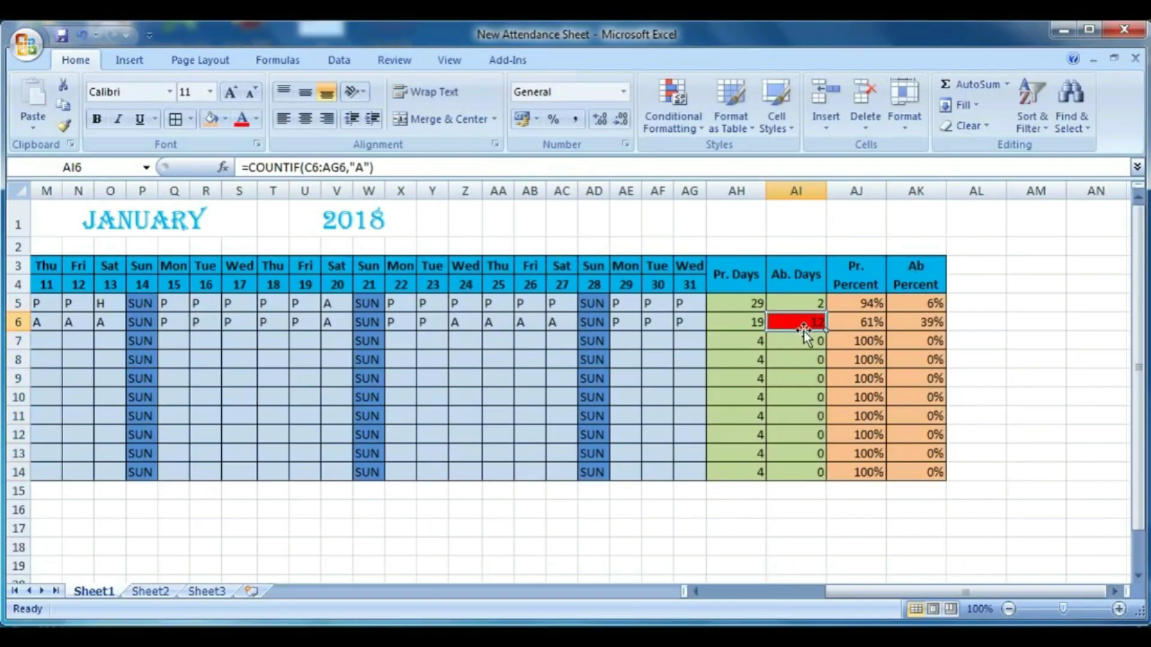
- Clear the SUN entries from the range I7:AG14 and deselect it
{"action": "left_click_drag", "start_coordinate": [876, 591], "coordinate": [722, 583]}
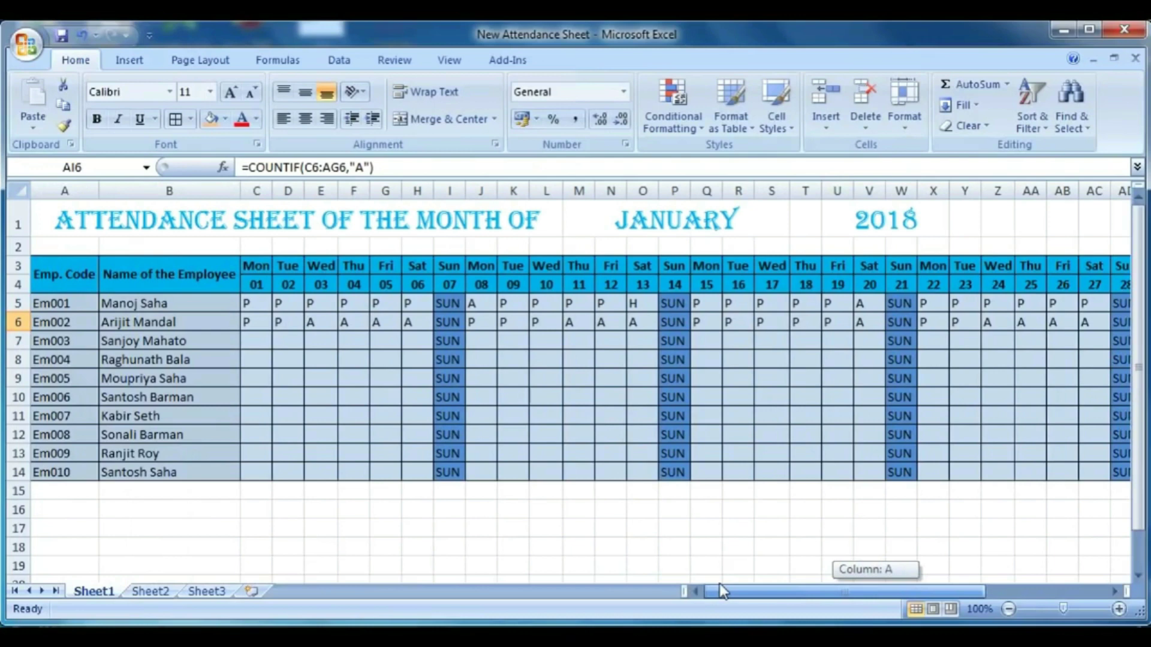
{"action": "left_click_drag", "start_coordinate": [719, 583], "coordinate": [674, 548]}
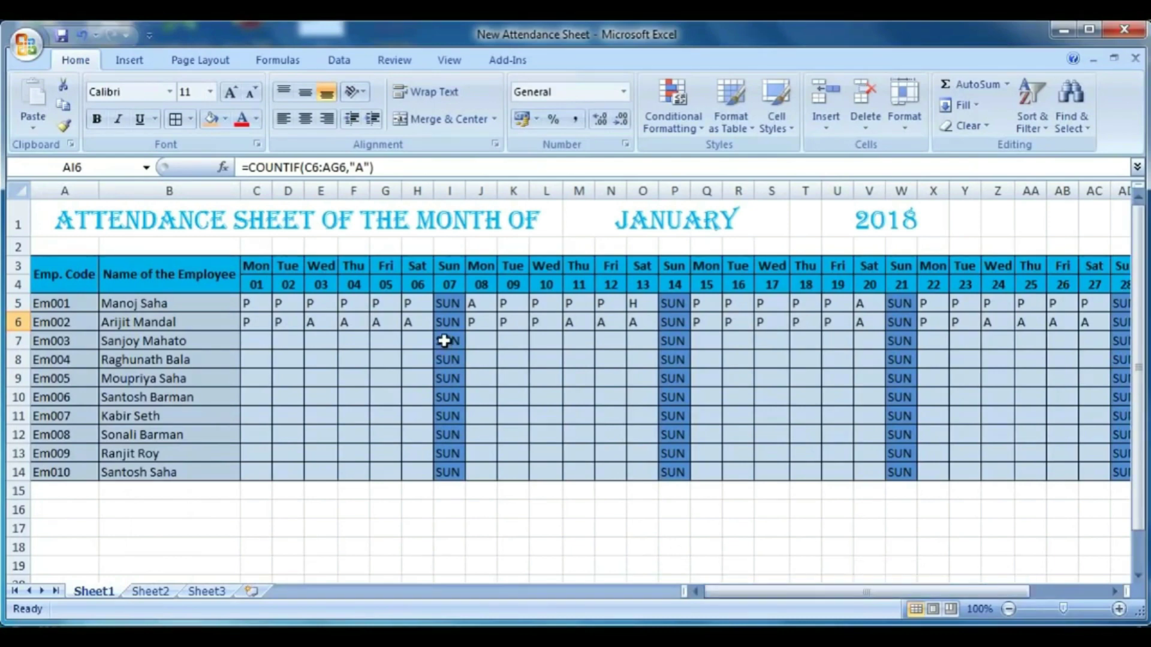
{"action": "left_click_drag", "start_coordinate": [444, 340], "coordinate": [1004, 473]}
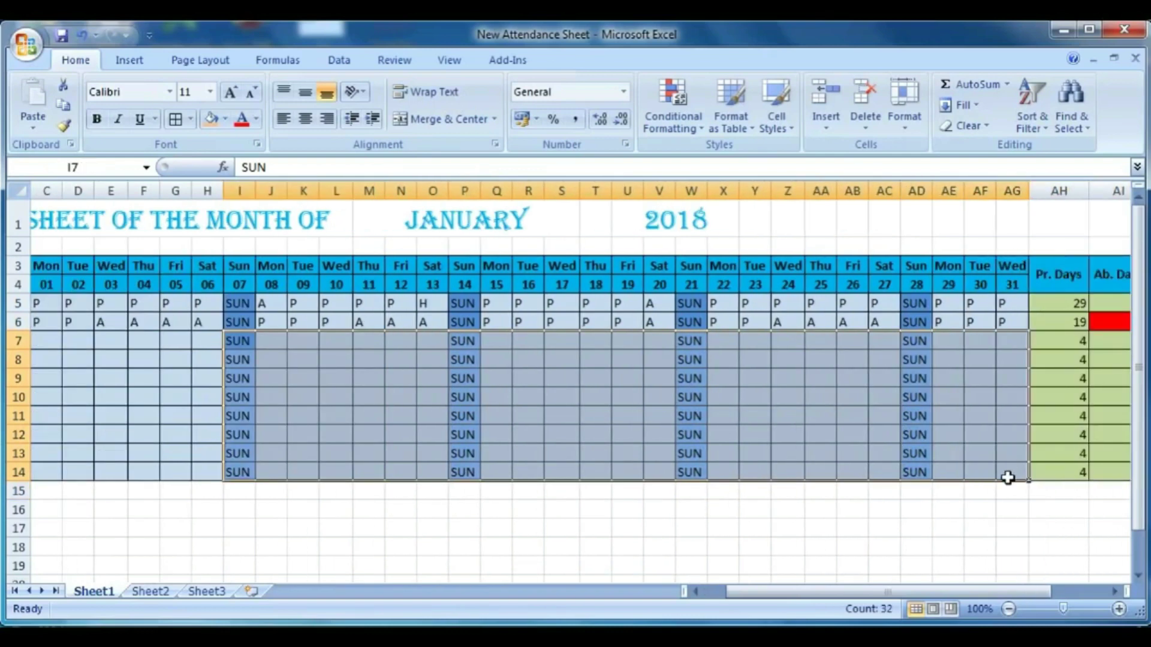
{"action": "key", "text": "Delete"}
{"action": "left_click_drag", "start_coordinate": [989, 592], "coordinate": [860, 595]}
{"action": "left_click", "coordinate": [473, 376]}
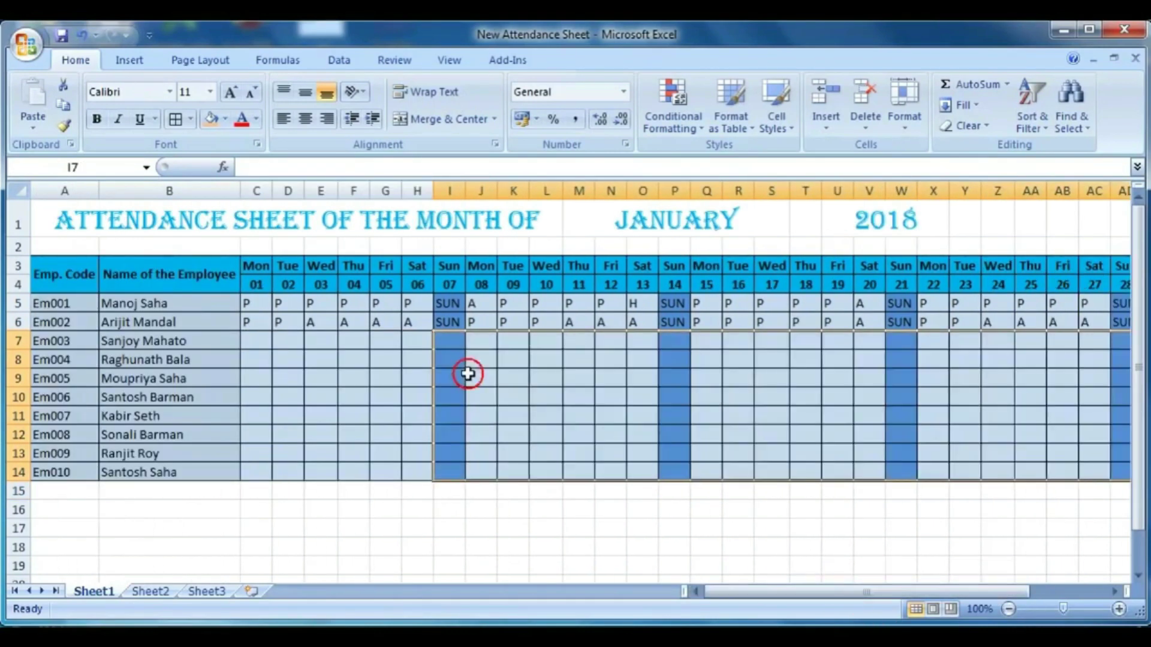
{"action": "left_click", "coordinate": [288, 340]}
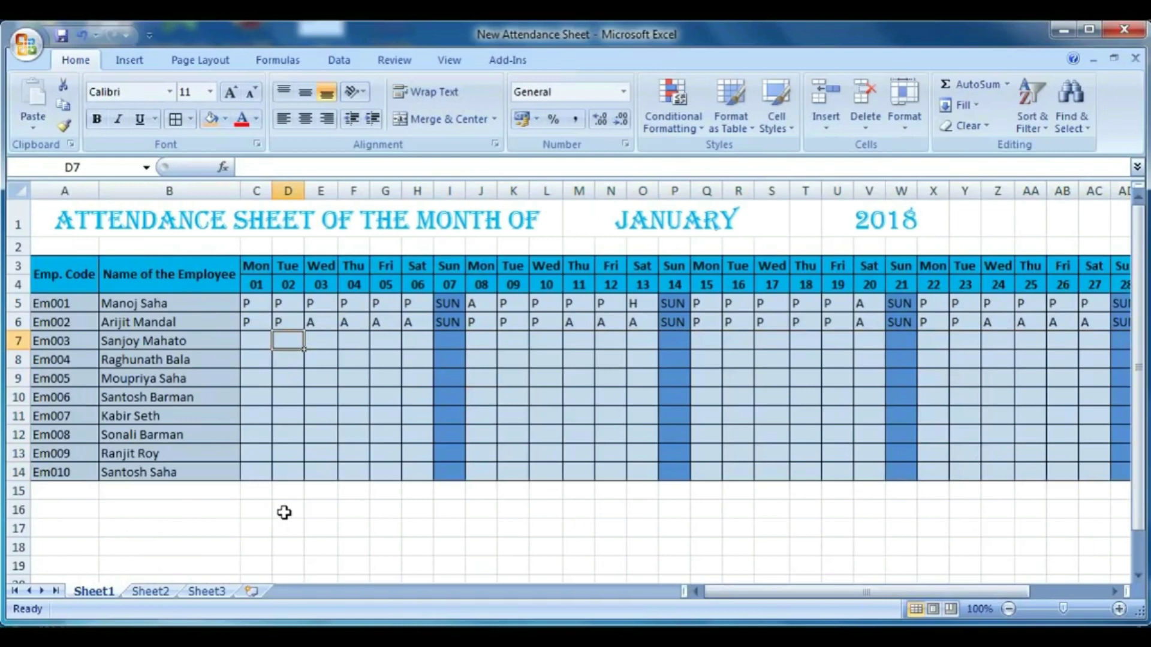
{"action": "left_click", "coordinate": [284, 513]}
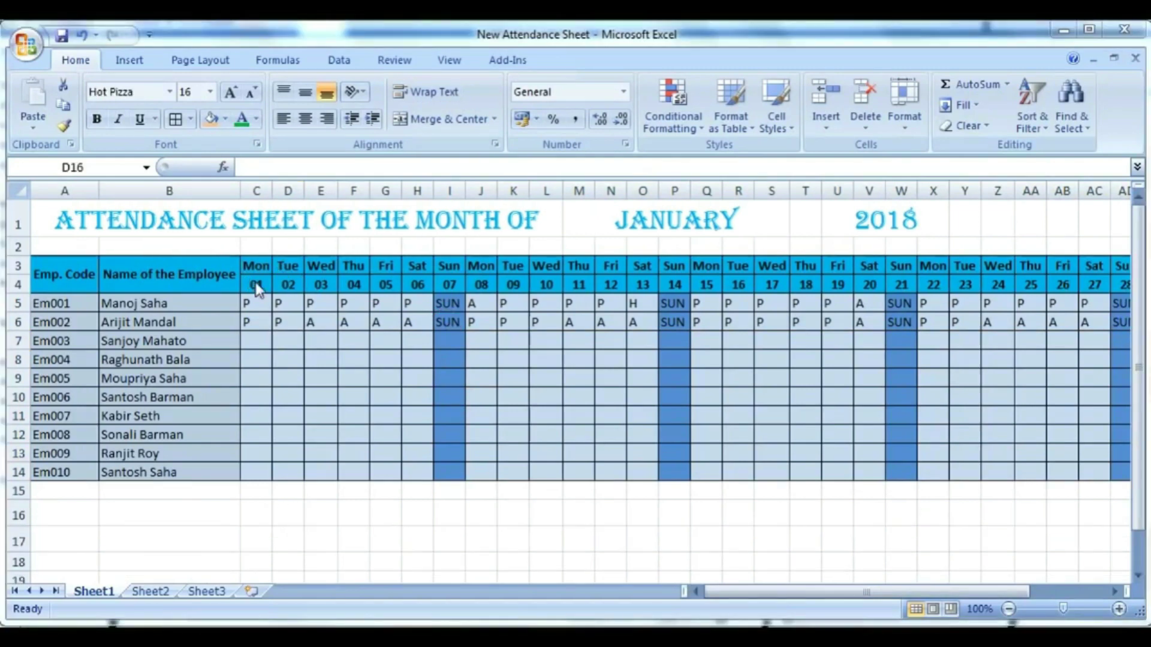
- Set C4 to 1-2-18 so the sheet switches to February
{"action": "left_click", "coordinate": [251, 283]}
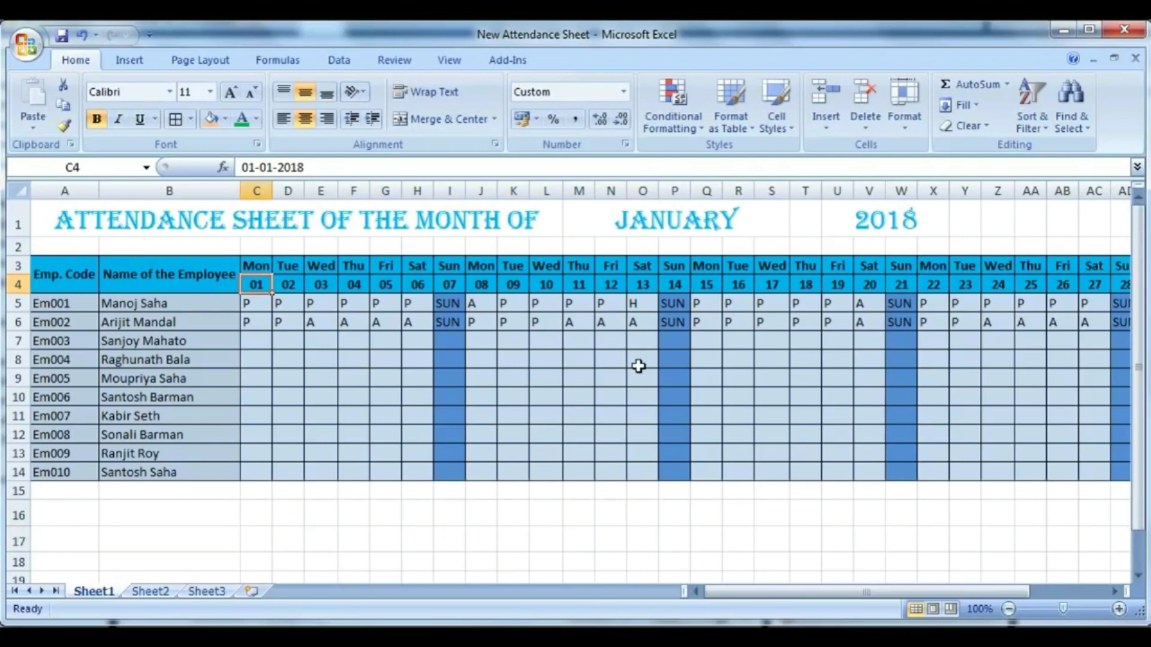
{"action": "type", "text": "1-2-18"}
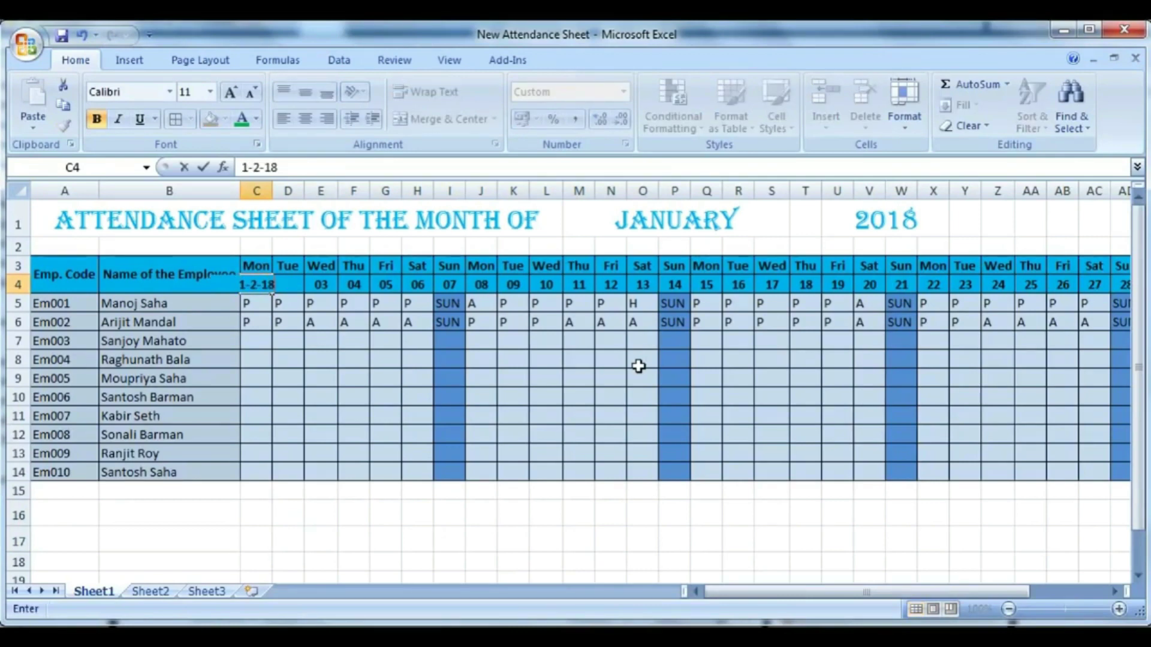
{"action": "key", "text": "Return"}
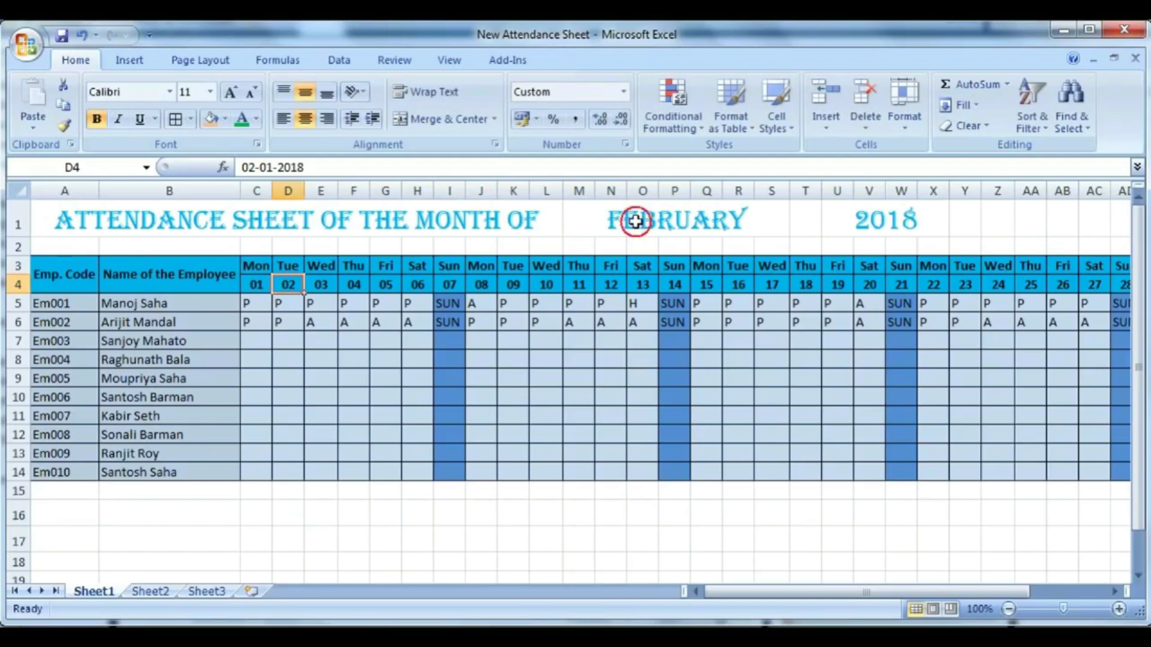
{"action": "left_click", "coordinate": [638, 222]}
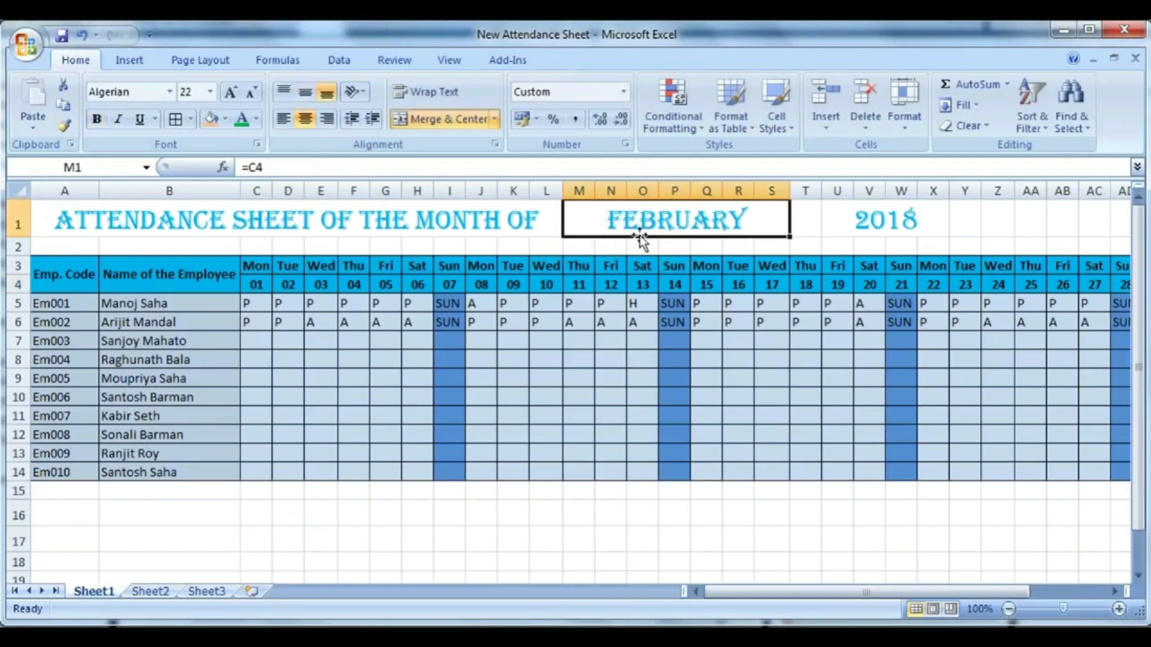
- Change C4 to 1-3-18 for March, then to 1-1-2019 for January
{"action": "left_click", "coordinate": [255, 286]}
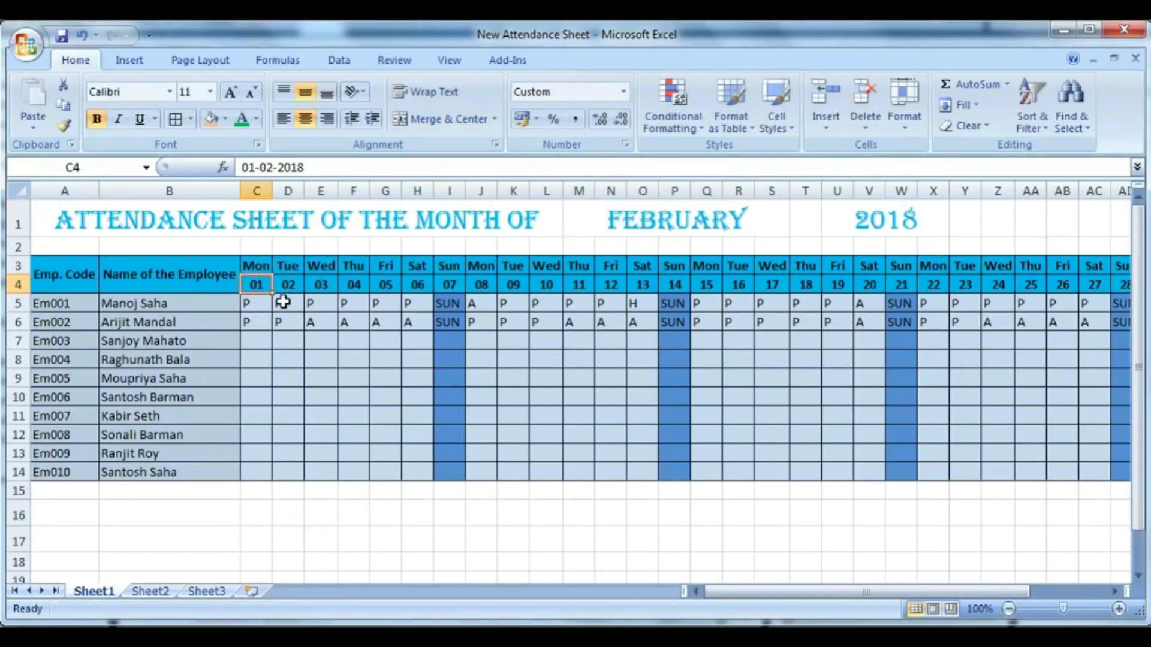
{"action": "type", "text": "1-3-18"}
{"action": "key", "text": "Tab"}
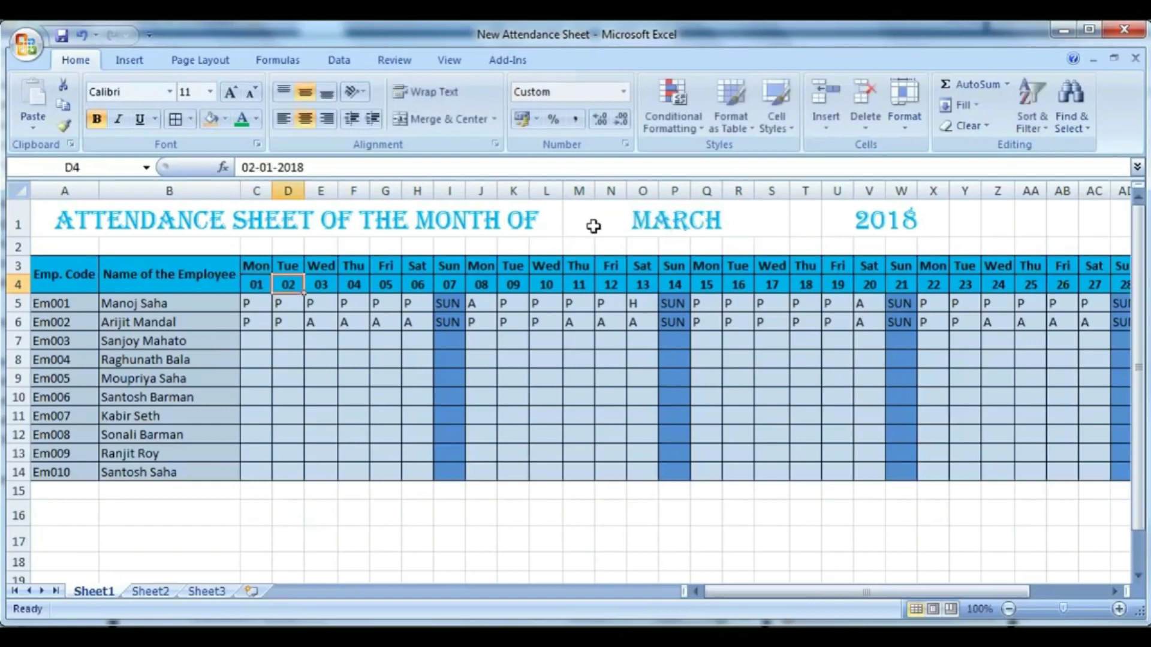
{"action": "left_click", "coordinate": [253, 282]}
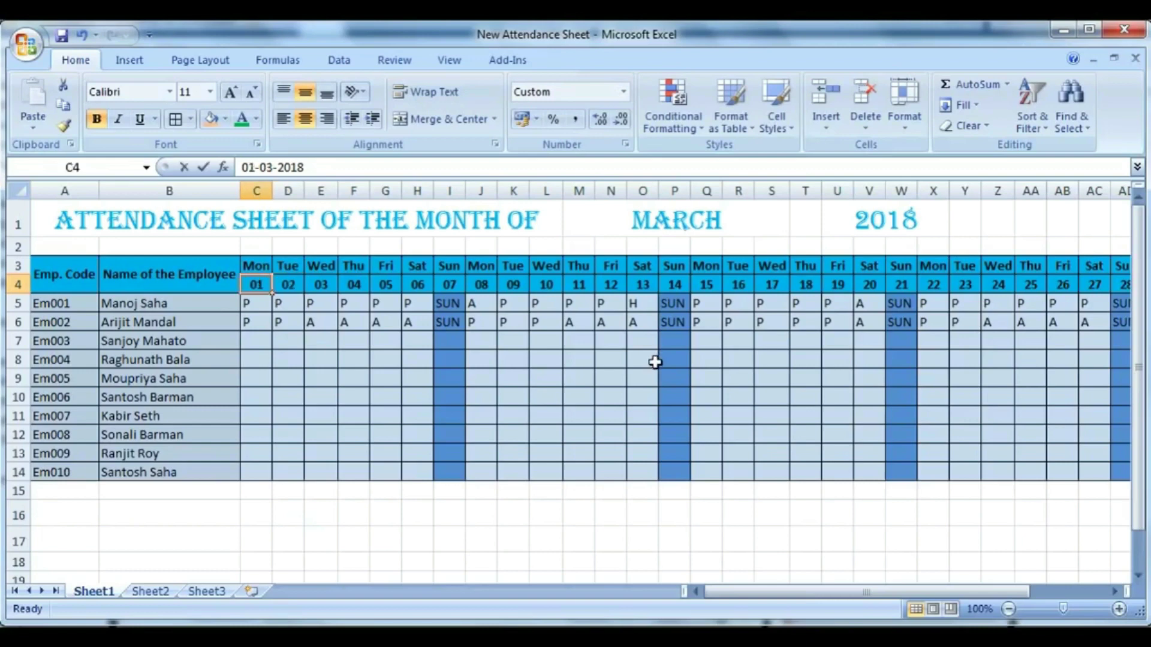
{"action": "type", "text": "1-1-2019"}
{"action": "key", "text": "Tab"}
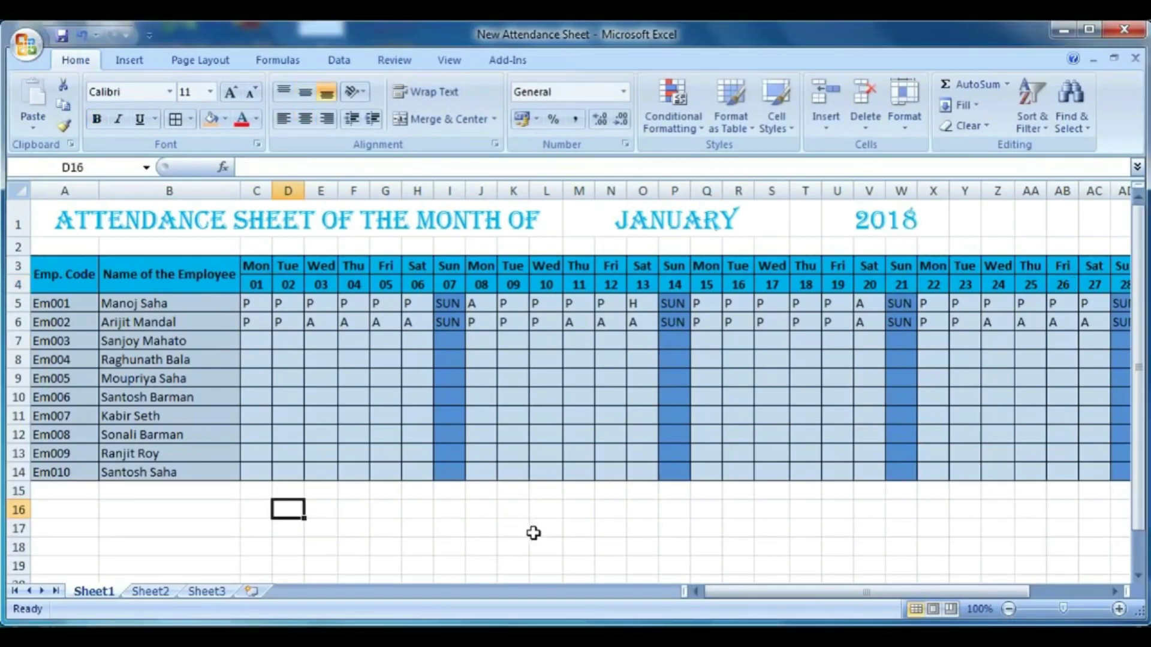
- Enter THANK YOU FOR WATCHING THE VIDEO in D16 and Please Like & Subscribe in D17
{"action": "type", "text": "tHANK"}
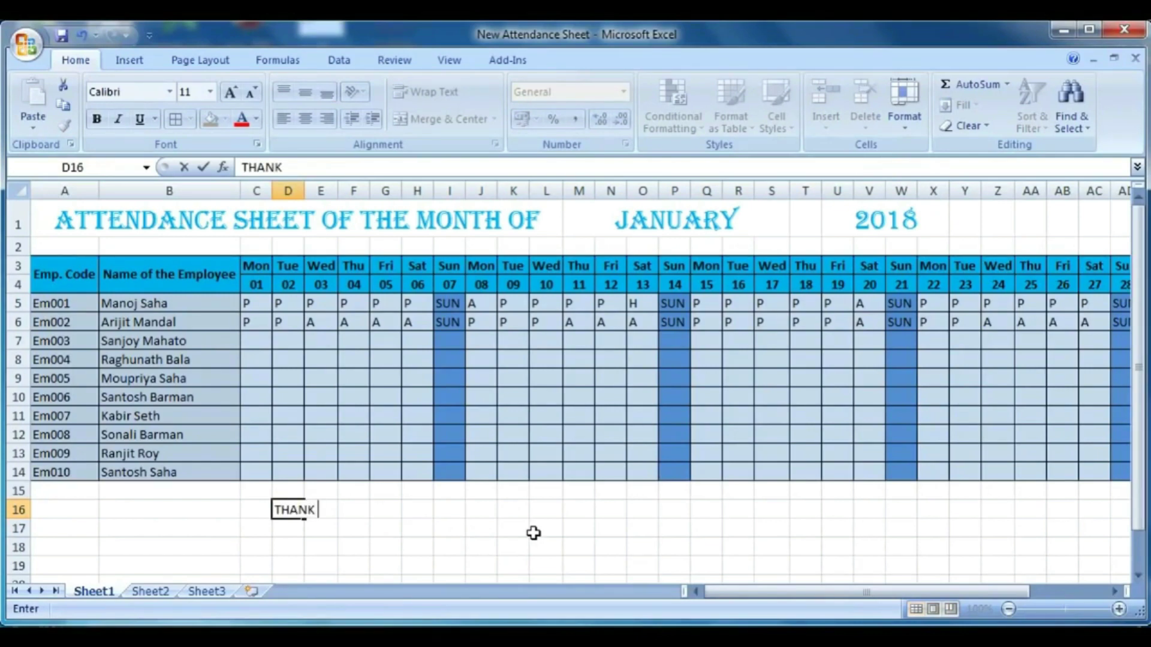
{"action": "type", "text": " YOU FOR WATCHING THE VIDEO"}
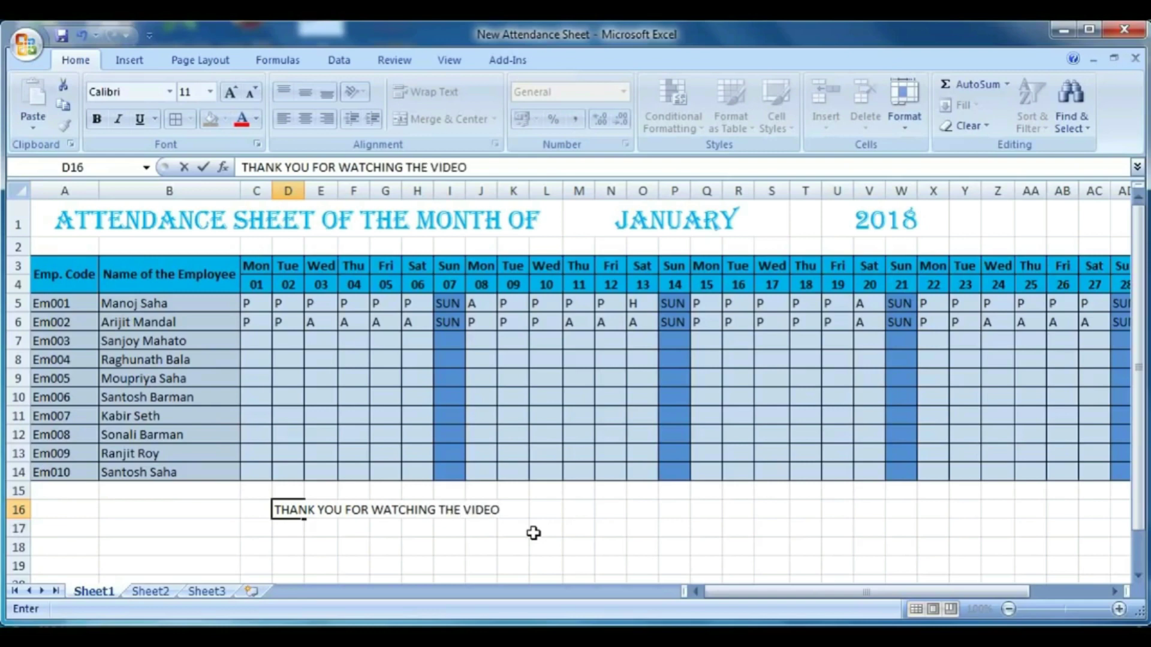
{"action": "key", "text": "Return"}
{"action": "type", "text": "pLEASE"}
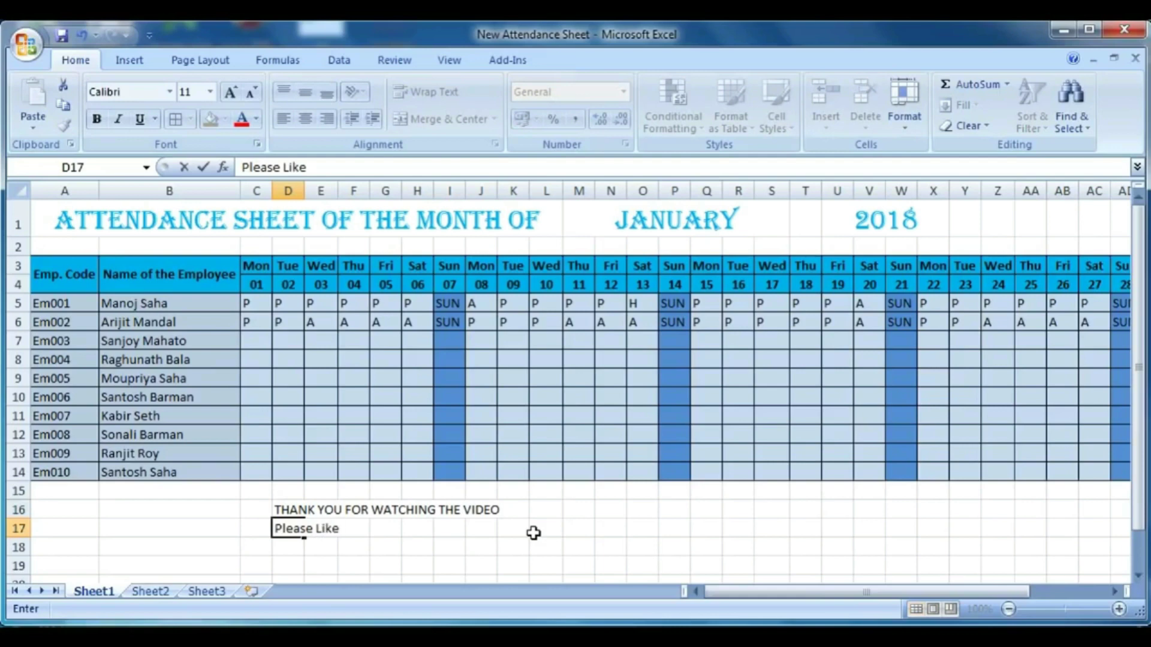
{"action": "type", "text": " Like & S"}
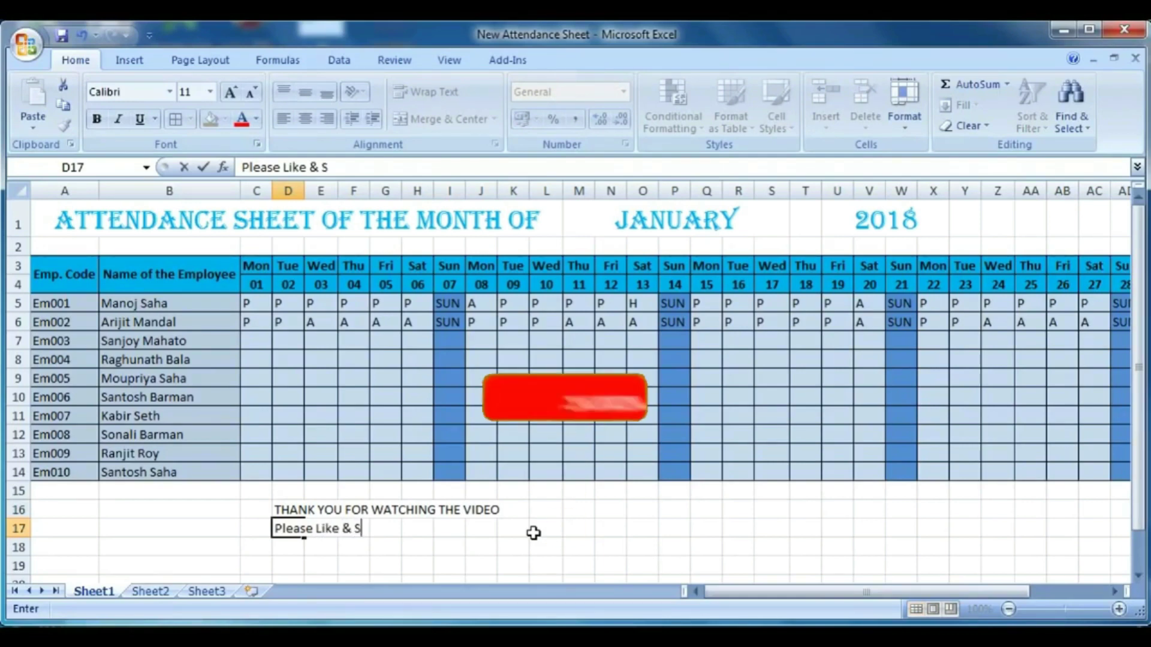
{"action": "type", "text": "ubscribe"}
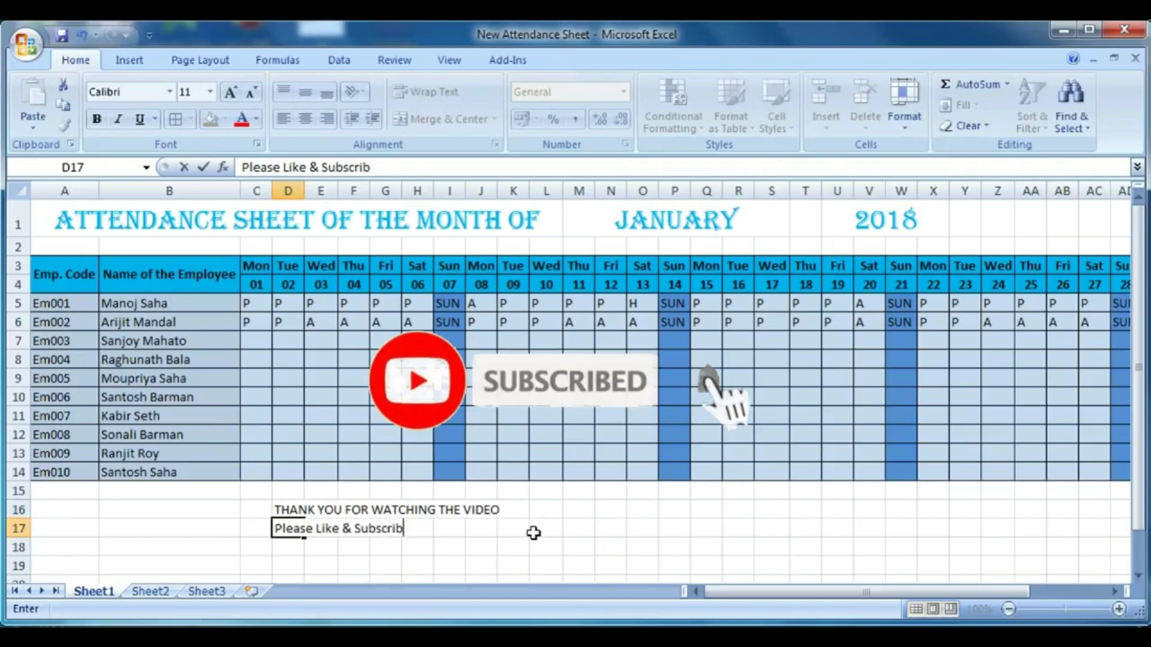